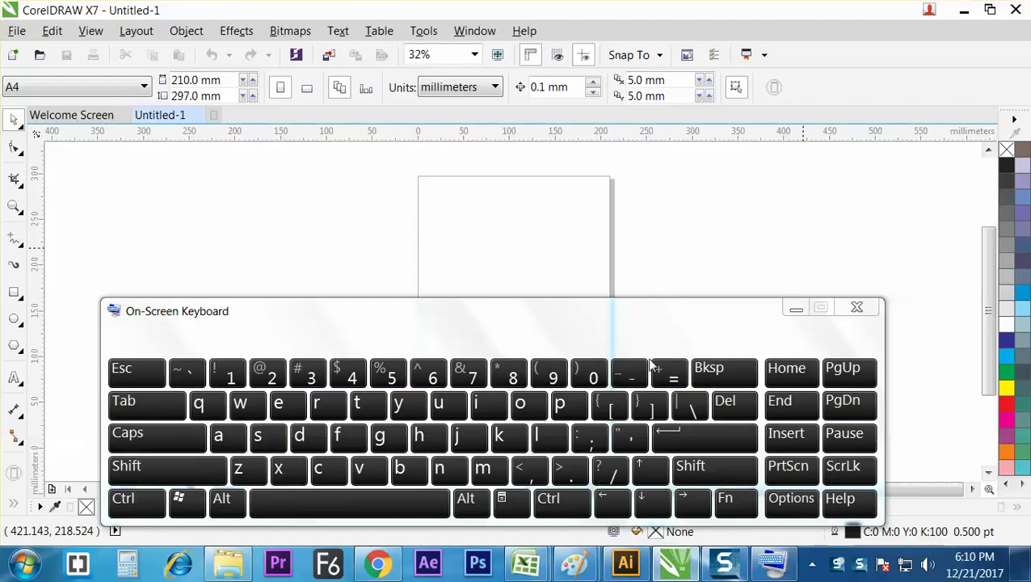
- Close the On-Screen Keyboard covering the drawing page
mouse_move(670, 330)
mouse_down()
mouse_move(603, 356)
mouse_move(669, 299)
mouse_move(658, 313)
mouse_up()
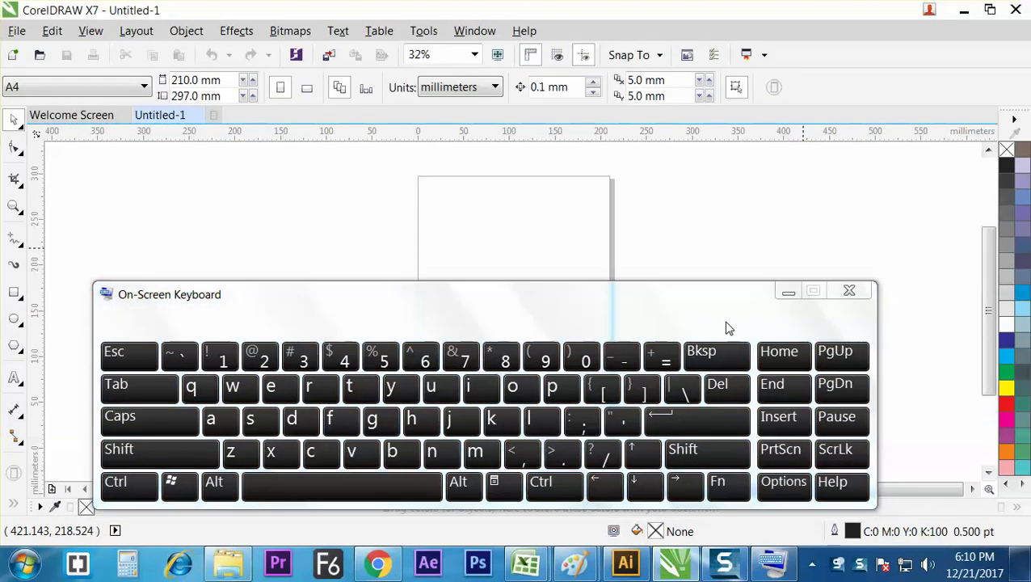
click(848, 292)
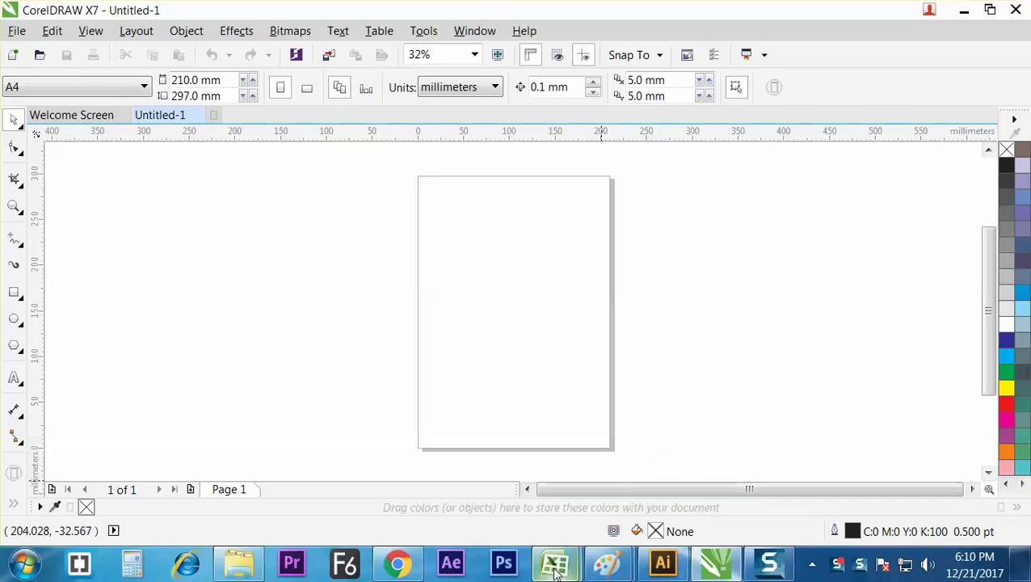
- Close the photoshop workbook in Excel with its changes saved, and open the recent workbook "how to make a notes afx illustrotr nov 2 (Autosaved)"
mouse_move(554, 563)
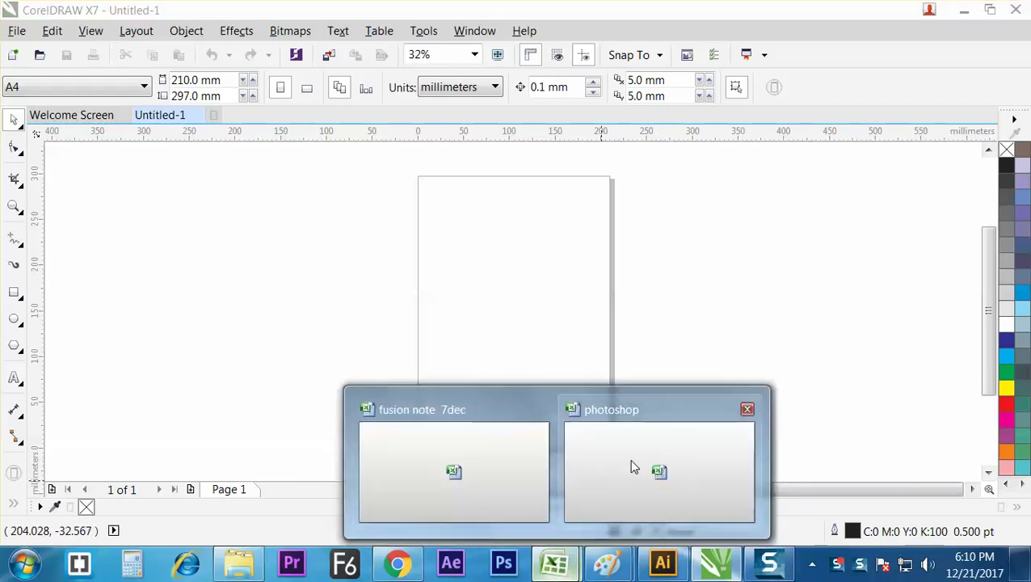
click(746, 410)
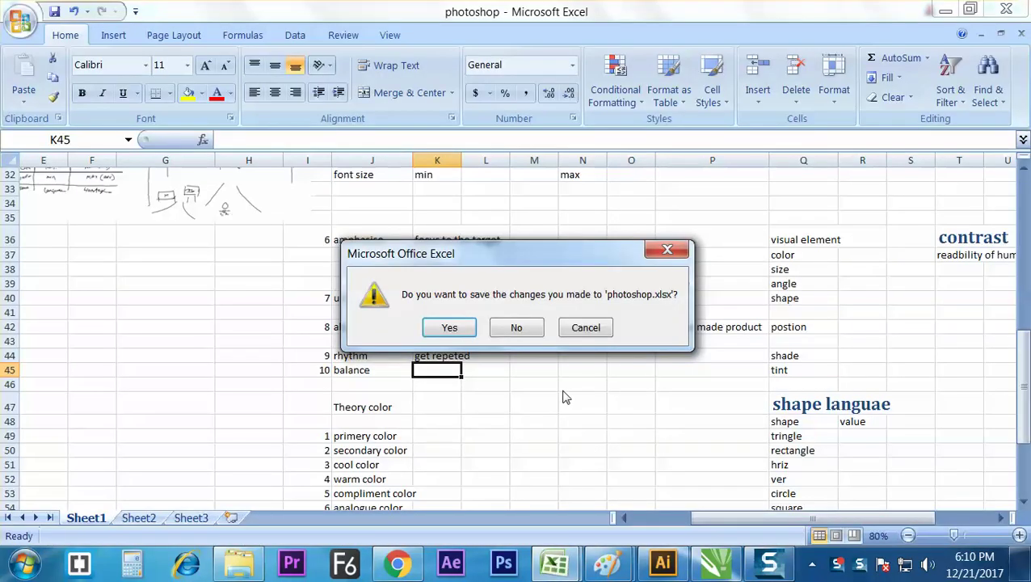
click(450, 327)
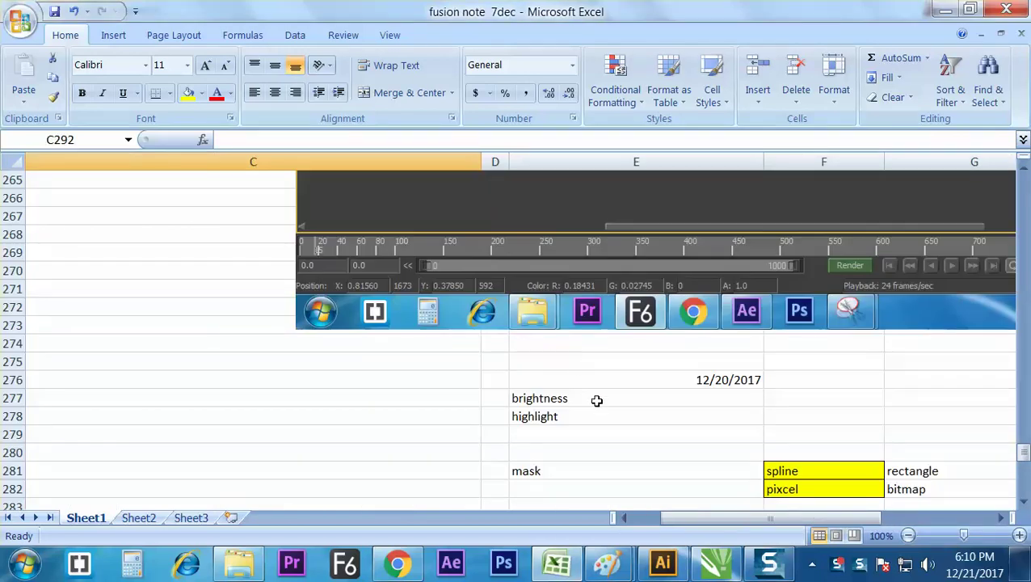
click(21, 22)
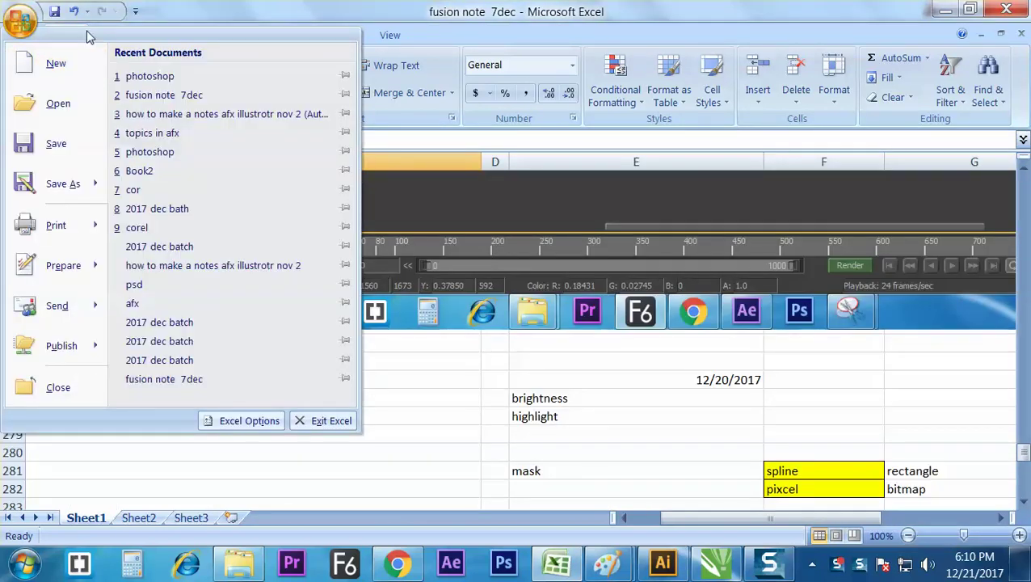
click(257, 115)
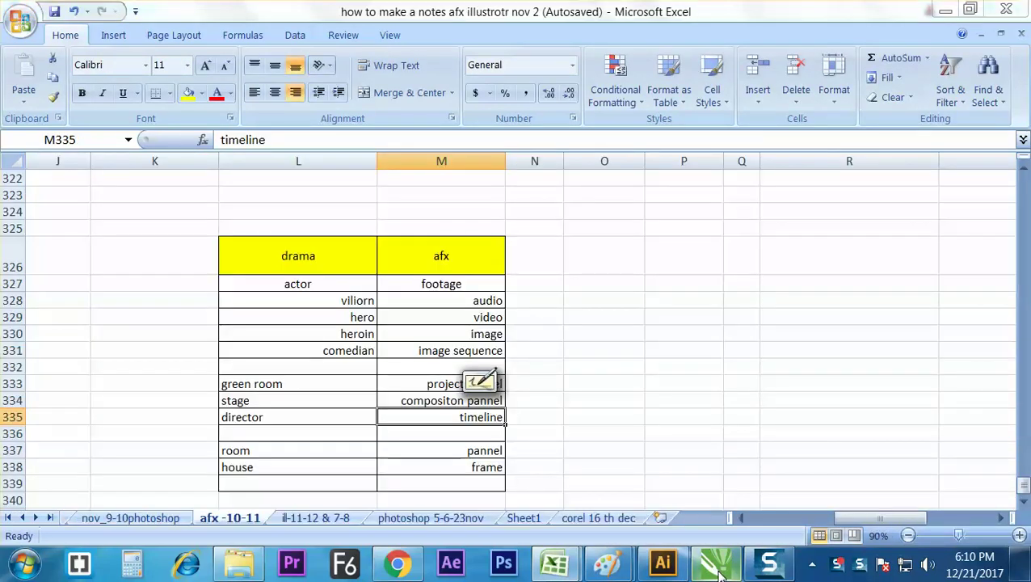
click(717, 570)
click(717, 570)
click(716, 569)
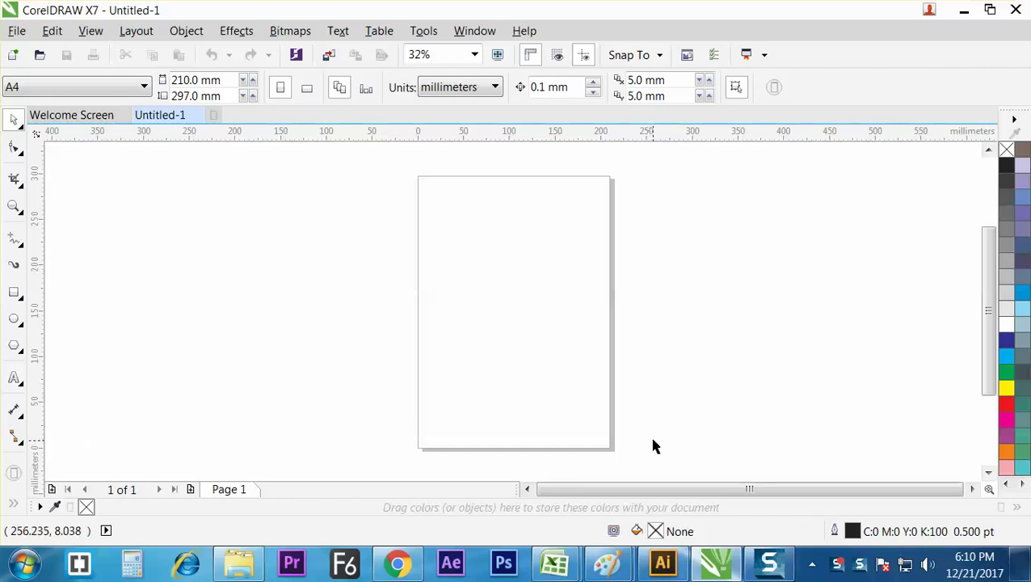
click(715, 569)
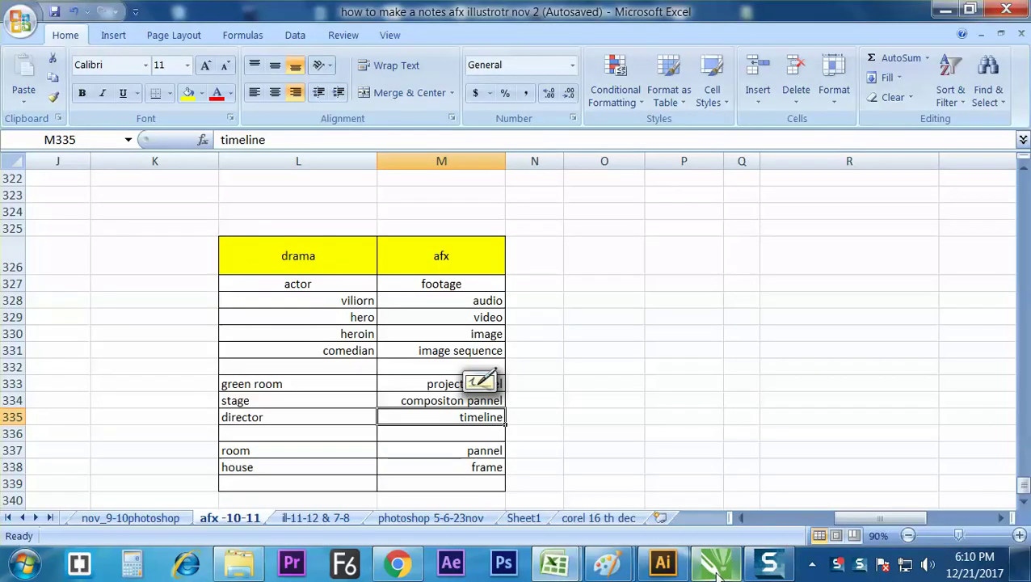
click(715, 568)
click(703, 567)
- Go to the "corel 16 th dec" sheet and review the transformation notes from row 93 onward
click(570, 518)
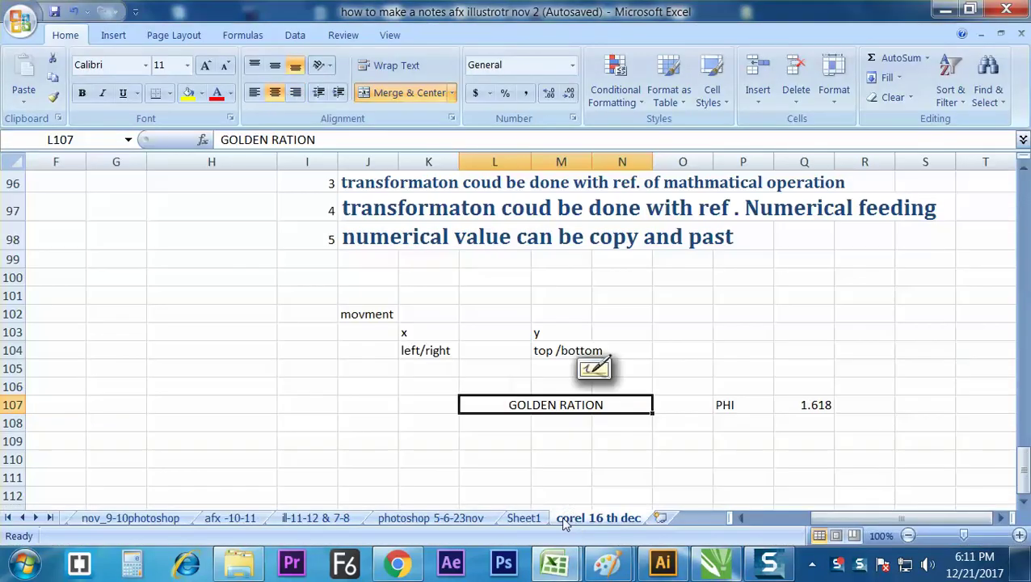
click(561, 459)
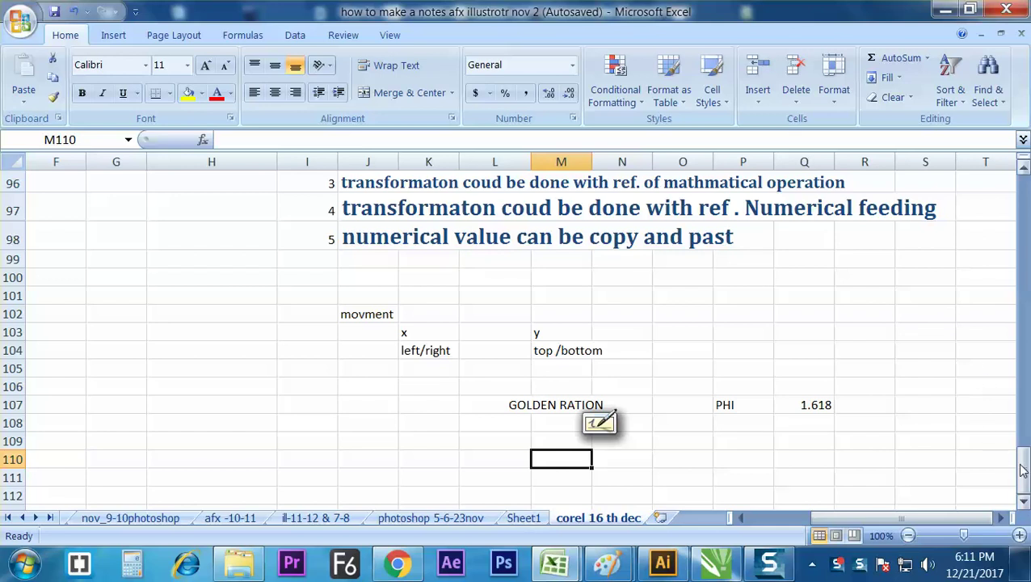
drag(1025, 467, 1022, 451)
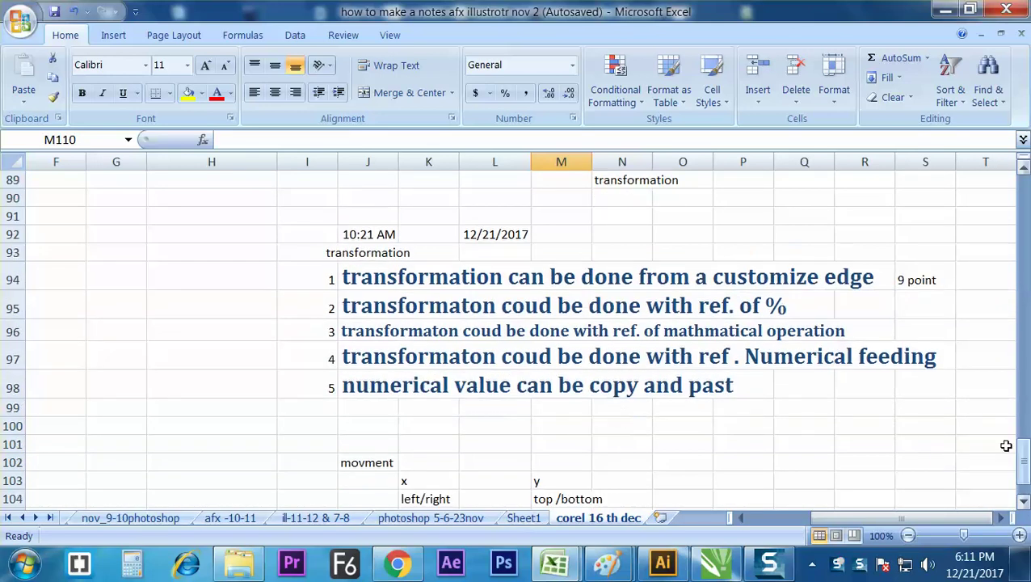
click(364, 267)
drag(364, 267, 379, 269)
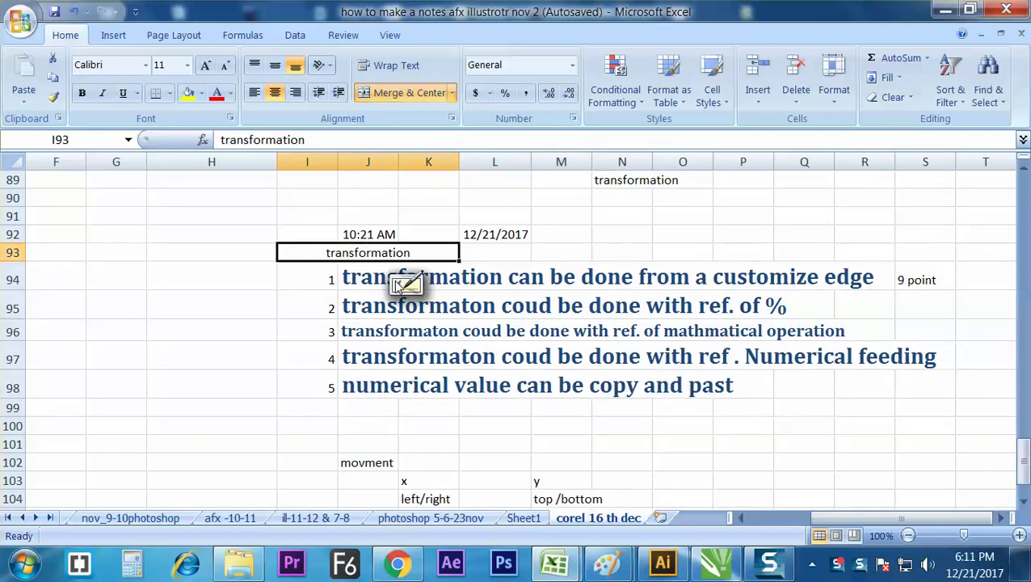
drag(395, 305, 390, 260)
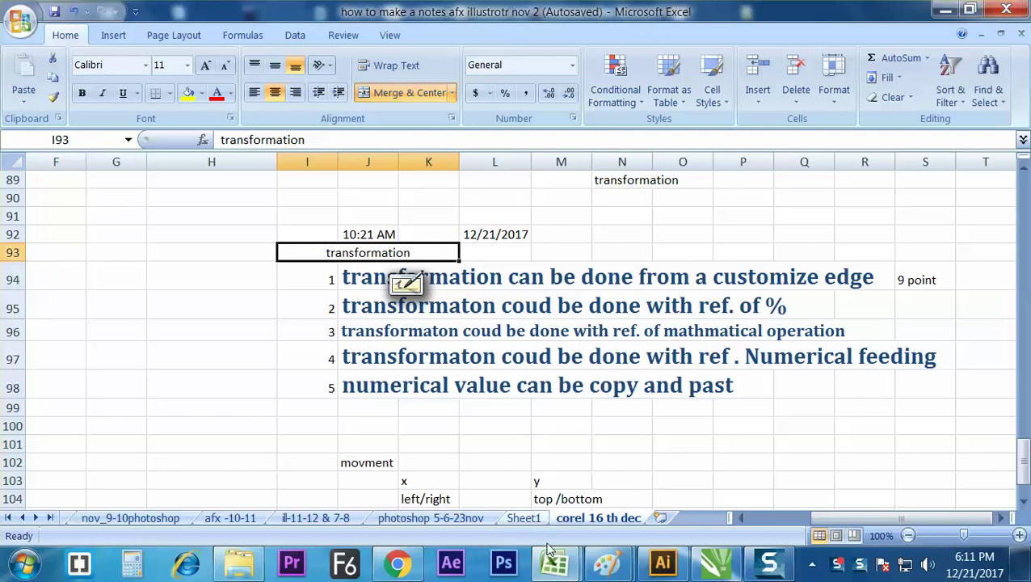
- Switch to CorelDRAW and draw a square about 71 mm wide in the upper-left area of the page
click(715, 563)
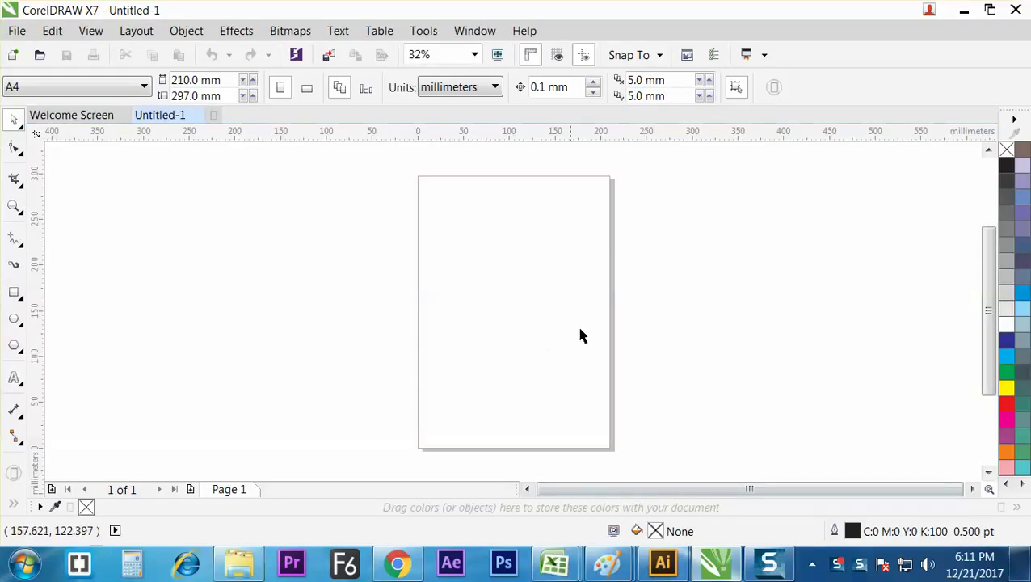
click(13, 294)
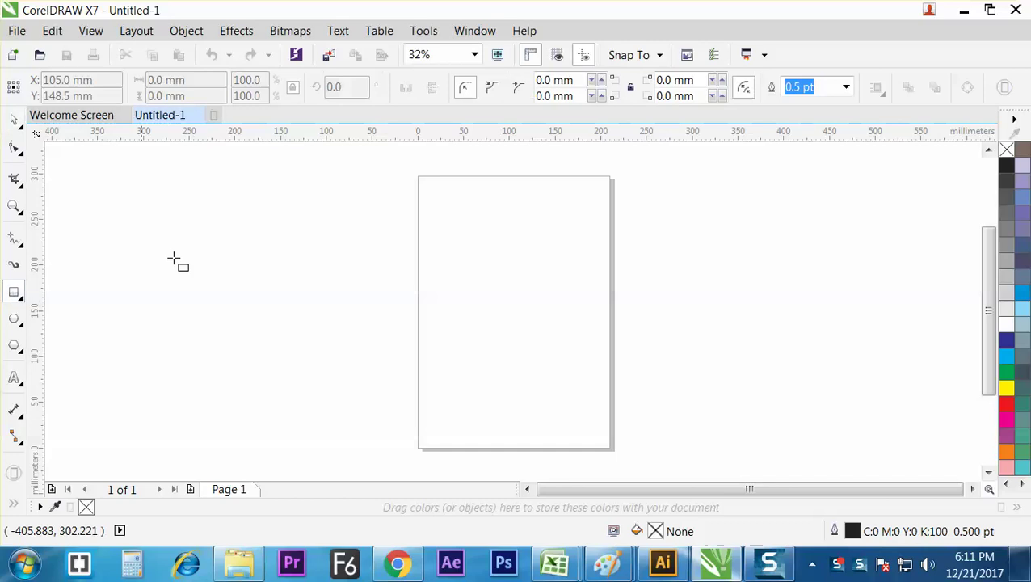
drag(432, 227, 497, 290)
click(716, 566)
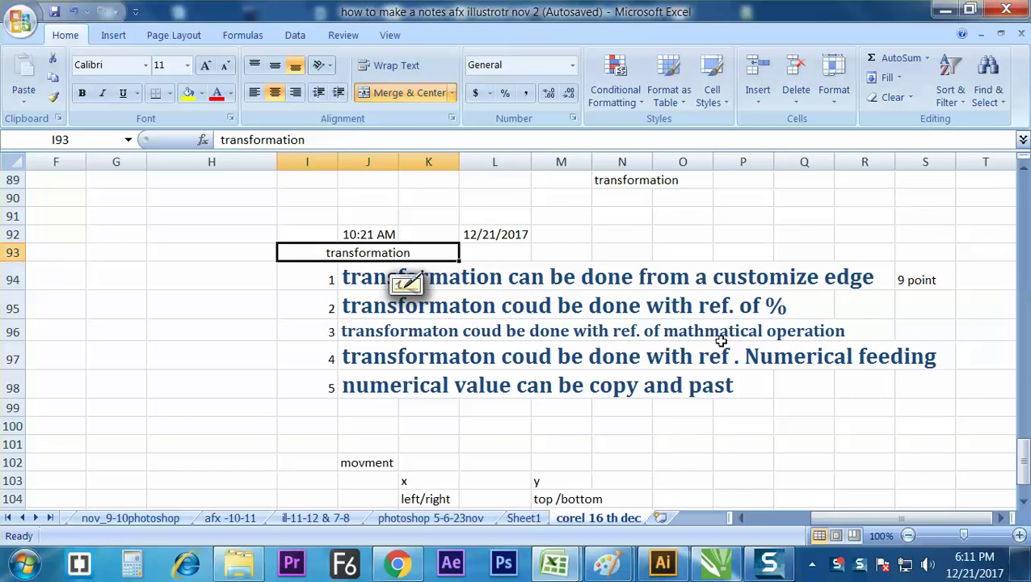
key(alt+Tab)
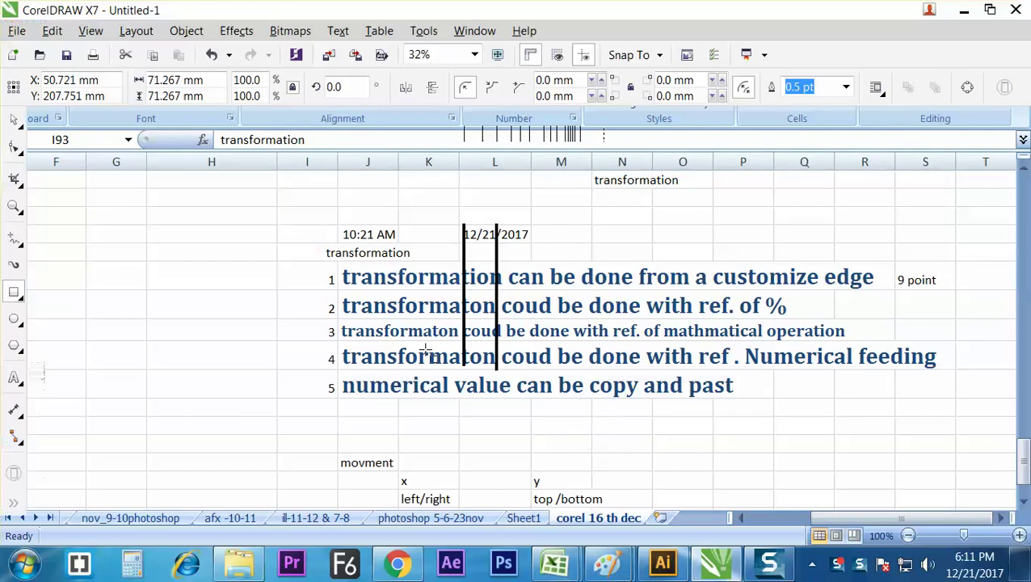
- Set the square's width and height to 5 mm
click(10, 121)
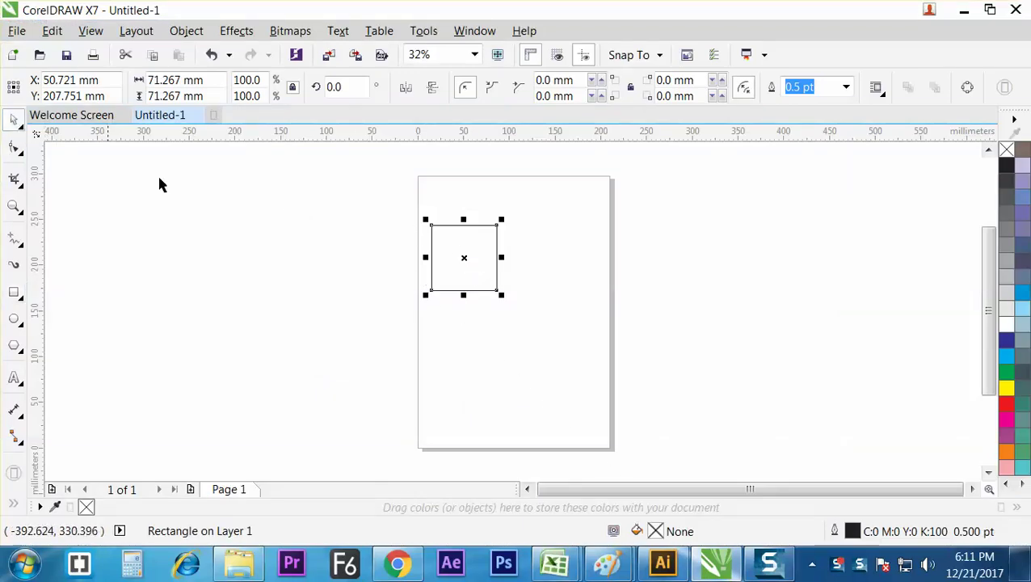
click(218, 80)
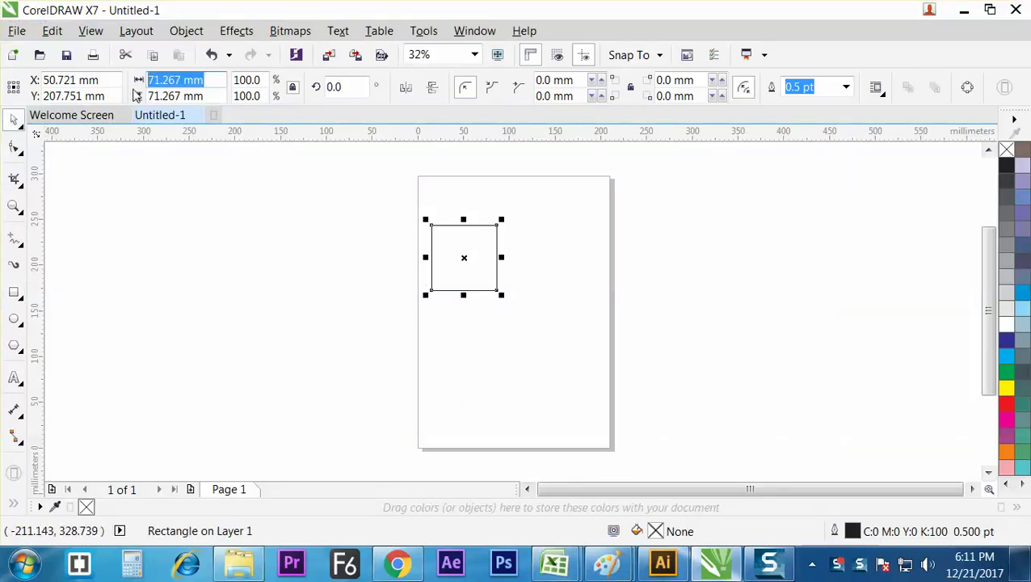
text(5)
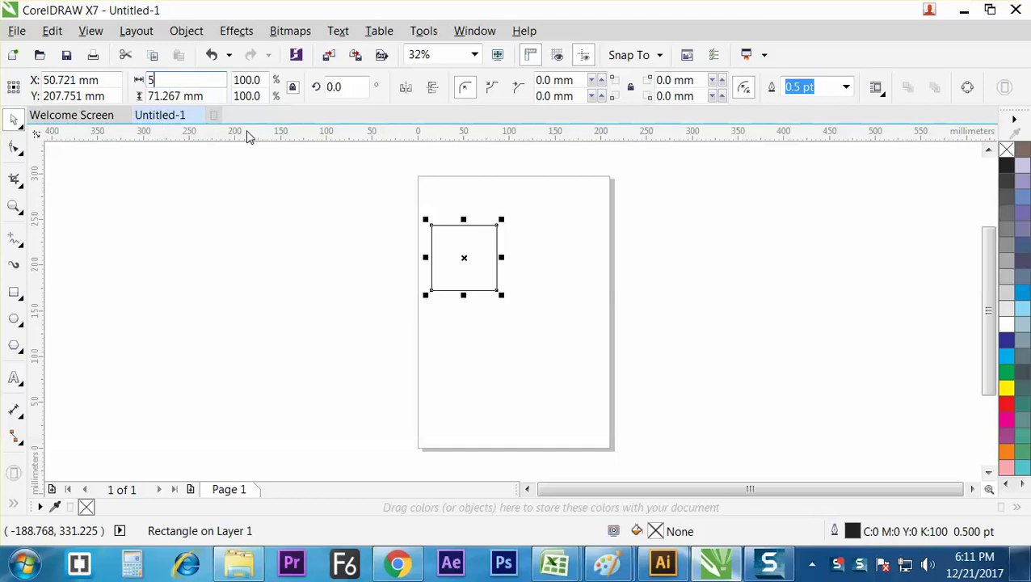
text(mm)
key(Tab)
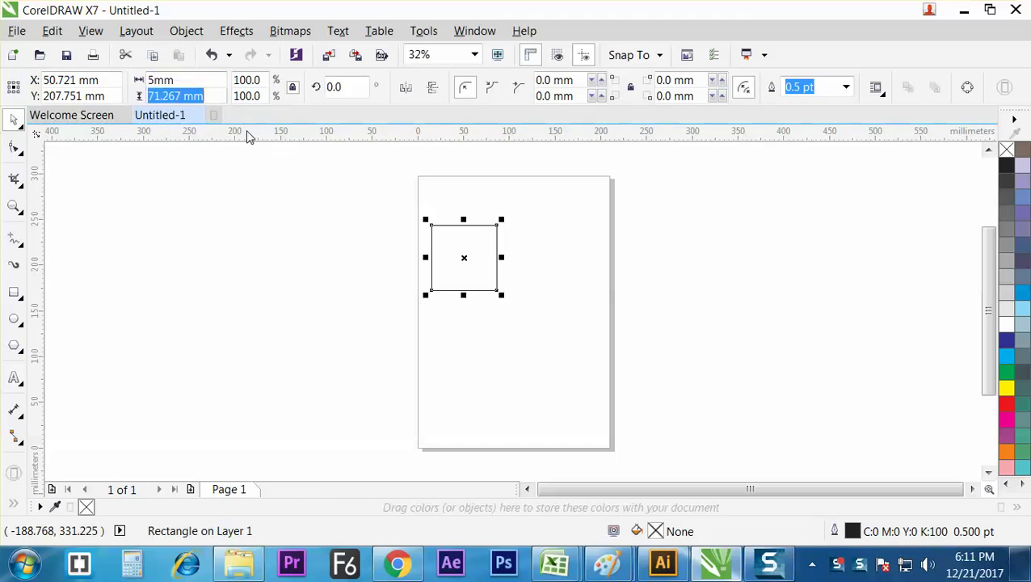
text(5.0 )
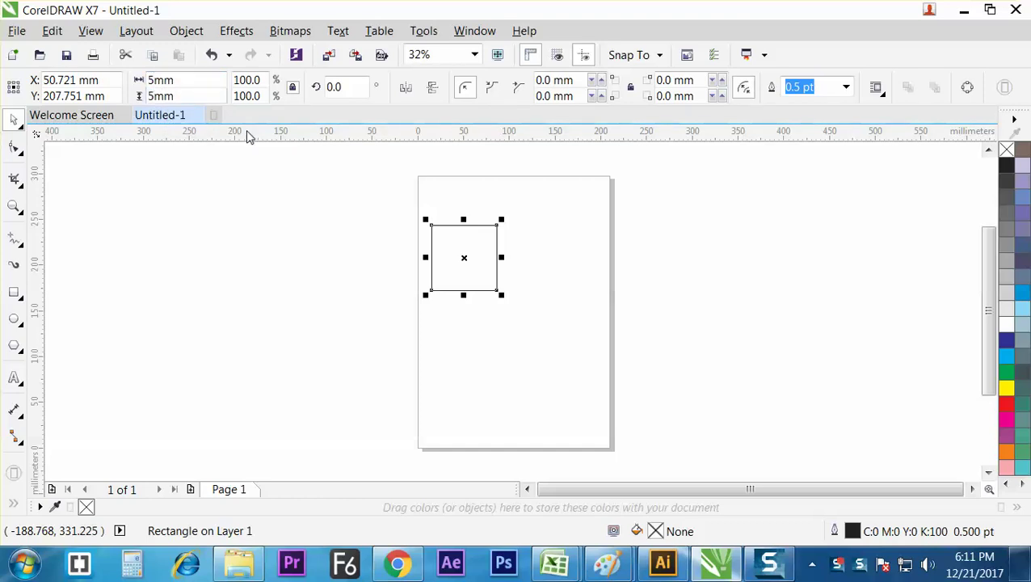
text(mm)
key(Return)
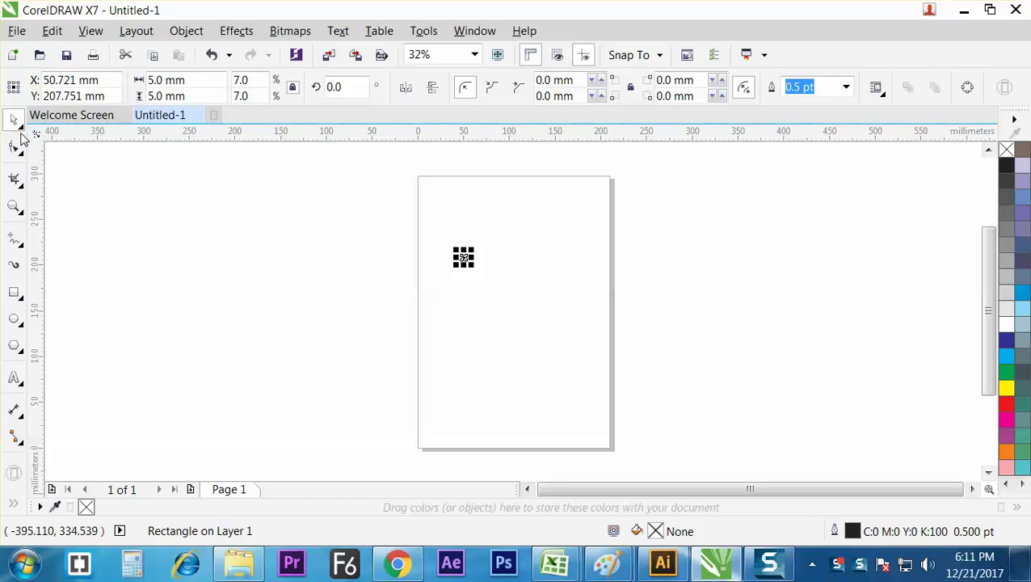
- Set the square's width and height to 50 mm
click(436, 312)
drag(452, 252, 470, 269)
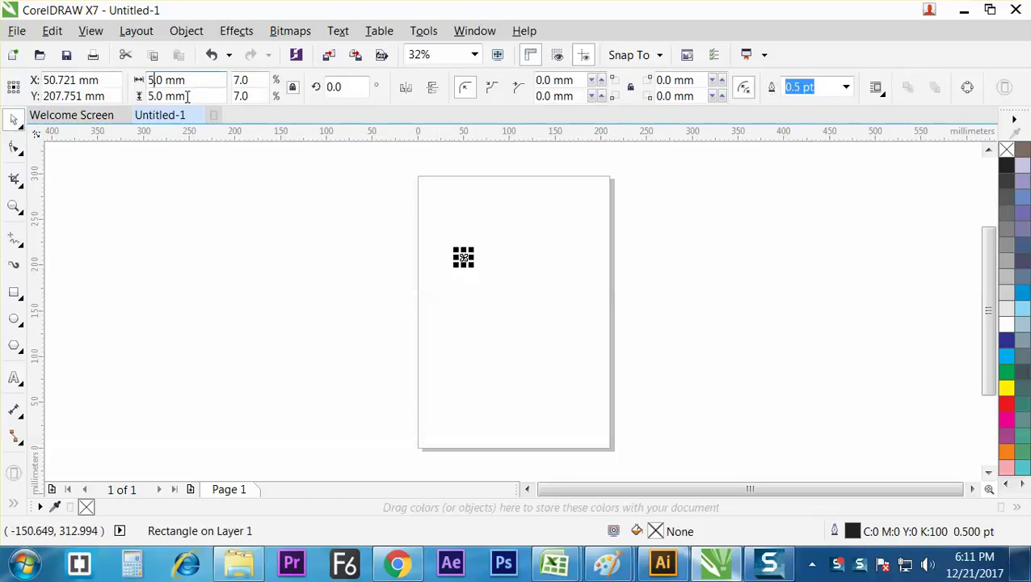
text(0)
click(153, 96)
text(0)
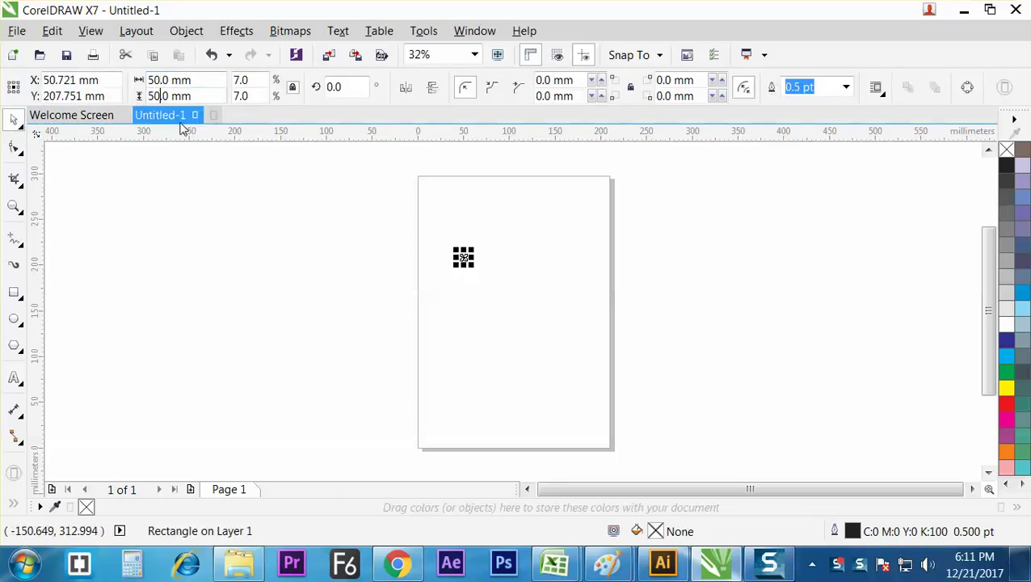
key(Return)
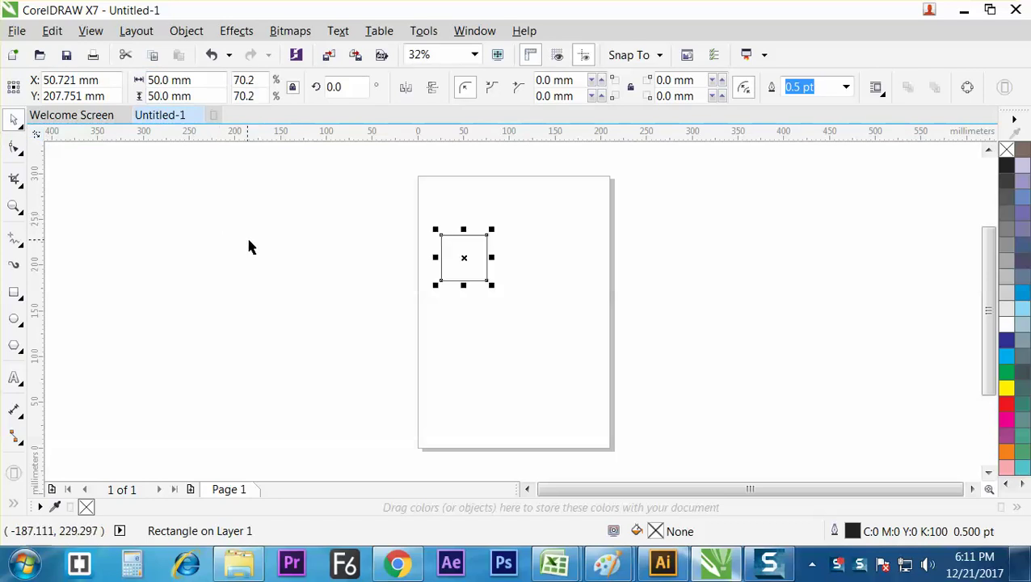
click(442, 298)
click(485, 282)
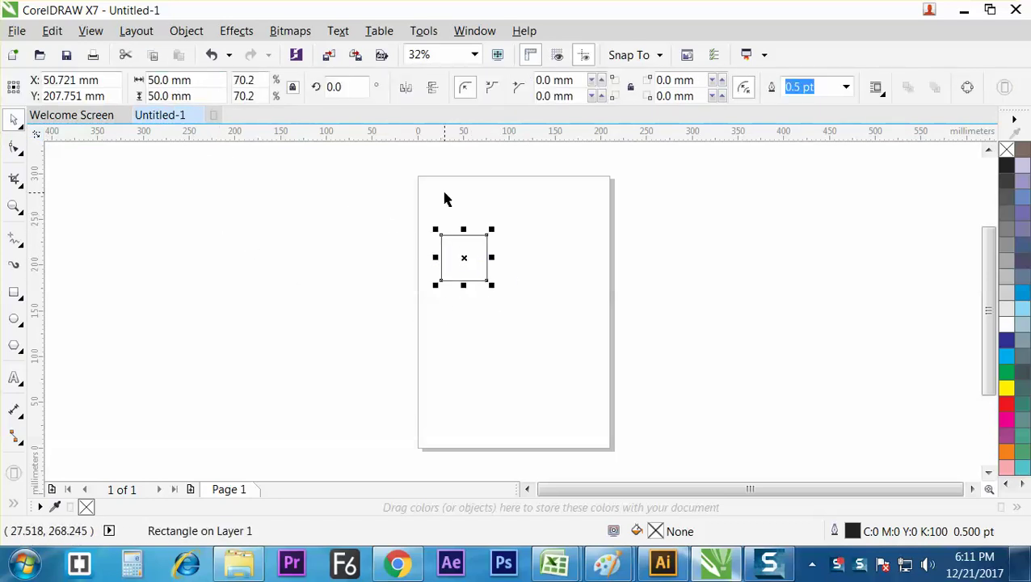
click(537, 294)
click(489, 266)
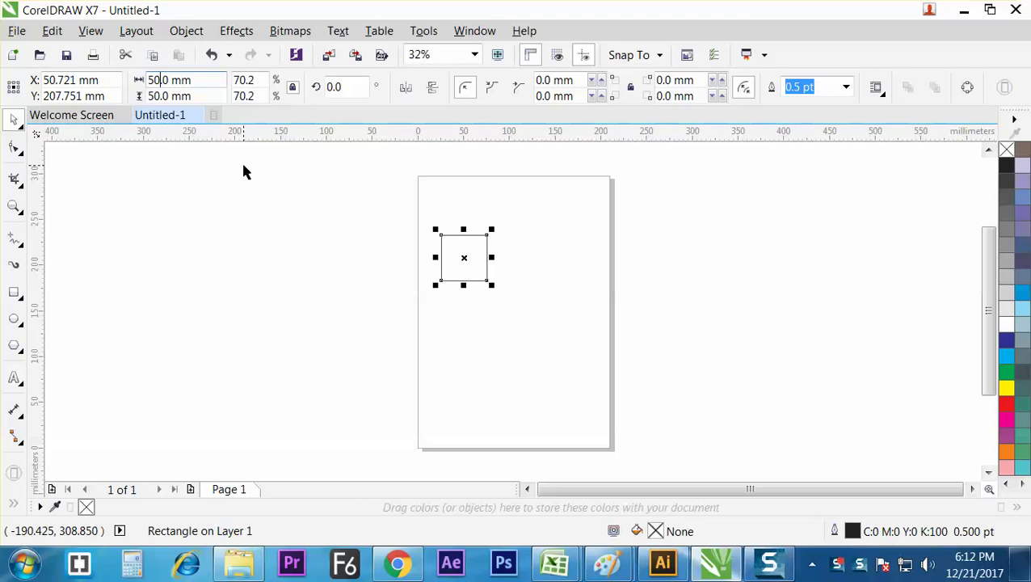
click(541, 255)
click(473, 269)
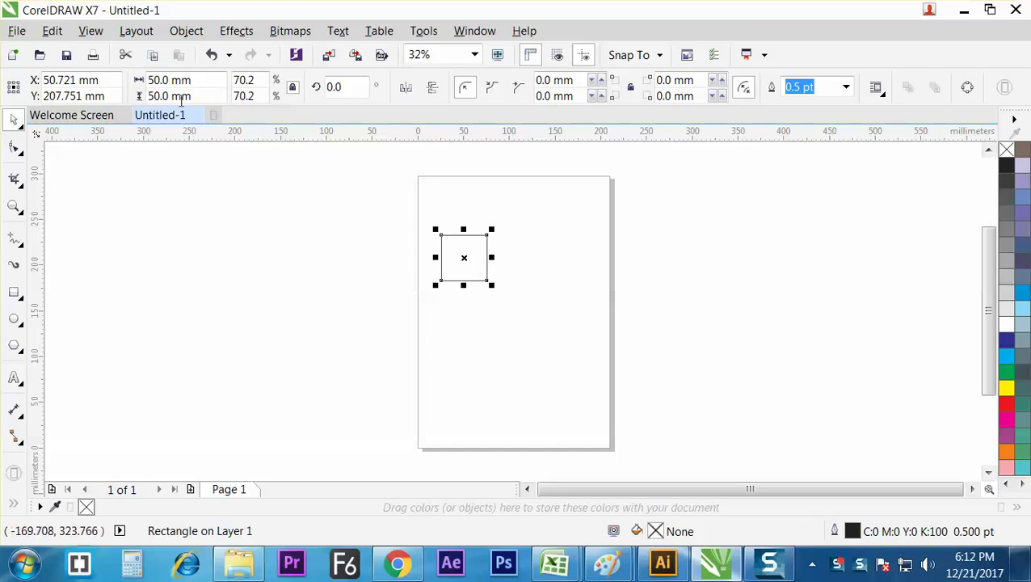
- Copy and paste the 50 mm square, and move one of the two about 80 mm to the right at the same height
click(88, 31)
mouse_move(55, 31)
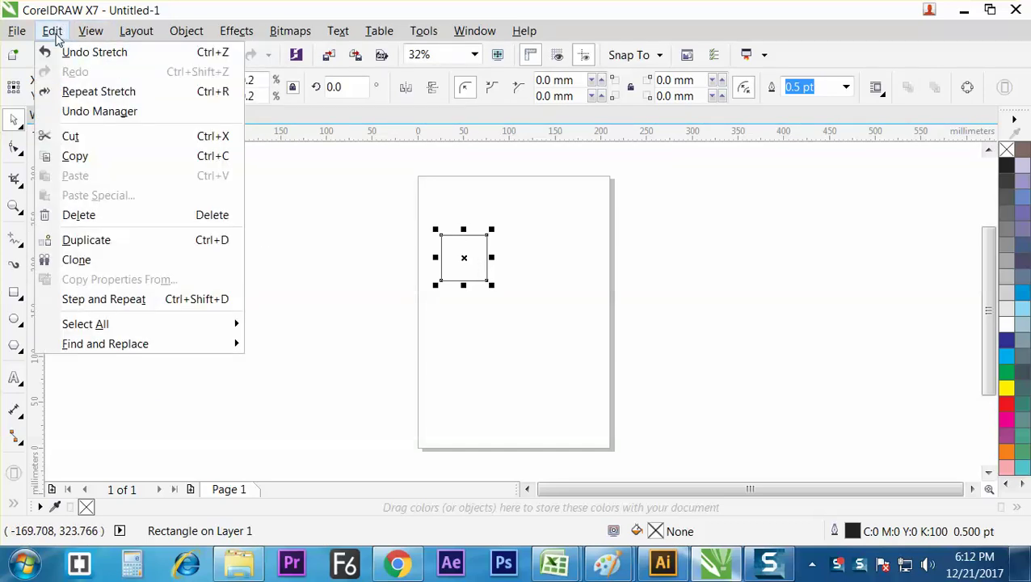
click(77, 156)
click(52, 31)
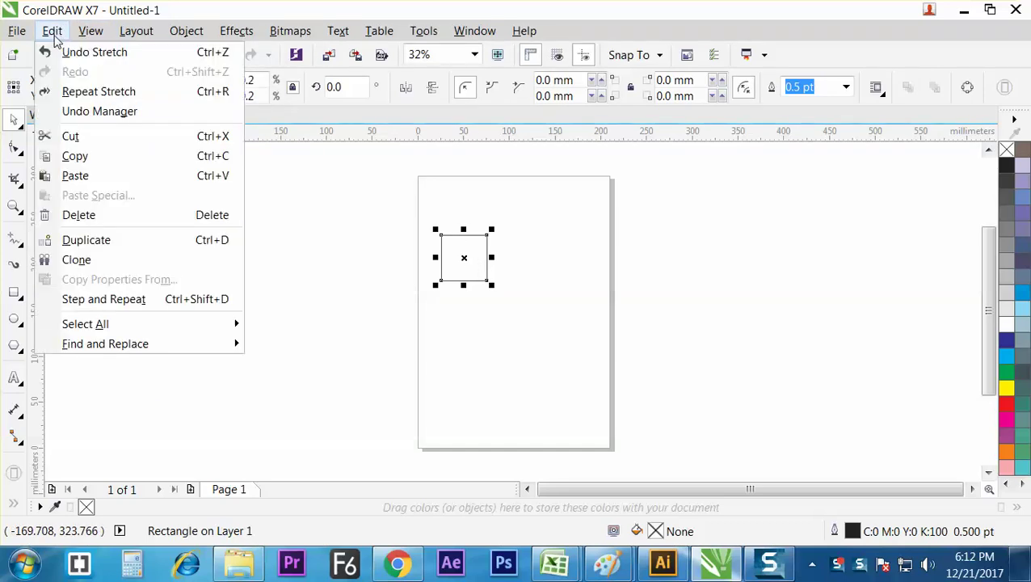
click(80, 174)
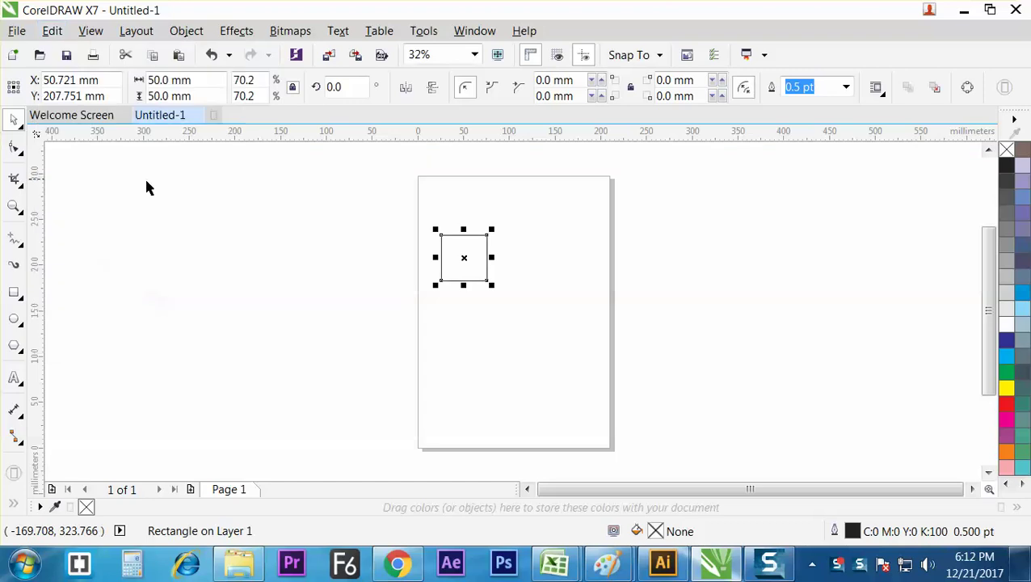
drag(467, 260, 537, 260)
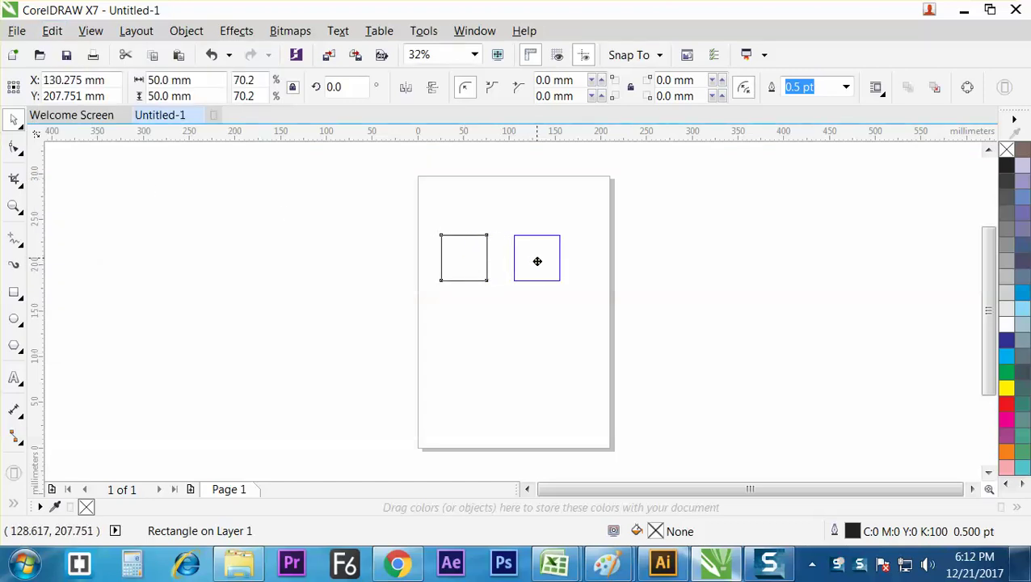
click(507, 330)
click(529, 267)
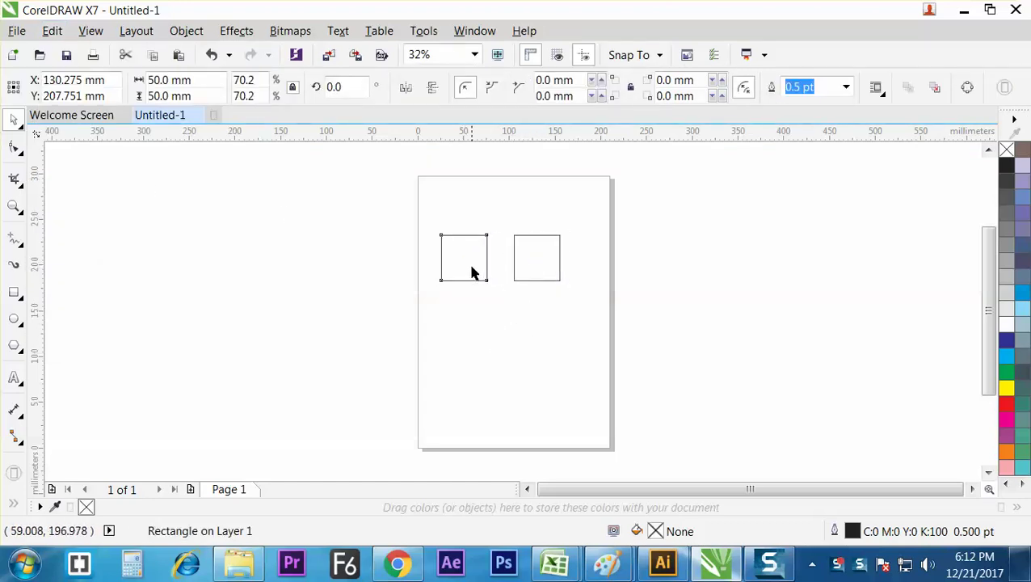
- Move the right-hand square about 25 mm to the right and double its size proportionally with a width of 50.0*2 mm
click(472, 271)
click(528, 269)
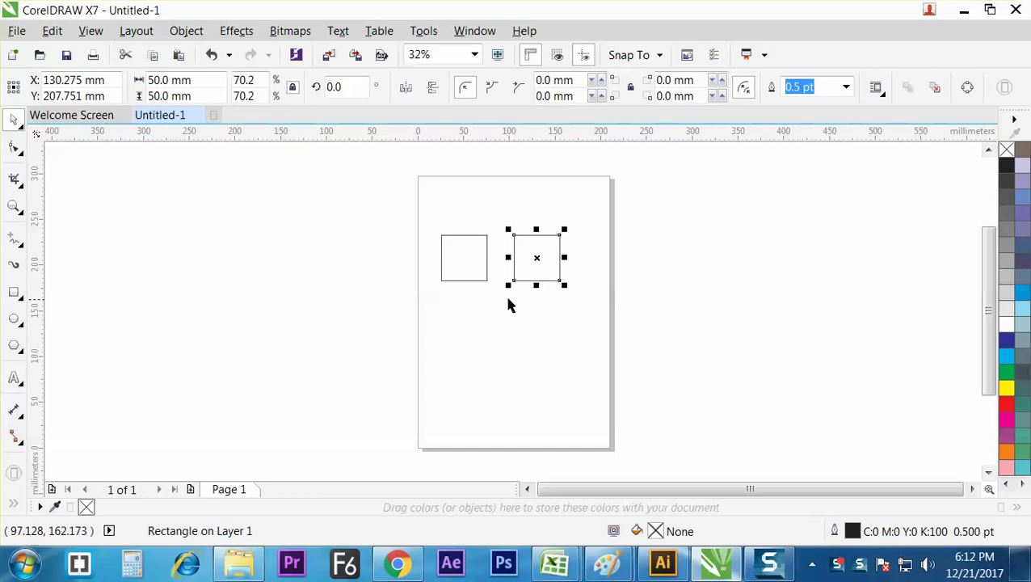
drag(546, 269, 565, 268)
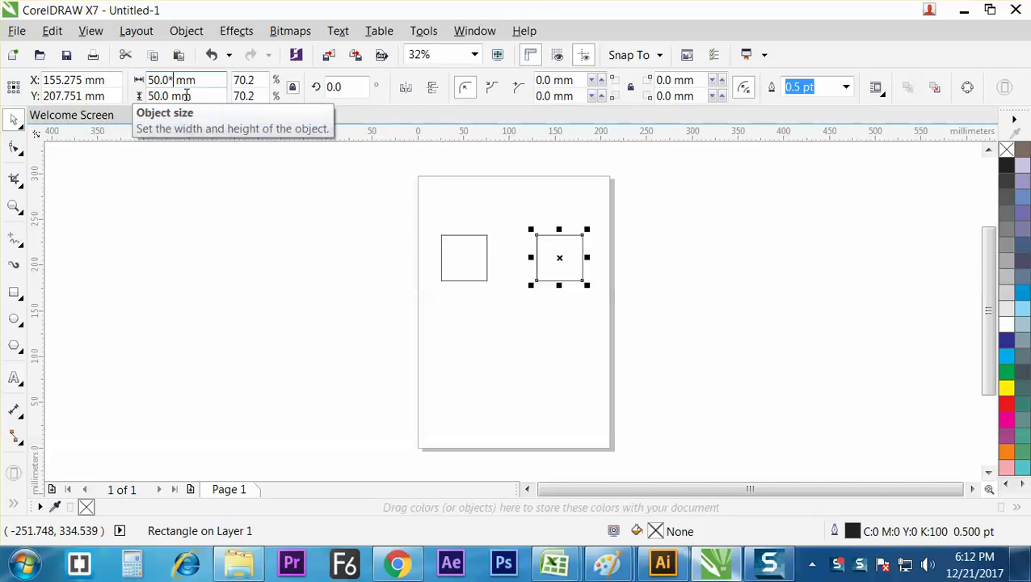
text(2)
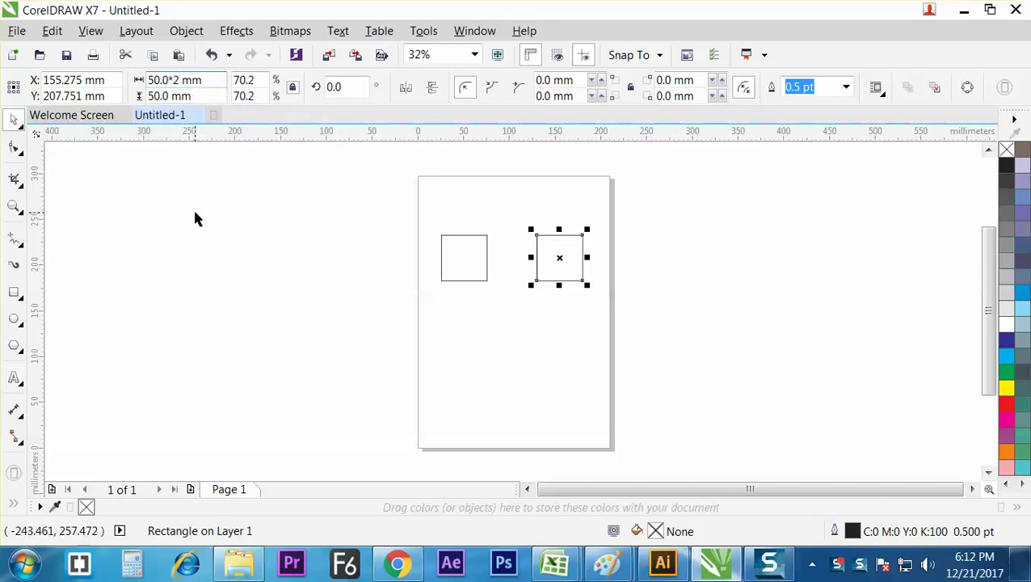
key(Return)
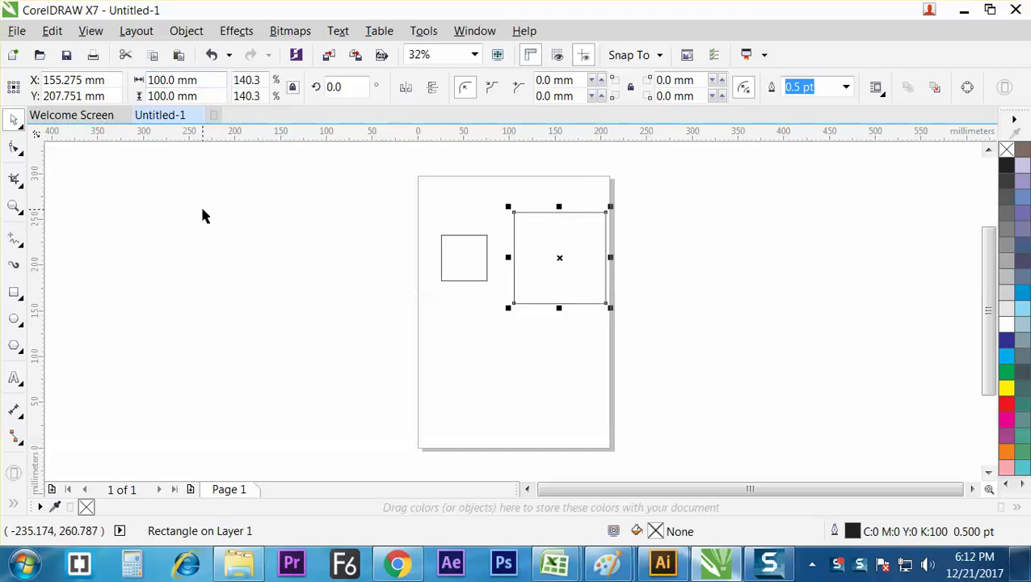
- Compare the dimensions of the original square and the enlarged square by selecting each in turn
click(189, 231)
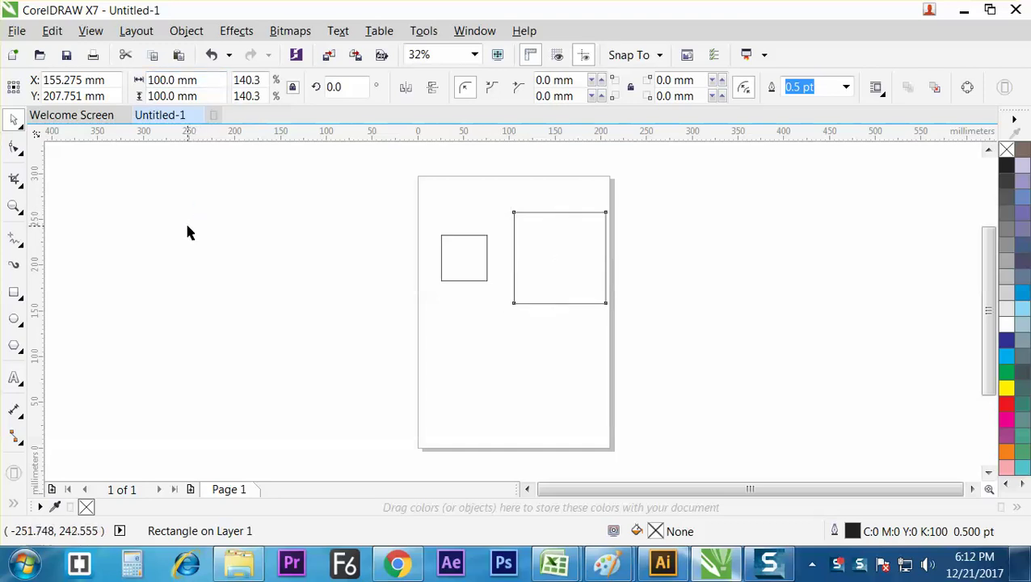
click(464, 270)
click(534, 269)
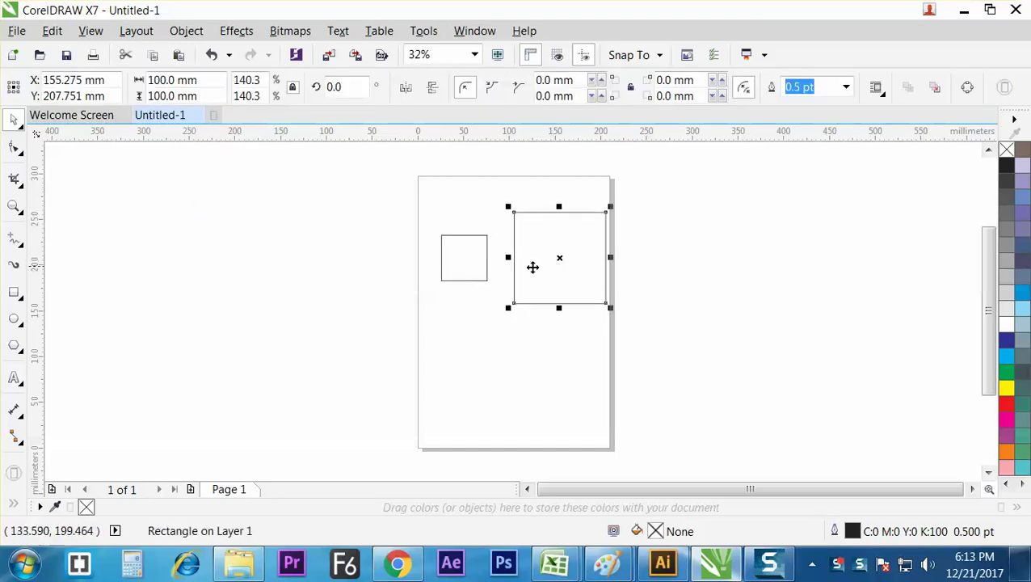
click(477, 267)
click(559, 260)
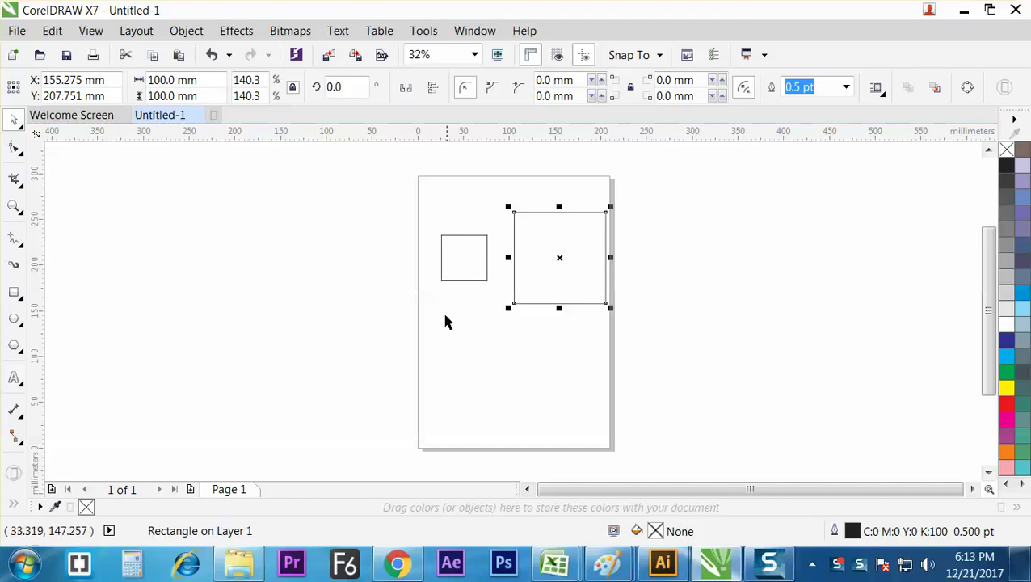
click(523, 317)
click(551, 285)
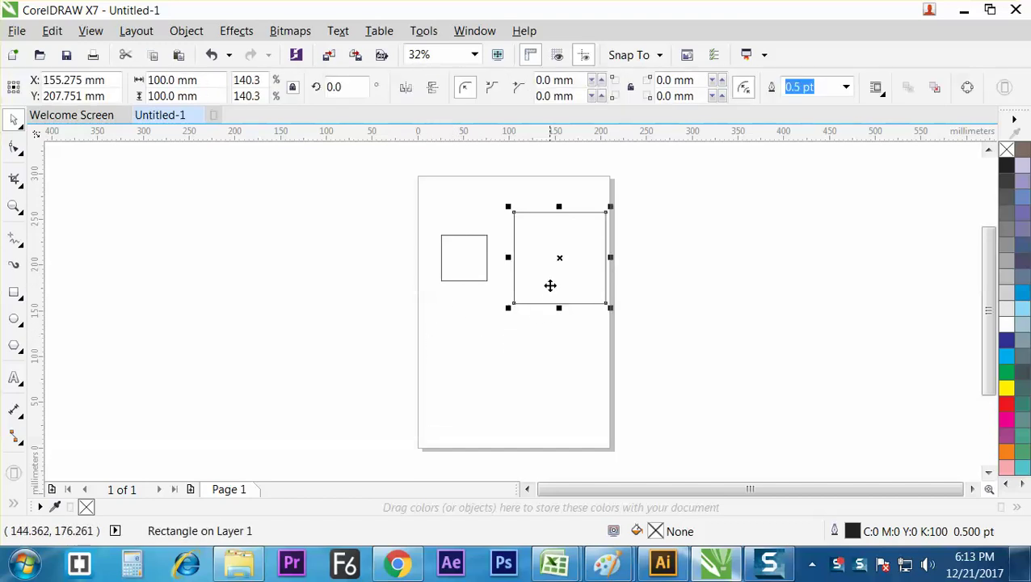
- Copy and paste the 50 mm square, and move the copy about 131 mm to the left, off the page
click(441, 256)
click(50, 33)
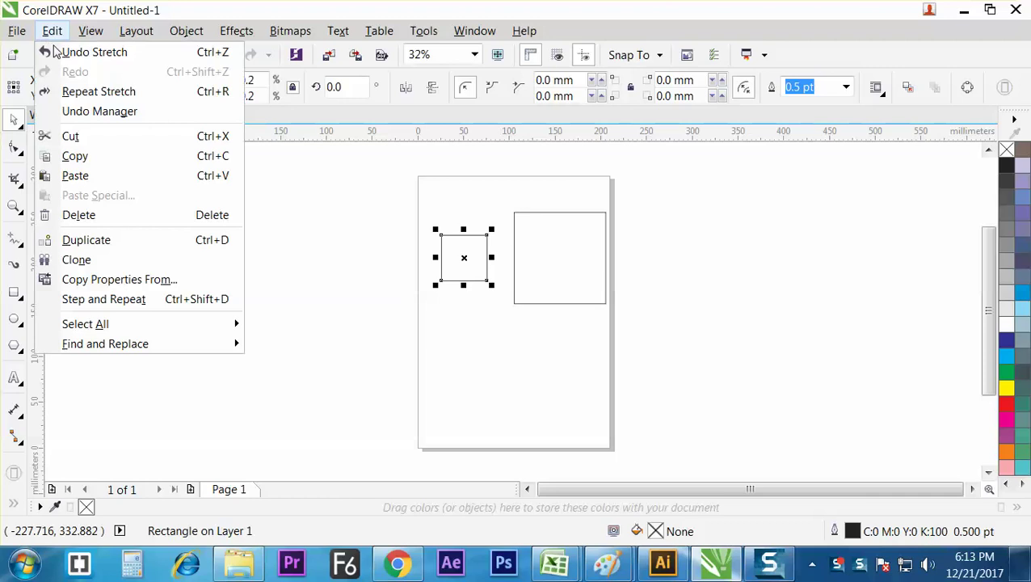
click(99, 157)
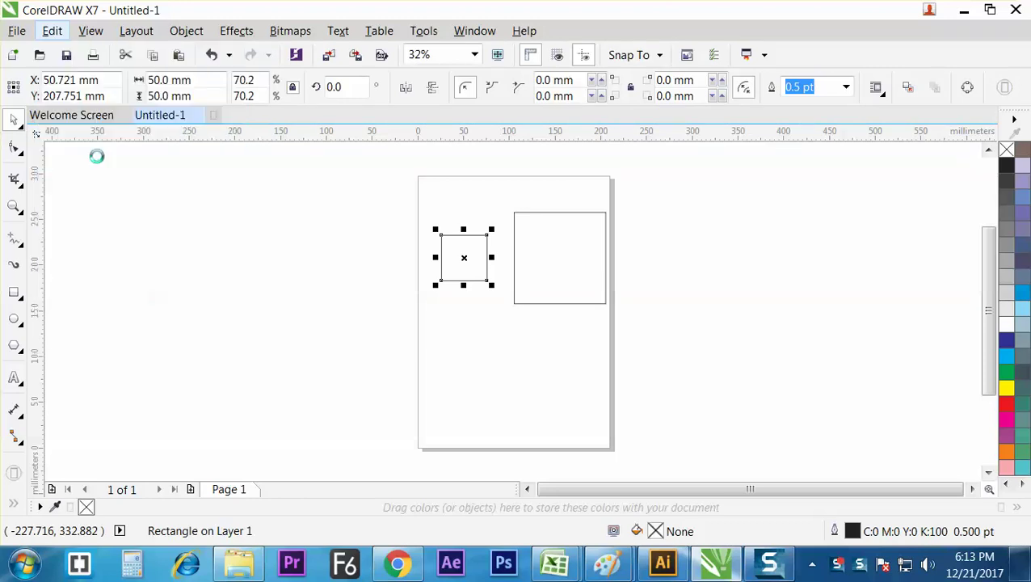
click(65, 35)
click(85, 176)
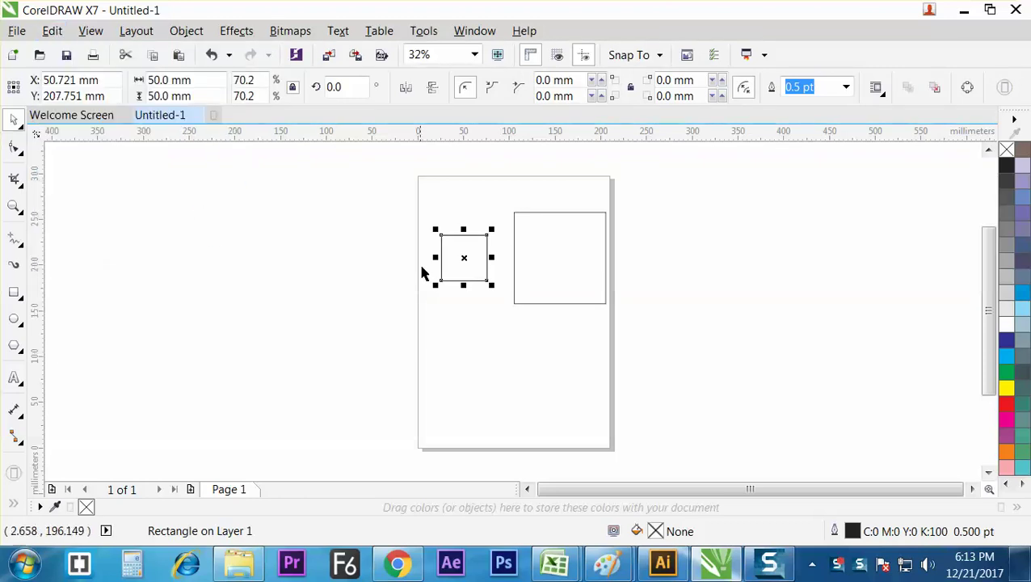
drag(466, 260, 337, 260)
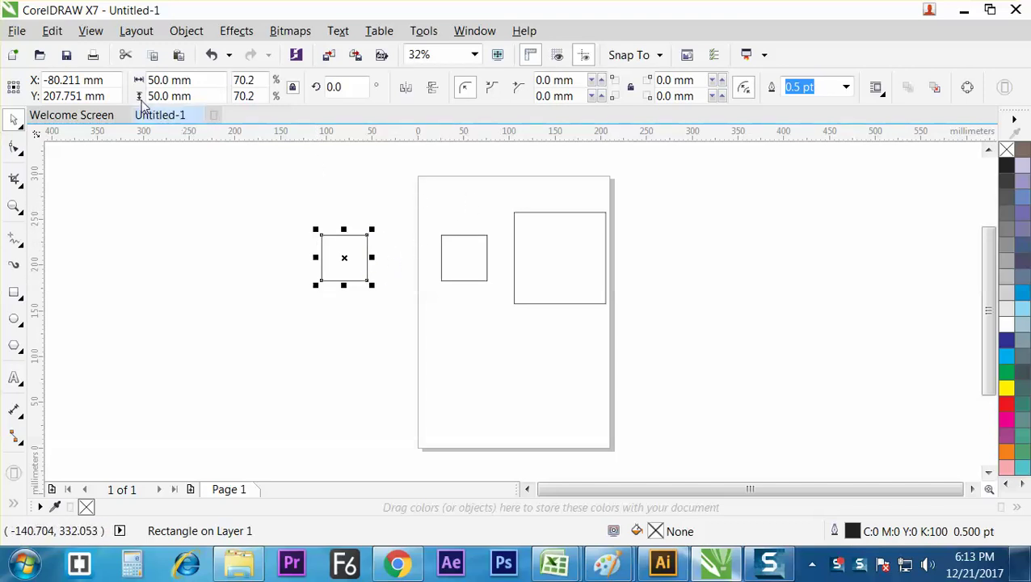
- Unlock the proportions of the copied square off the page and double only its width by entering 50.0*2 mm
click(294, 88)
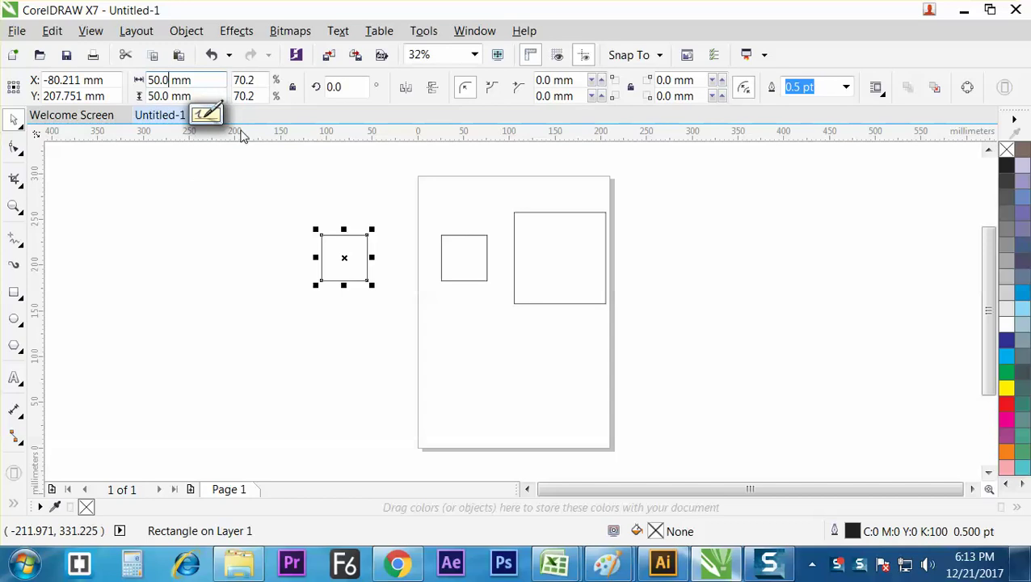
text(*2)
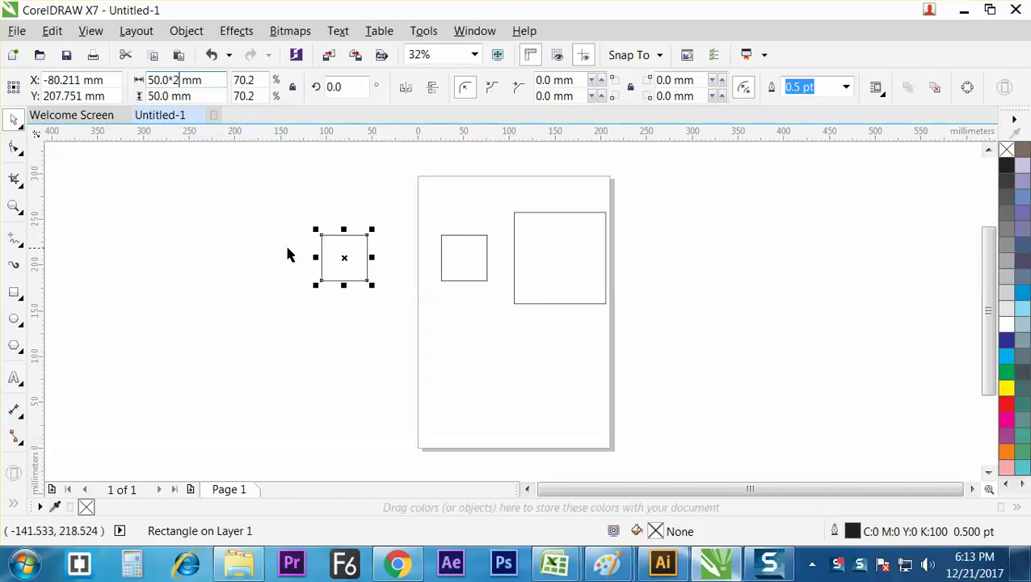
key(Return)
click(291, 340)
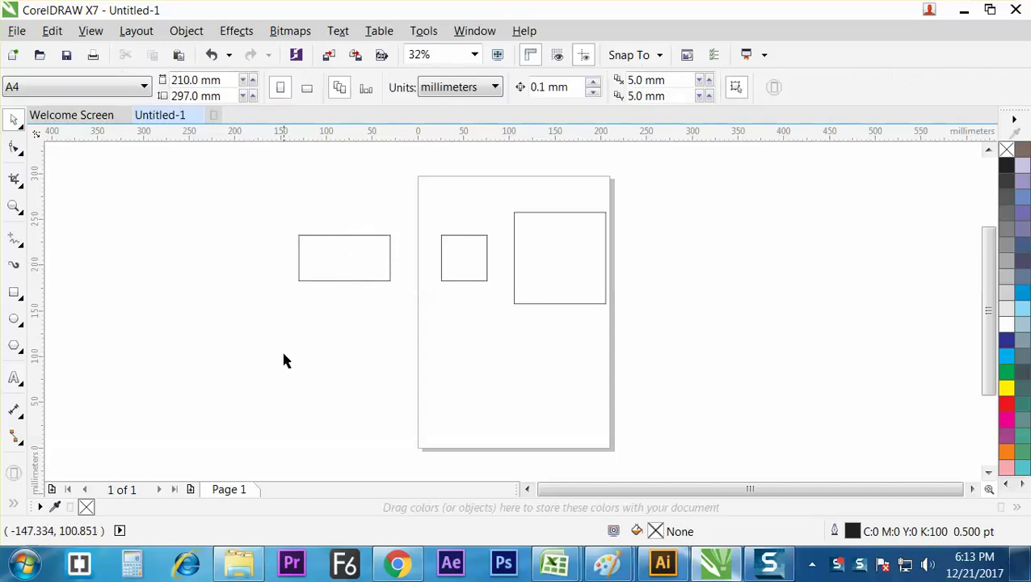
- Move the 100 mm square about 17 mm to the right
click(443, 272)
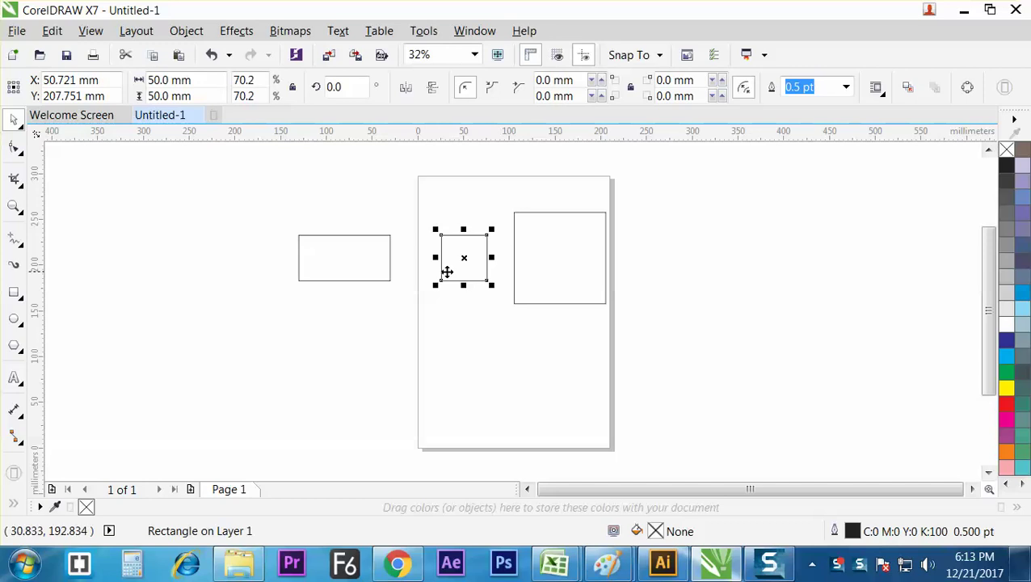
click(562, 257)
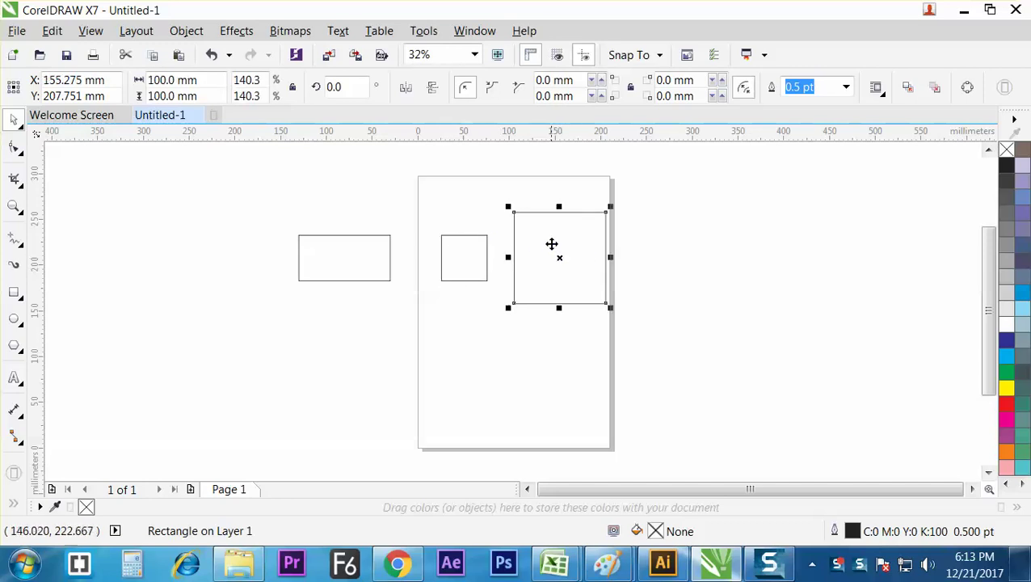
drag(550, 242, 565, 242)
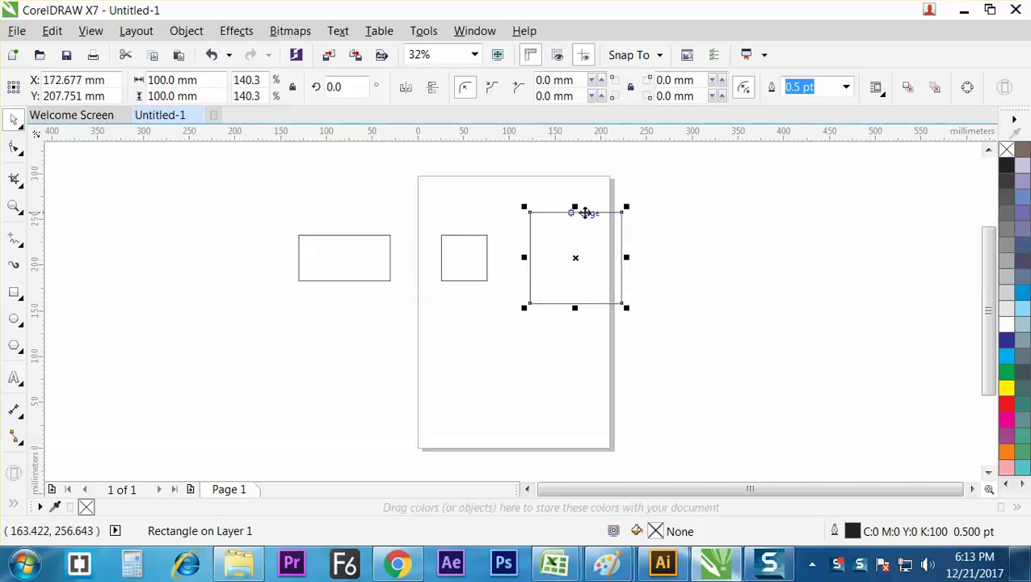
click(391, 258)
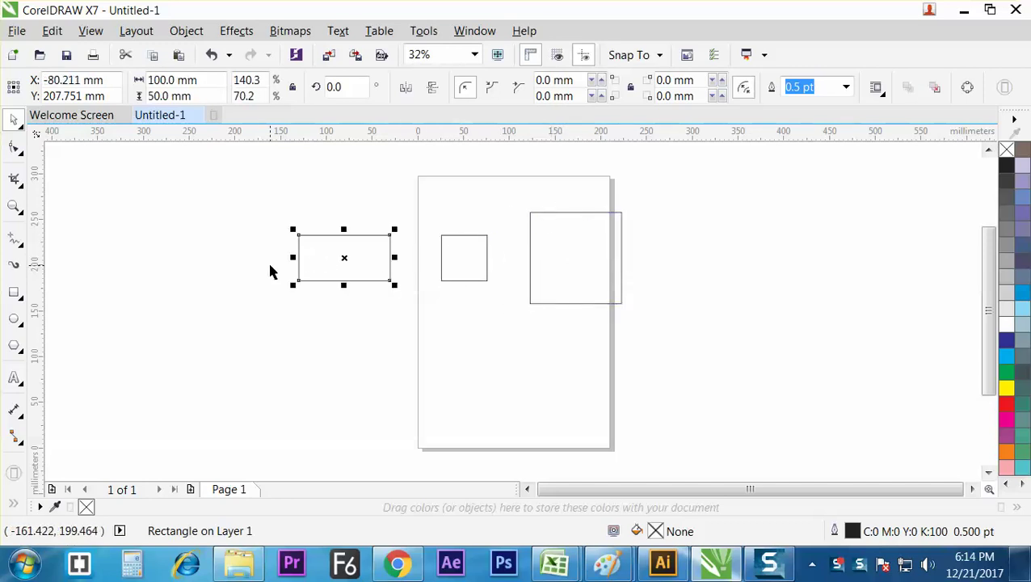
- Copy and paste the 50 mm square again, and move the copy about 252 mm left, beyond the wide rectangle
click(467, 255)
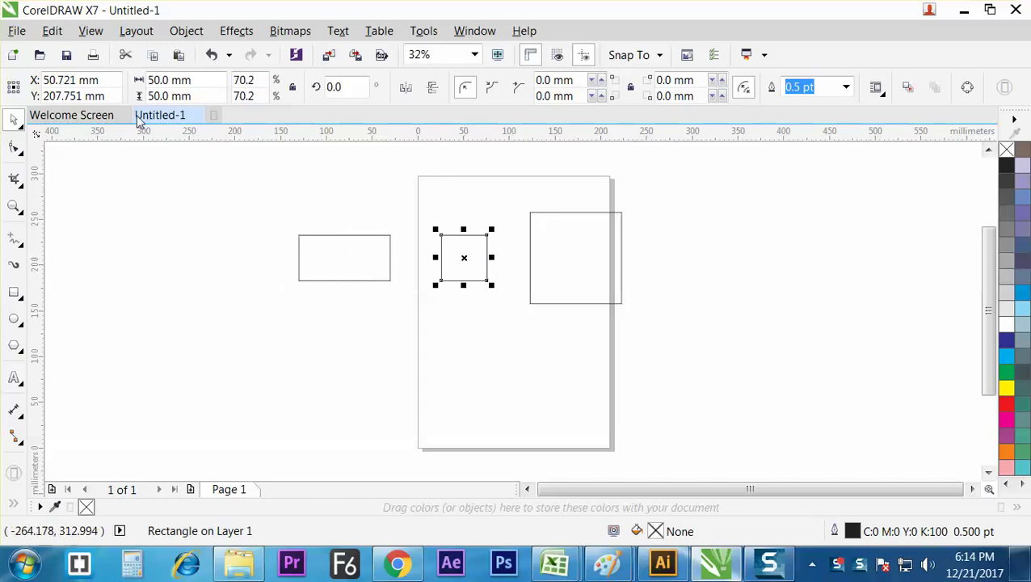
click(54, 33)
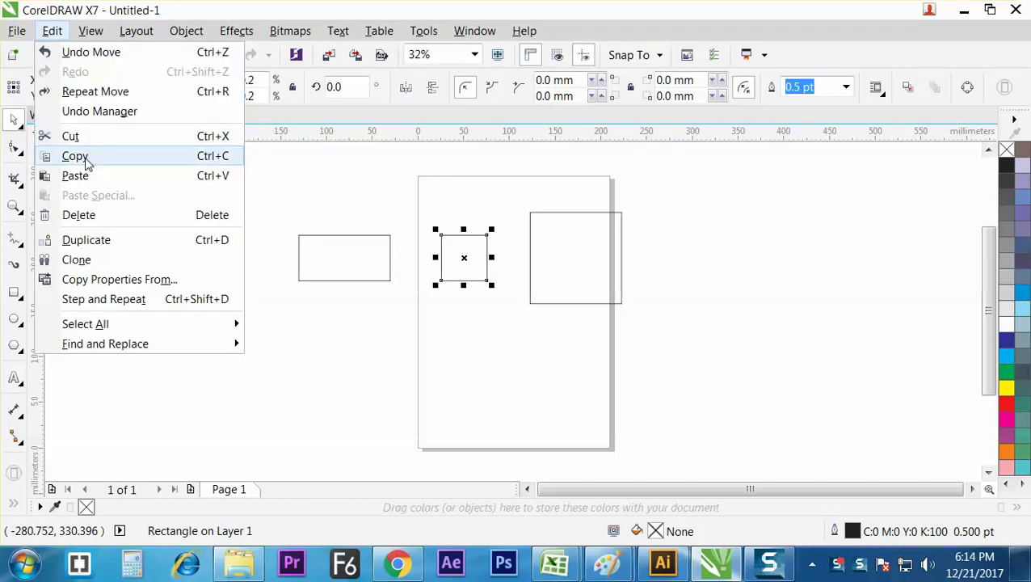
click(86, 158)
click(53, 32)
click(83, 176)
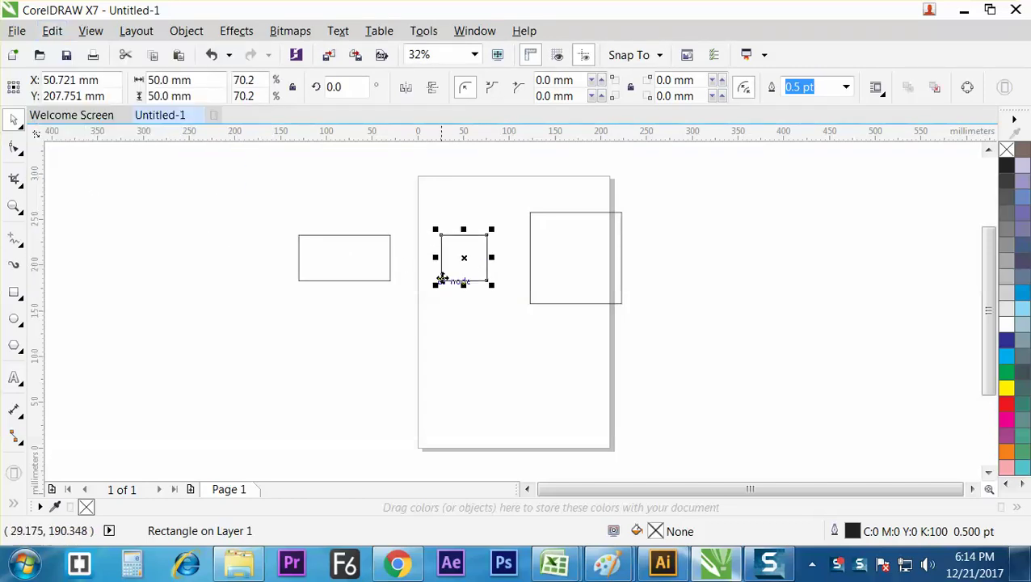
drag(464, 258, 234, 265)
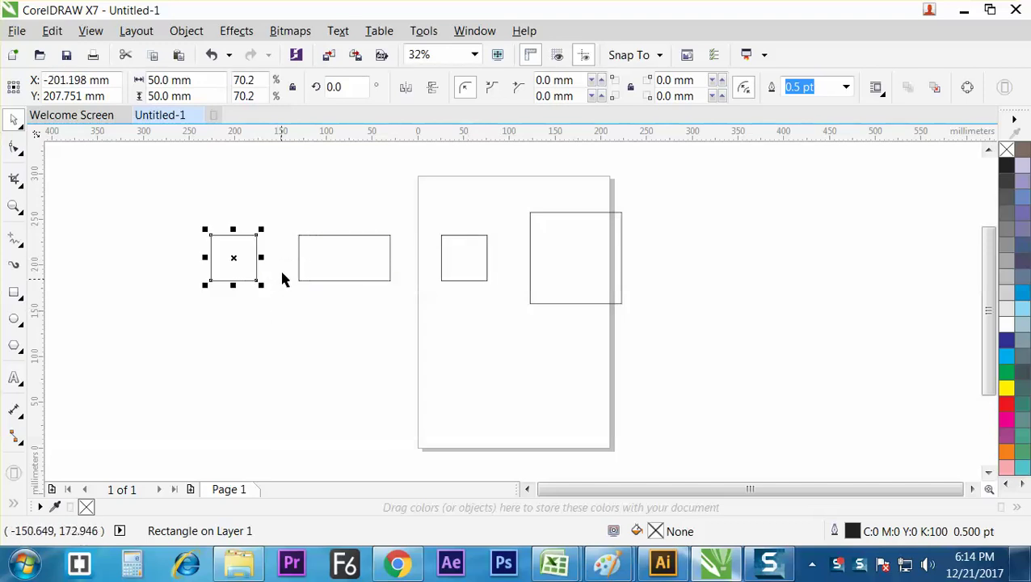
- Lock the proportions of the leftmost square and halve its size by dividing the width by 2
click(293, 87)
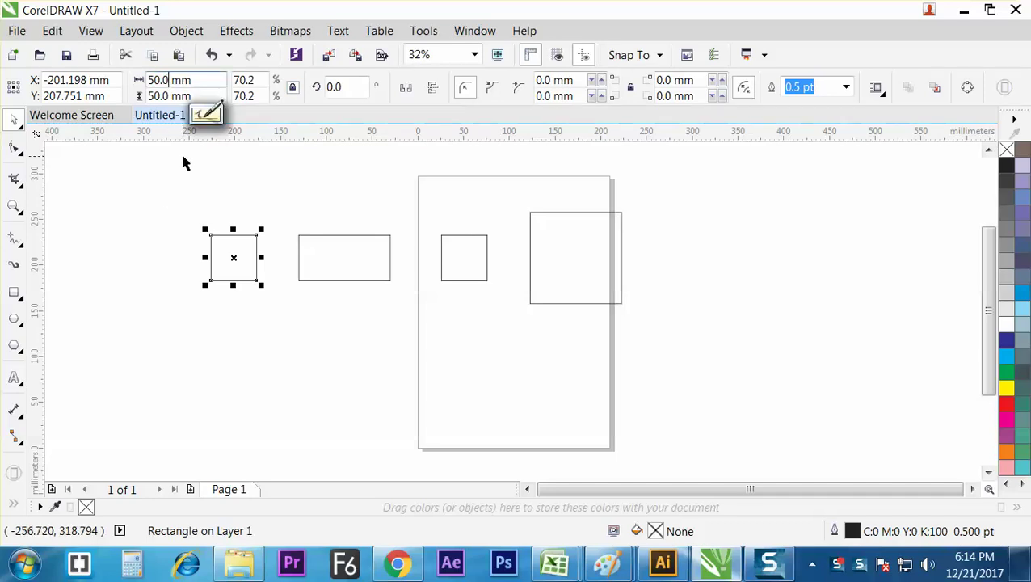
text(/2)
key(Return)
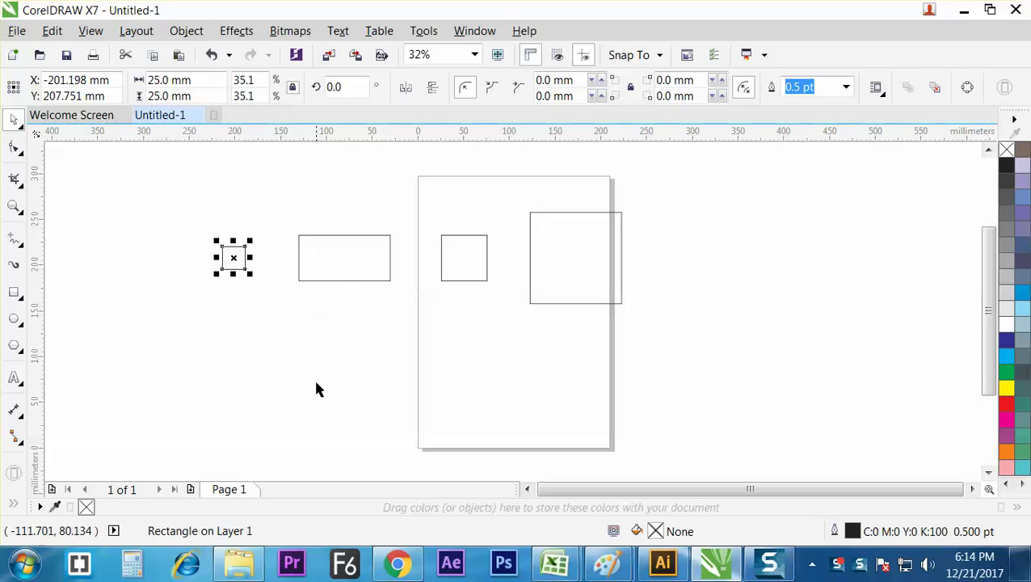
click(287, 376)
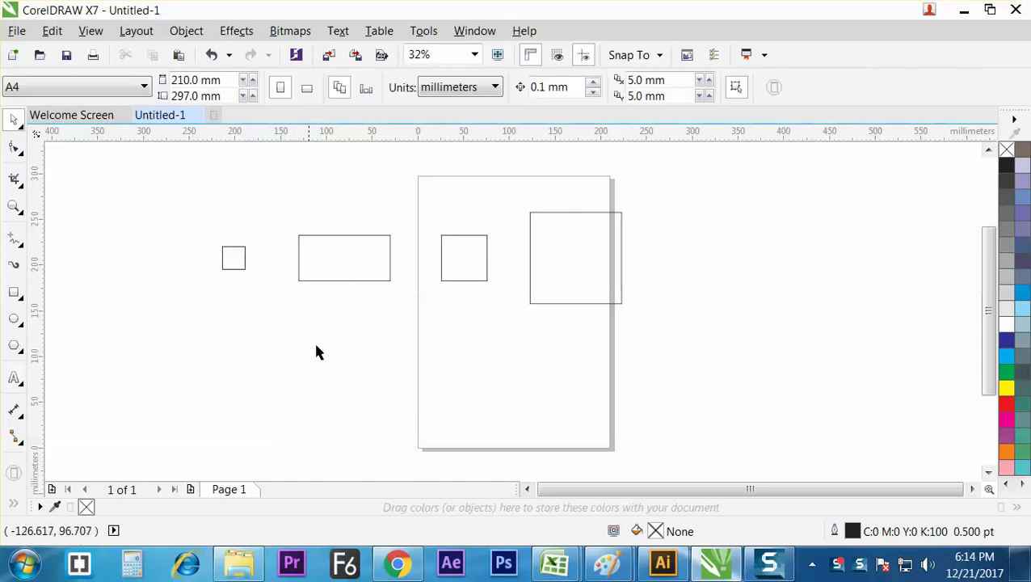
- Compare the original square with its resized copies, selecting single shapes and all four together
click(442, 269)
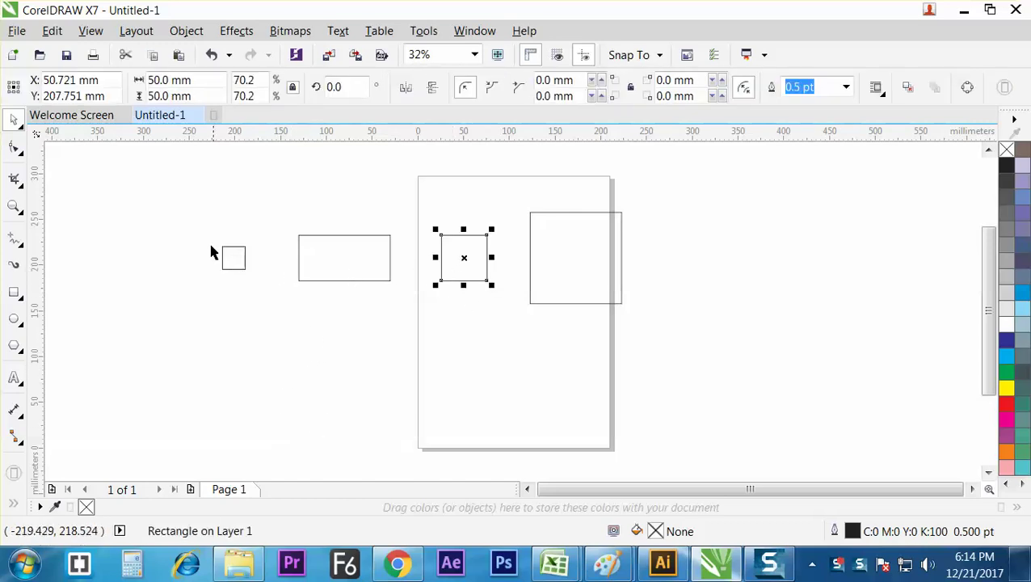
drag(167, 194, 675, 332)
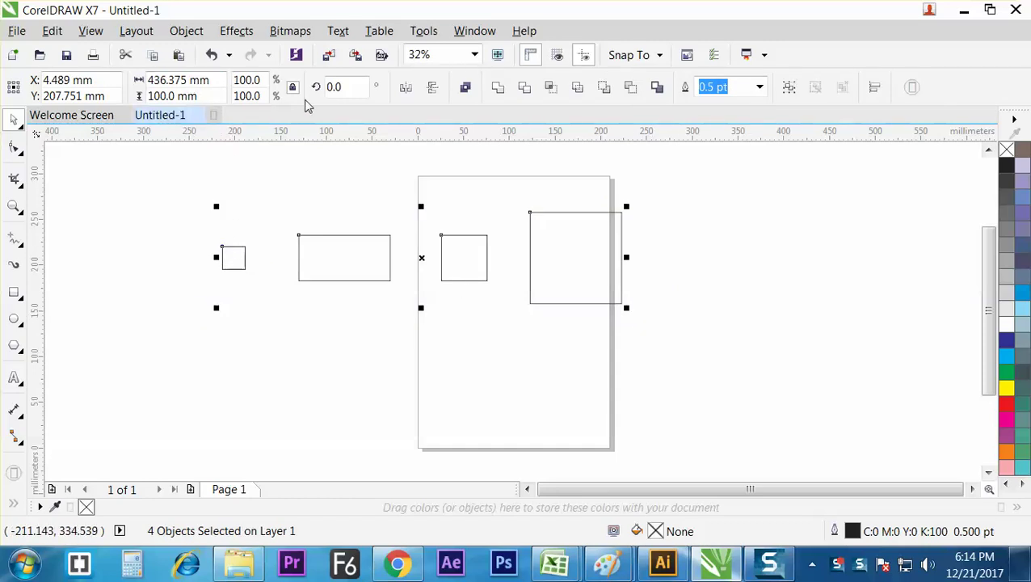
click(276, 293)
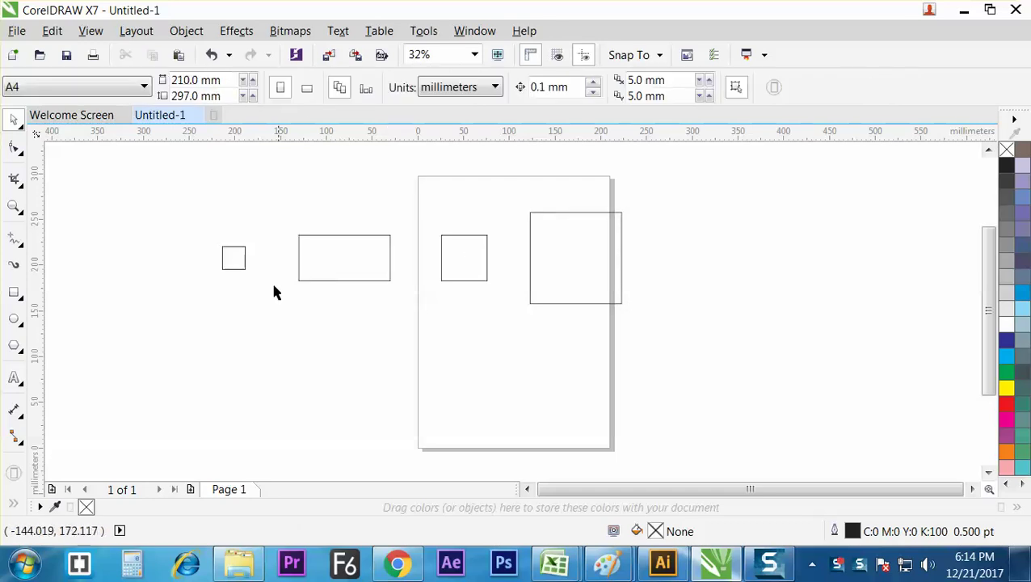
click(245, 261)
click(311, 334)
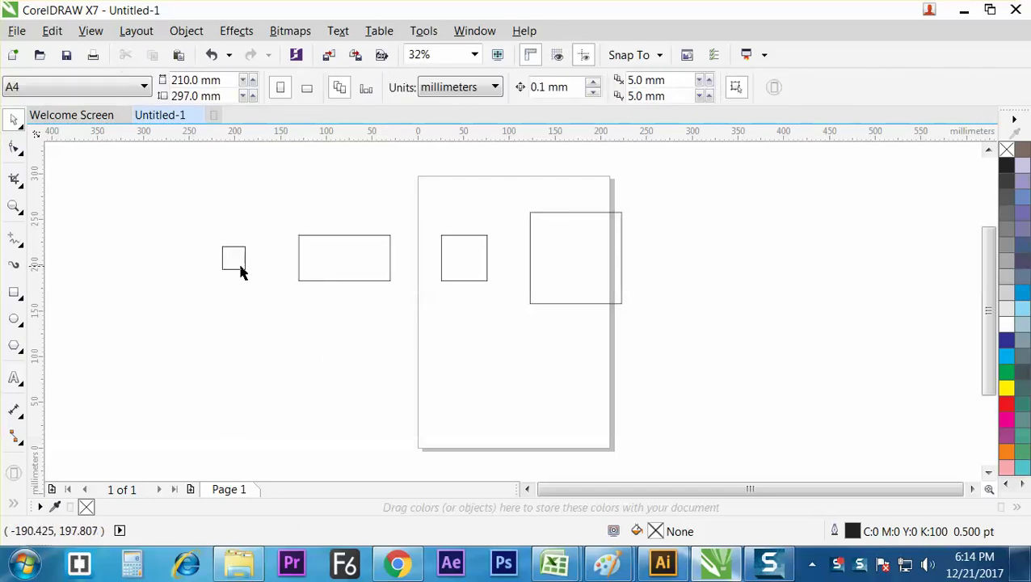
- Set the leftmost small square's width to 23.0 mm with its proportions locked
click(245, 272)
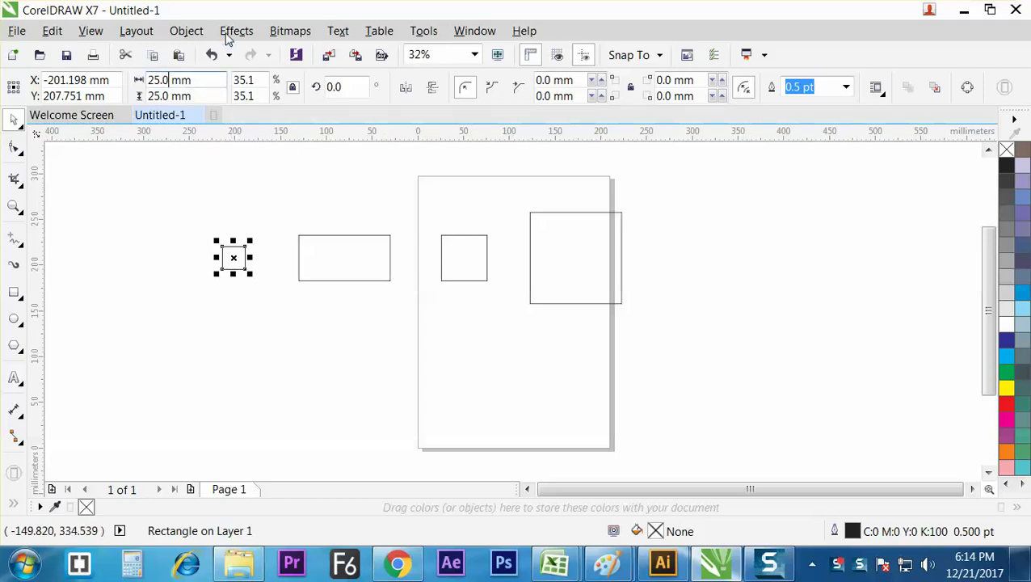
key(BackSpace)
key(BackSpace)
key(BackSpace)
text(3.0)
key(Return)
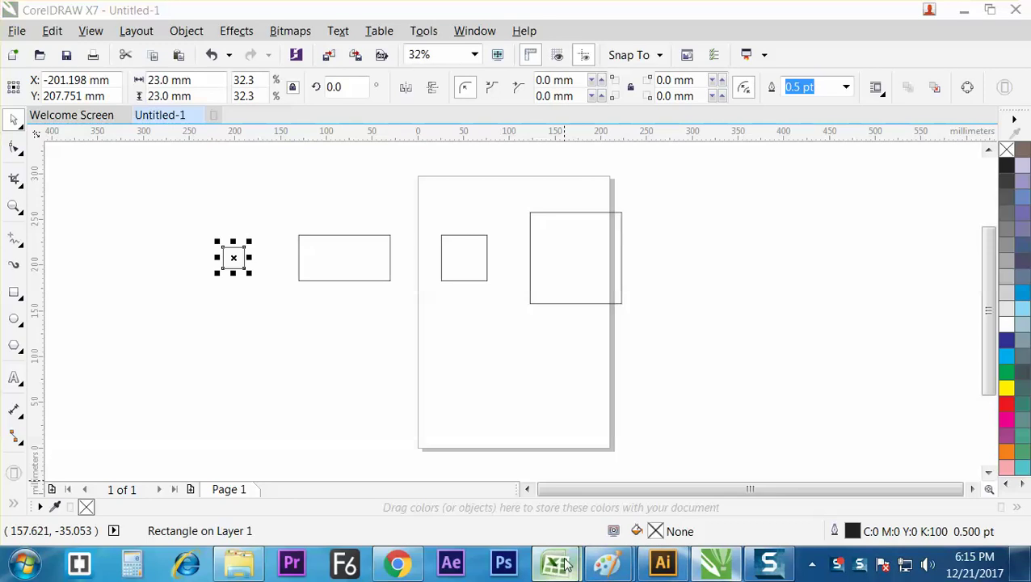
- Switch to the Excel notes and review the numbered list of transformation methods in rows 94 to 98
mouse_move(554, 563)
click(599, 412)
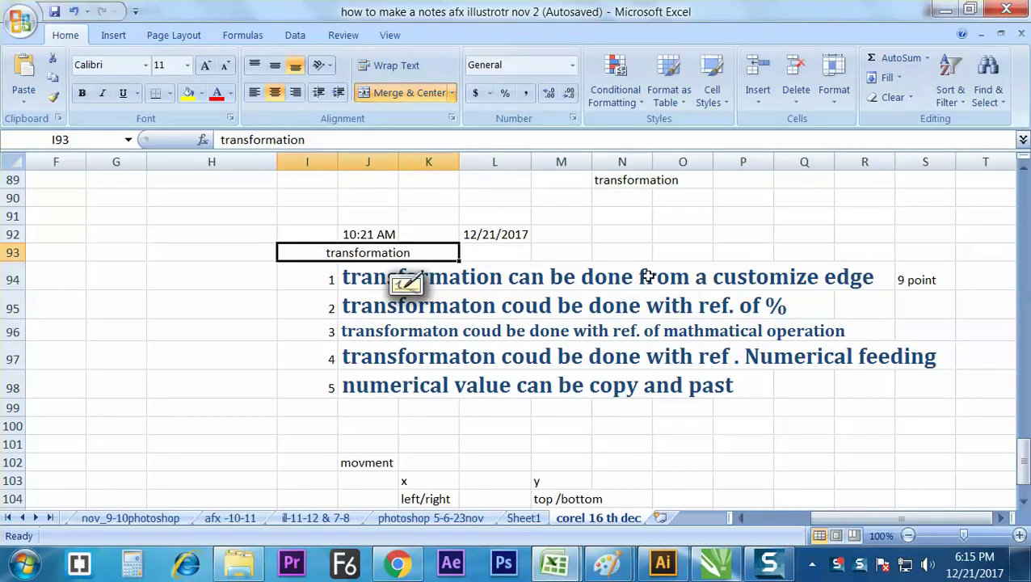
click(325, 281)
click(311, 365)
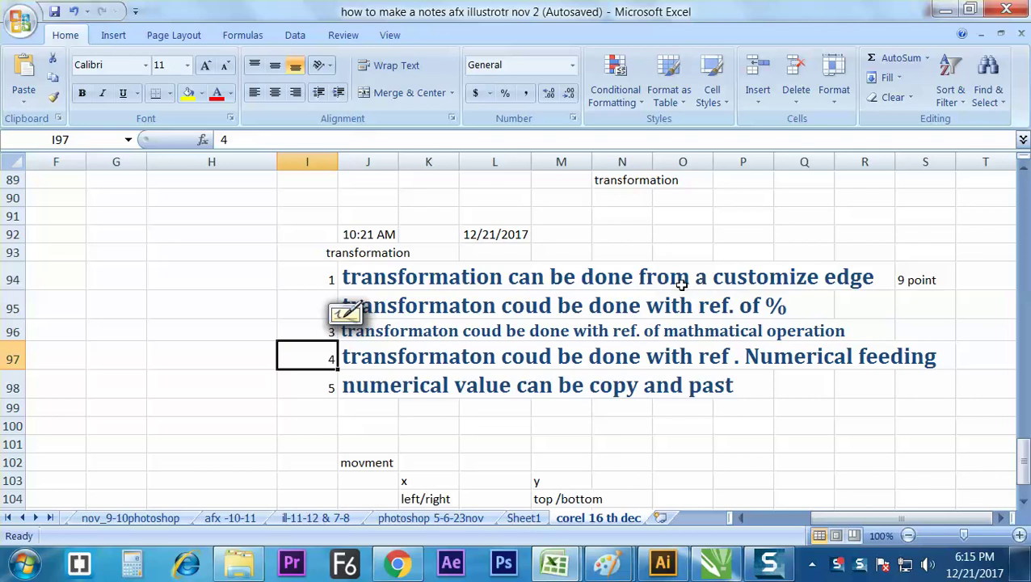
click(556, 277)
click(408, 279)
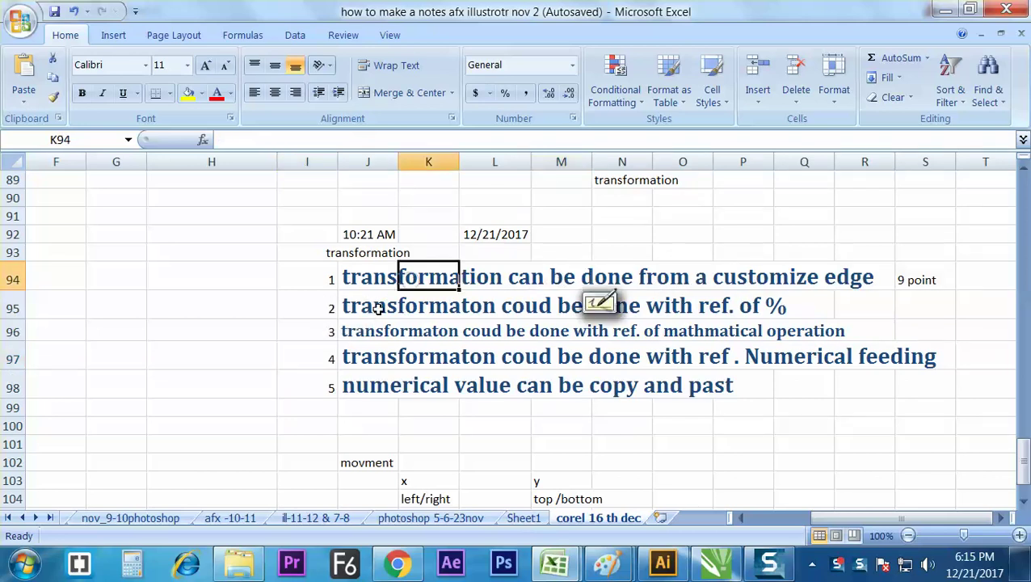
- Color the row 96 note about transformation by mathematical operation red
click(393, 315)
click(578, 332)
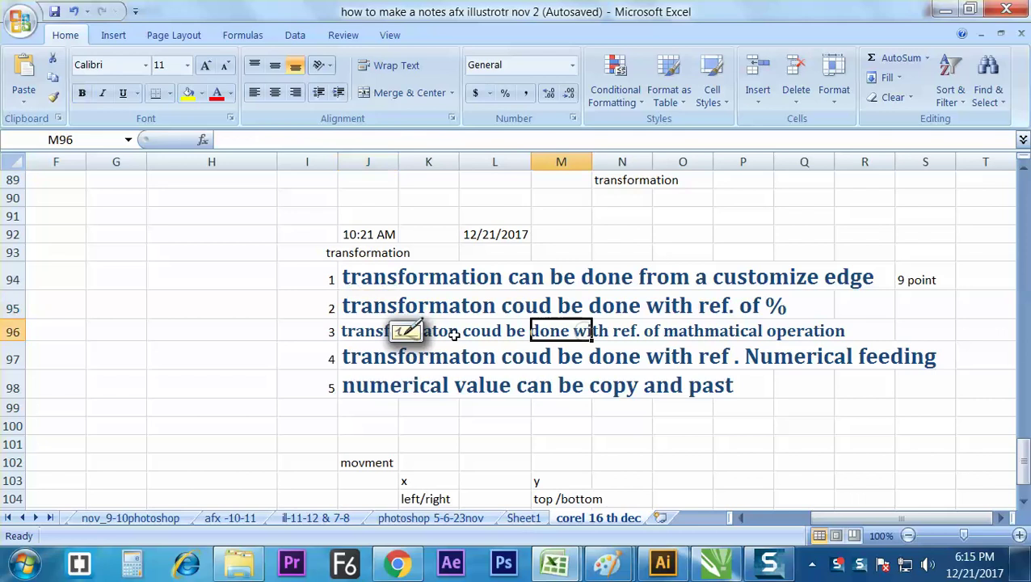
click(339, 330)
click(213, 93)
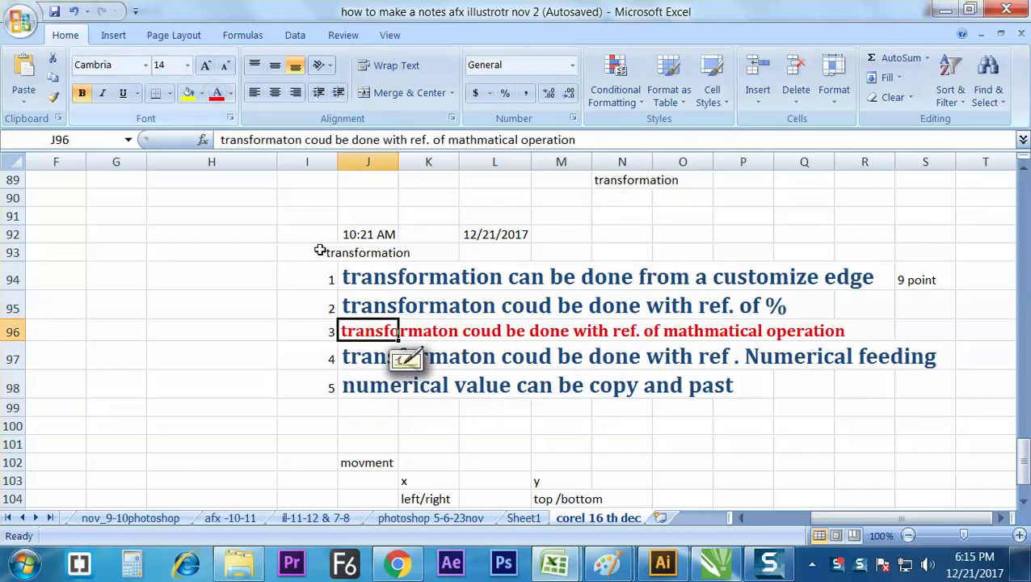
click(235, 349)
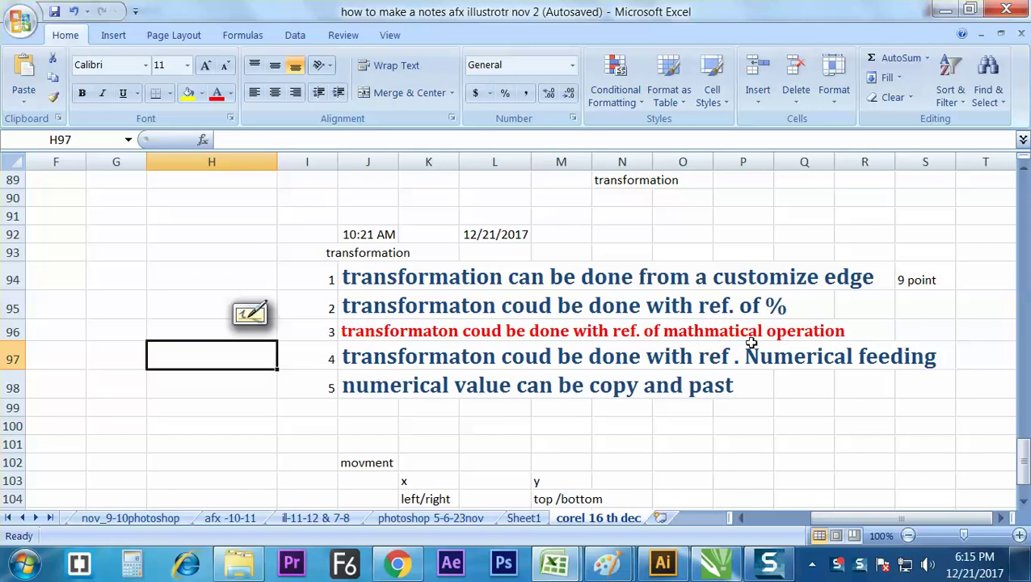
- Color the row 97 note about numerical feeding red
click(451, 332)
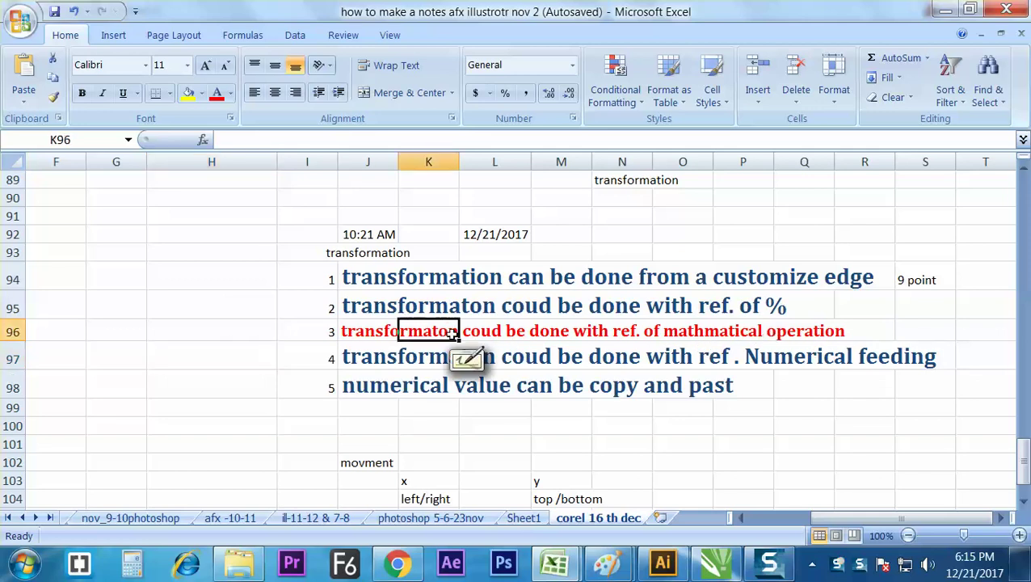
click(372, 370)
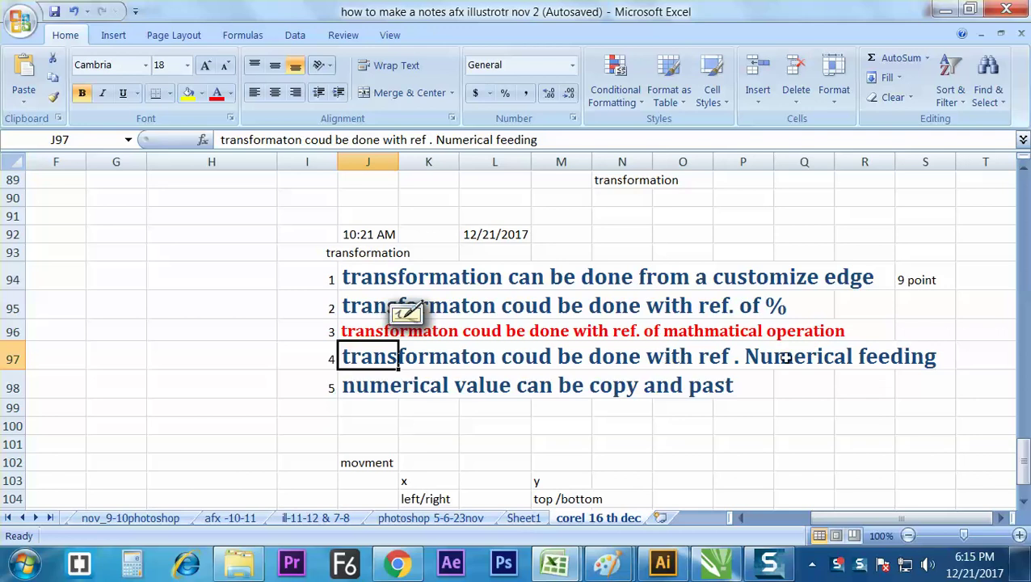
click(218, 97)
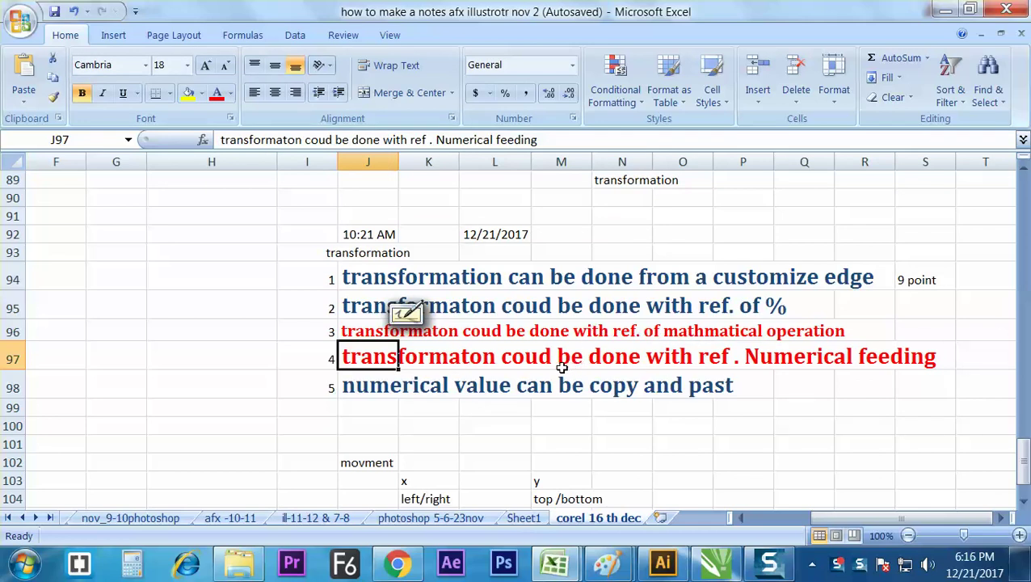
- Switch to CorelDRAW and set the leftmost small square's width to 25 mm with its proportions locked
key(alt+Tab)
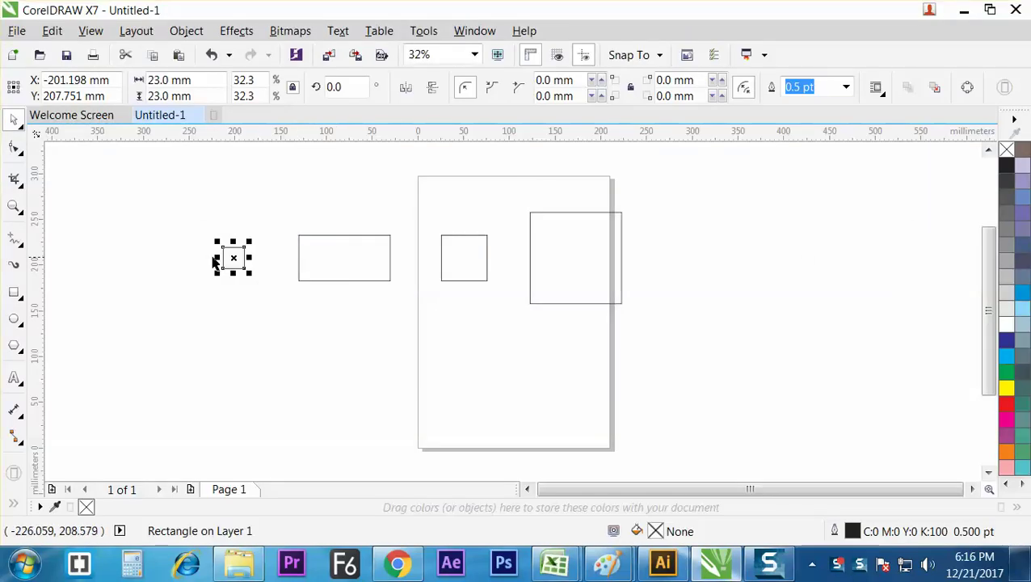
double_click(159, 80)
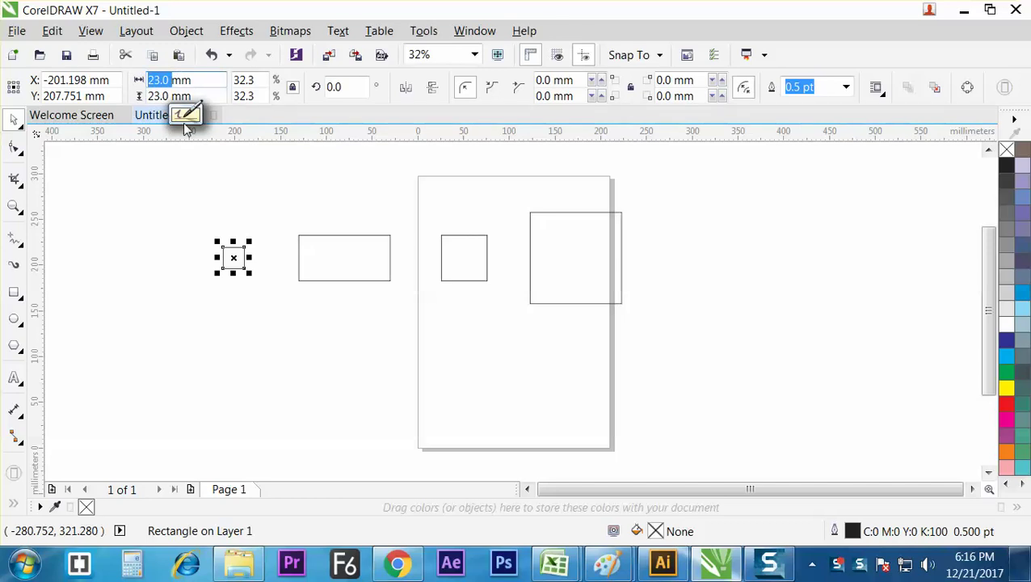
text(25)
key(Return)
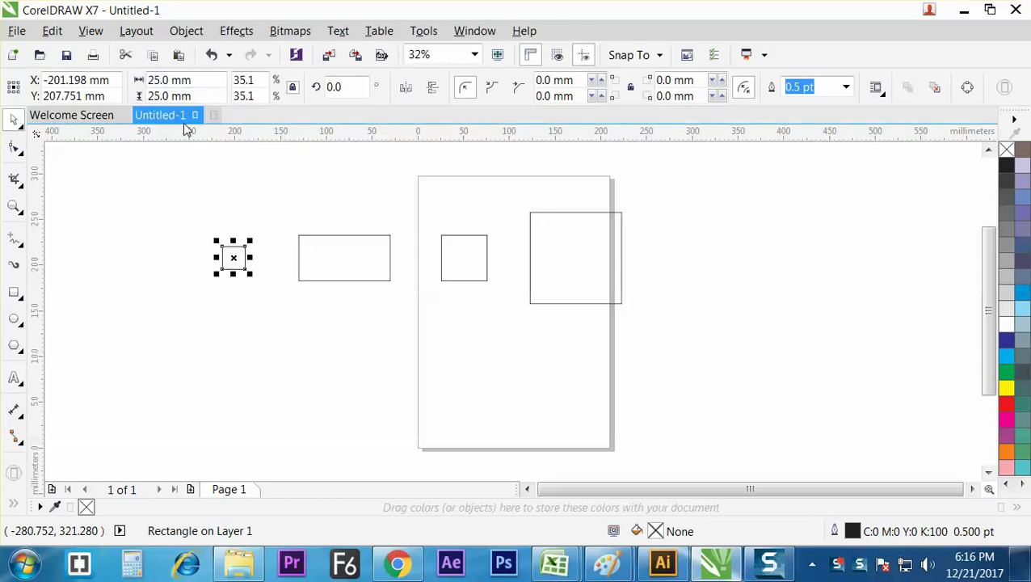
- Switch to Excel to check the notes on mathematical operations and copying numerical values, and return to CorelDRAW
key(alt+Tab)
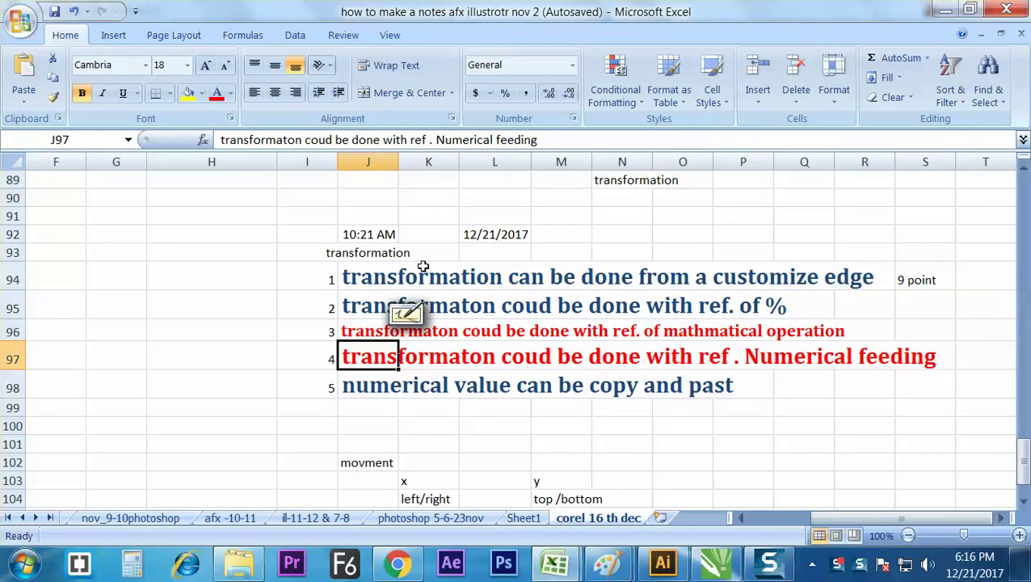
click(452, 334)
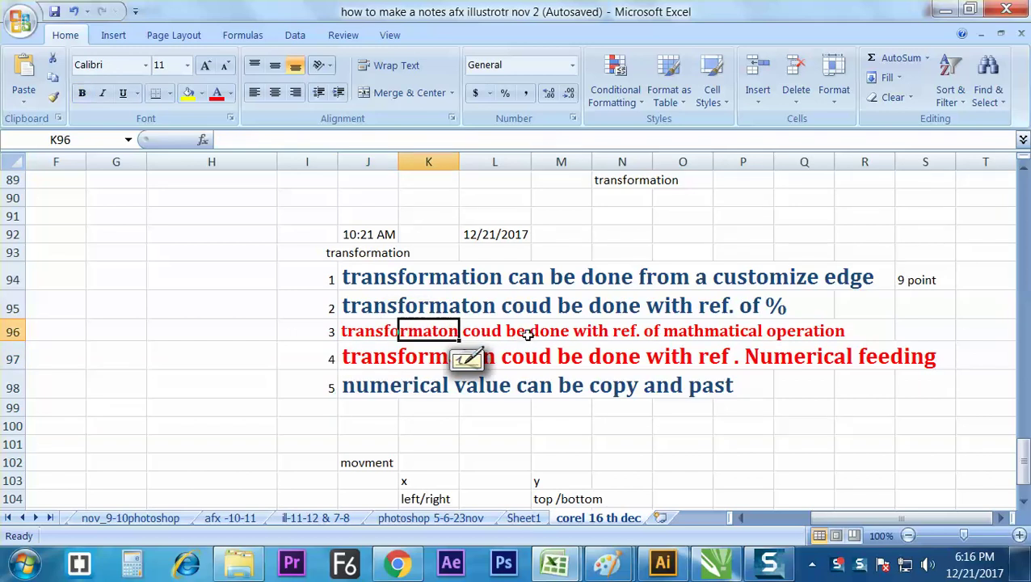
click(386, 383)
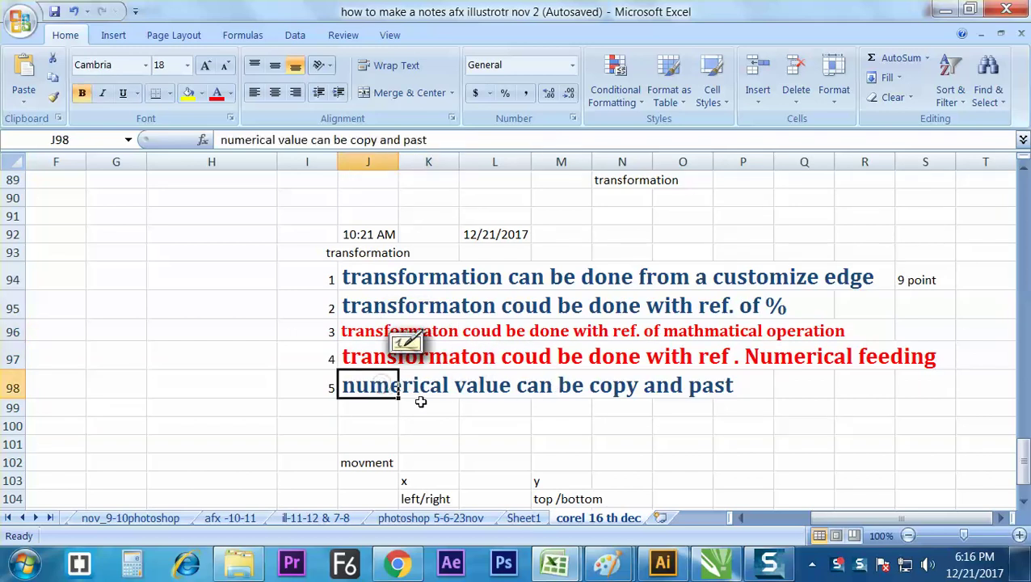
key(alt+Tab)
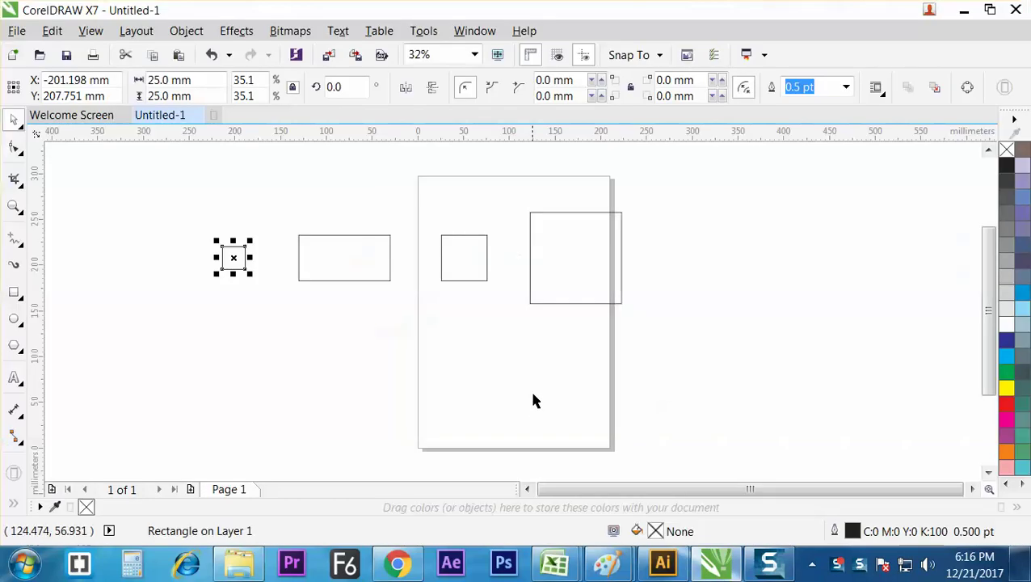
- Try resizing the wide rectangle to 200 mm by 100 mm with its proportions locked, and undo it
click(343, 276)
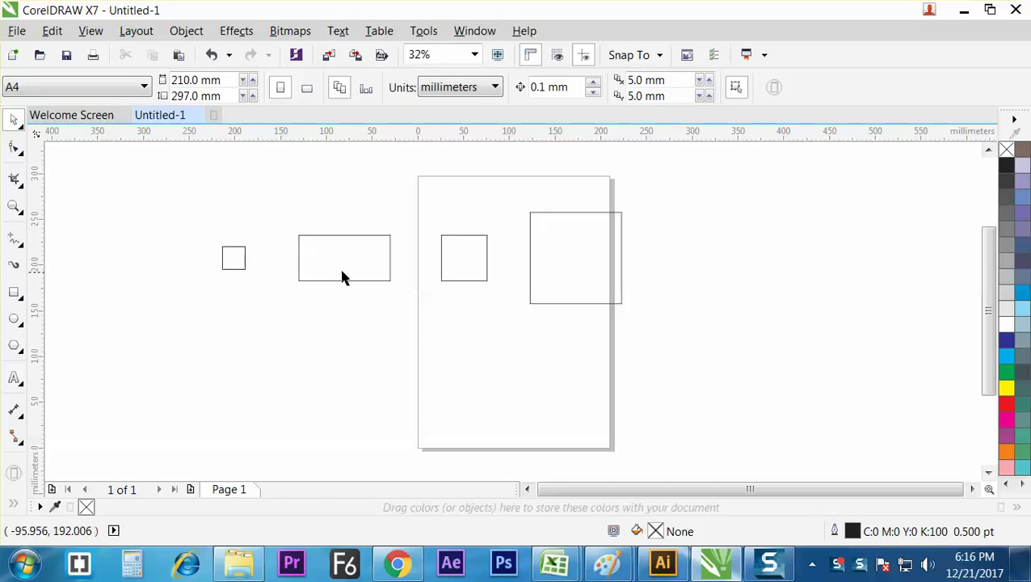
click(337, 283)
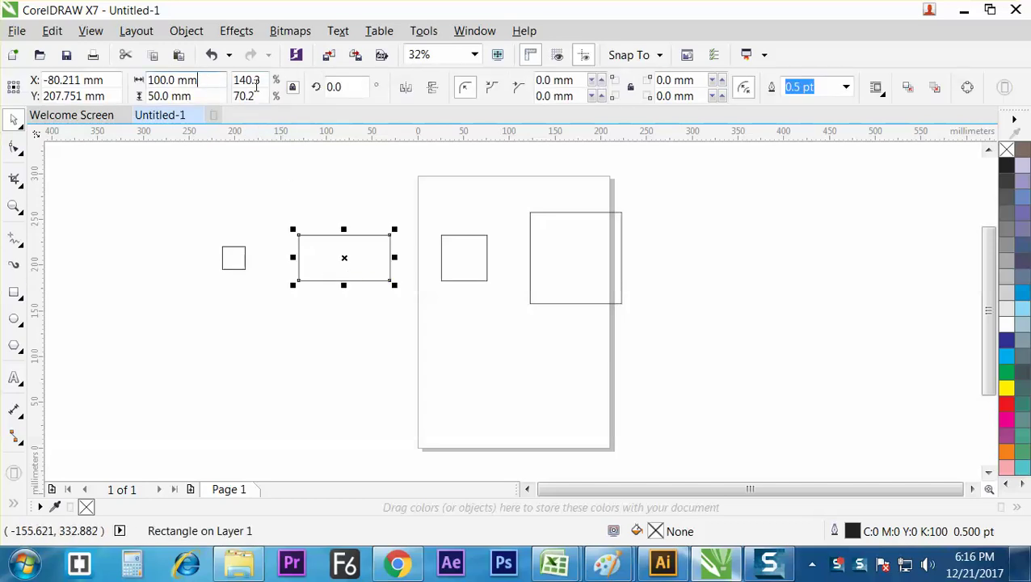
click(208, 80)
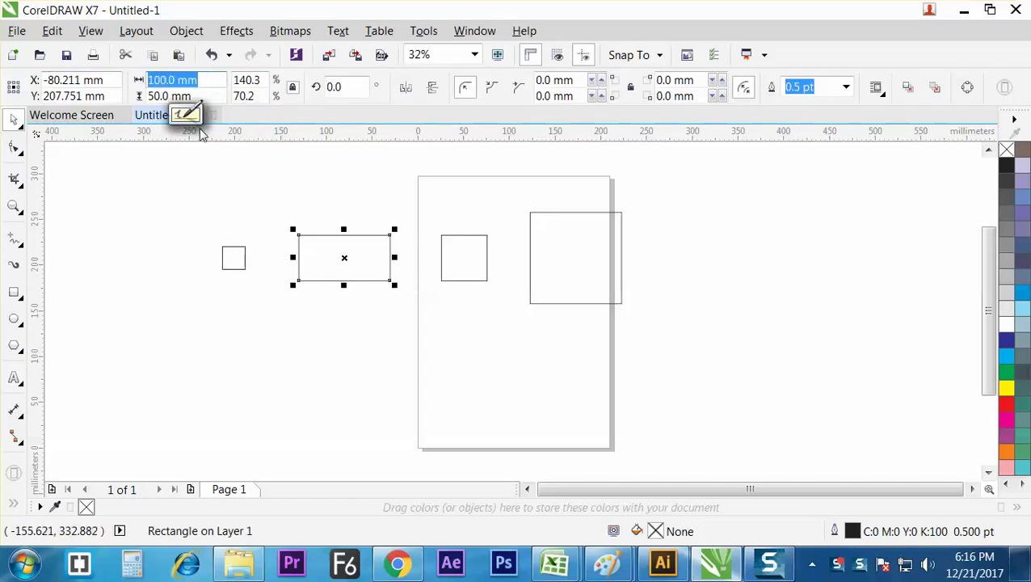
text(200)
key(Tab)
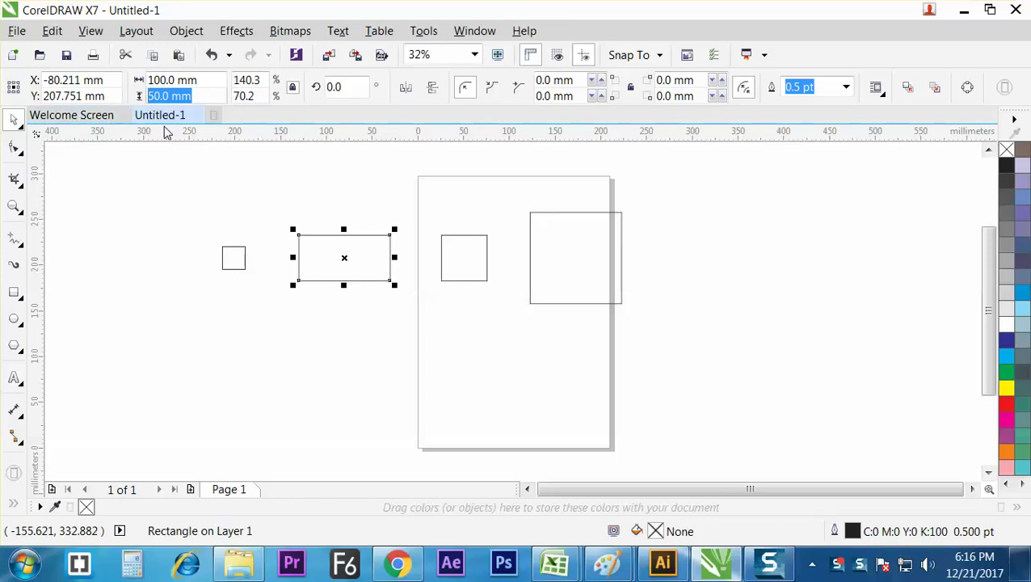
text(100)
key(Return)
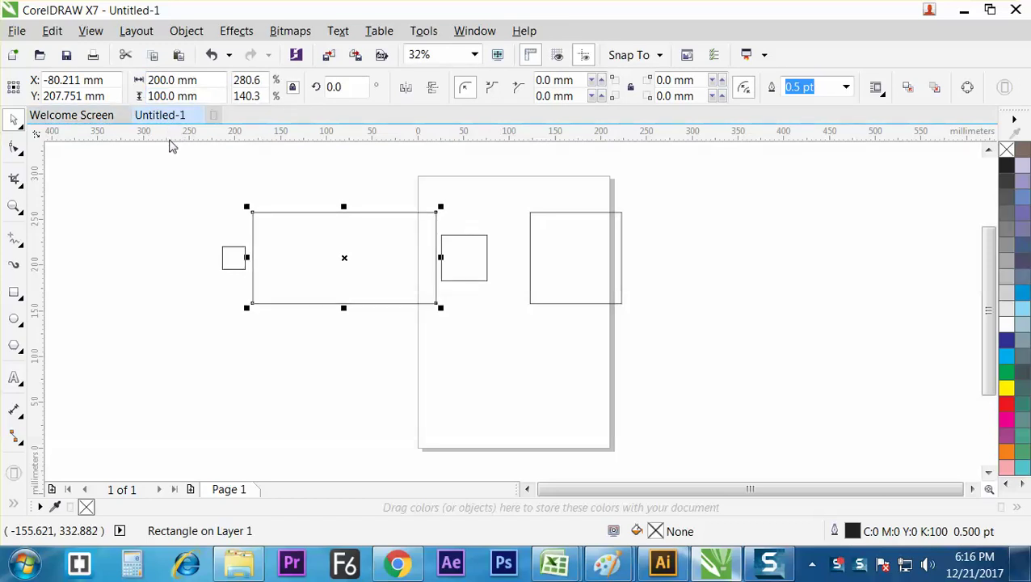
key(ctrl+z)
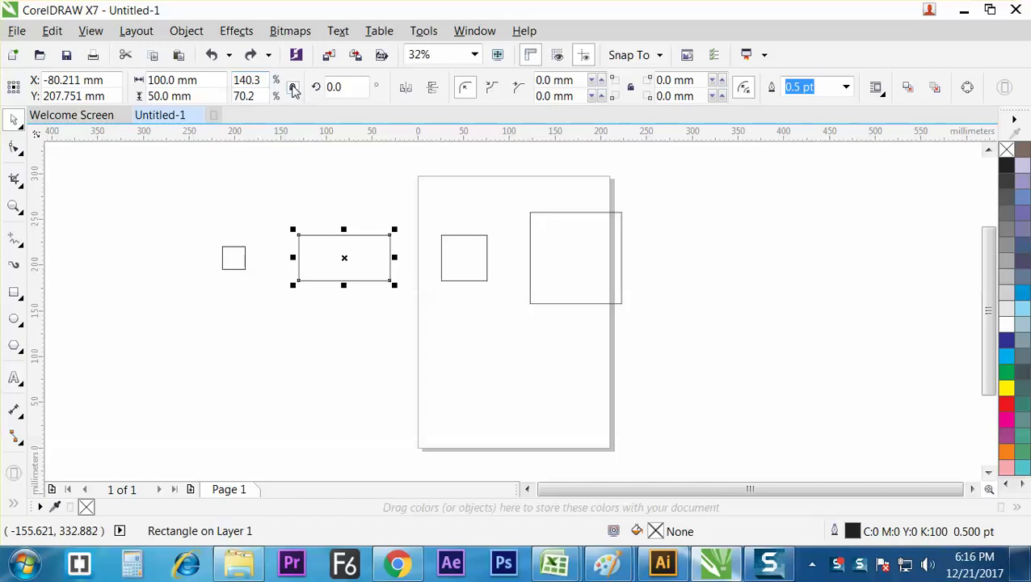
- Unlock the wide rectangle's proportions and set its height to 100 mm
double_click(165, 80)
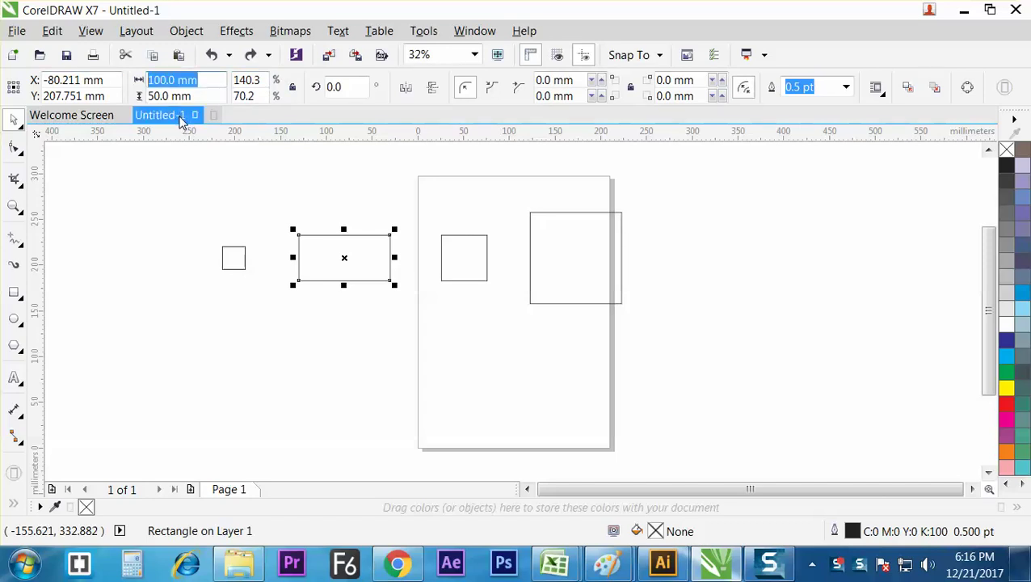
key(Tab)
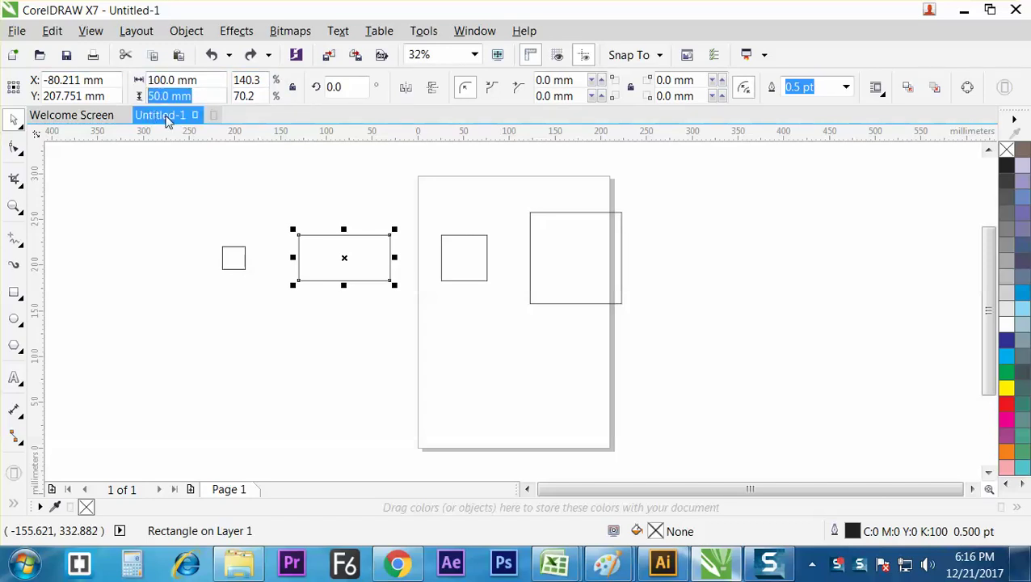
text(100)
key(Return)
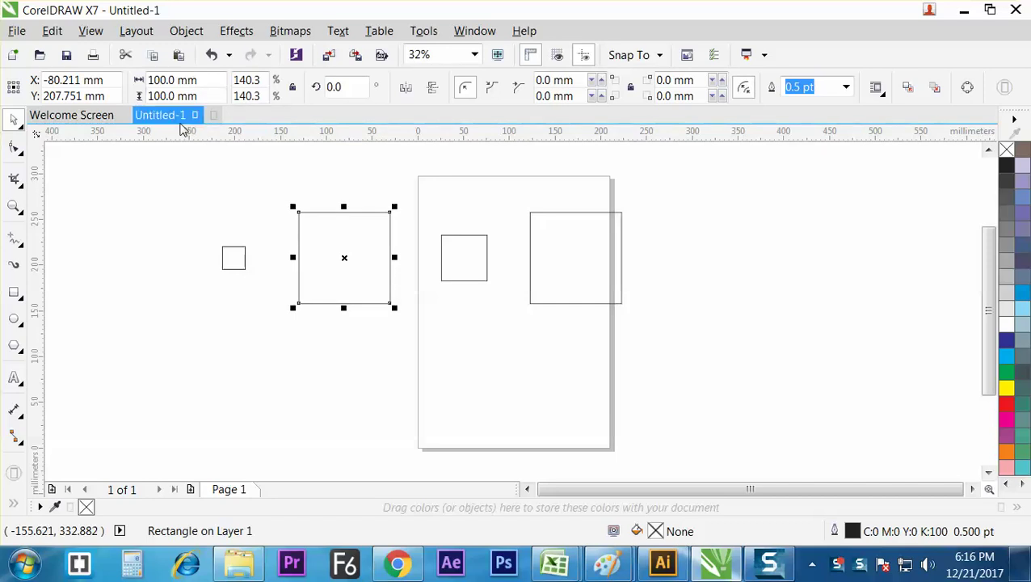
- Switch to Excel, color the row 98 note about copying numerical values red, and return to CorelDRAW
key(alt+Tab)
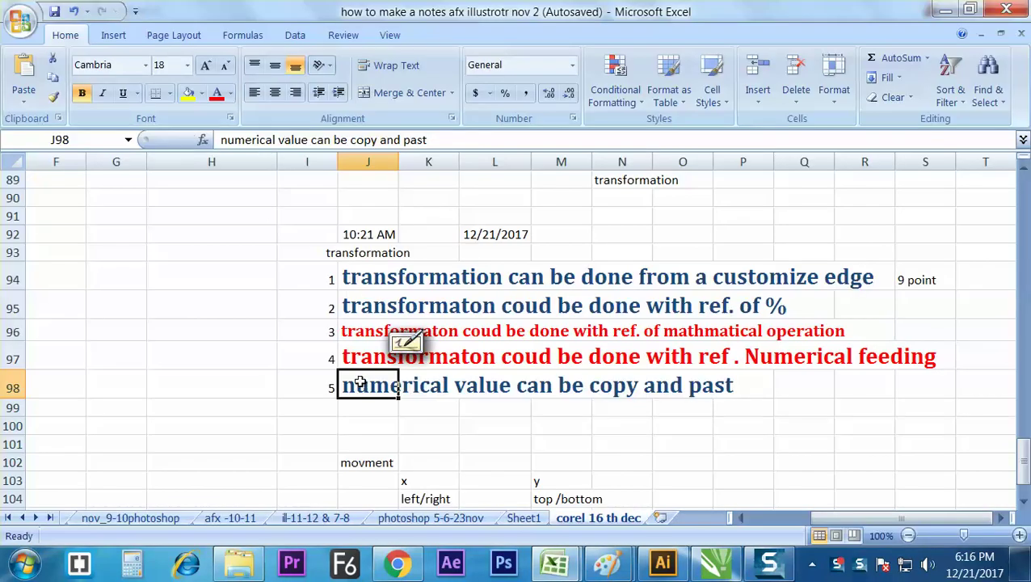
click(215, 93)
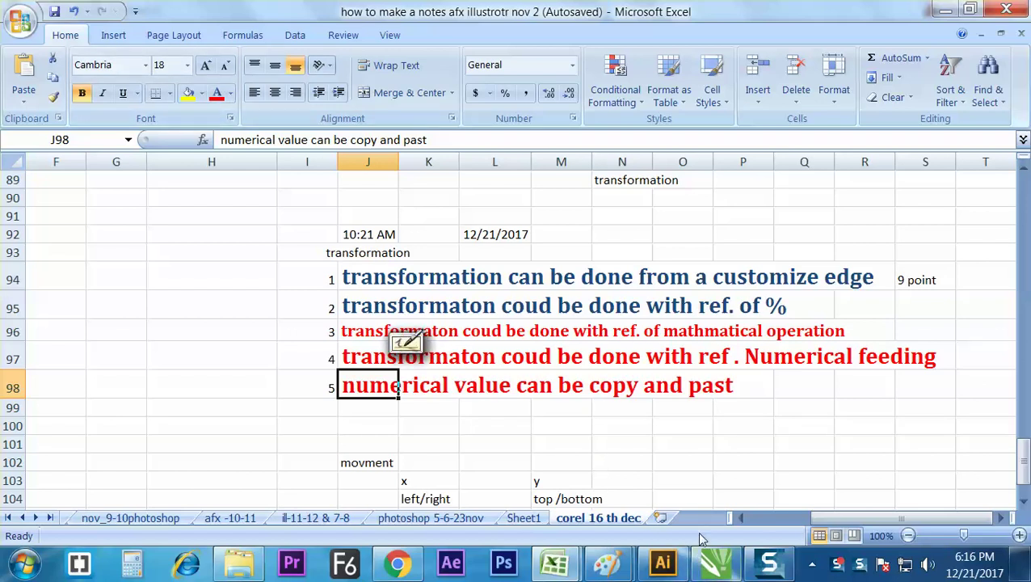
click(715, 563)
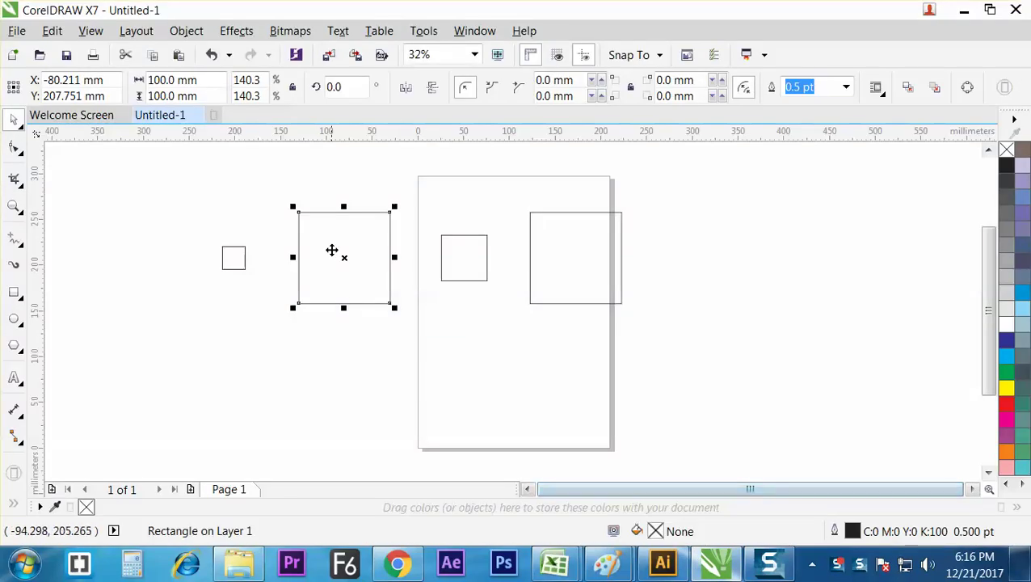
- Set the horizontal scale of the large square at the page's right edge to 100% with its proportions unlocked
click(508, 326)
click(557, 304)
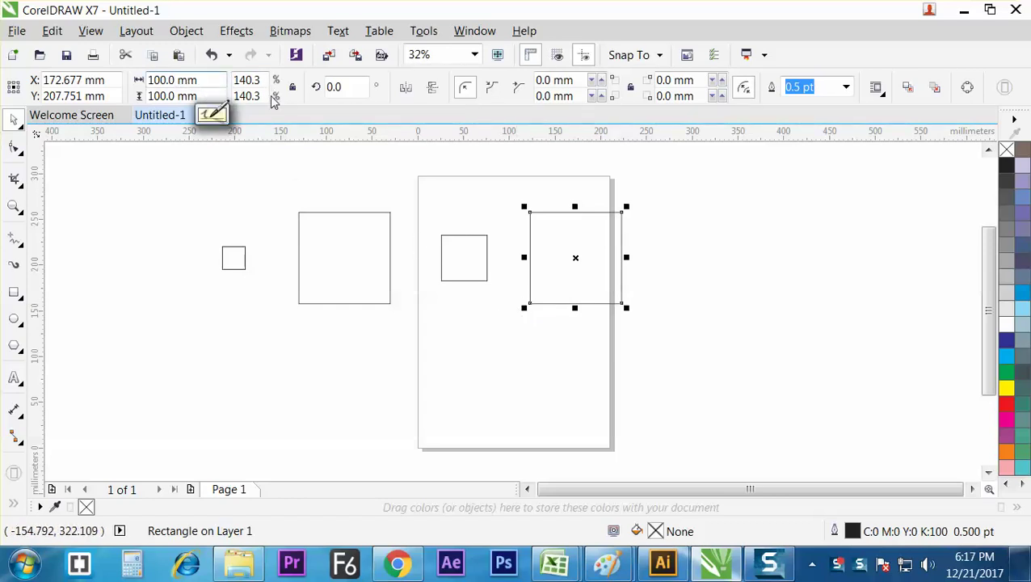
key(Escape)
click(534, 267)
key(Tab)
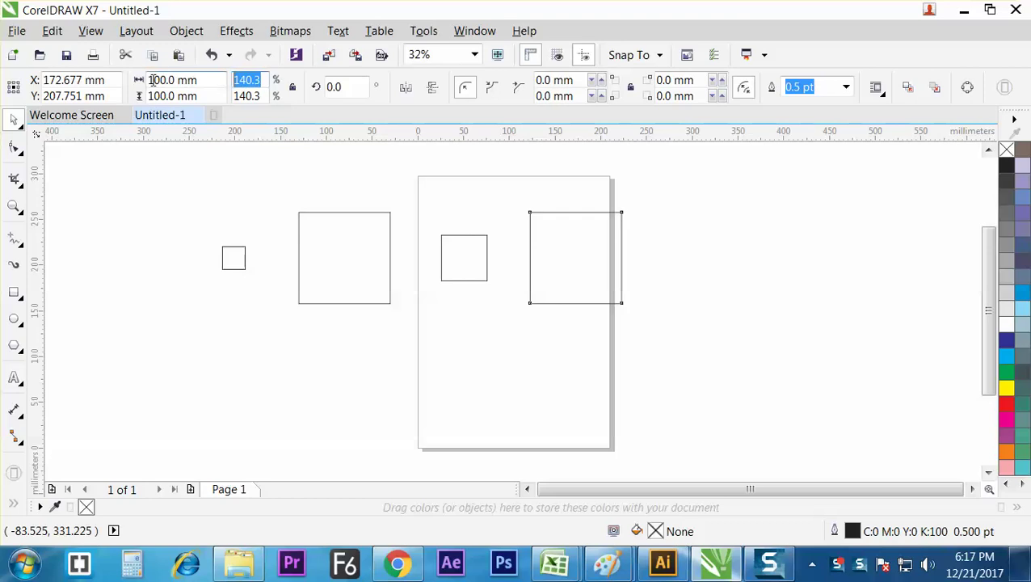
text(100)
key(Return)
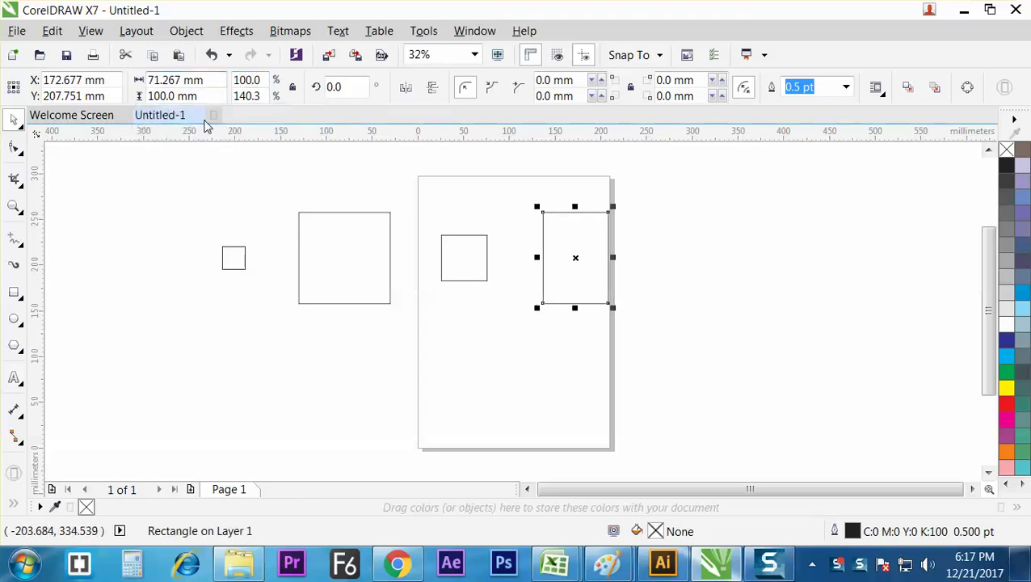
- Lock the rightmost rectangle's proportions and set its vertical scale to 100%
double_click(247, 96)
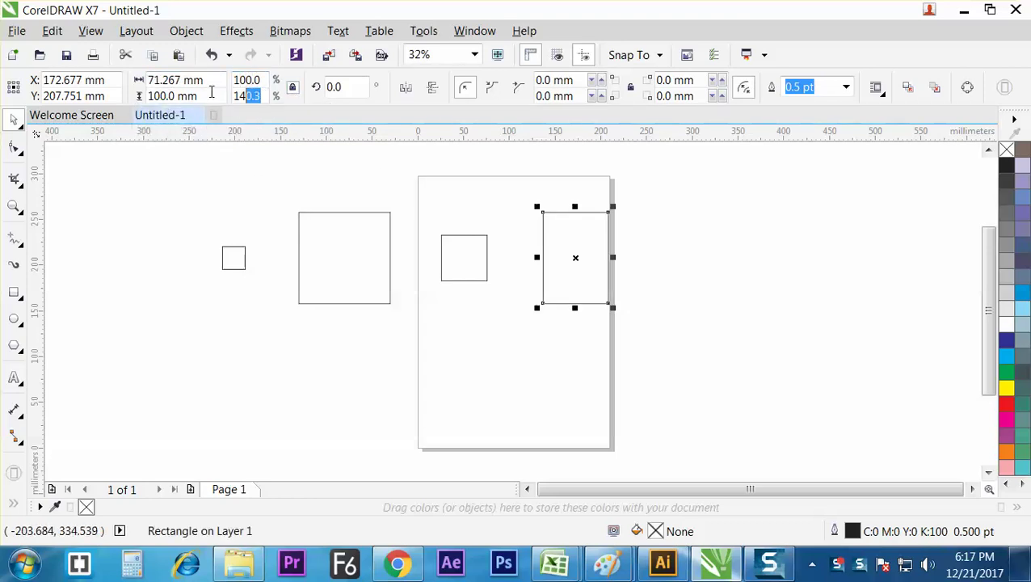
text(100)
key(Return)
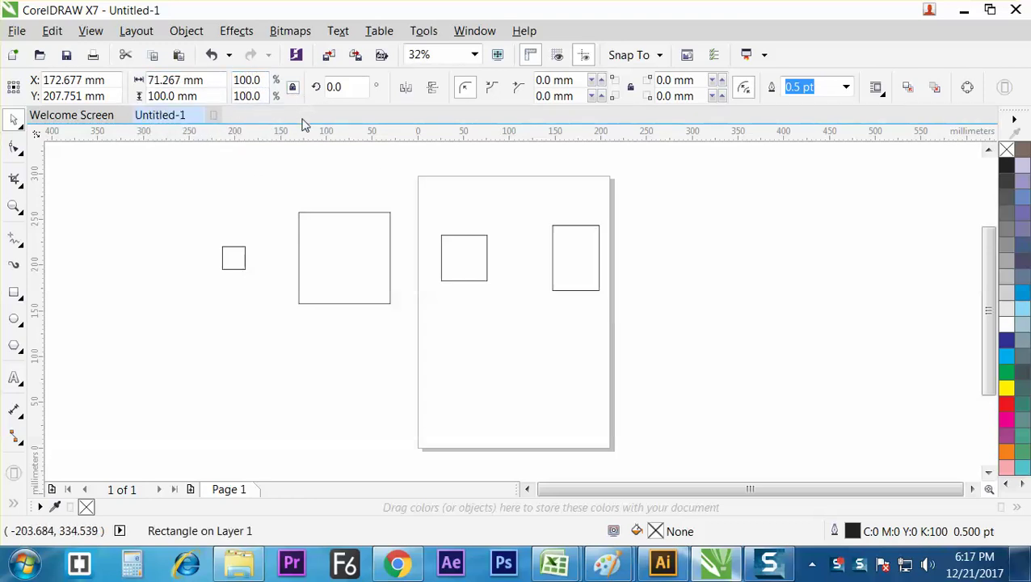
- Unlock the rightmost rectangle's proportions, set its horizontal scale to 100%, and move it beside the smaller square on the page
double_click(257, 80)
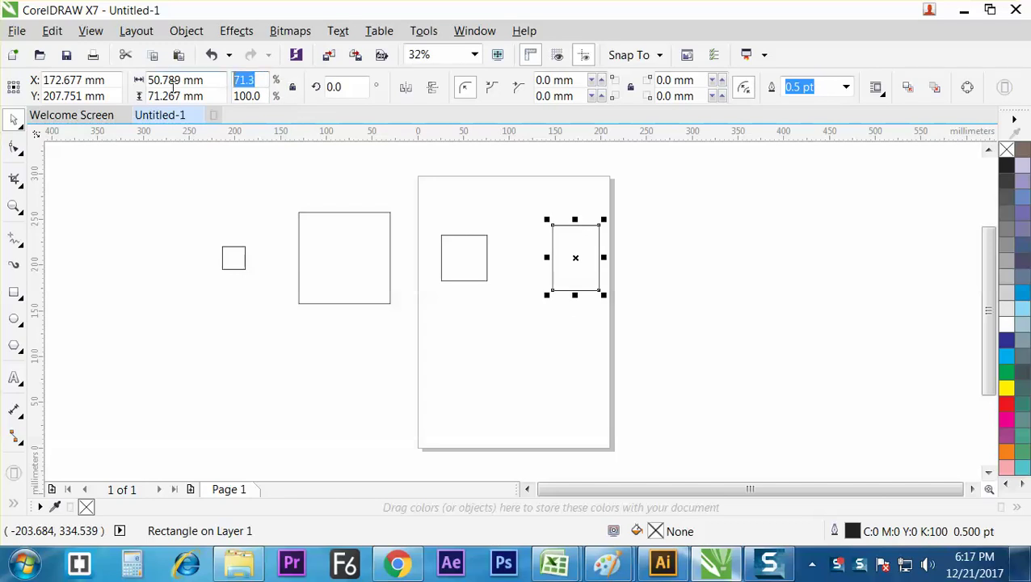
text(100)
key(Return)
click(307, 186)
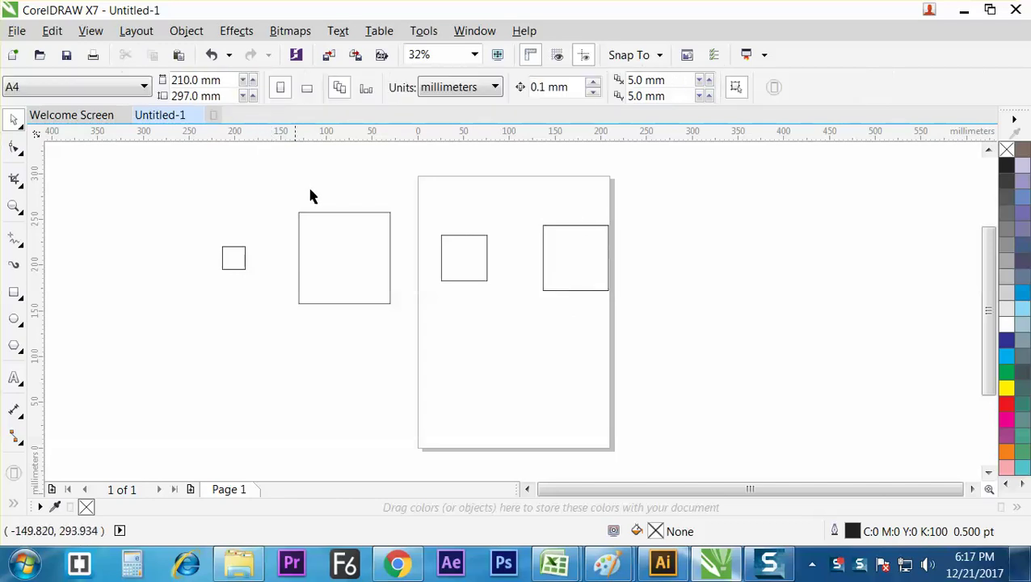
drag(575, 256, 527, 236)
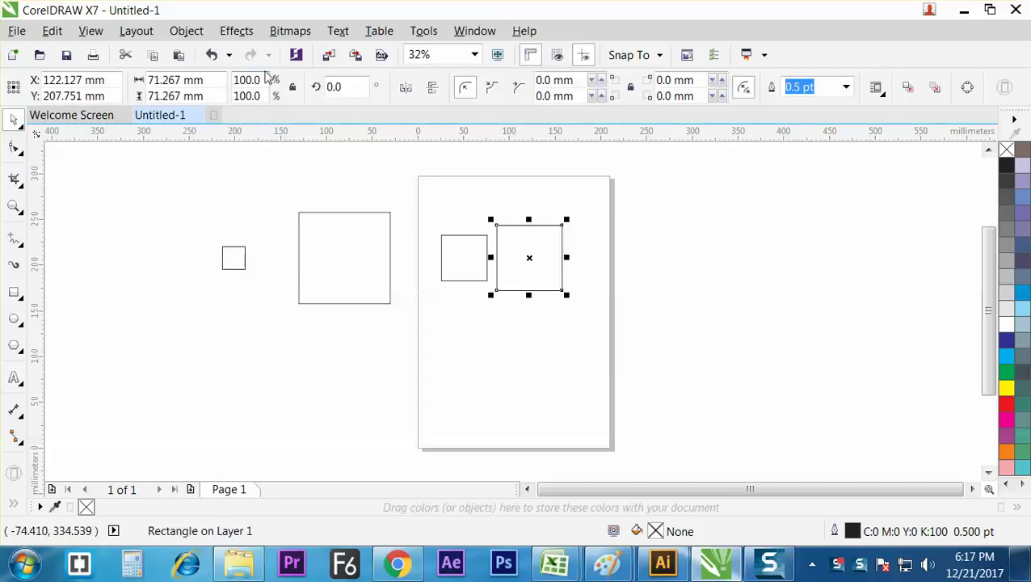
double_click(262, 80)
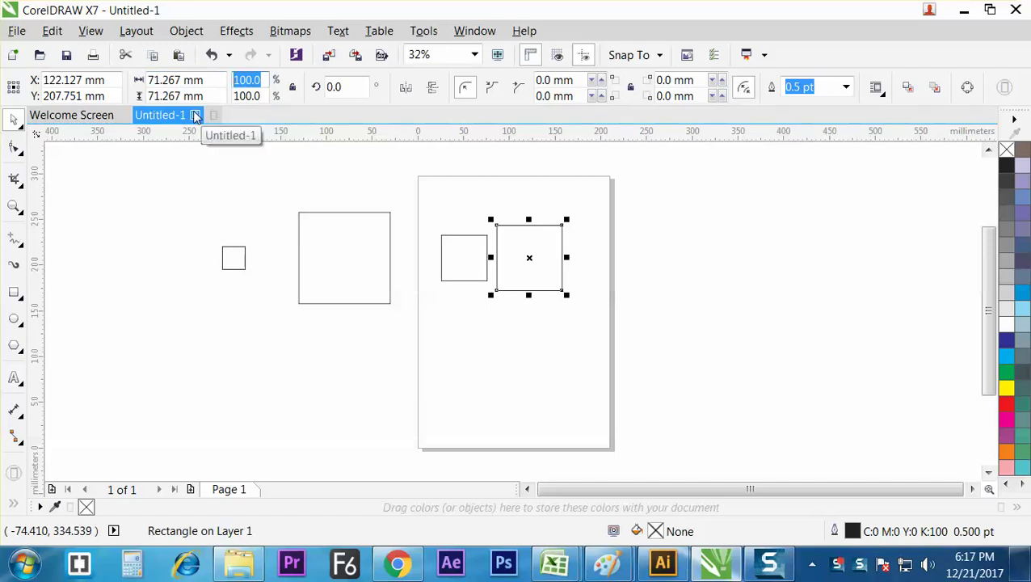
text(25)
key(Escape)
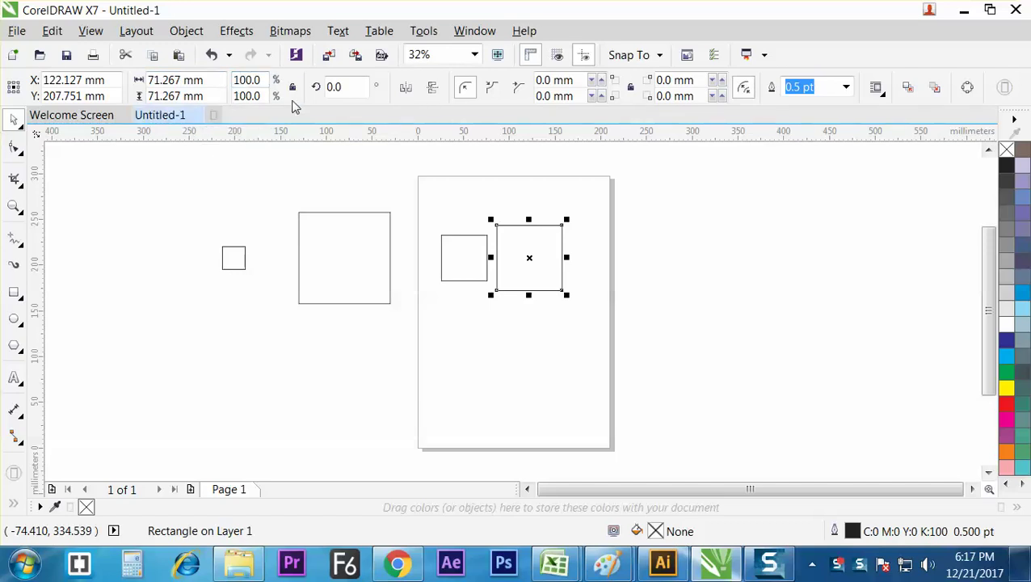
- Scale the larger square on the page to 25% with its proportions locked
double_click(247, 80)
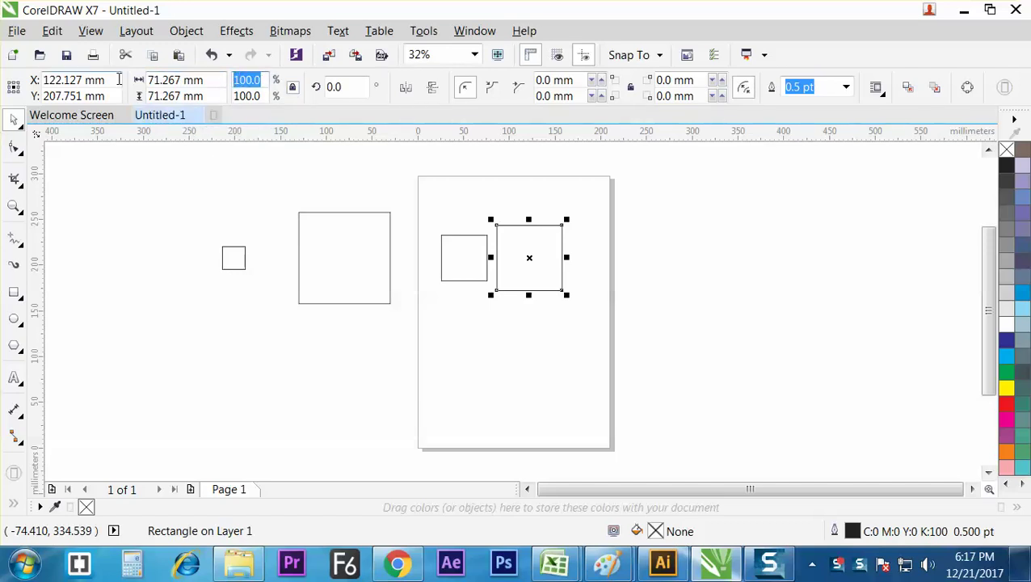
text(25)
key(Return)
click(578, 340)
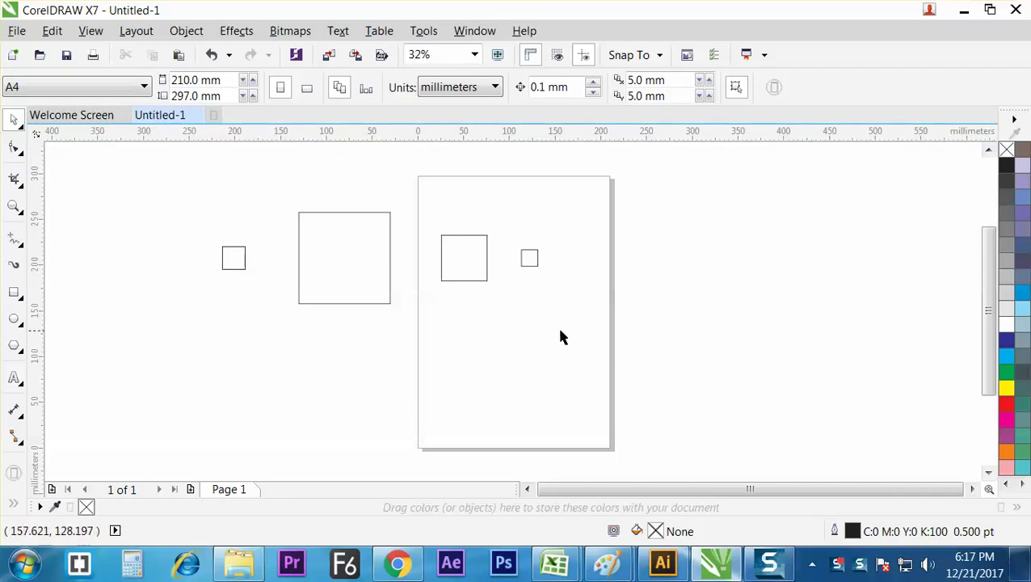
click(536, 265)
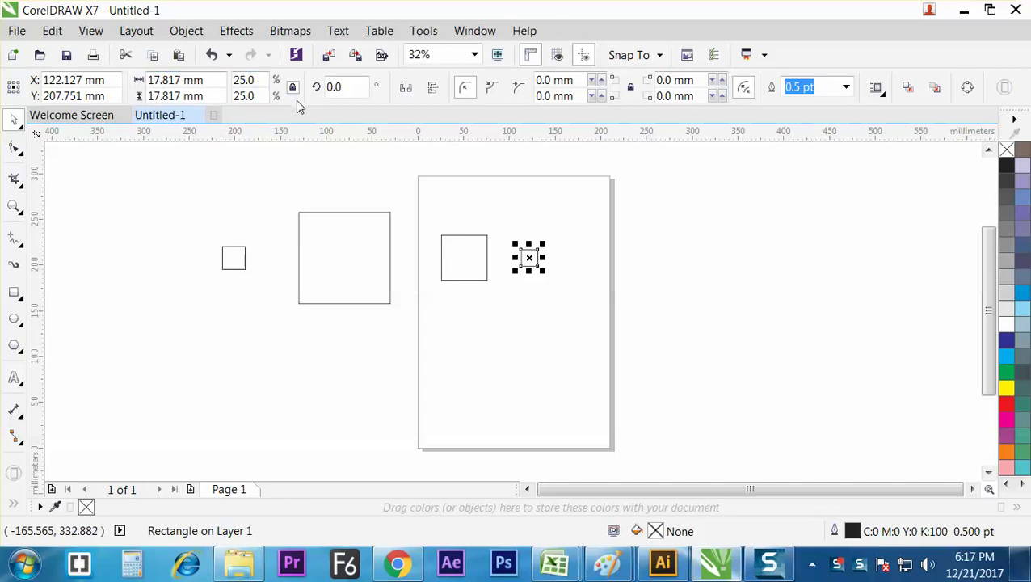
click(407, 320)
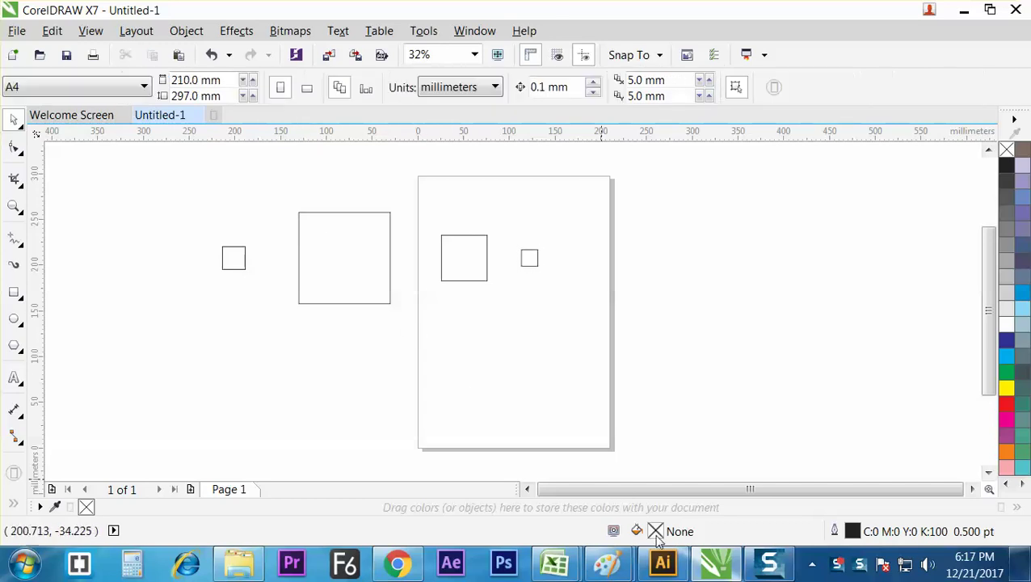
- Switch to Excel, color the row 95 note about transformation with reference to % red, and return to CorelDRAW
mouse_move(555, 566)
click(614, 436)
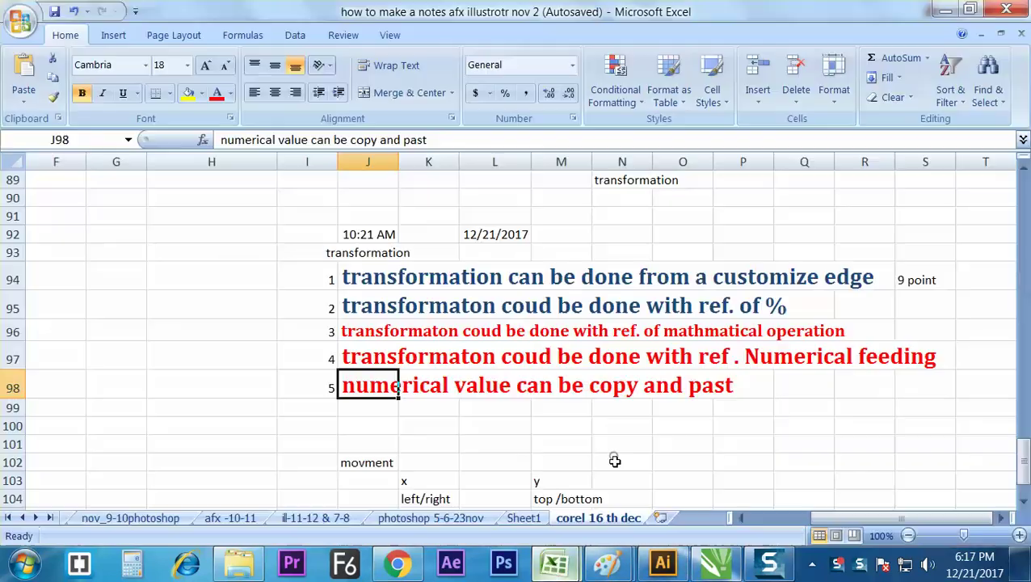
click(408, 307)
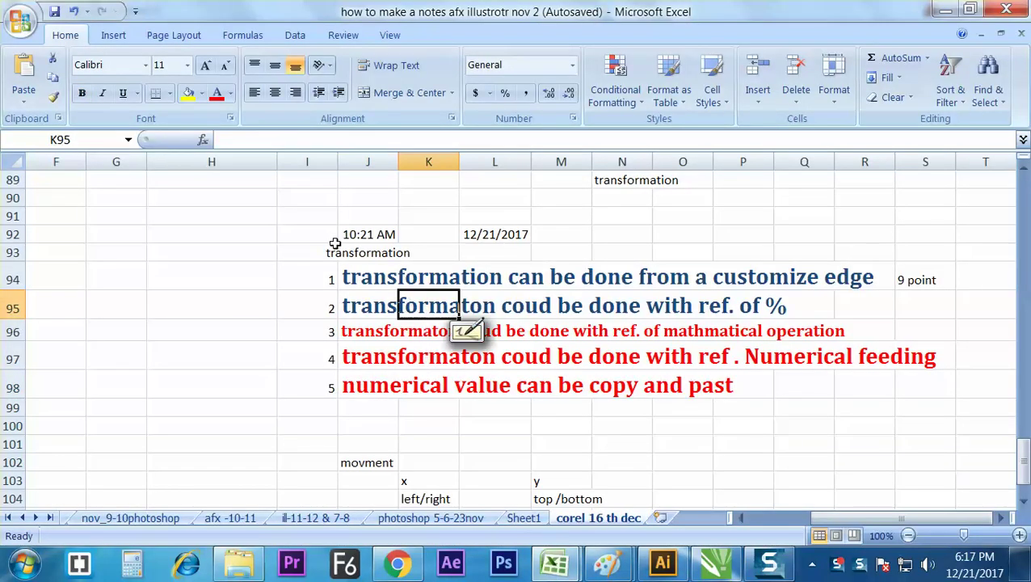
click(346, 306)
click(216, 93)
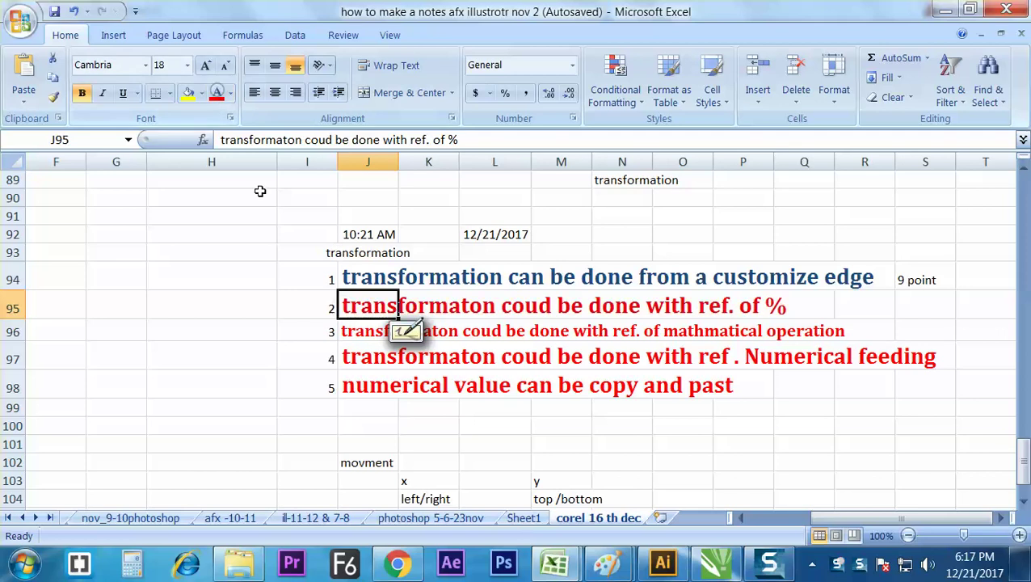
click(293, 381)
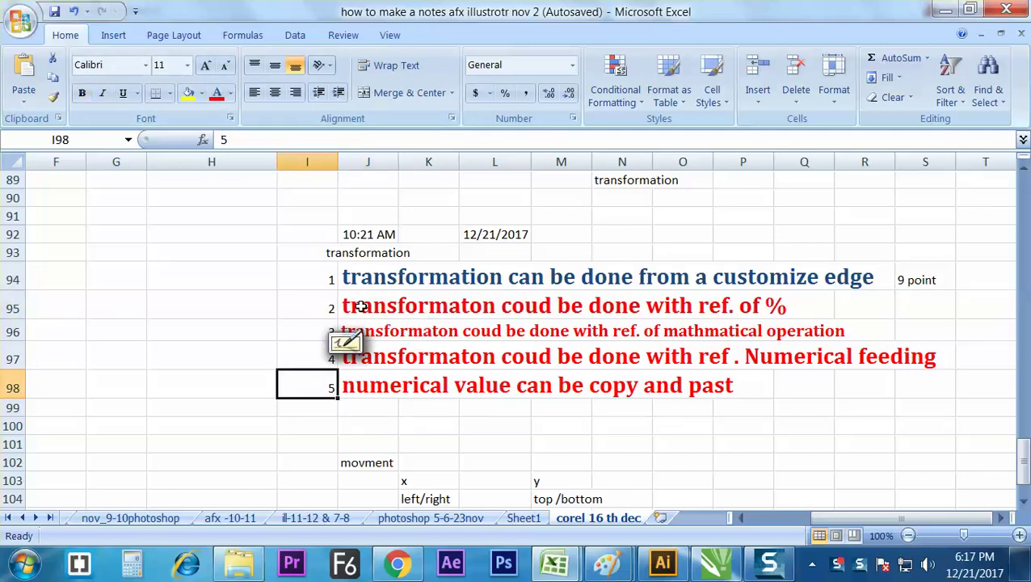
click(387, 269)
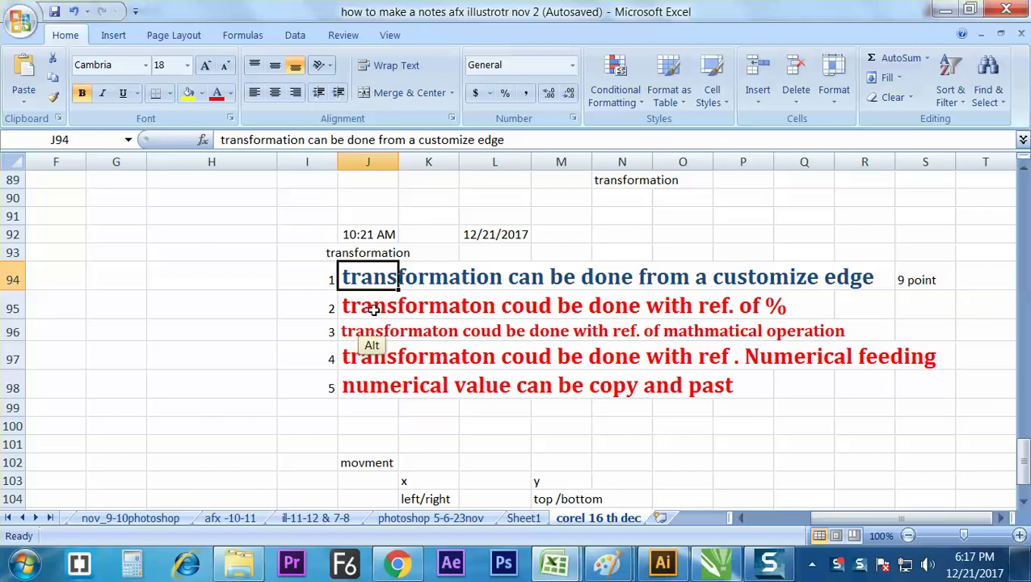
key(alt+Tab)
- Delete the three smaller squares, keeping only the large 100 mm square beside the page
click(303, 278)
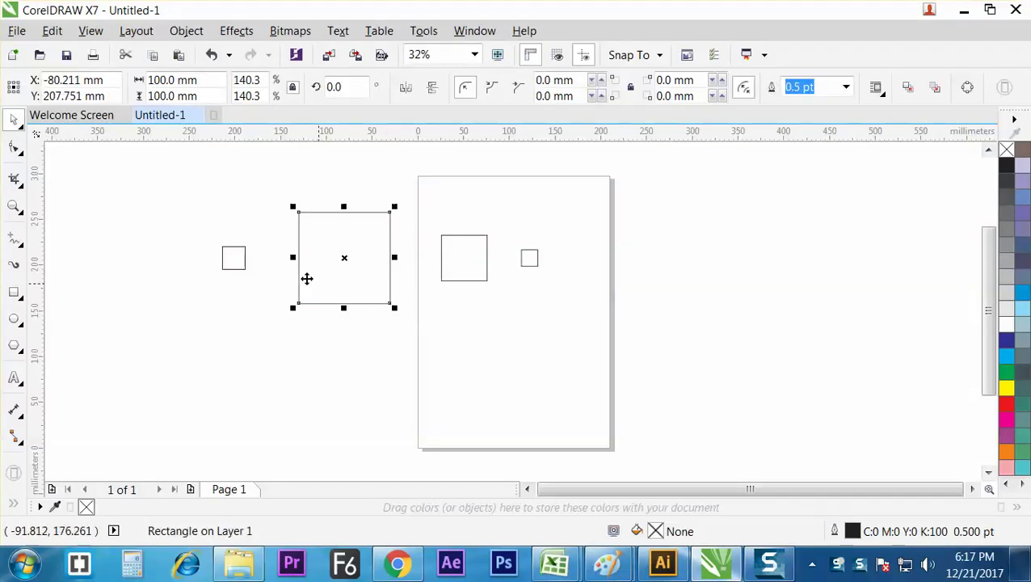
click(233, 258)
key(Delete)
click(487, 267)
key(Delete)
click(521, 257)
key(Delete)
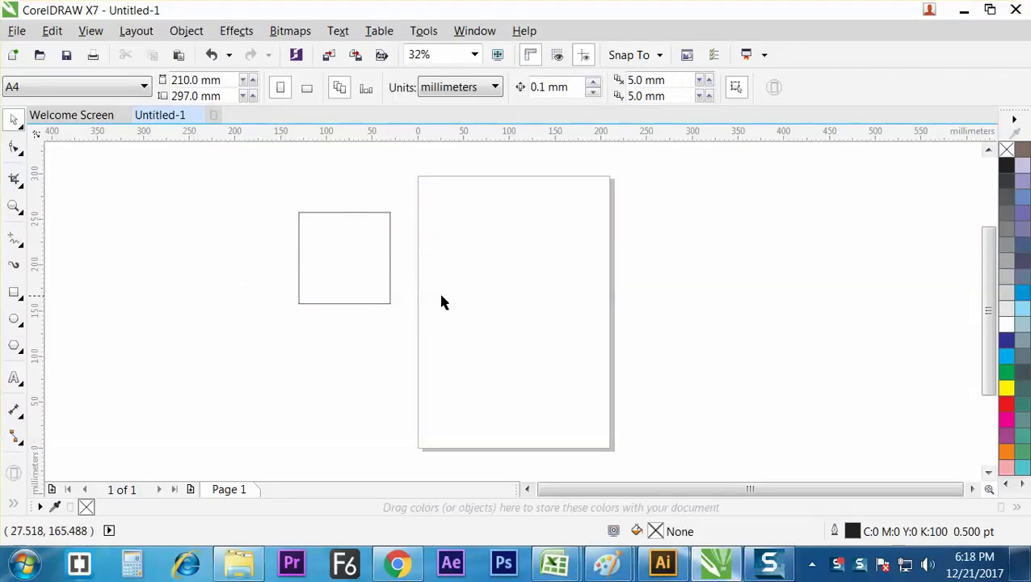
- Examine the X and Y position values of the remaining square
click(368, 282)
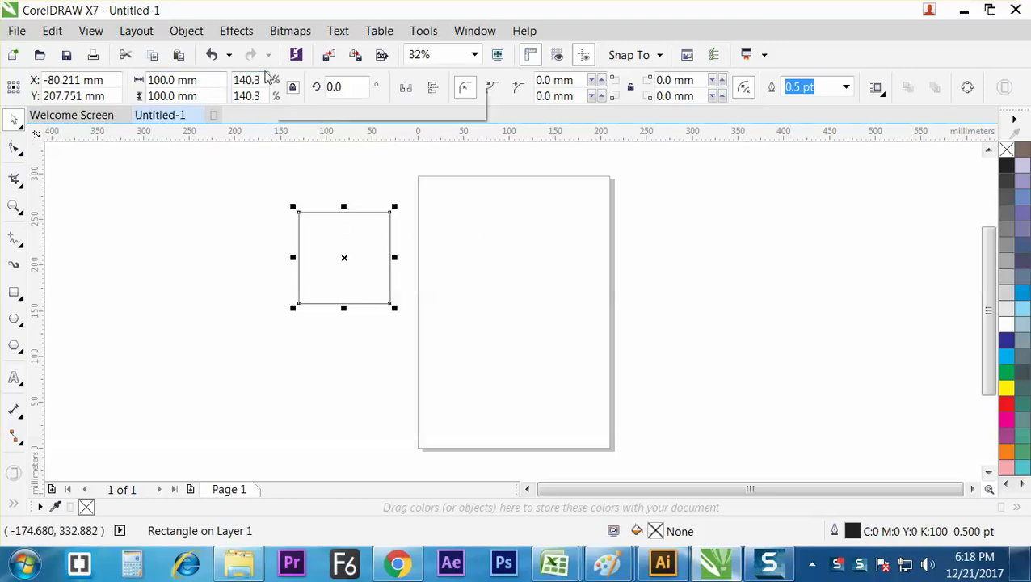
double_click(98, 80)
click(77, 81)
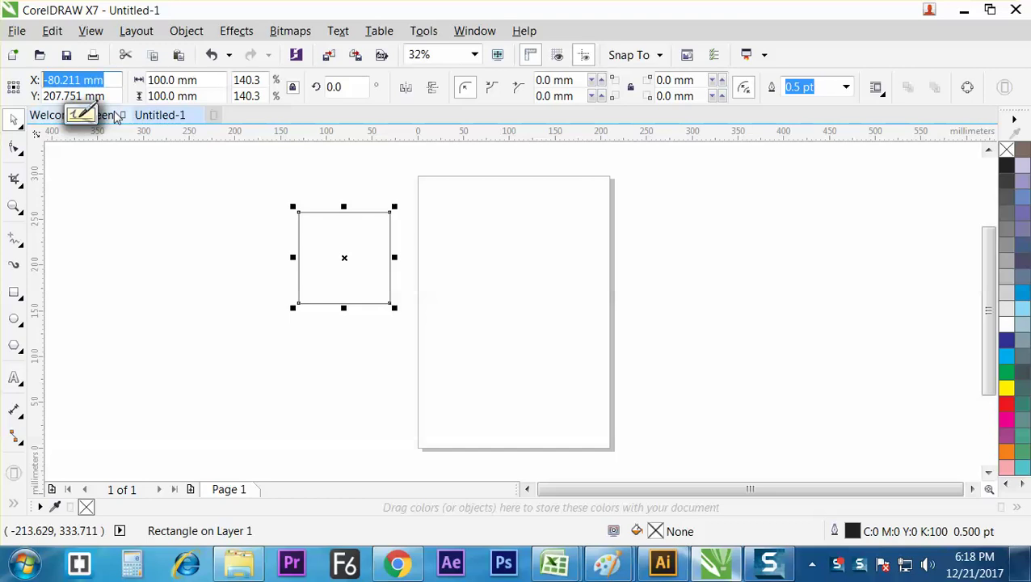
click(77, 96)
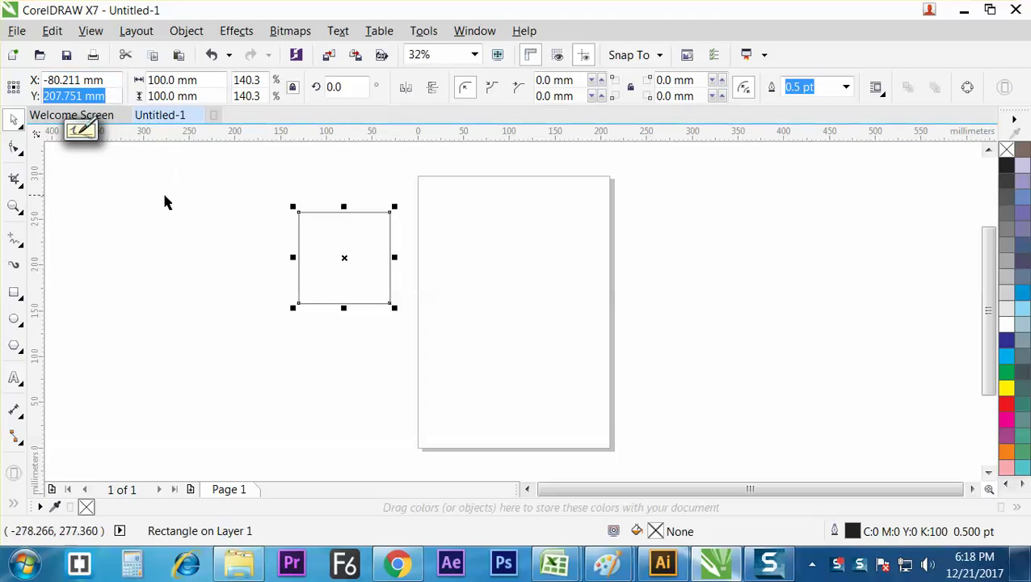
click(188, 226)
click(300, 268)
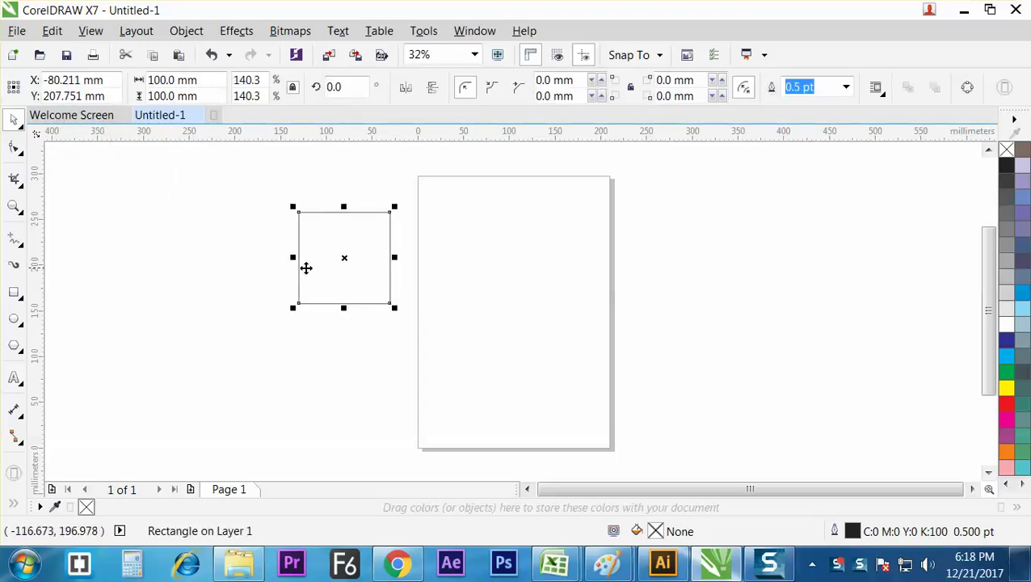
click(109, 80)
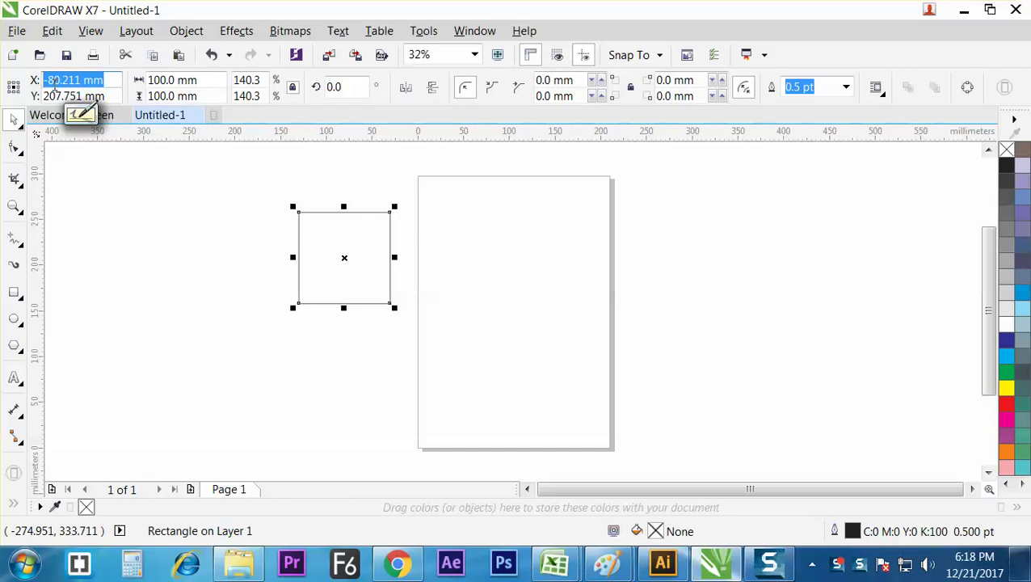
click(85, 178)
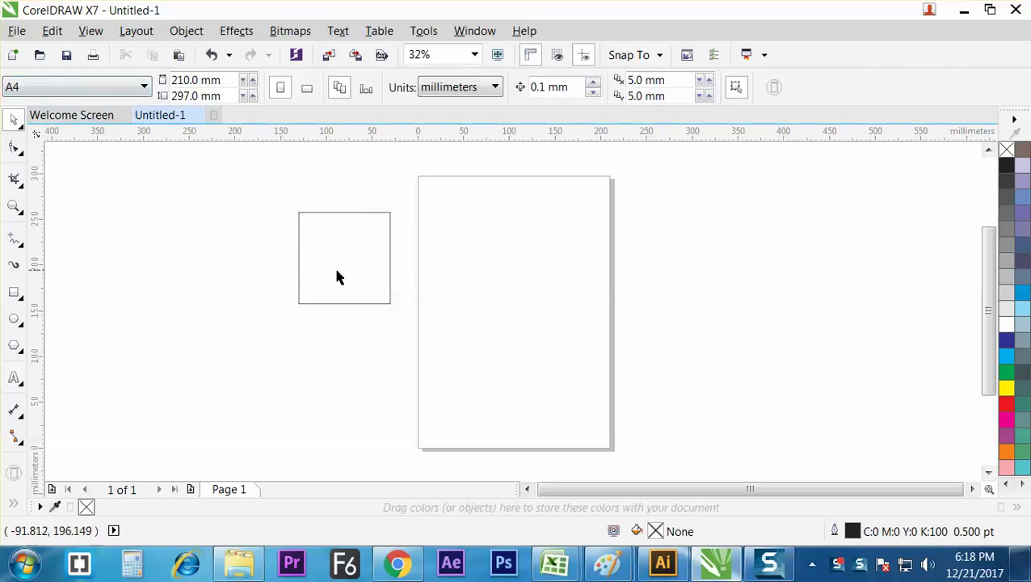
click(337, 277)
click(101, 80)
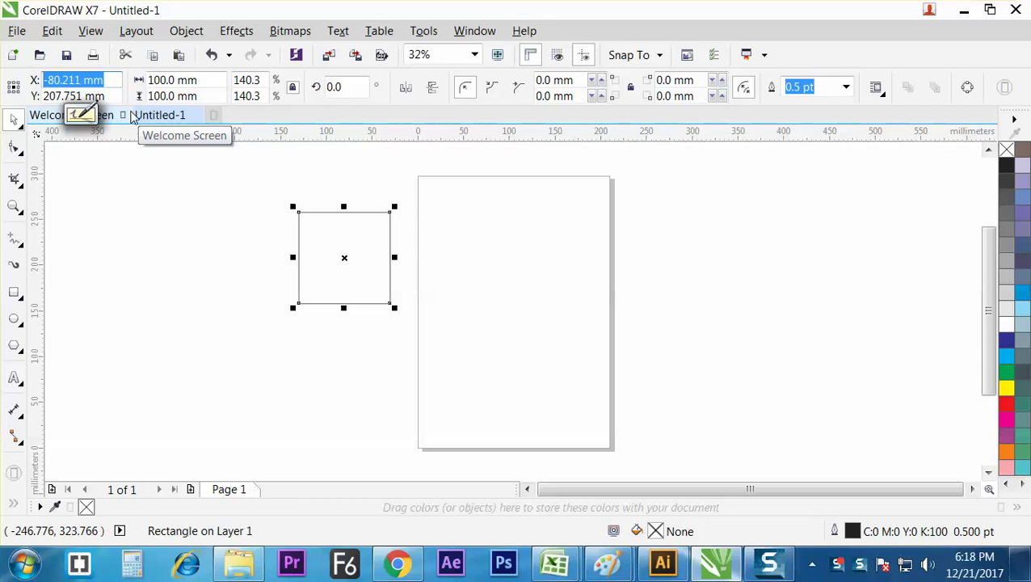
- Compare the square's width and height values with its X and Y position values
click(193, 80)
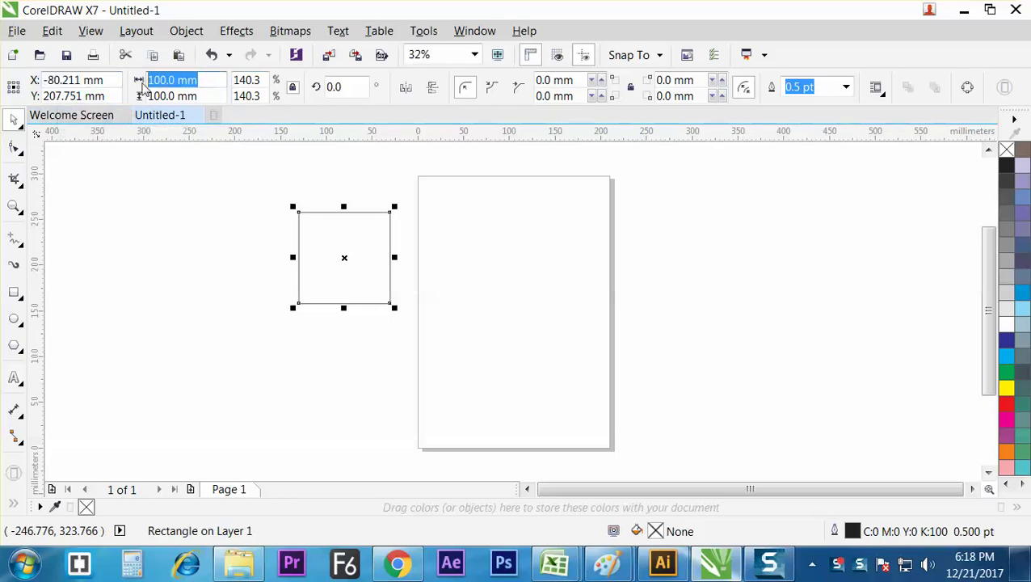
click(193, 95)
click(192, 95)
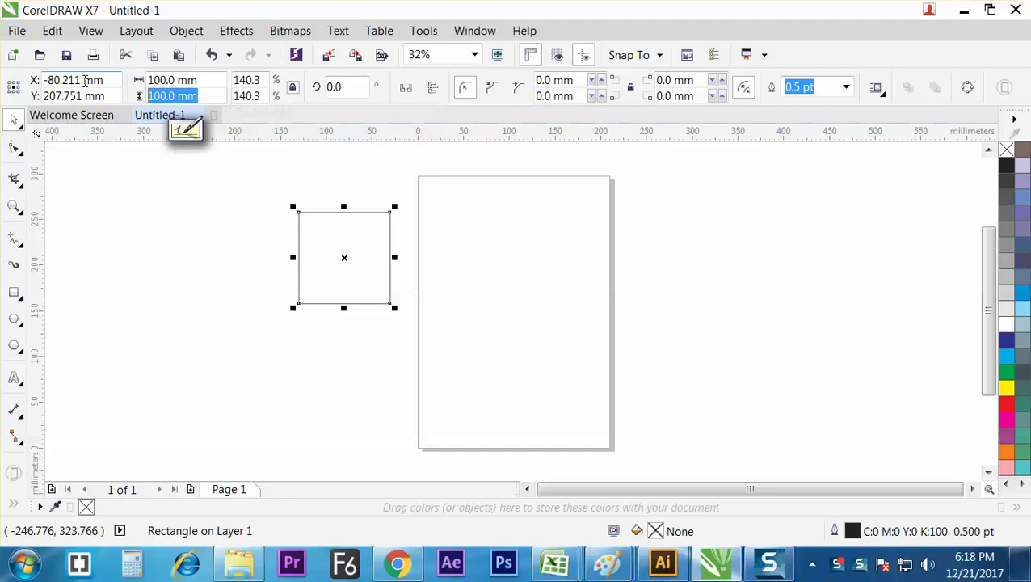
click(194, 80)
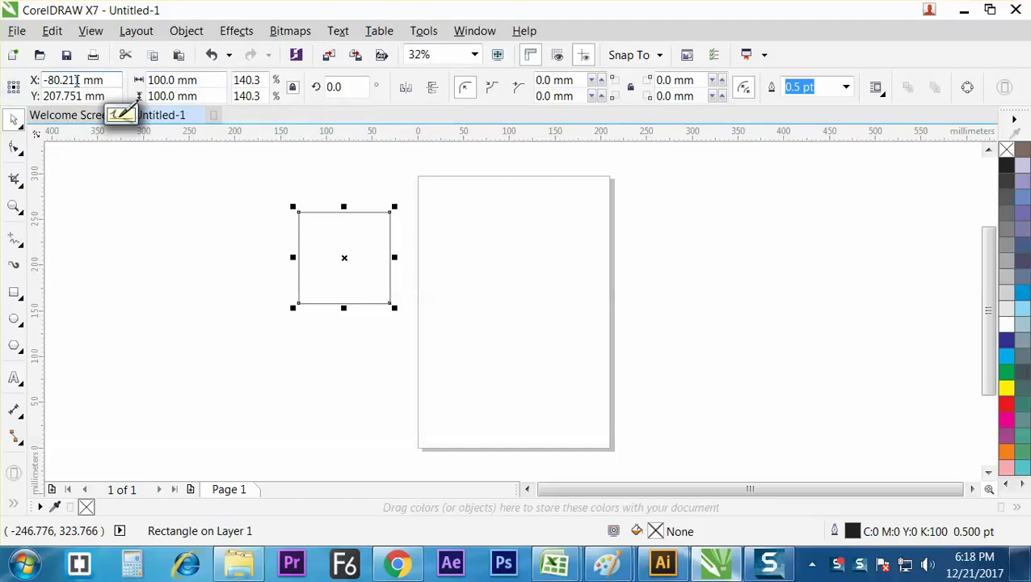
drag(47, 81, 207, 84)
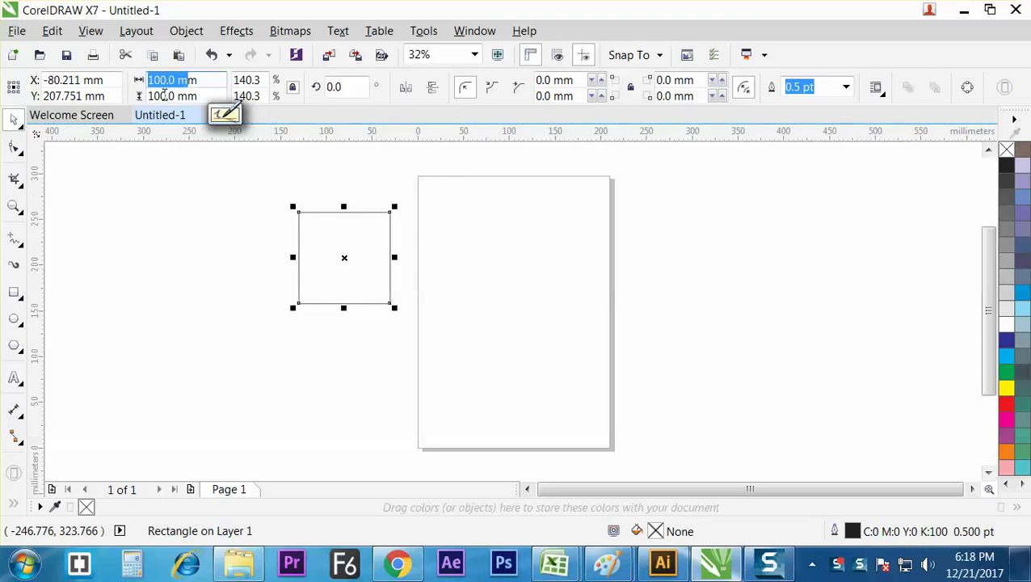
click(113, 82)
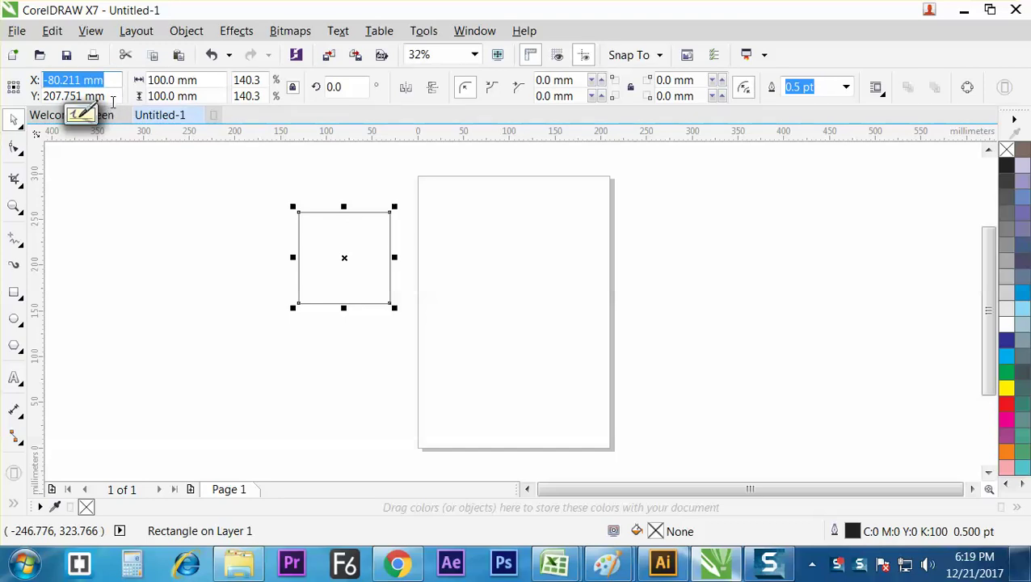
click(109, 80)
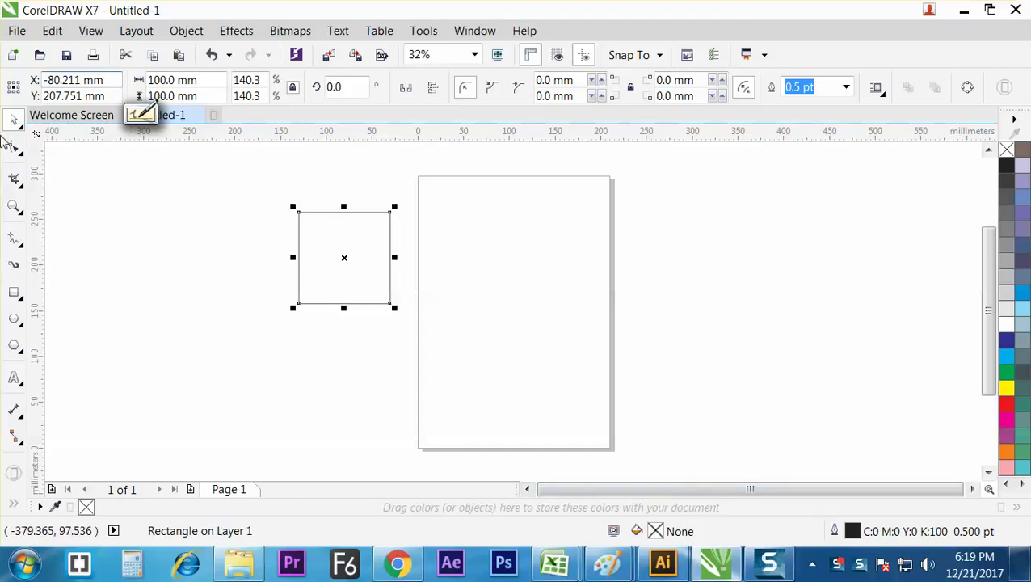
click(107, 78)
drag(105, 96, 4, 95)
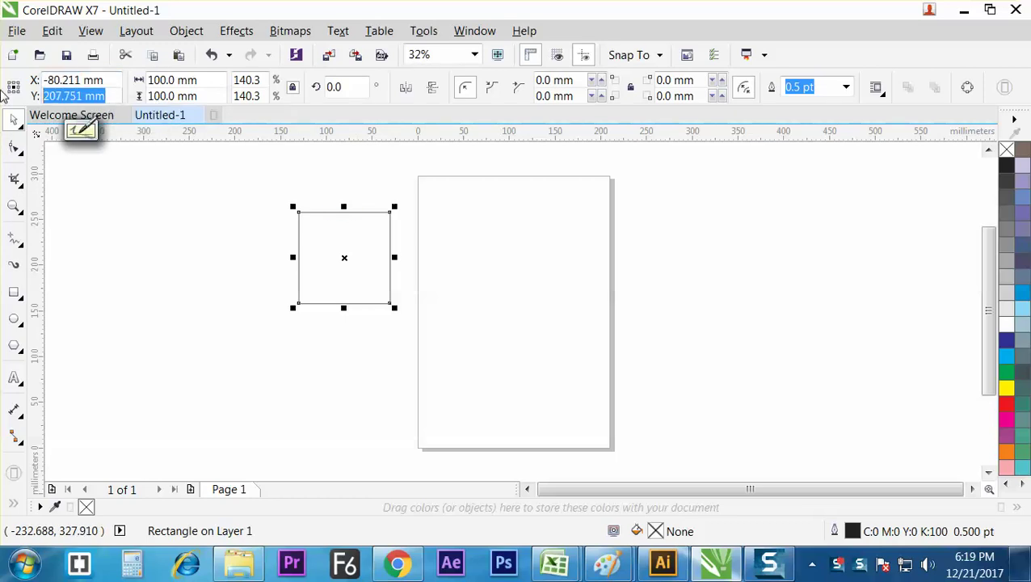
- Set the square's X and Y position to 0 mm, centring it on the page's lower-left corner
click(109, 80)
drag(109, 80, 4, 81)
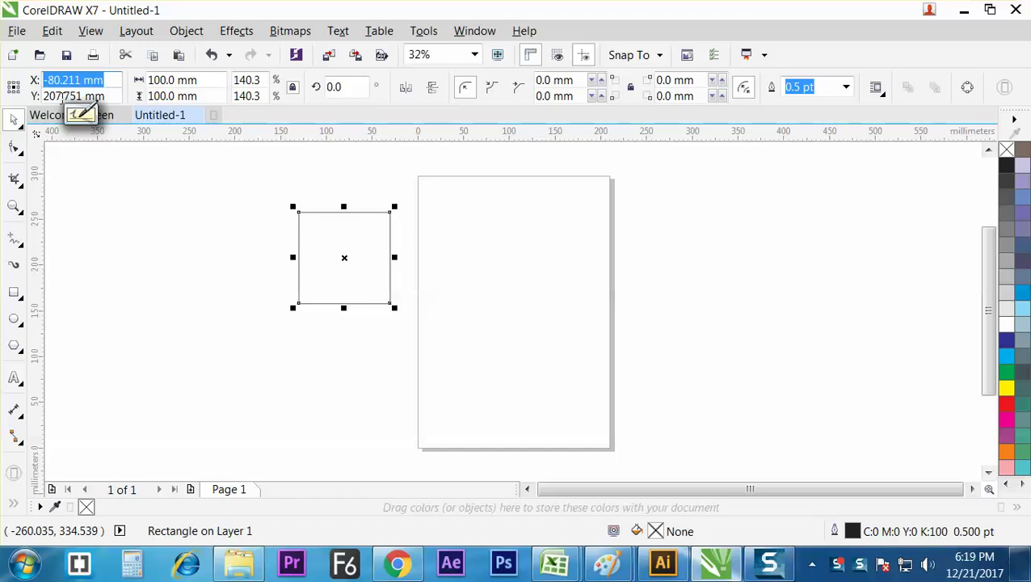
text(0)
key(Tab)
text(0)
key(Return)
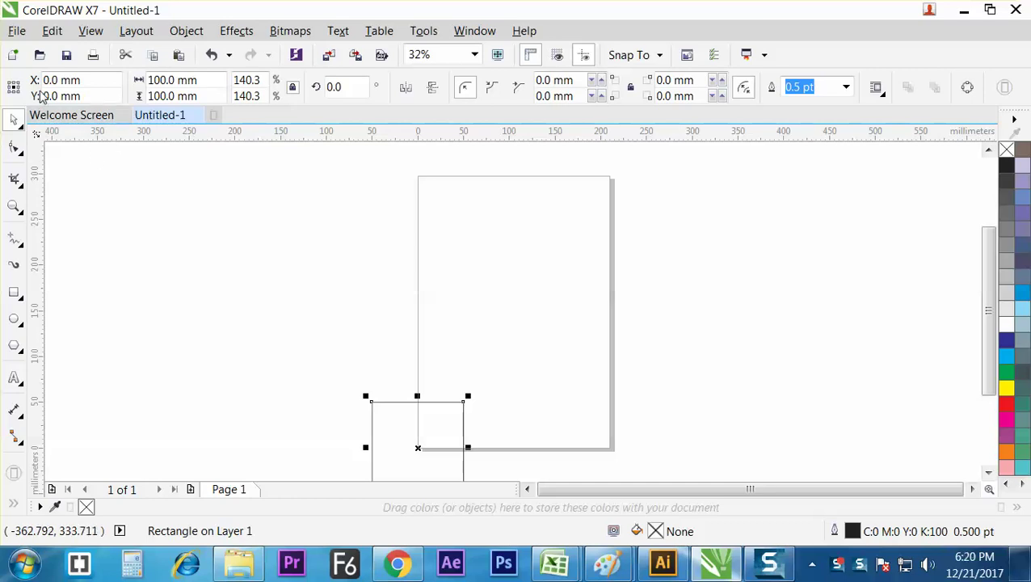
- Change the square's object origin to its middle-right reference point
click(93, 80)
click(89, 95)
click(18, 93)
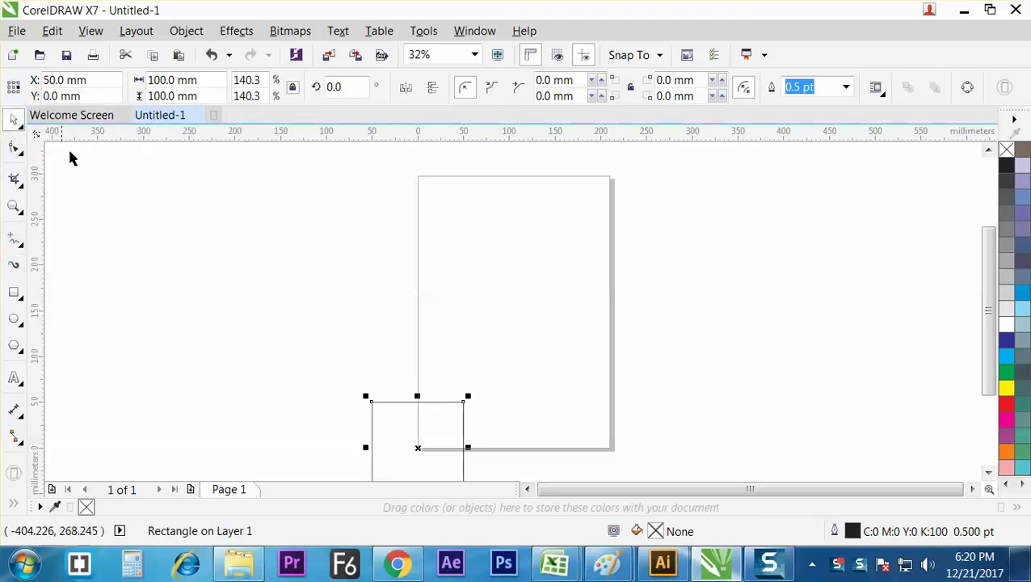
- Examine the square's X and Y coordinates relative to its middle-right reference point
drag(97, 80, 44, 80)
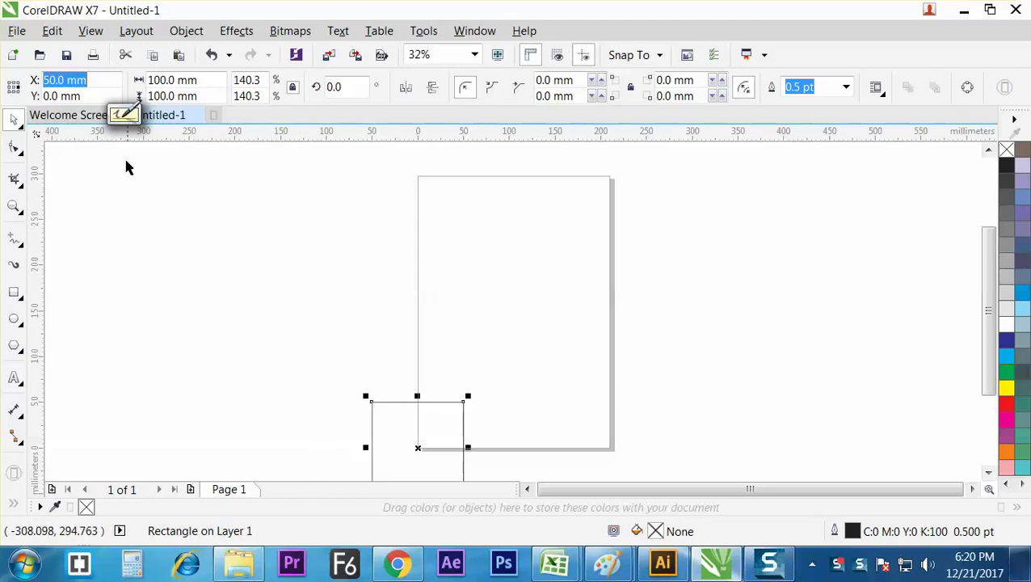
click(98, 92)
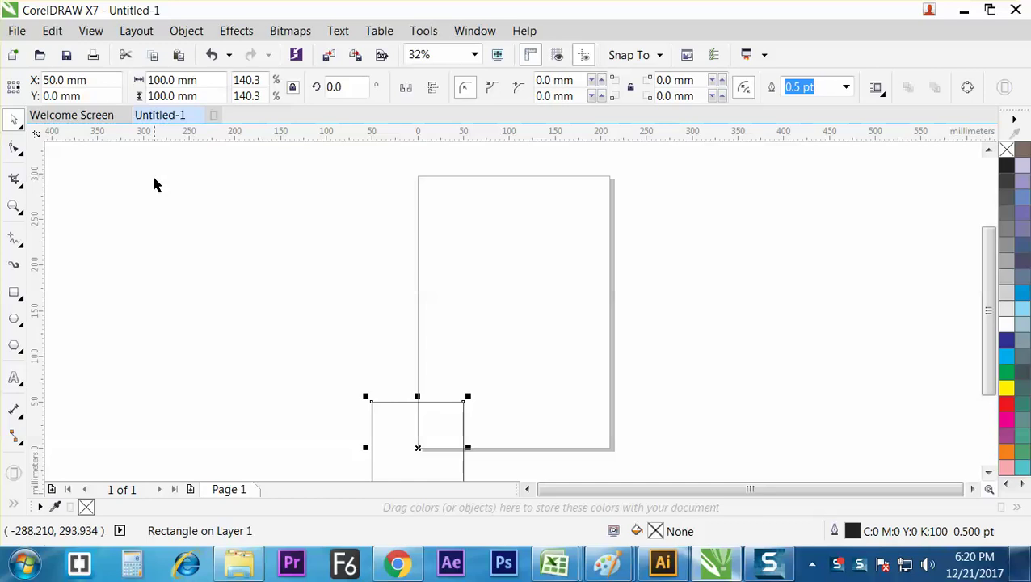
key(ctrl+Return)
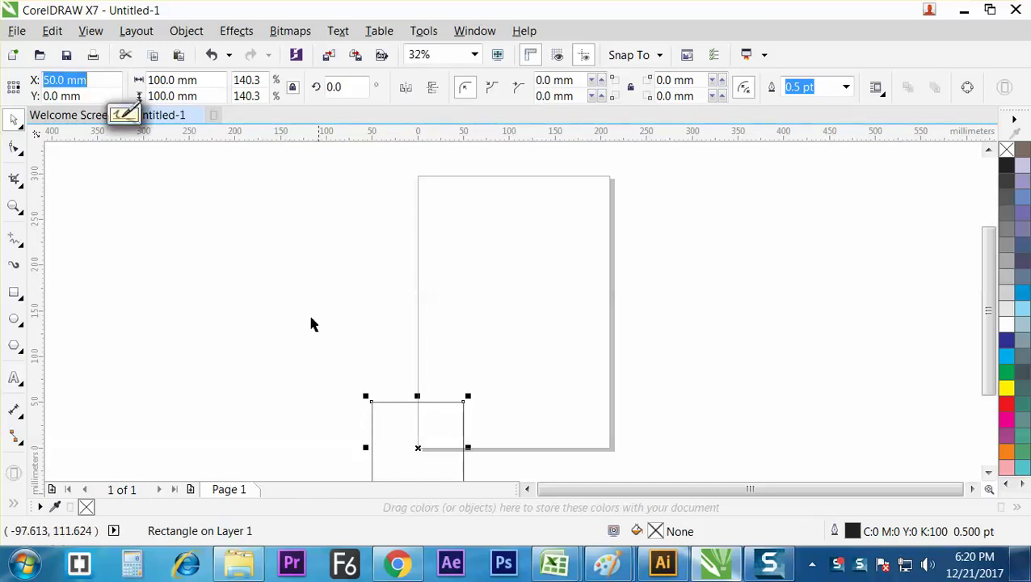
click(18, 125)
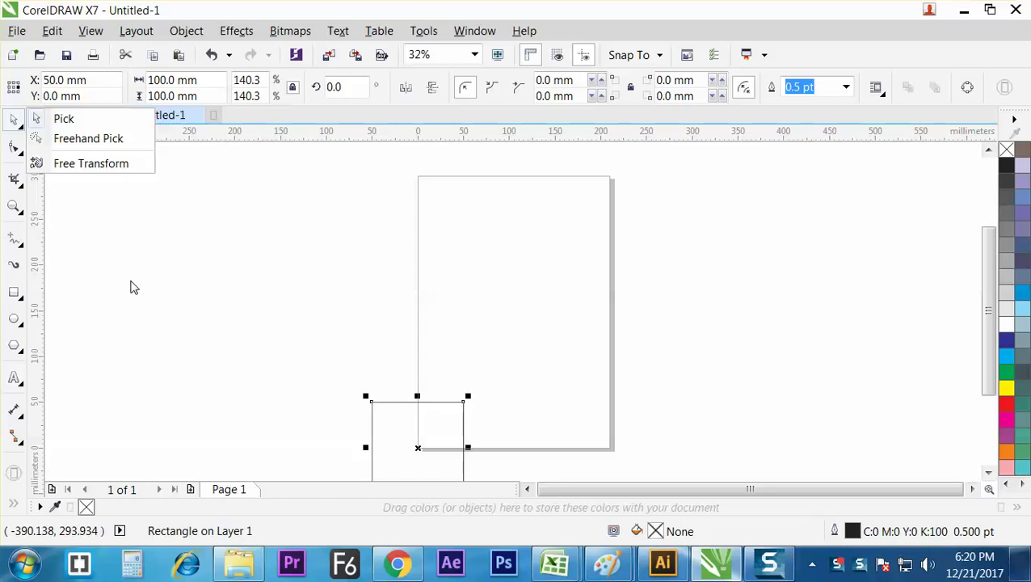
click(93, 81)
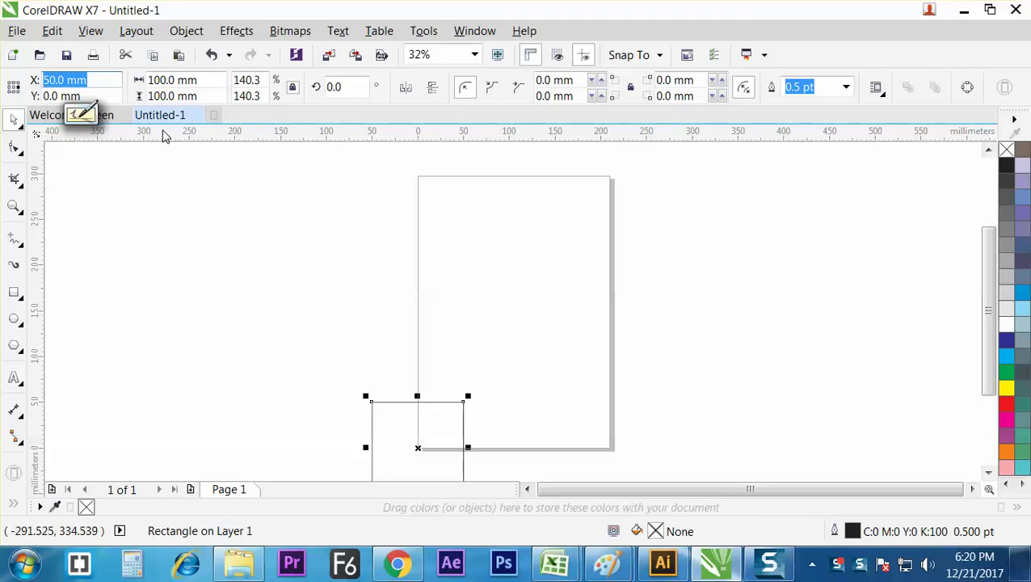
click(95, 95)
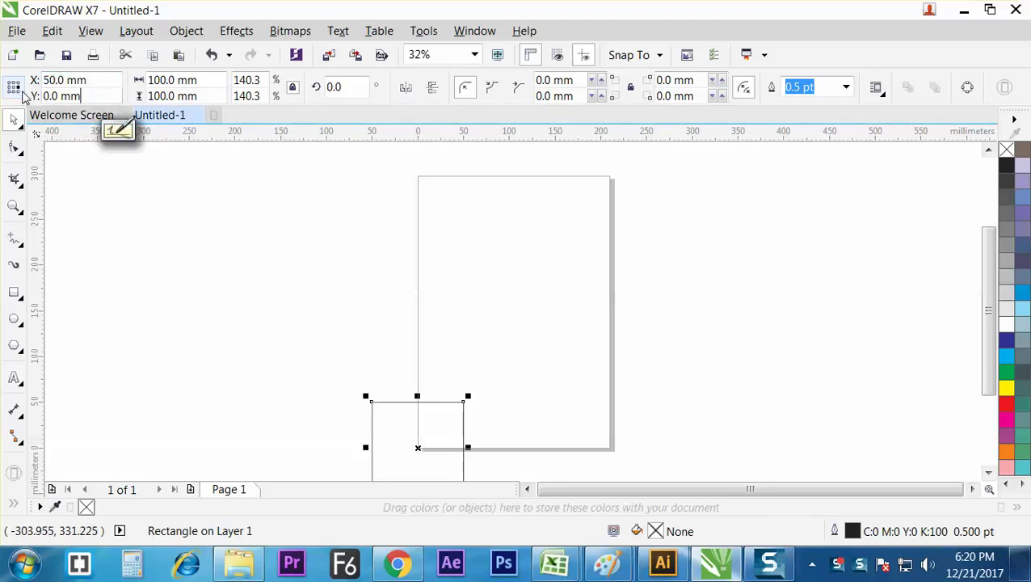
click(92, 80)
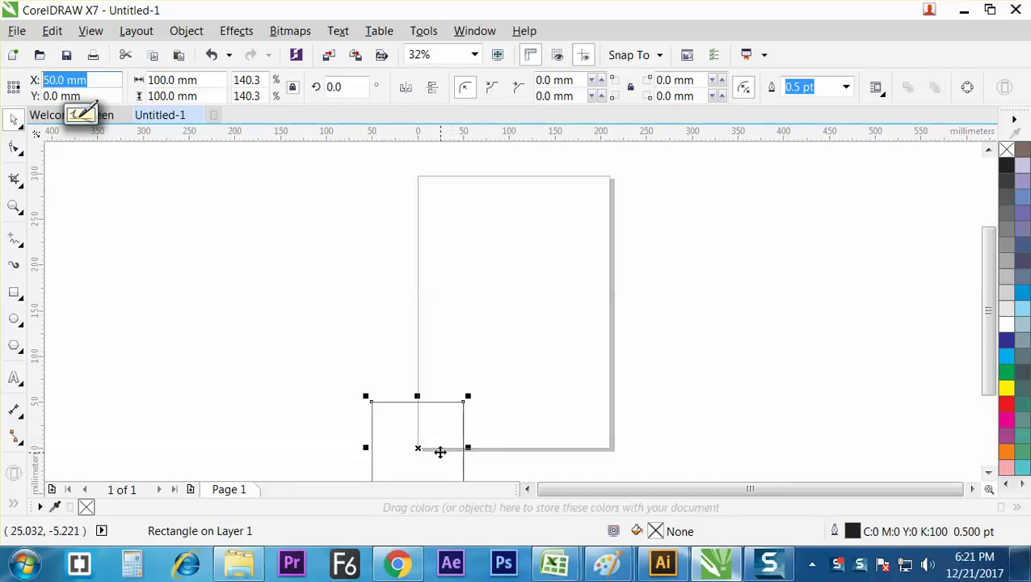
- Change the square's object origin to its middle-left reference point
click(440, 431)
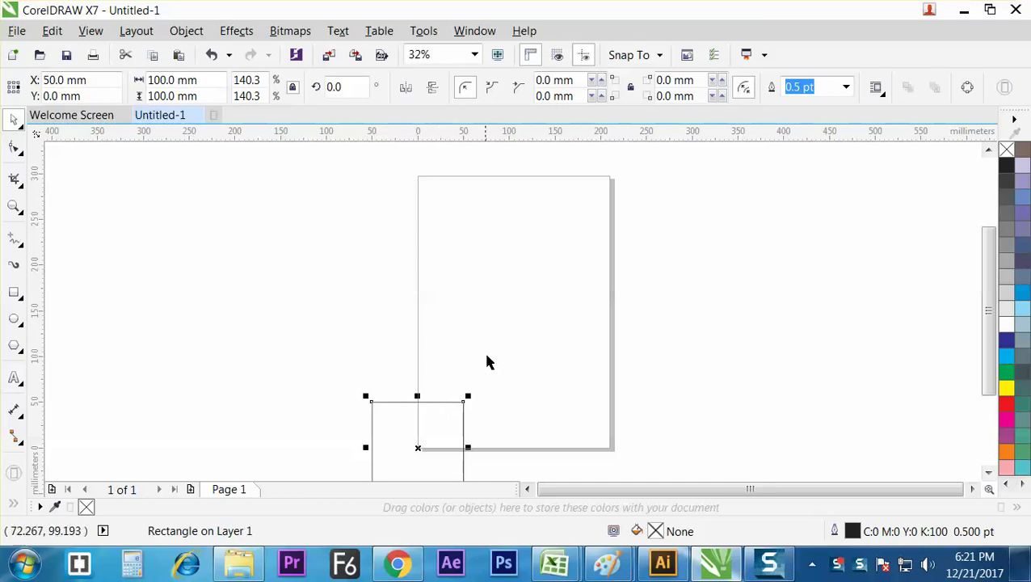
click(486, 377)
click(450, 416)
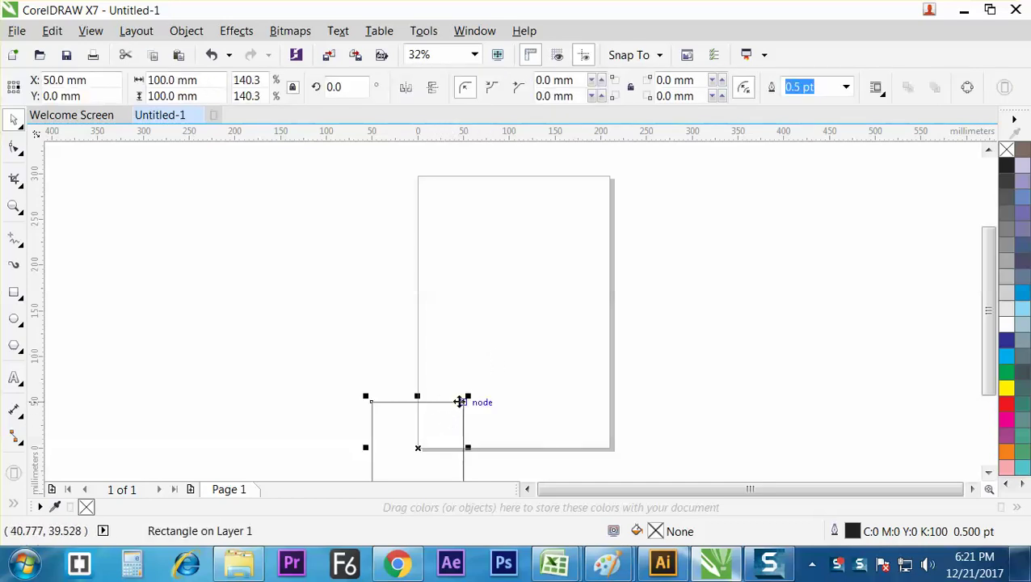
click(12, 91)
click(19, 151)
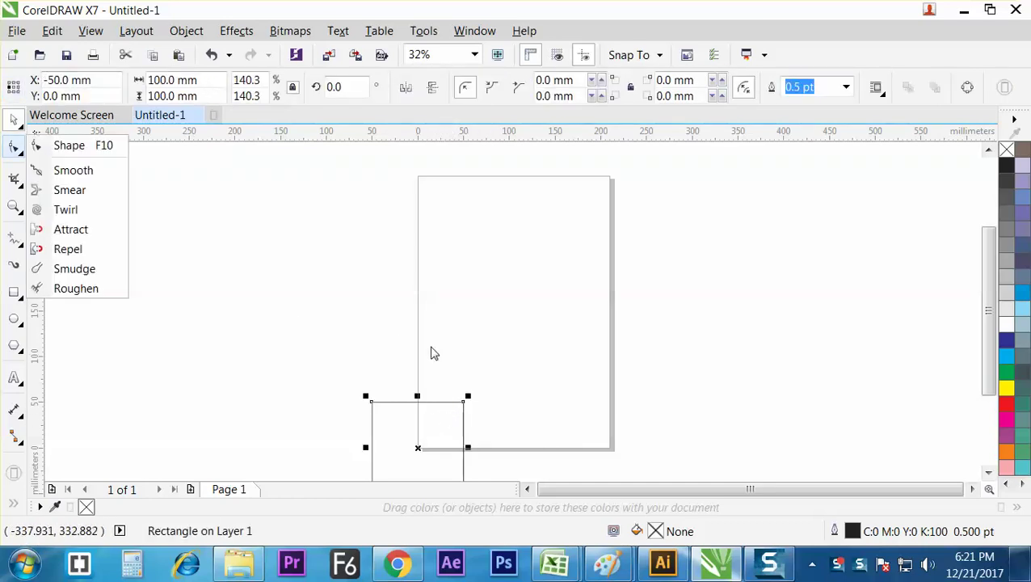
click(469, 299)
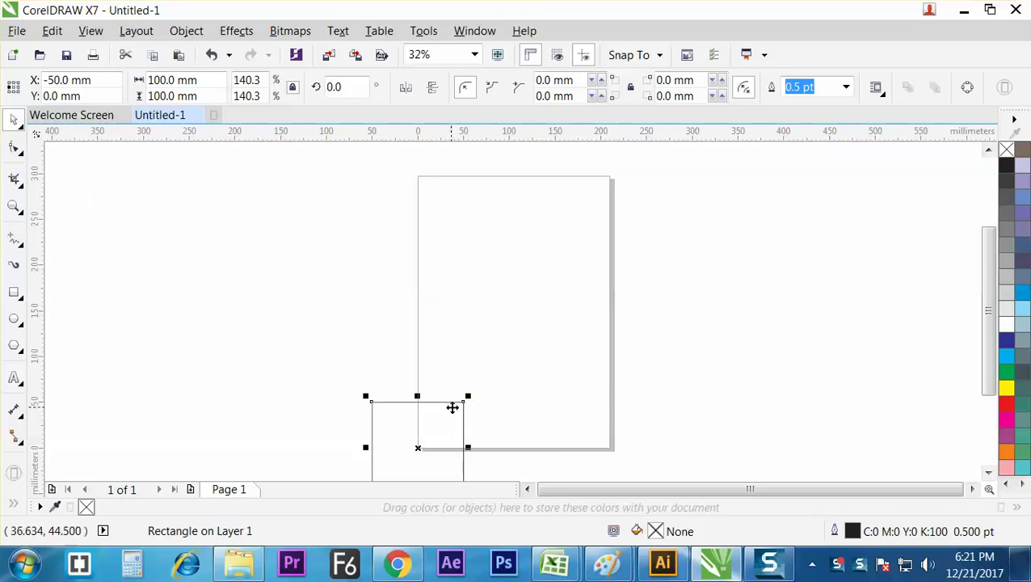
- Set the square's X position to 0 mm so its left edge meets the page's left edge
drag(120, 81, 64, 81)
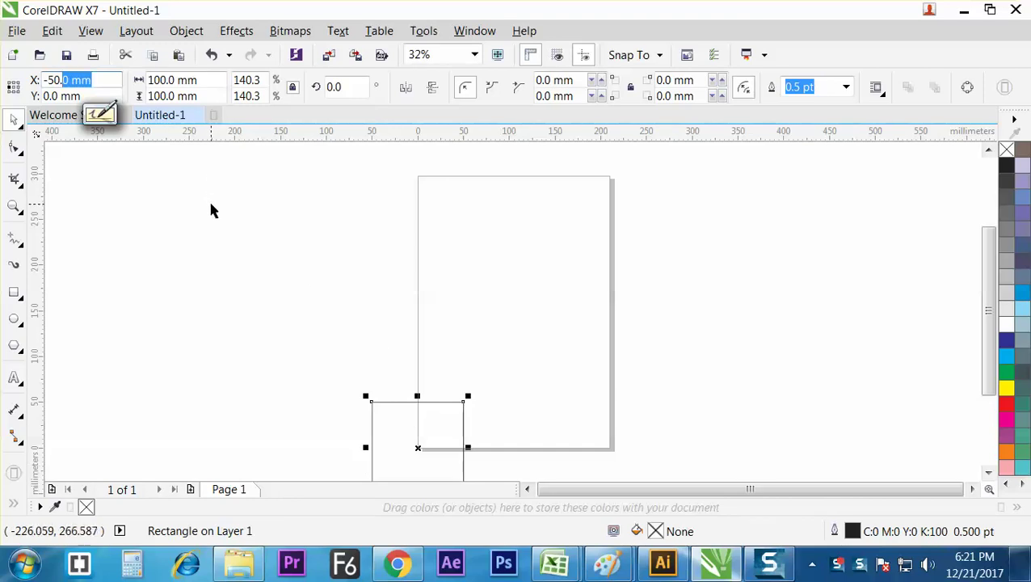
drag(103, 81, 39, 76)
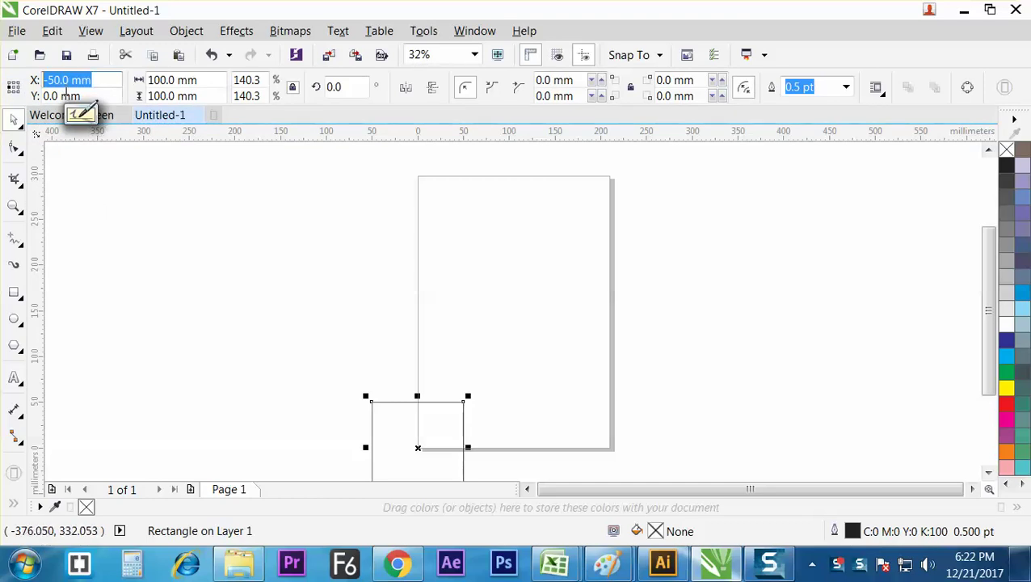
text(0)
key(Return)
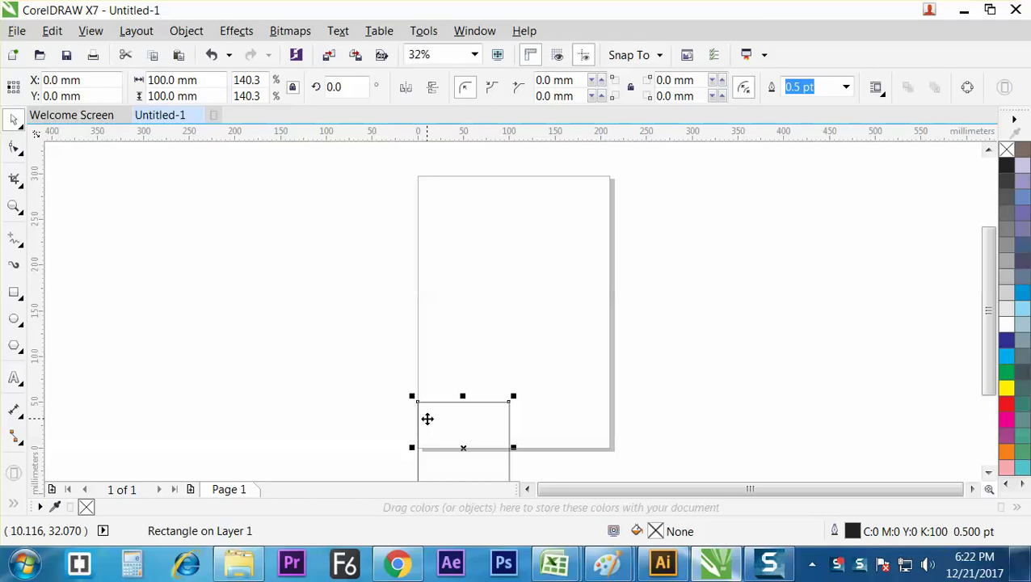
click(92, 81)
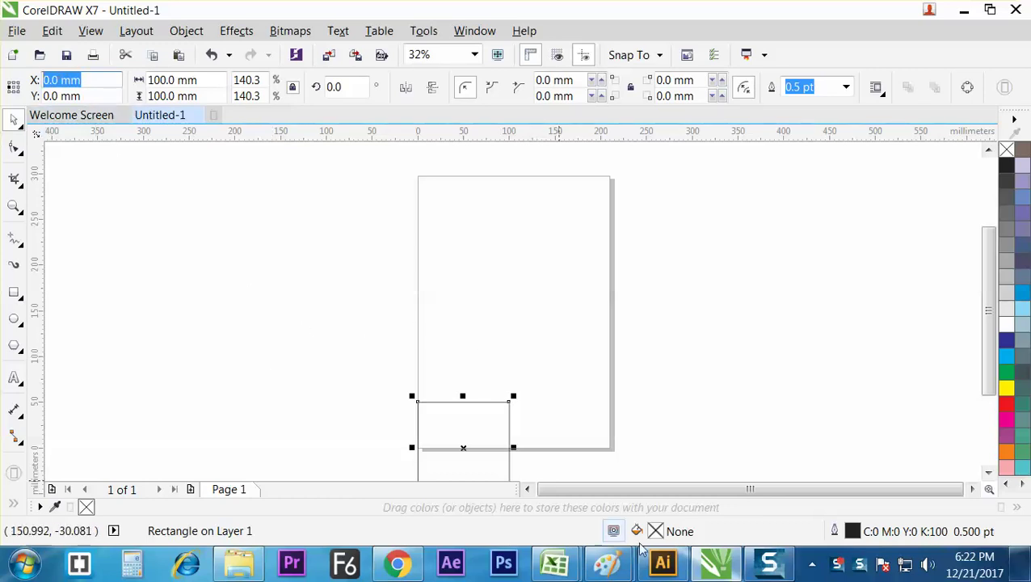
- Switch to Paint and sketch a page outline with a small square centred on its lower-left corner
click(606, 566)
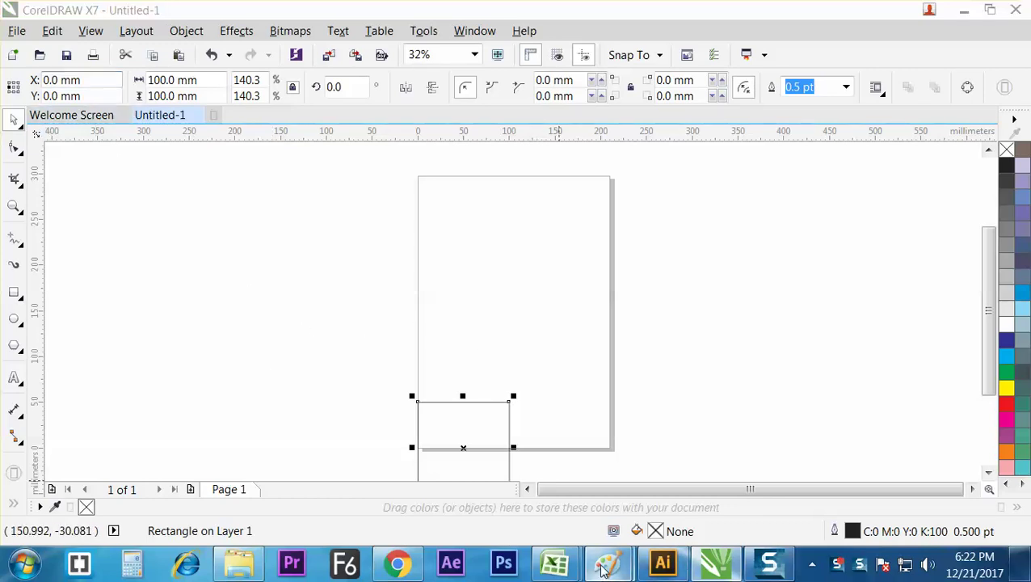
click(638, 441)
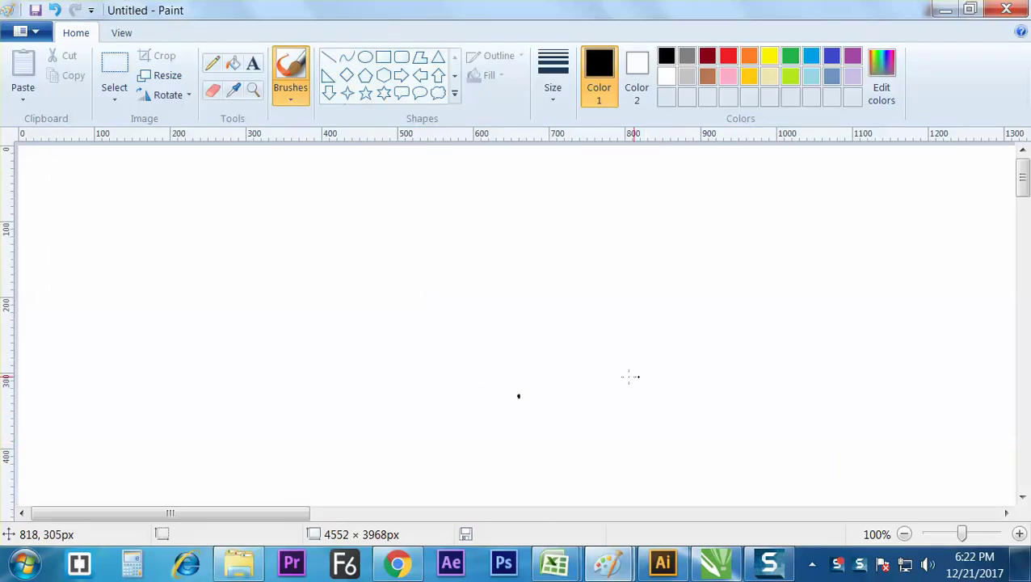
mouse_move(342, 189)
mouse_down()
mouse_move(336, 305)
mouse_move(417, 301)
mouse_up()
mouse_move(344, 193)
mouse_down()
mouse_move(423, 209)
mouse_move(424, 299)
mouse_move(395, 301)
mouse_up()
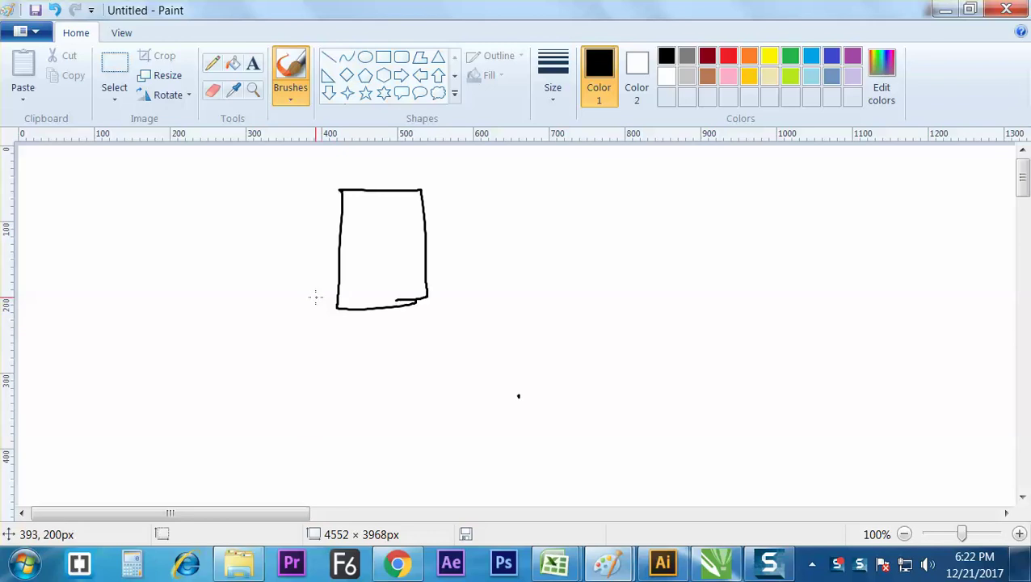
mouse_move(313, 294)
mouse_down()
mouse_move(356, 295)
mouse_move(357, 334)
mouse_move(314, 335)
mouse_move(314, 294)
mouse_up()
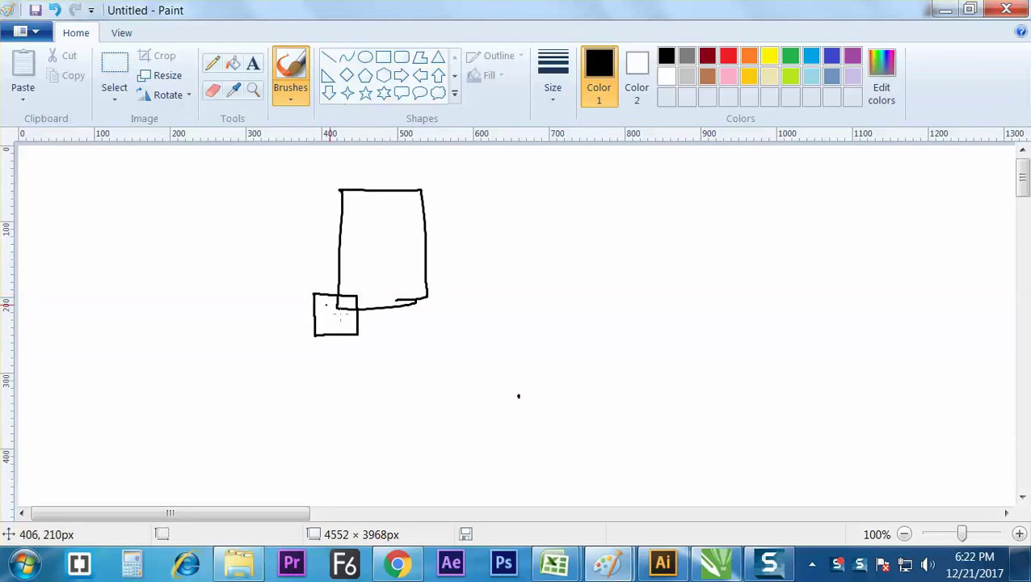
- Sketch two more pages, one with a small square flush inside the left edge, the other with it midway along the bottom edge
mouse_move(477, 184)
mouse_down()
mouse_move(478, 296)
mouse_move(541, 284)
mouse_move(547, 191)
mouse_move(552, 278)
mouse_move(513, 287)
mouse_move(475, 268)
mouse_move(511, 271)
mouse_up()
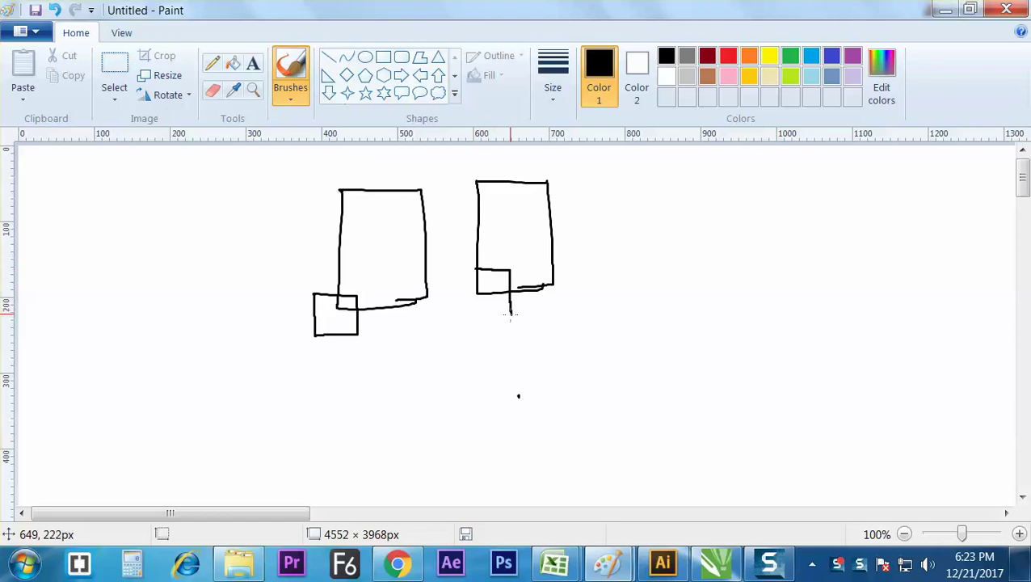
mouse_move(510, 314)
mouse_down()
mouse_move(480, 317)
mouse_move(477, 273)
mouse_up()
mouse_move(594, 184)
mouse_down()
mouse_move(652, 186)
mouse_move(683, 294)
mouse_move(598, 192)
mouse_move(597, 301)
mouse_move(680, 301)
mouse_up()
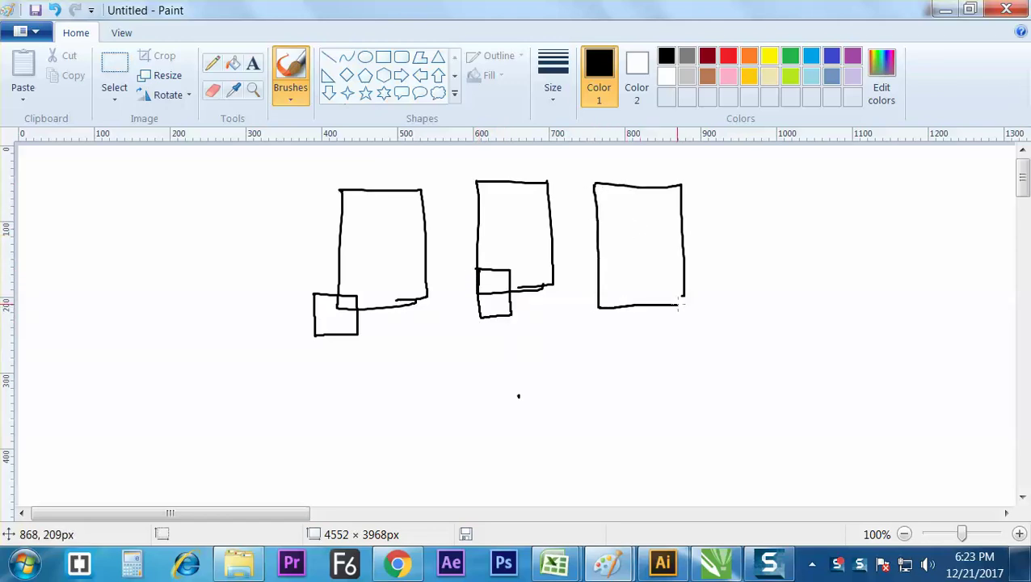
drag(624, 277, 629, 323)
mouse_move(654, 280)
mouse_down()
mouse_move(656, 322)
mouse_move(629, 323)
mouse_up()
- Label the three page sketches a, b and c with handwritten letters beneath them
mouse_move(383, 378)
mouse_down()
mouse_move(370, 383)
mouse_move(391, 388)
mouse_up()
drag(507, 363, 509, 384)
drag(646, 373, 648, 389)
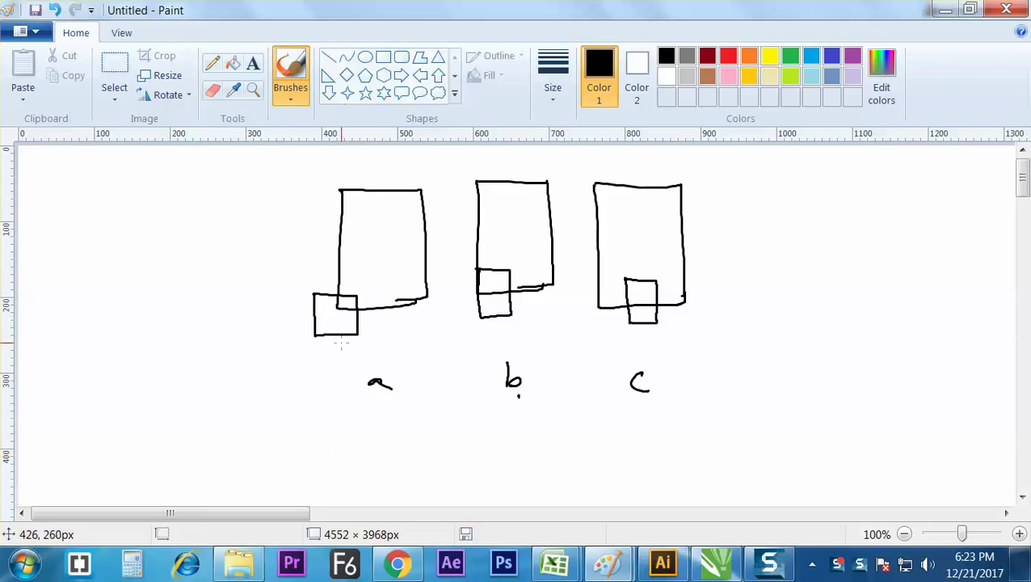
- Review the square's X position in CorelDRAW and return to the sketches in Paint
key(alt+Tab)
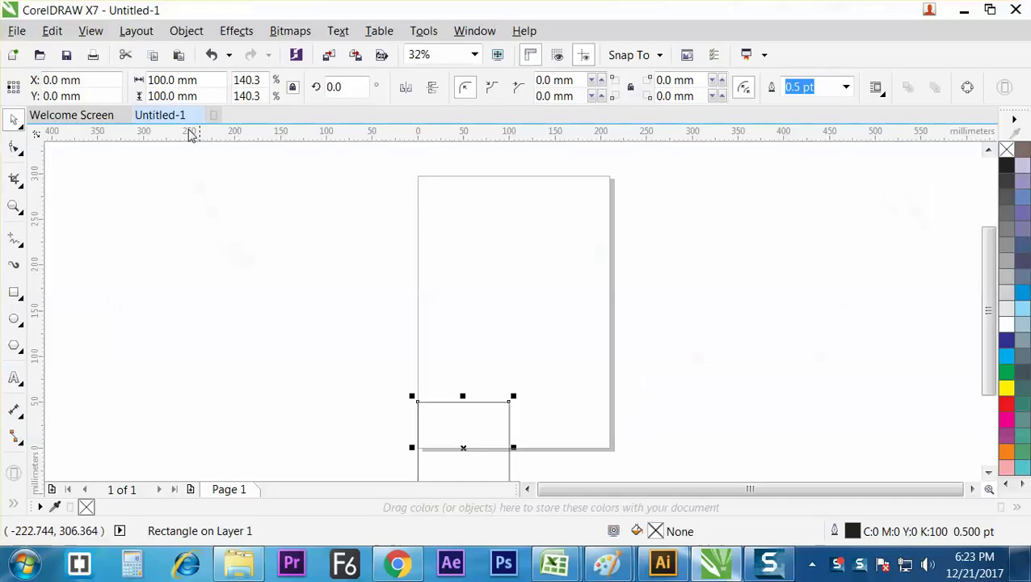
double_click(87, 81)
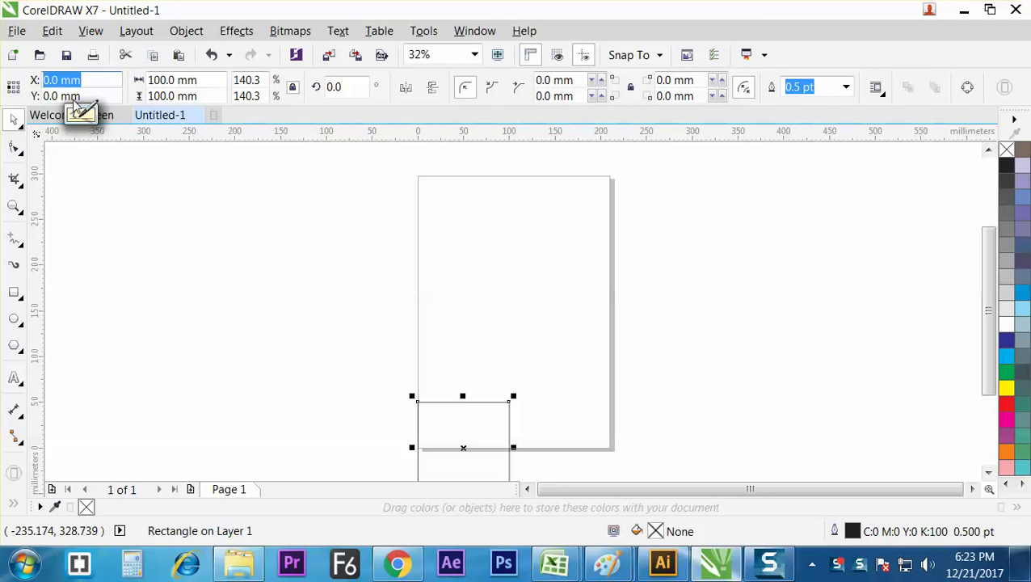
key(alt+Tab)
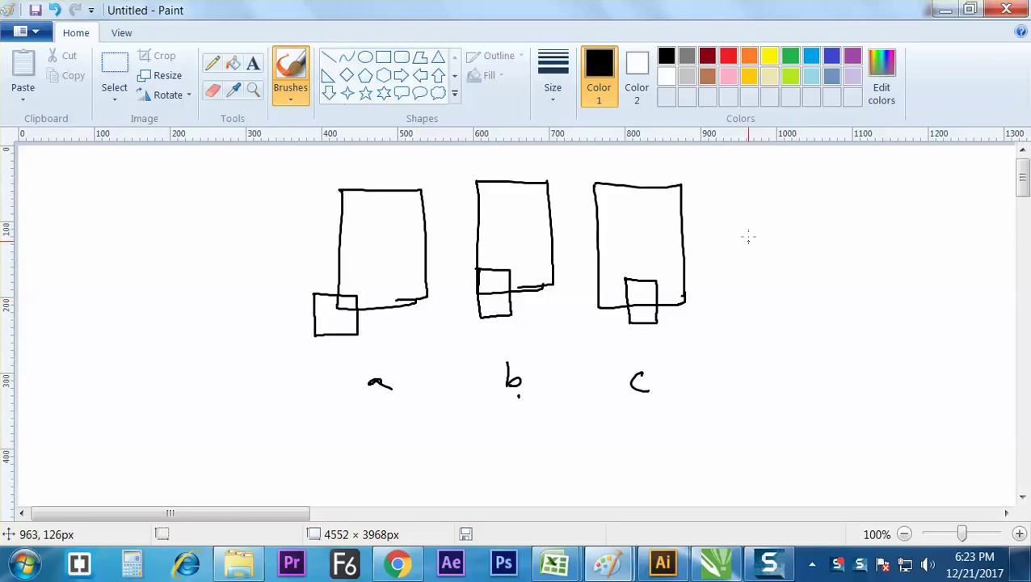
- Sketch a fourth page with a small square just outside its lower-left edge, and label it D
drag(752, 187, 813, 301)
mouse_move(749, 194)
mouse_down()
mouse_move(834, 219)
mouse_move(847, 295)
mouse_move(782, 307)
mouse_up()
mouse_move(725, 264)
mouse_down()
mouse_move(751, 266)
mouse_move(756, 306)
mouse_move(719, 310)
mouse_move(718, 264)
mouse_move(736, 264)
mouse_up()
mouse_move(791, 361)
mouse_down()
mouse_move(793, 386)
mouse_move(779, 391)
mouse_up()
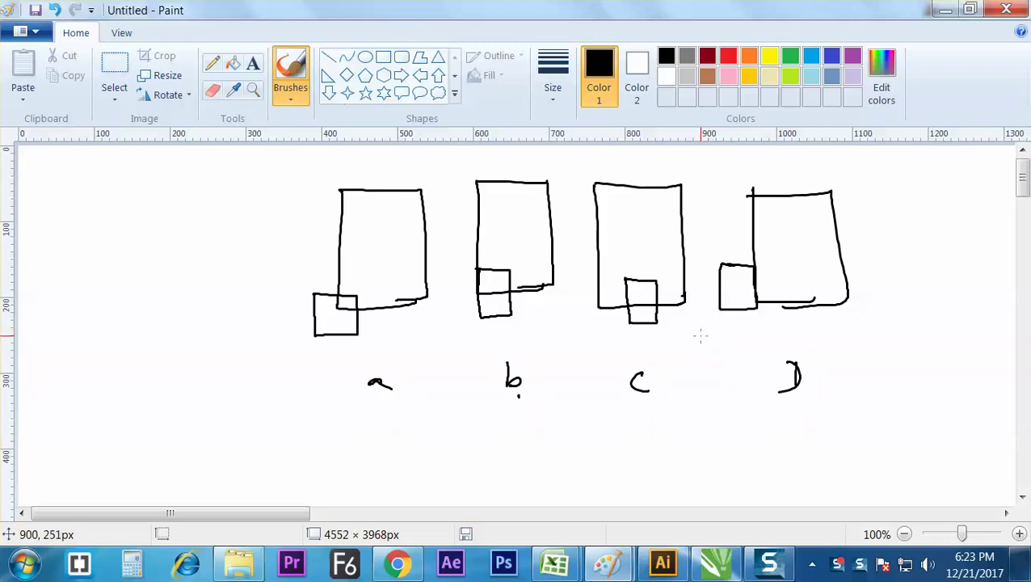
- Recheck the square's X position in CorelDRAW and draw a tick mark over sketch c in Paint
key(alt+Tab)
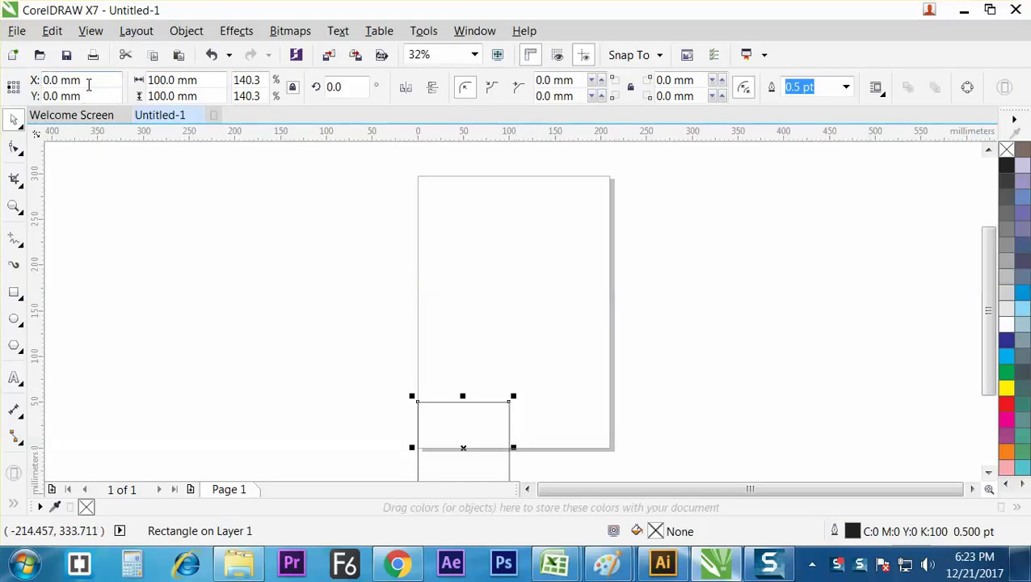
drag(89, 85, 43, 84)
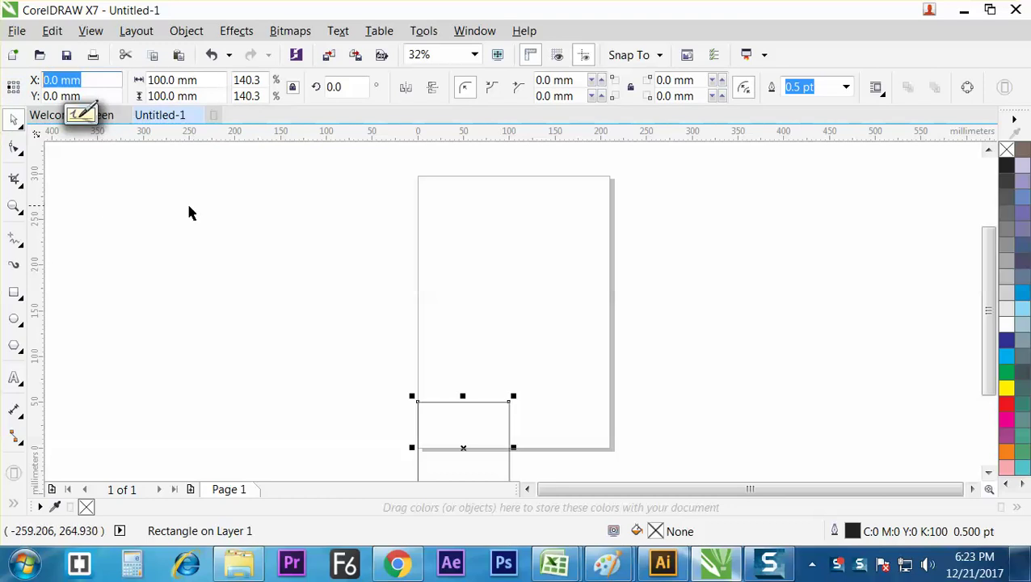
key(alt+Tab)
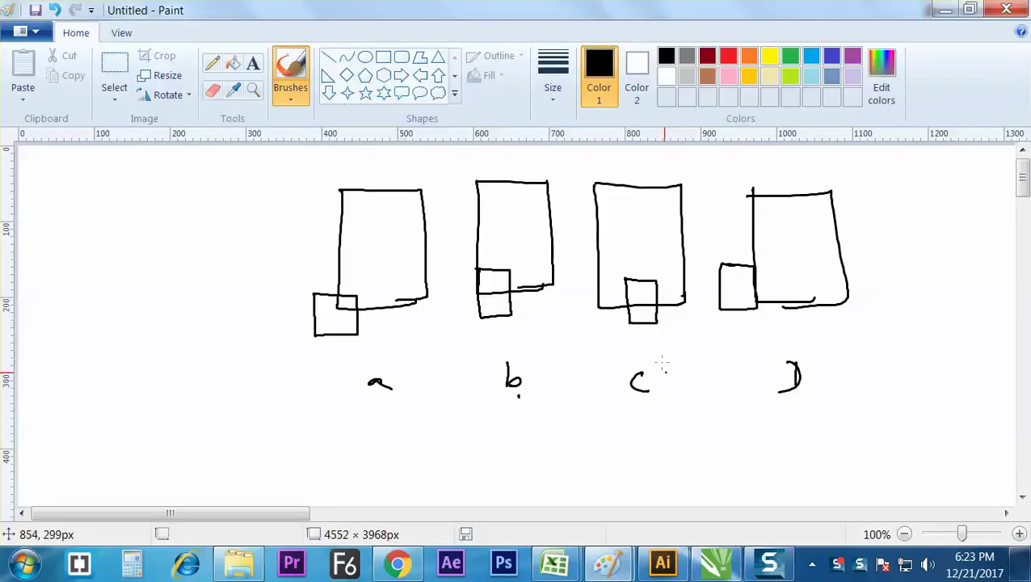
mouse_move(609, 179)
mouse_down()
mouse_move(609, 200)
mouse_move(735, 170)
mouse_up()
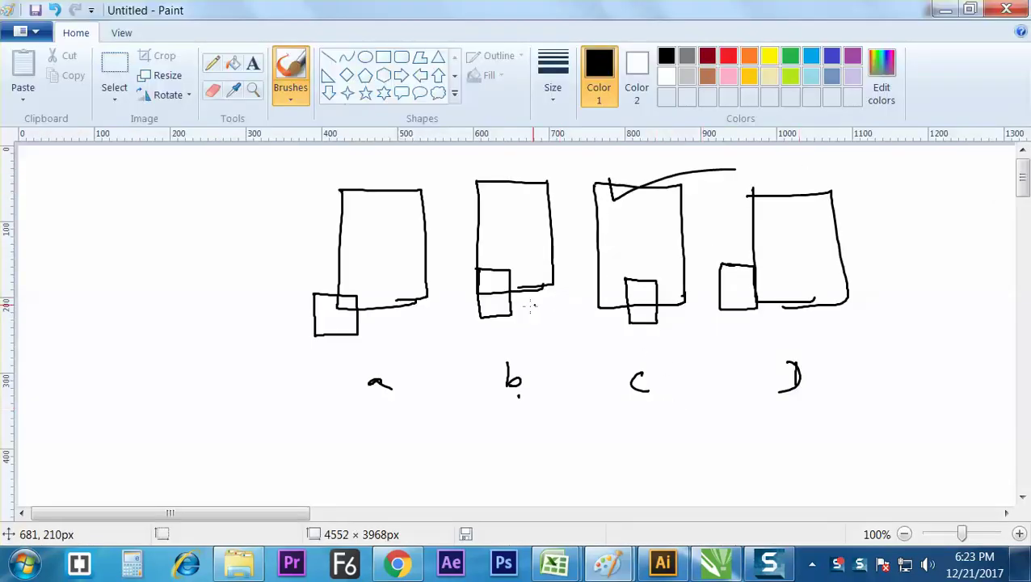
- Switch to CorelDRAW and set the square's X position to 50 mm
key(alt+Tab)
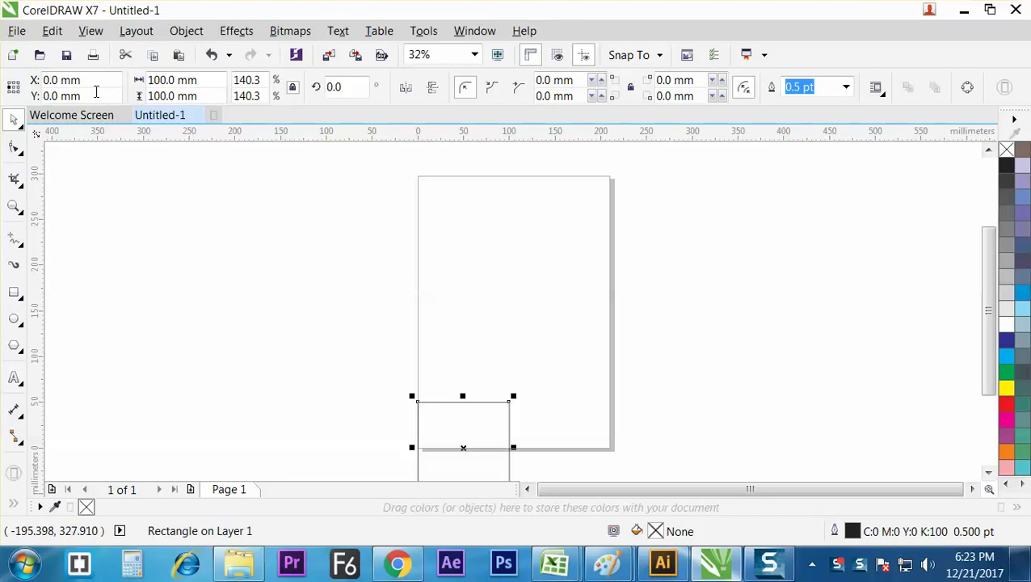
text(50)
key(Return)
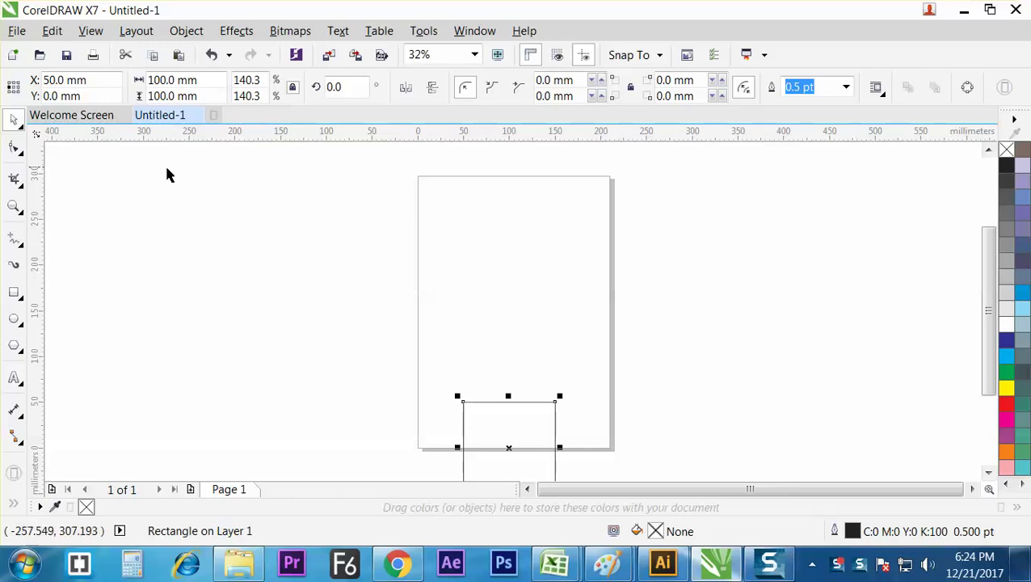
click(527, 432)
click(527, 432)
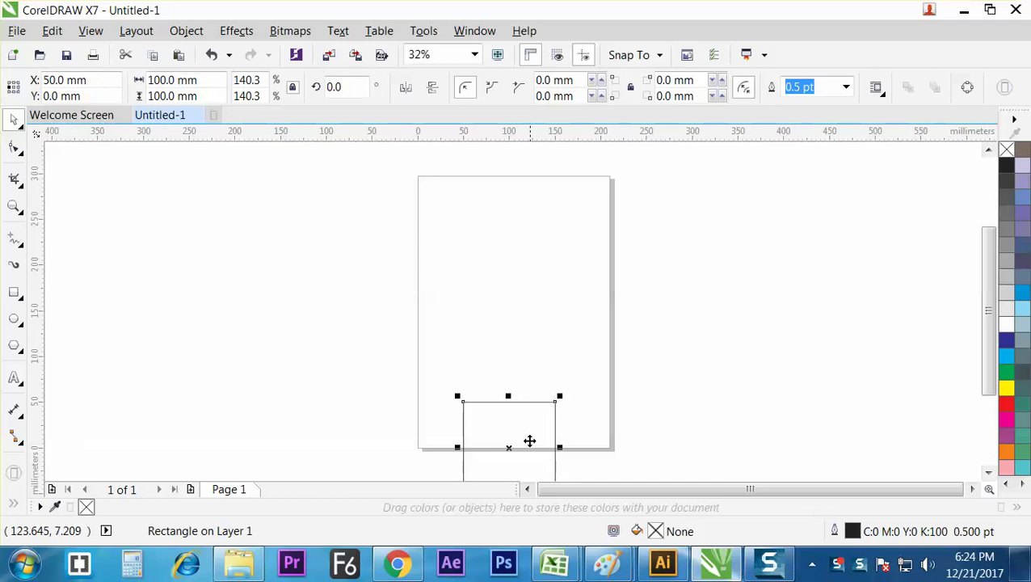
- Move the square up inside the page to about X 20 mm, Y 90 mm, and select its X position value
drag(529, 437, 501, 347)
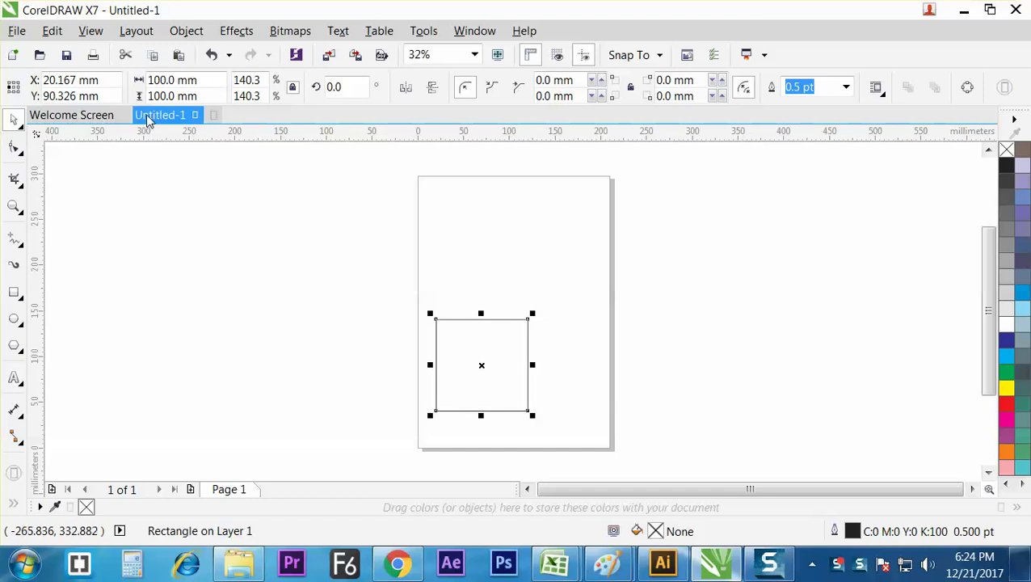
click(514, 368)
click(462, 368)
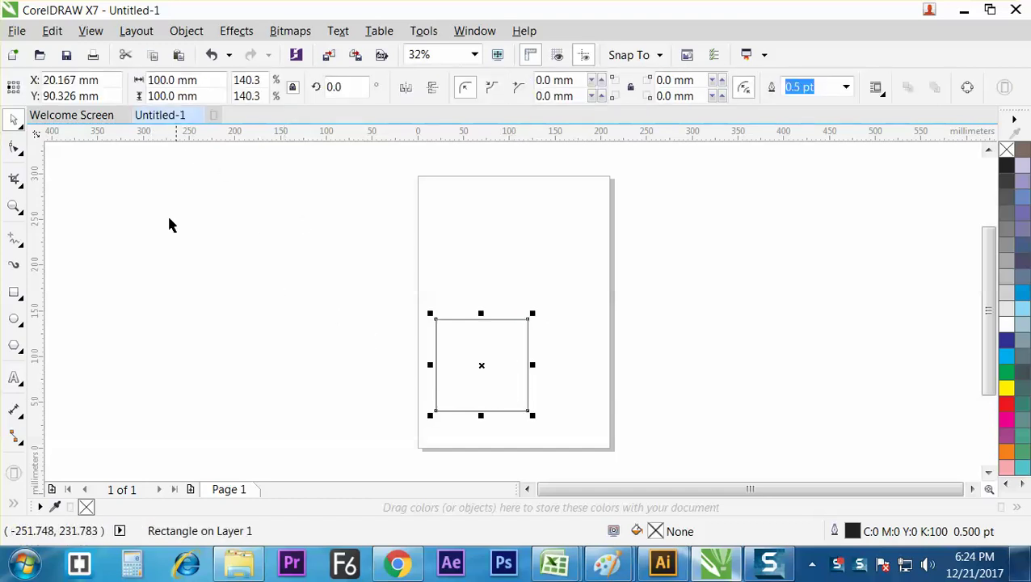
click(81, 80)
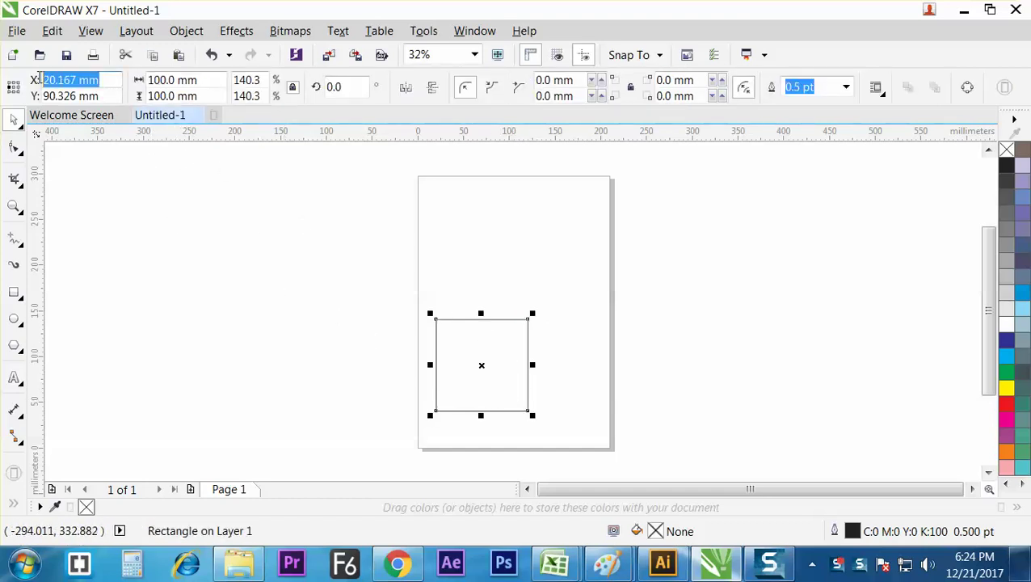
- Move the square to the middle of the page, at about X 70 mm, Y 166 mm
drag(473, 343, 537, 275)
key(End)
key(shift+Left)
key(shift+Left)
key(shift+Left)
key(shift+Left)
key(shift+Left)
key(shift+Left)
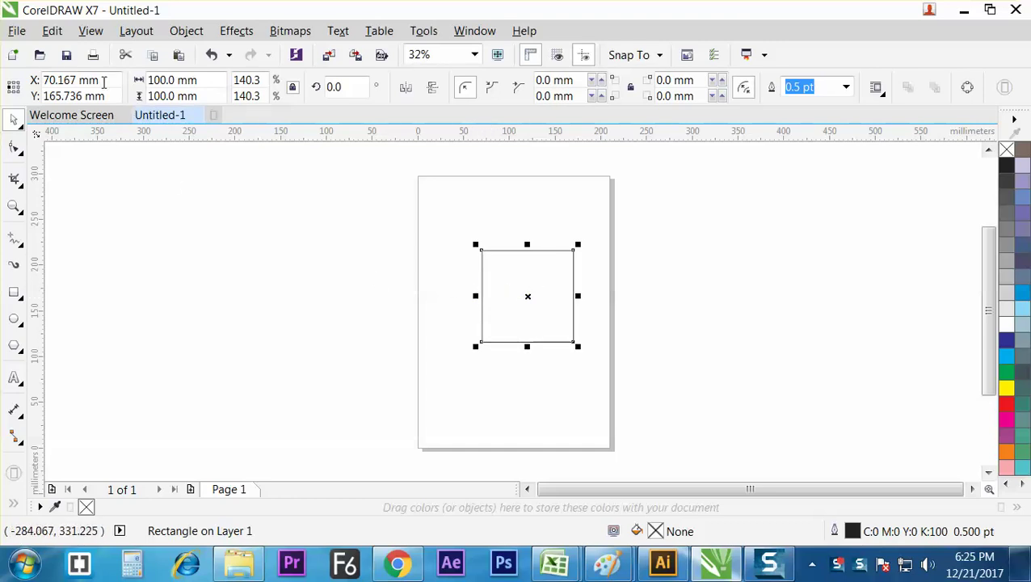
click(104, 83)
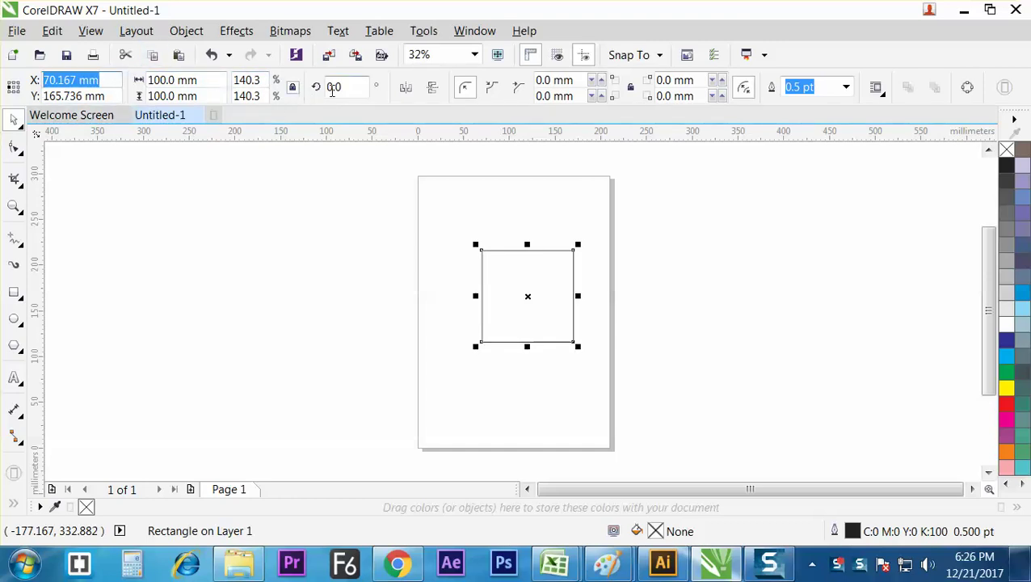
- Rotate the square by 45 degrees
click(348, 90)
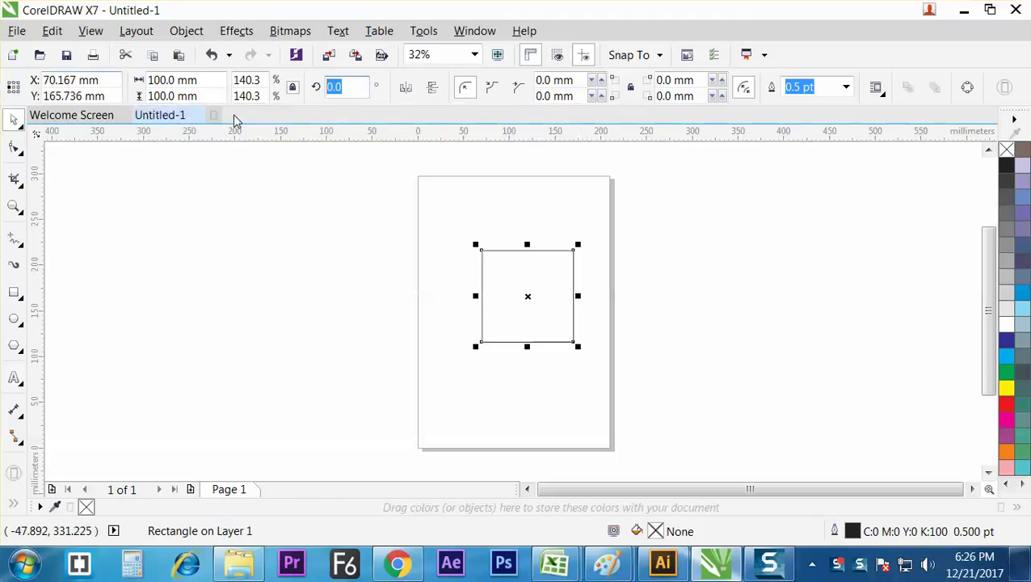
text(45)
key(Return)
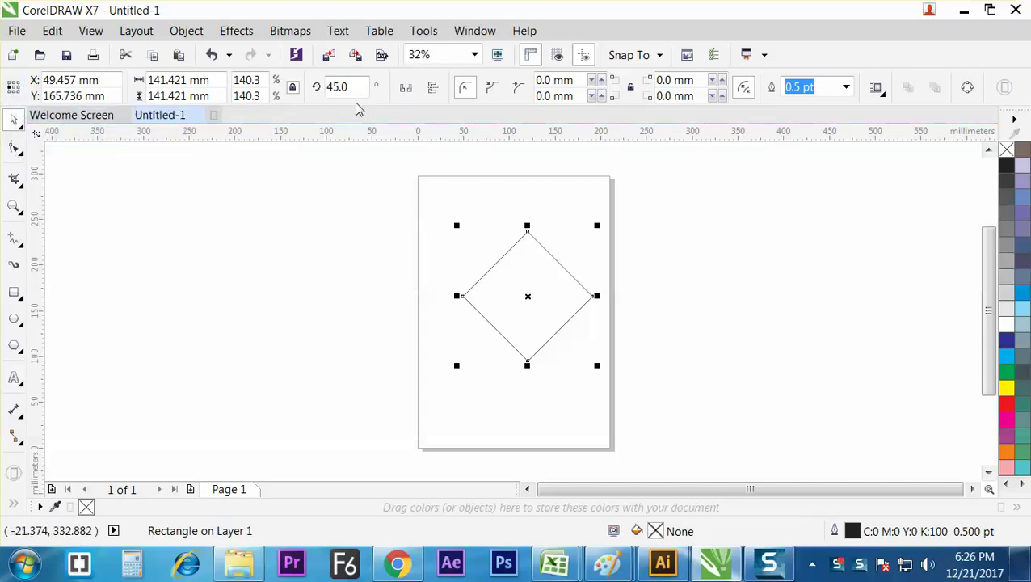
- Set the square's rotation to 22.5 degrees
key(Return)
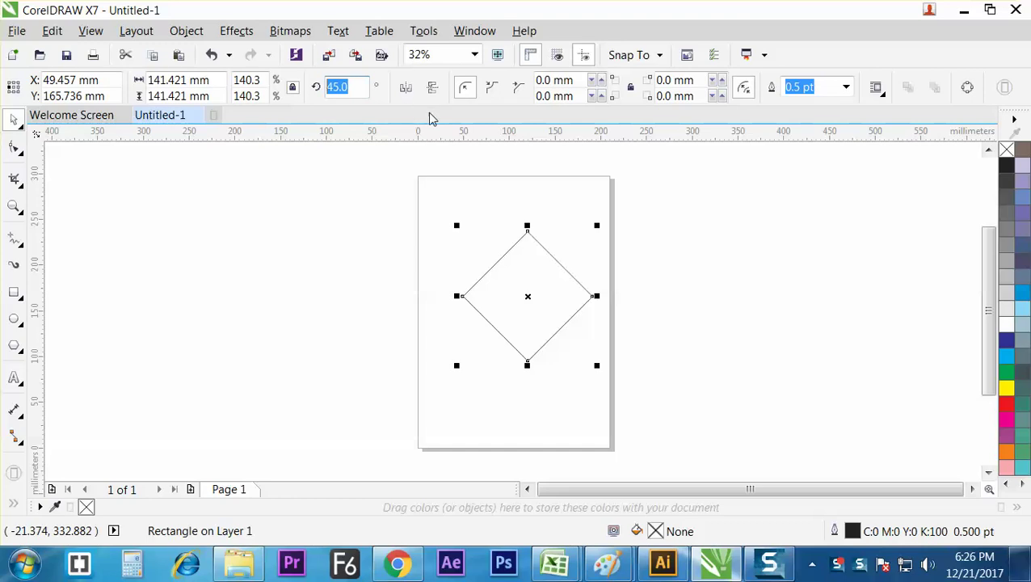
click(364, 87)
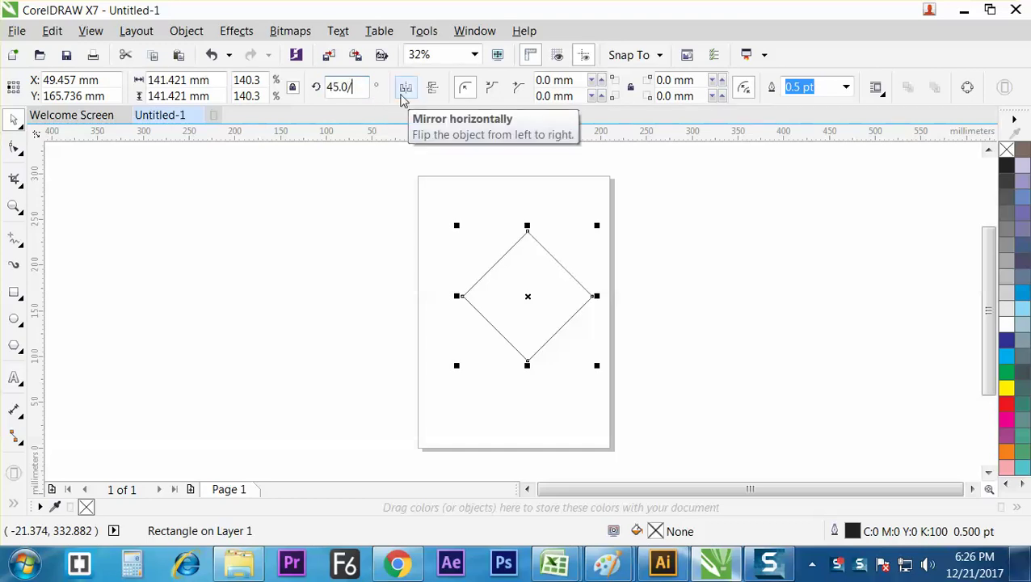
key(BackSpace)
key(BackSpace)
key(BackSpace)
key(BackSpace)
text(22.5)
key(Return)
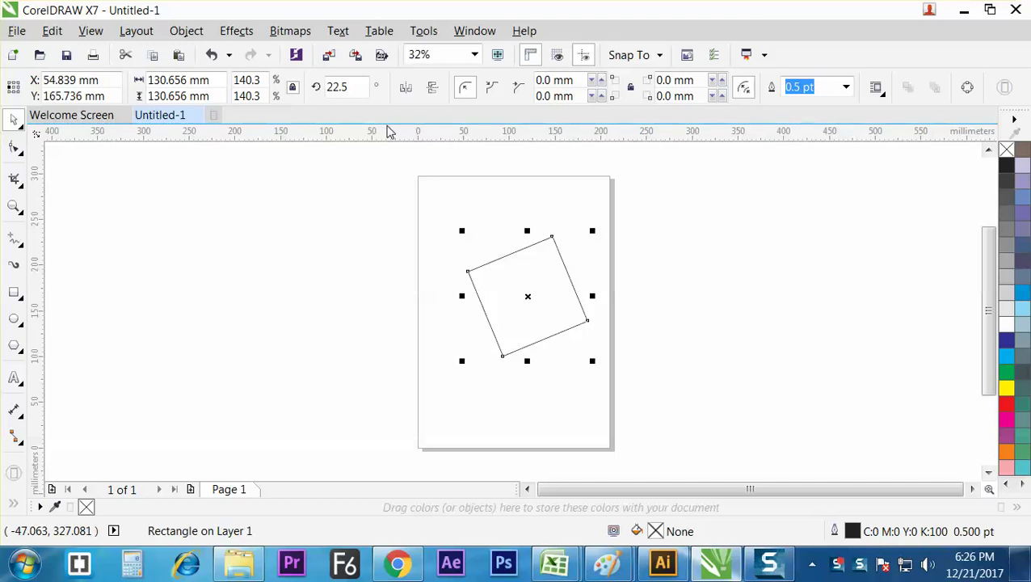
key(Return)
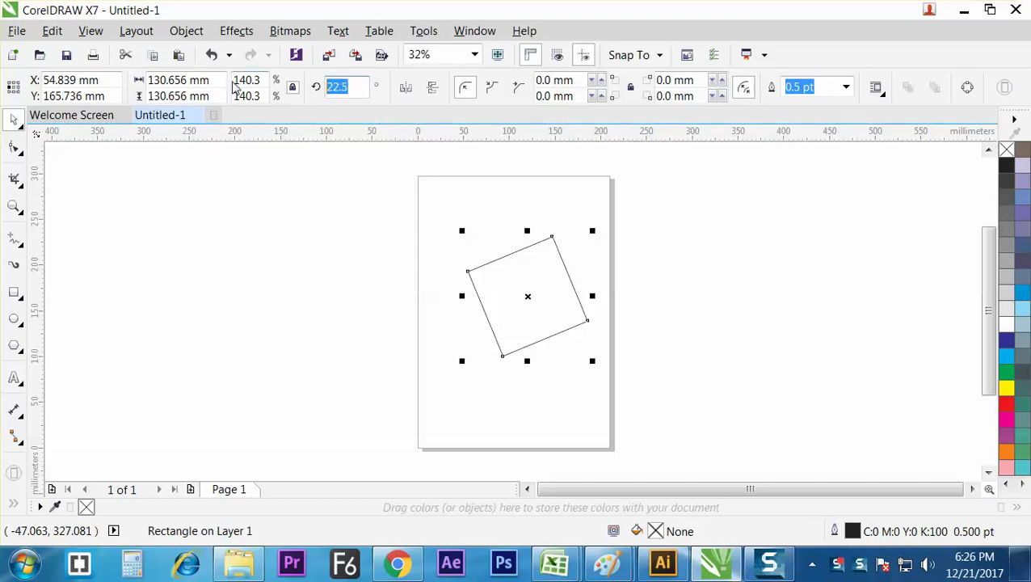
- Set the square's rotation to 360 degrees, deselect it and select it again
text(360)
key(Return)
click(360, 259)
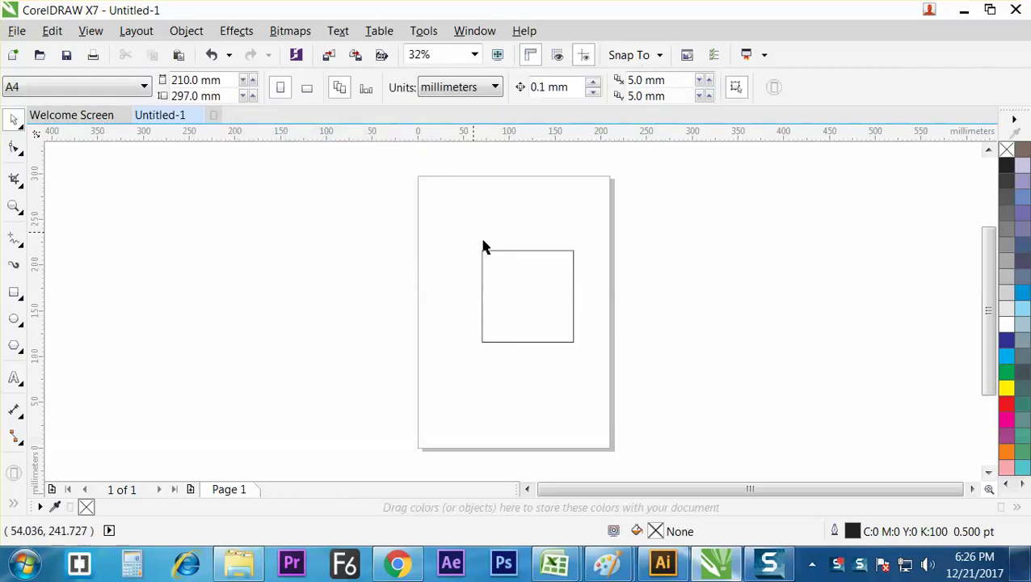
click(483, 250)
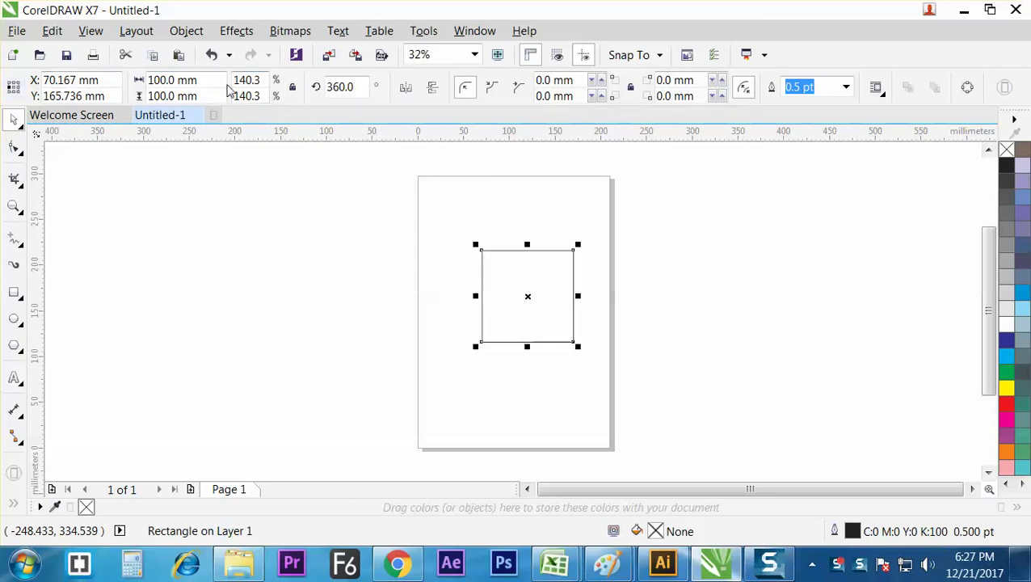
- Double the square's width to 200 mm with a multiplication in its width value, and undo the stretch
click(179, 80)
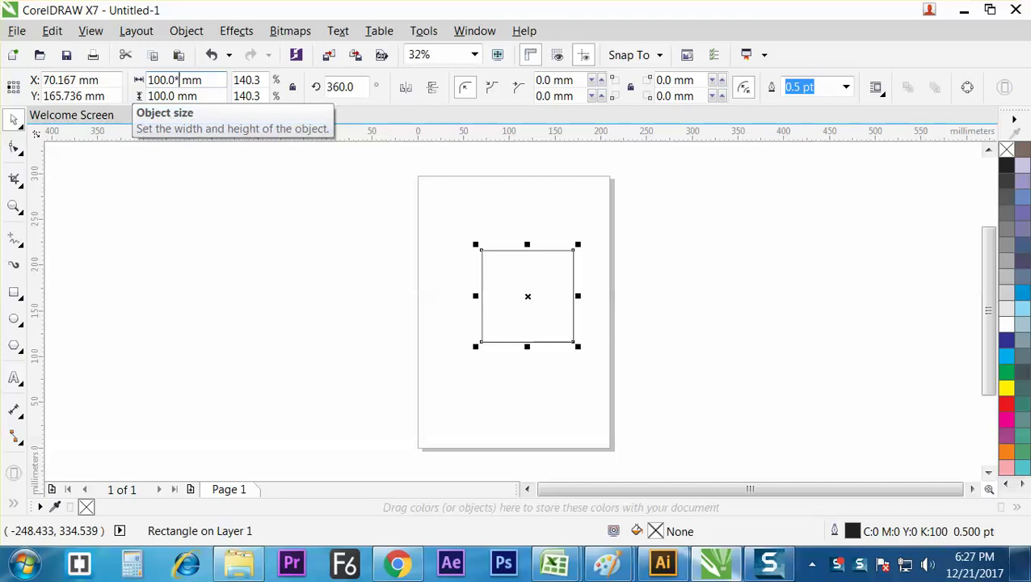
key(Return)
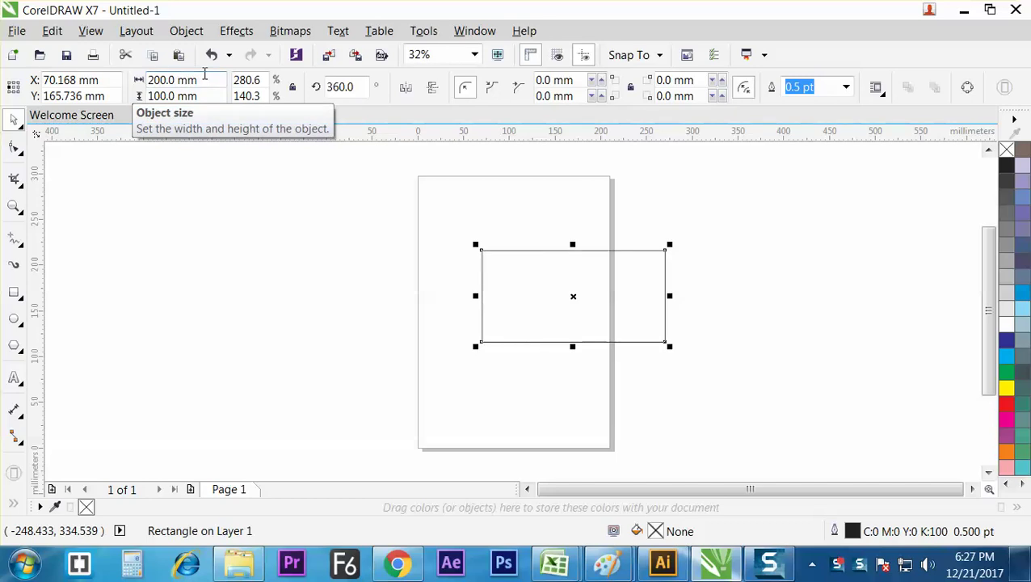
key(ctrl+z)
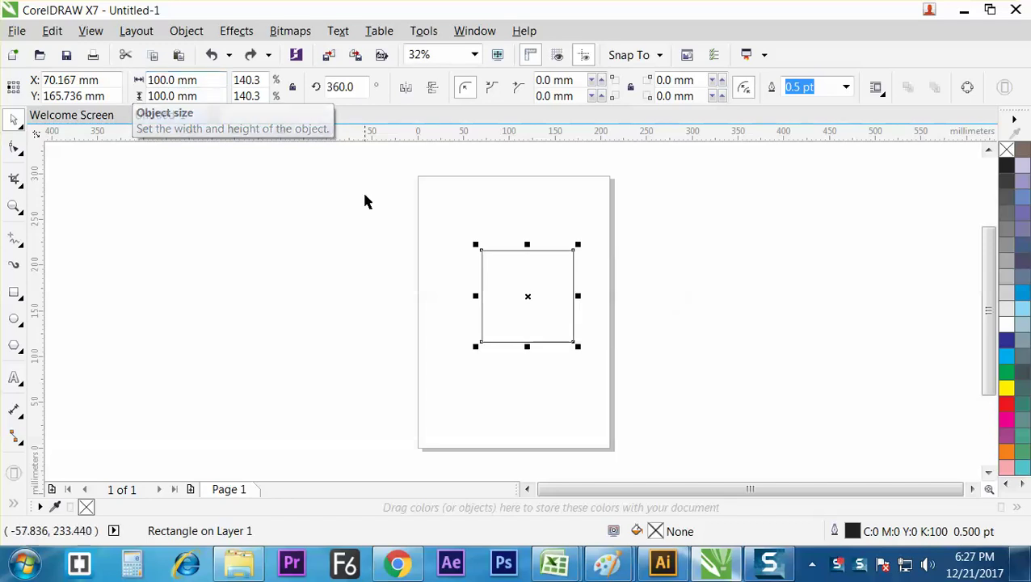
- Stretch the square into a rectangle by multiplying its width to 200 mm, with the height kept at 100 mm
click(533, 307)
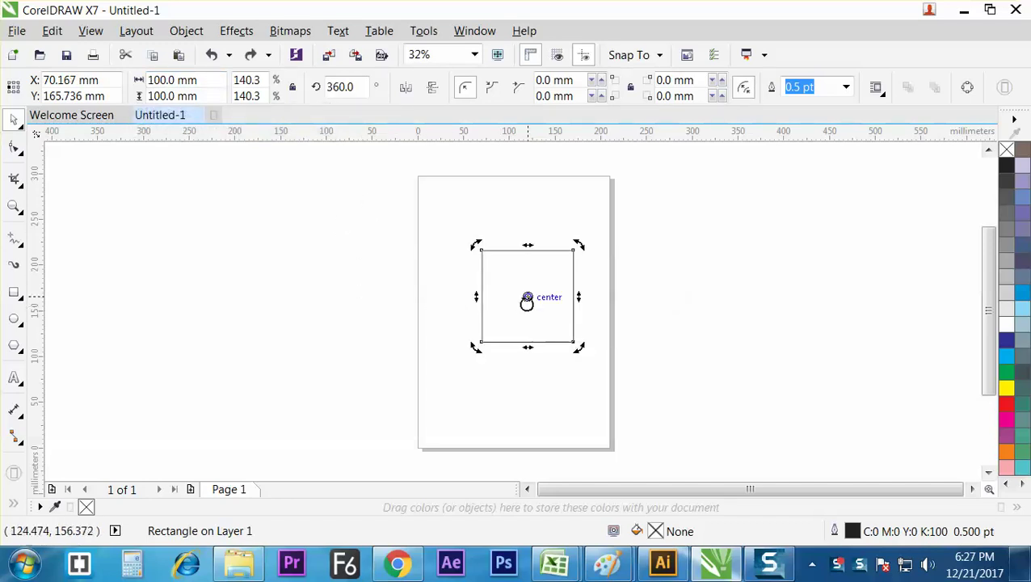
click(465, 297)
click(557, 310)
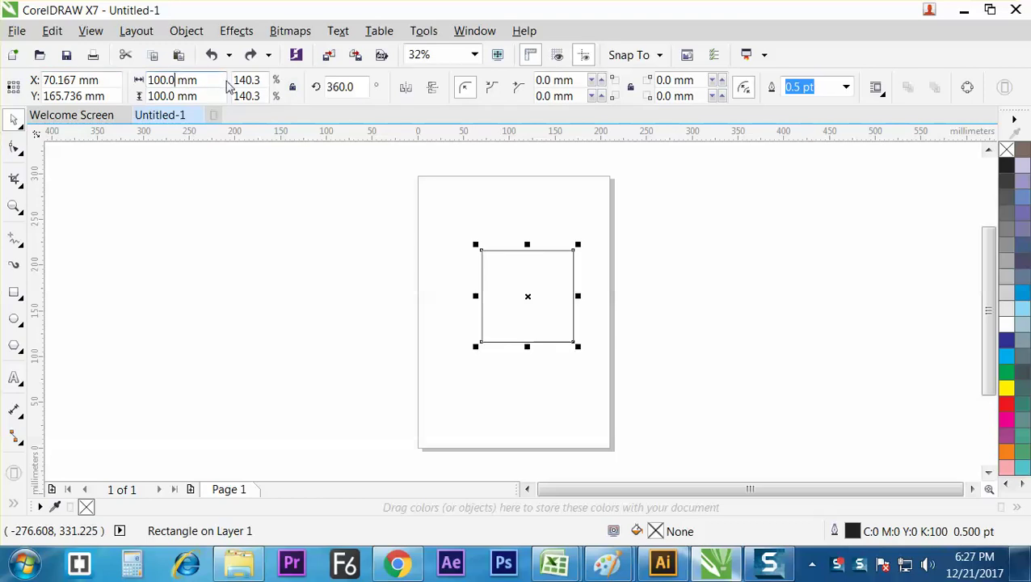
key(Return)
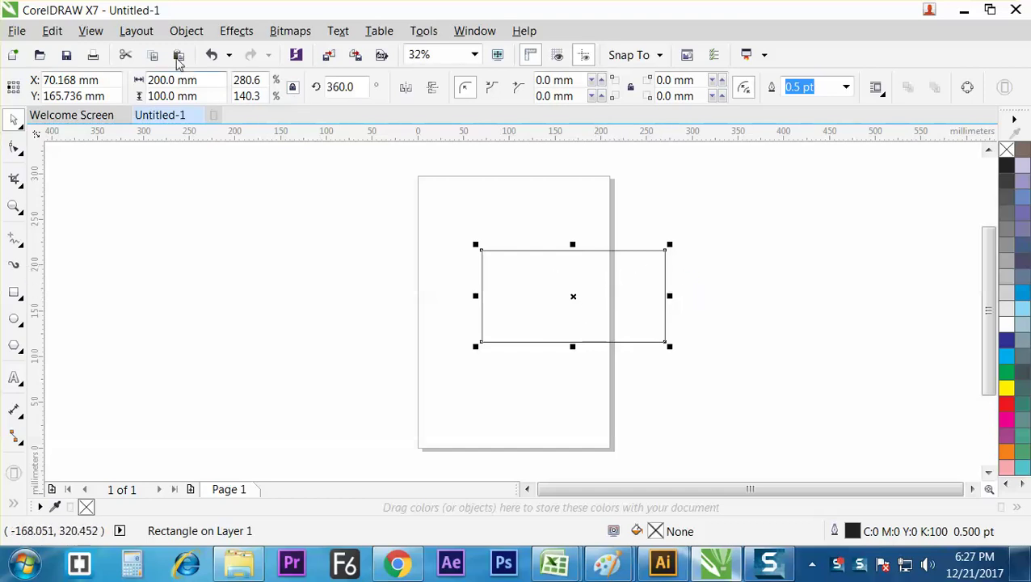
- Add 2 mm to the rectangle's width with the proportions locked, and undo the resize
click(175, 80)
text(+2)
key(Return)
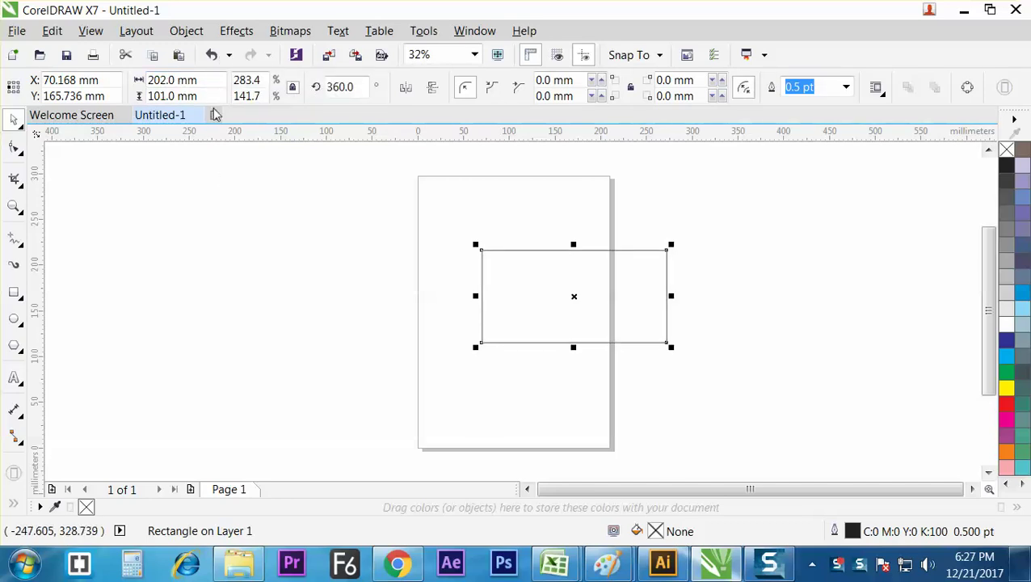
key(ctrl+z)
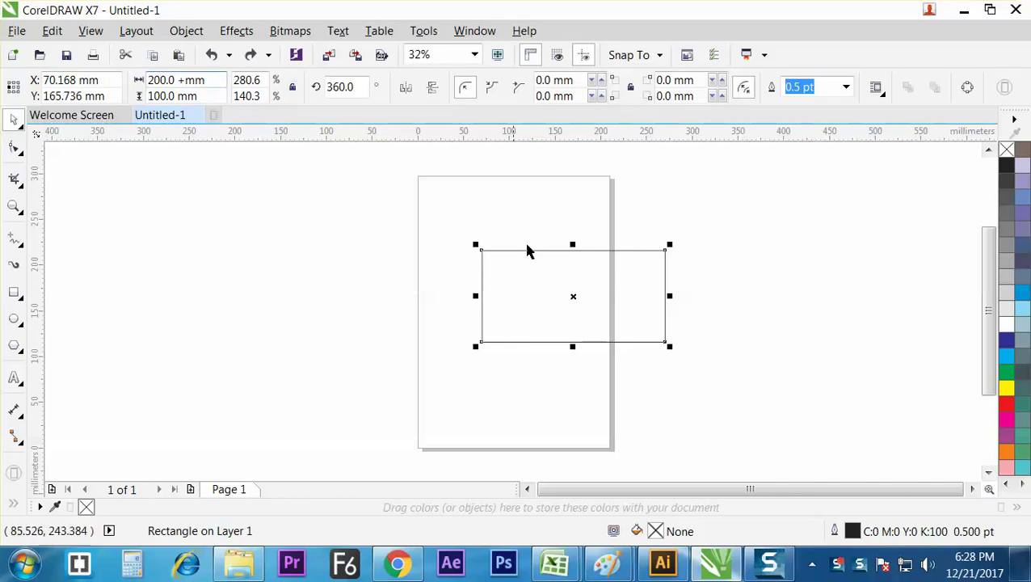
- Delete the rectangle, undo the deletion and deselect it
click(713, 323)
click(632, 308)
key(Delete)
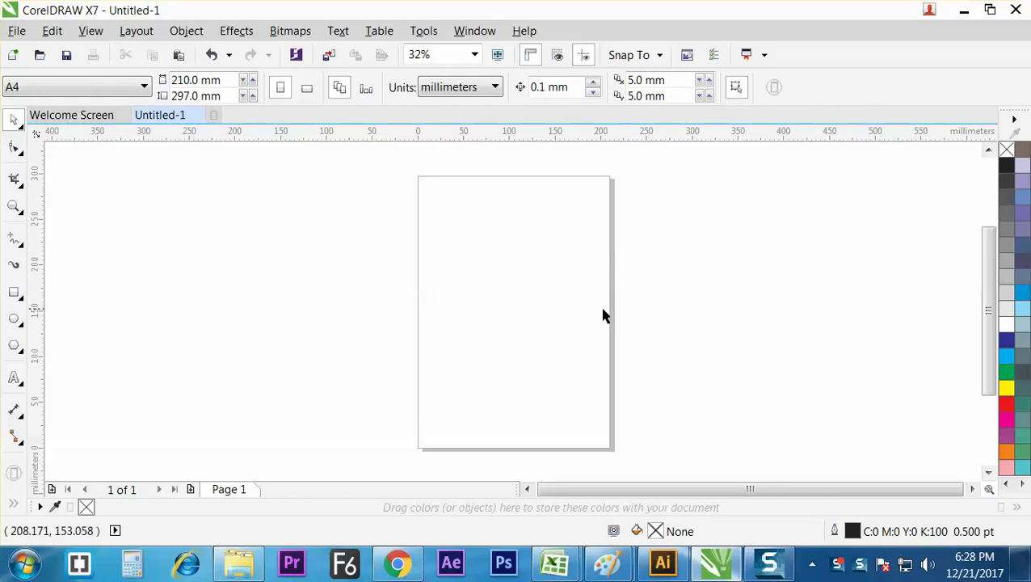
key(ctrl+z)
click(595, 306)
click(327, 237)
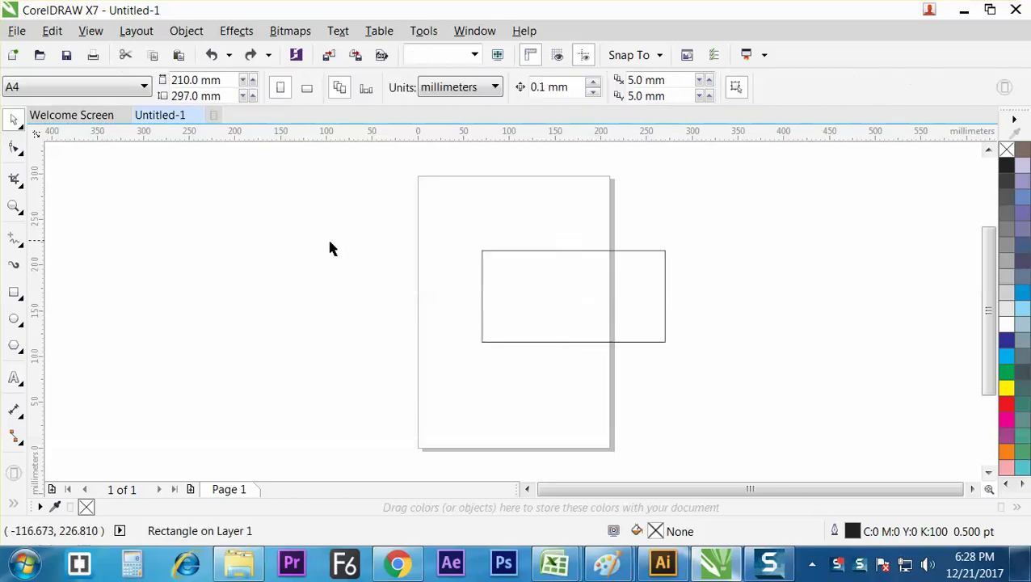
- Copy the rectangle and paste the duplicate in place, with the pasted copy selected
click(480, 284)
click(51, 31)
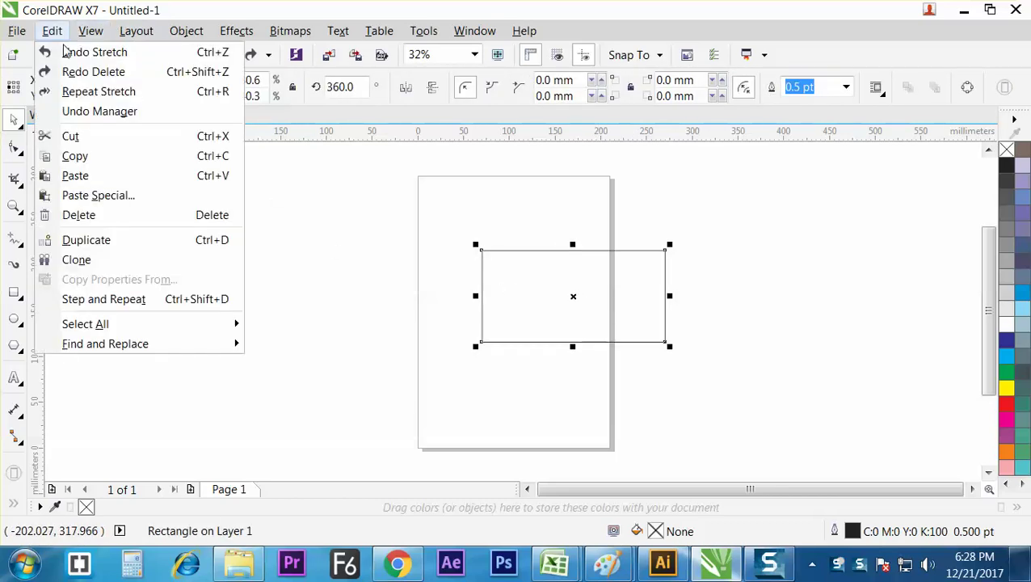
click(75, 155)
click(52, 31)
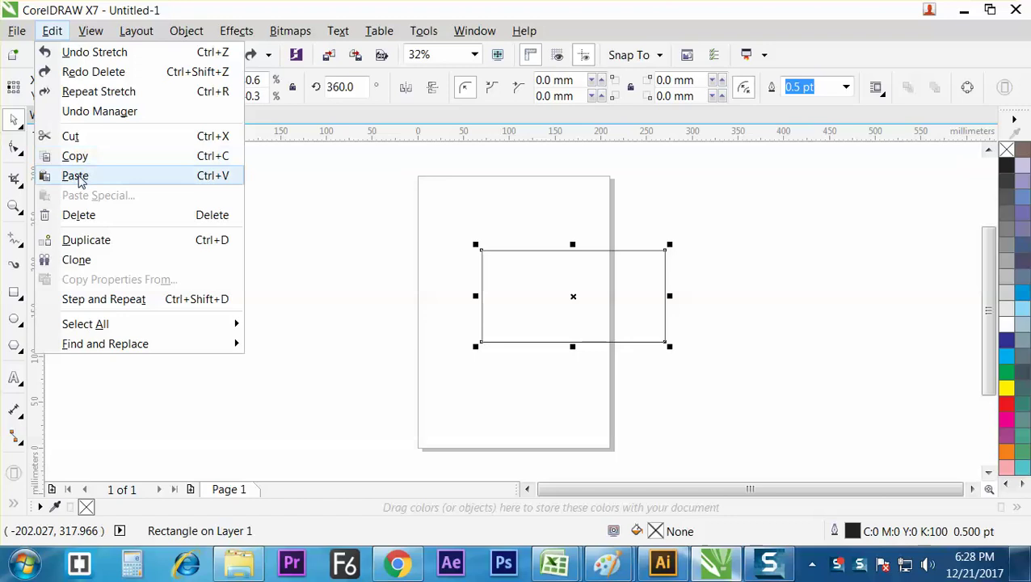
click(75, 176)
click(382, 219)
click(531, 300)
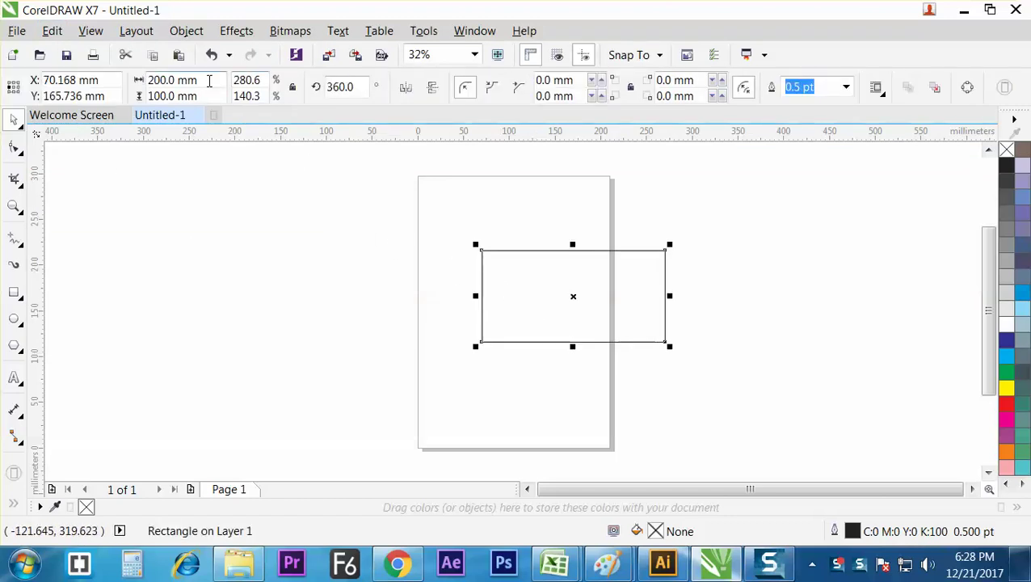
- Add 2 mm to both the width and height of the pasted copy, and undo the resize
text(+2+2)
key(Return)
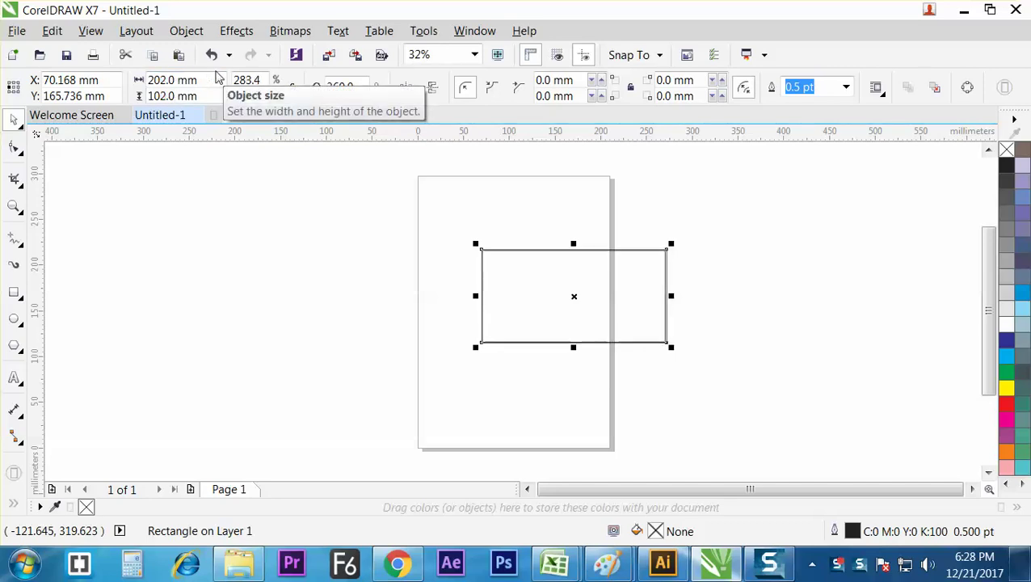
click(437, 275)
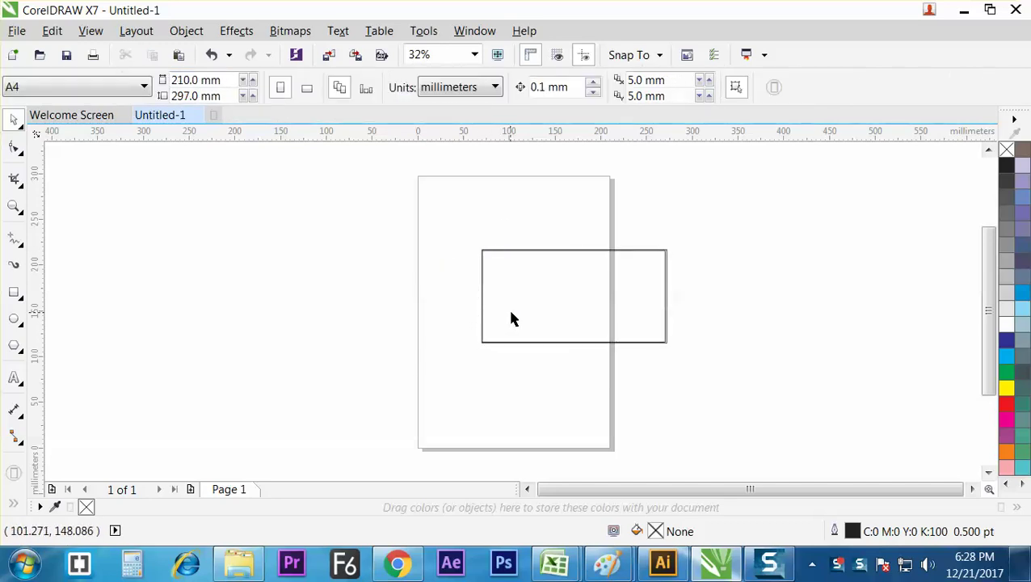
click(482, 290)
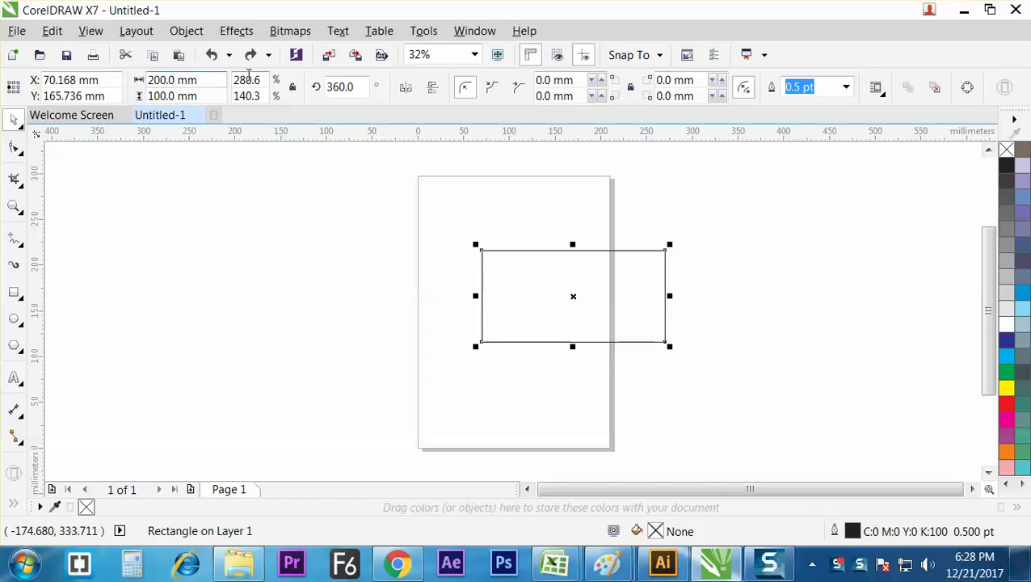
- Resize the pasted copy to 202 × 102 mm by adding 2 mm to its width and height, and deselect it
text(+2)
key(Tab)
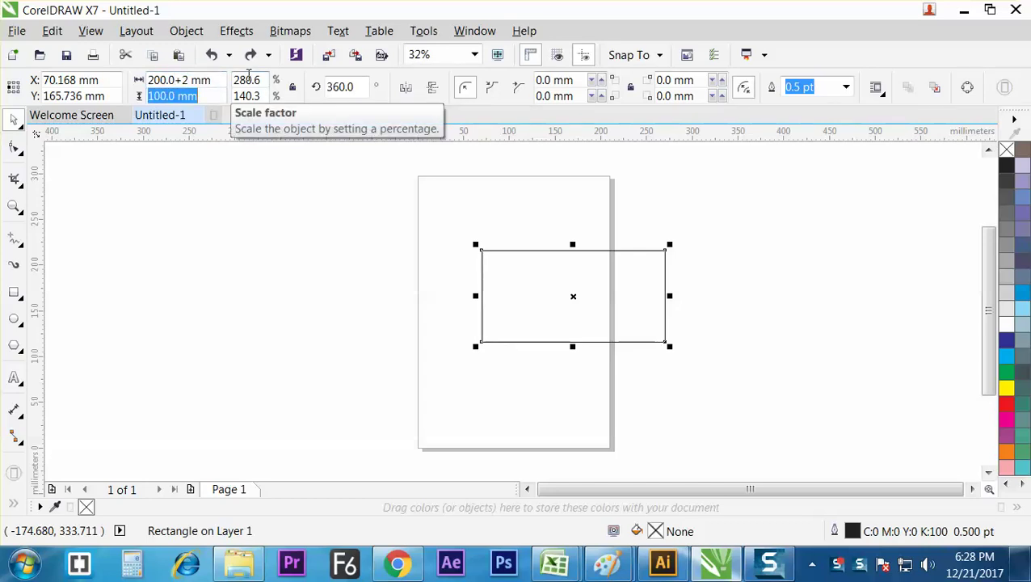
key(Right)
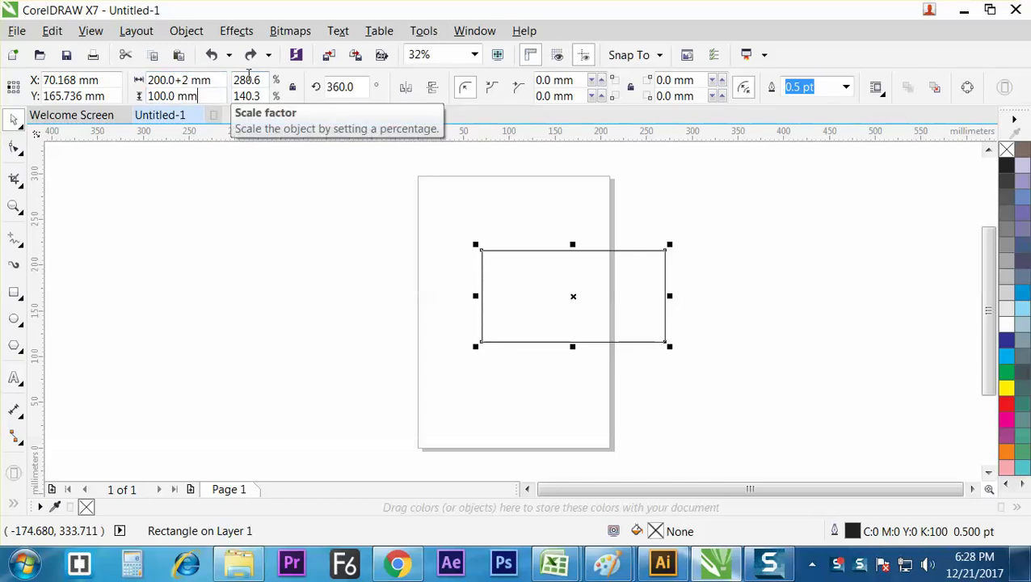
text(+2)
key(Return)
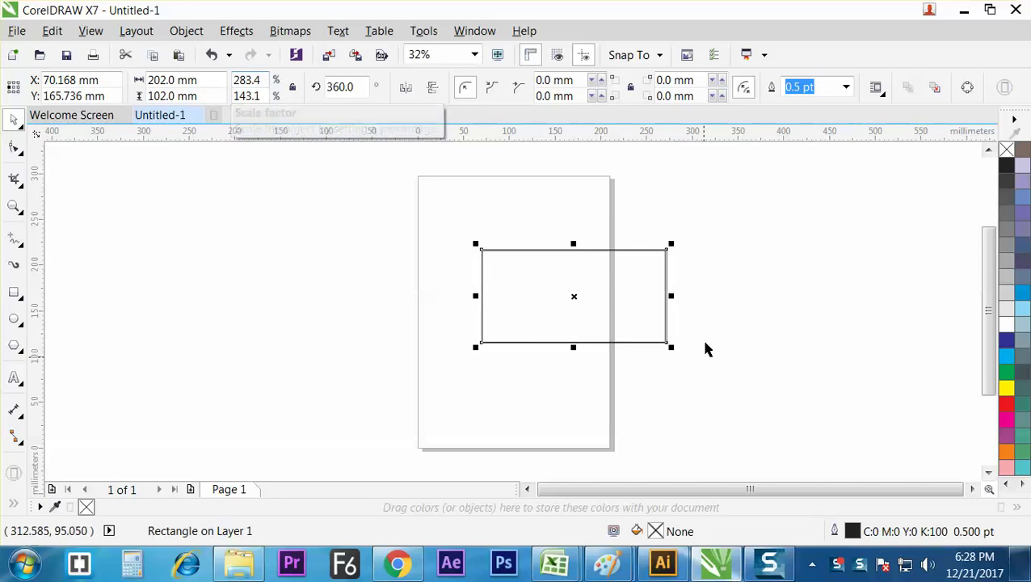
click(696, 339)
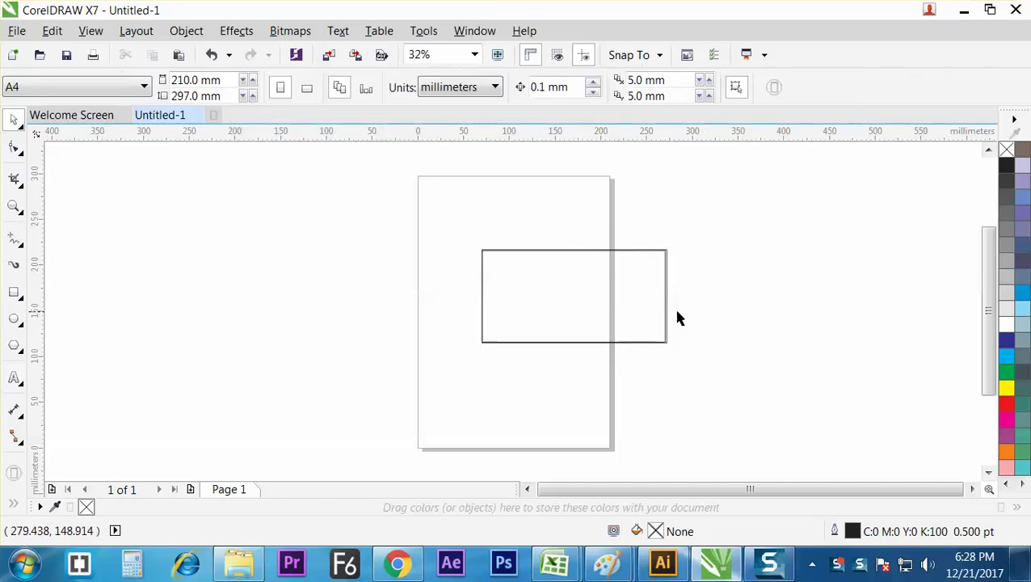
- Delete the enlarged copy and select the original rectangle underneath it
click(667, 319)
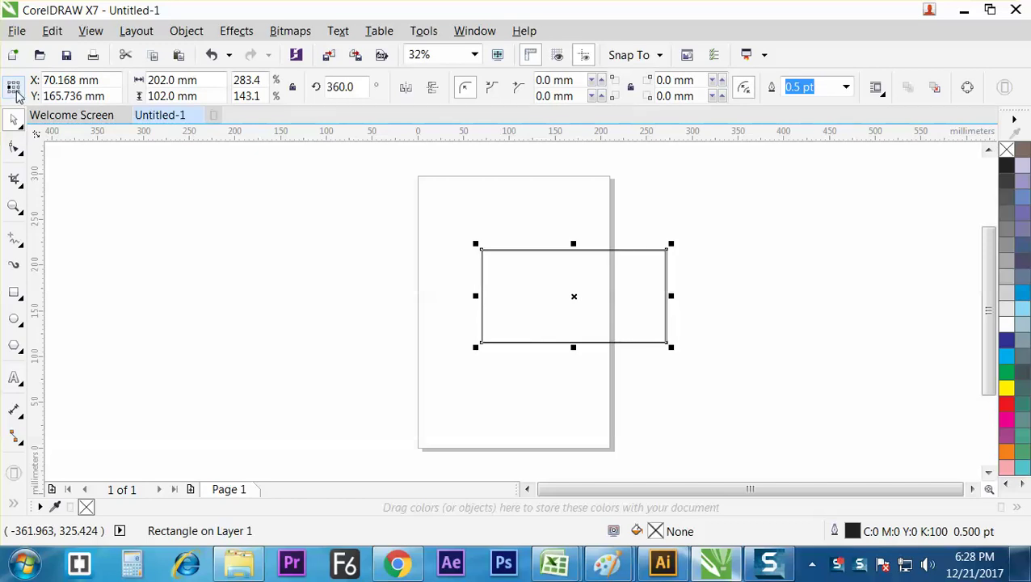
click(695, 326)
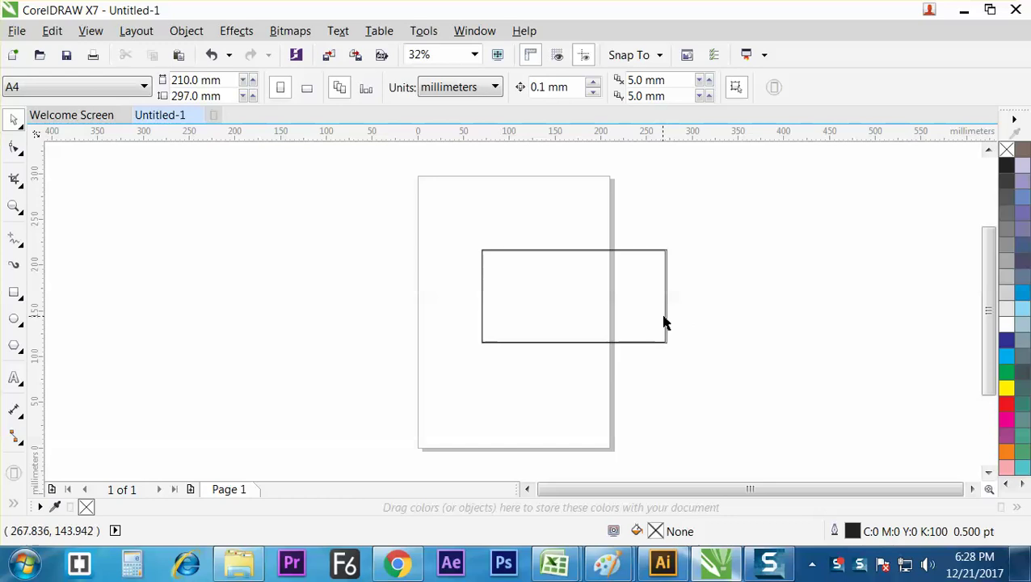
click(667, 322)
click(667, 321)
click(664, 304)
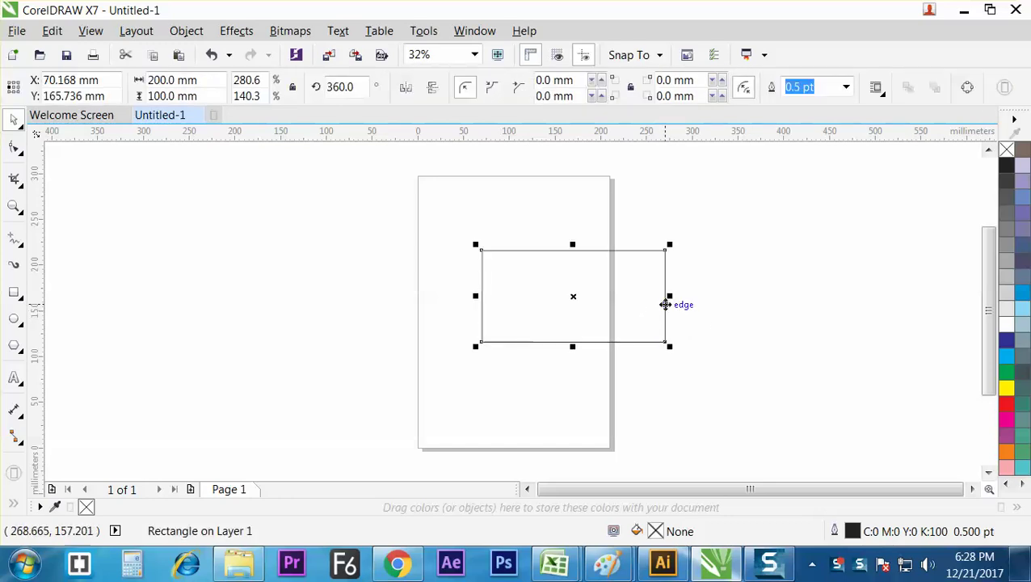
- Copy the original rectangle again and paste a fresh duplicate in place
click(51, 31)
click(70, 106)
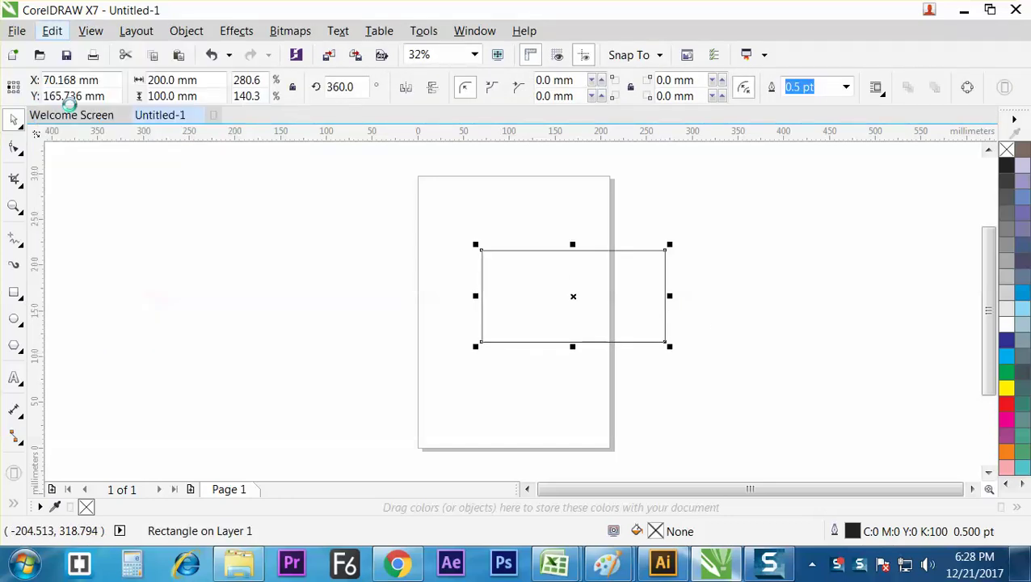
click(51, 30)
click(85, 175)
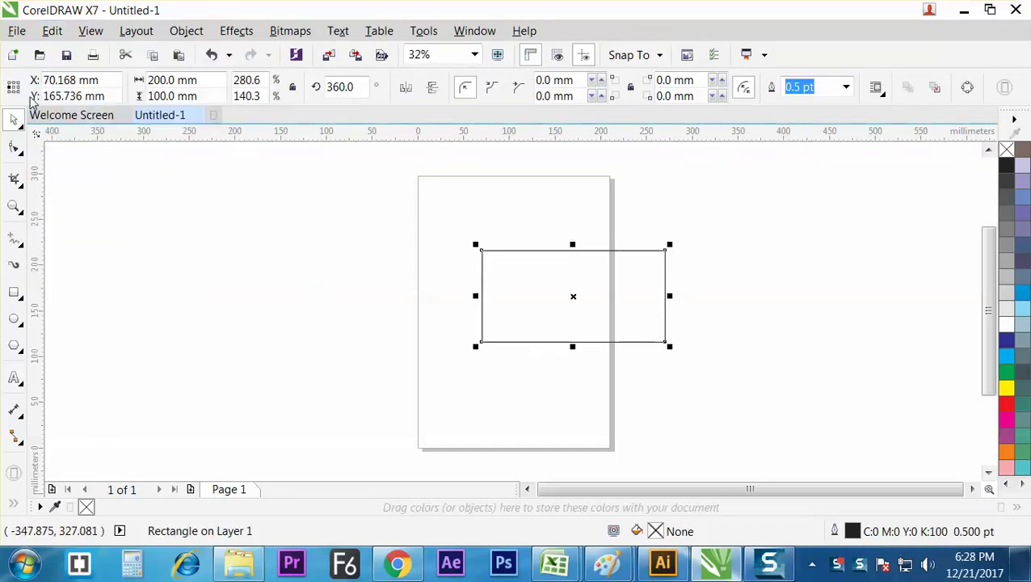
- Set the pasted rectangle's object origin to its centre point
click(65, 80)
text(170.167)
key(Tab)
- Add 2 mm to both the width and height of the pasted rectangle, making it 202 × 102 mm, and deselect it
click(192, 85)
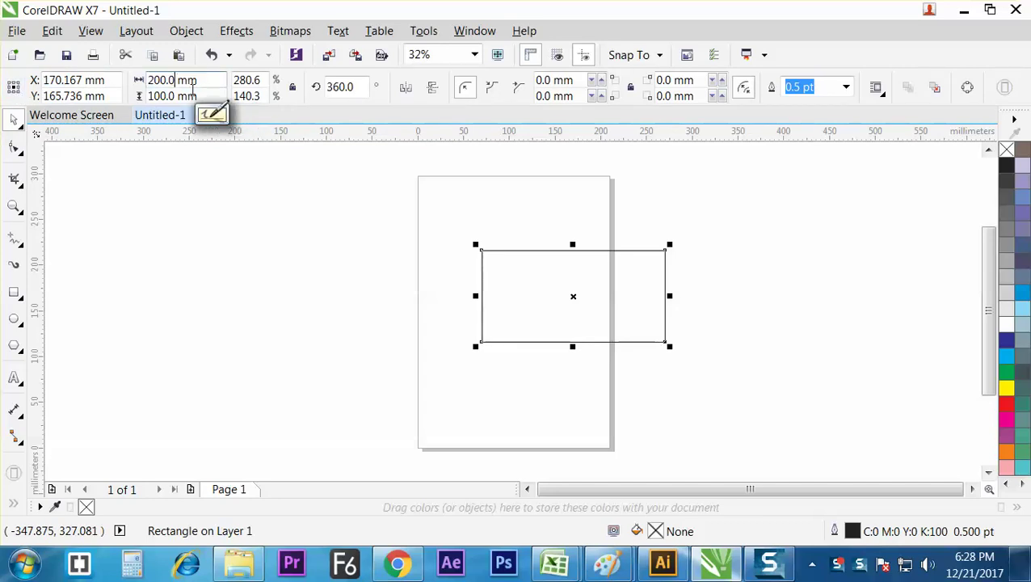
click(229, 55)
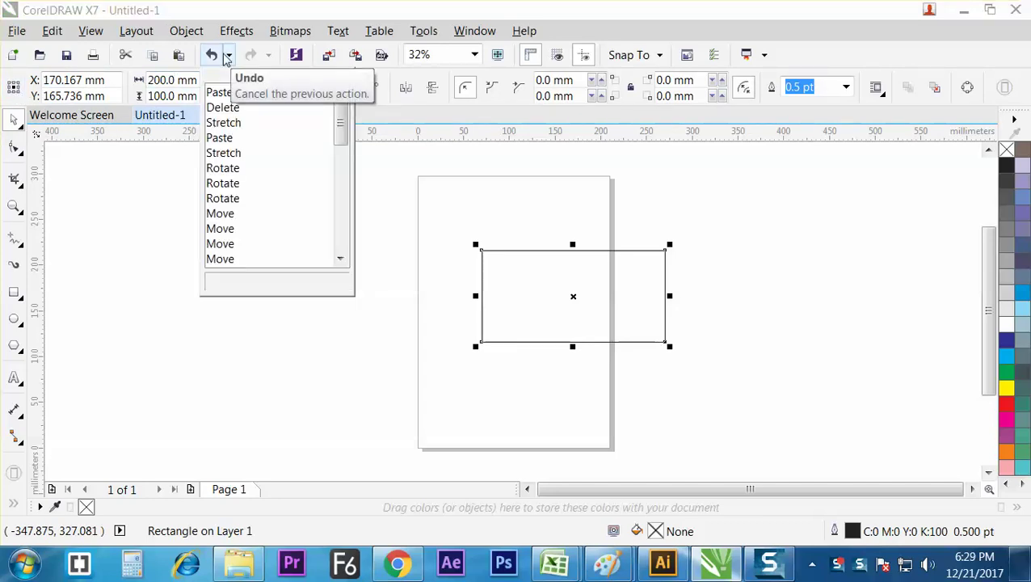
click(171, 80)
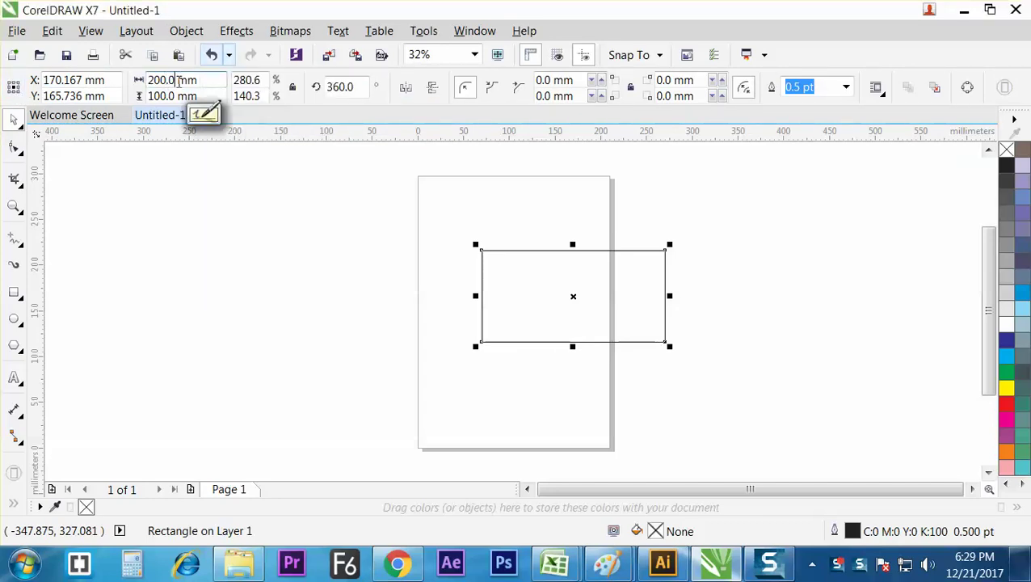
text(+2)
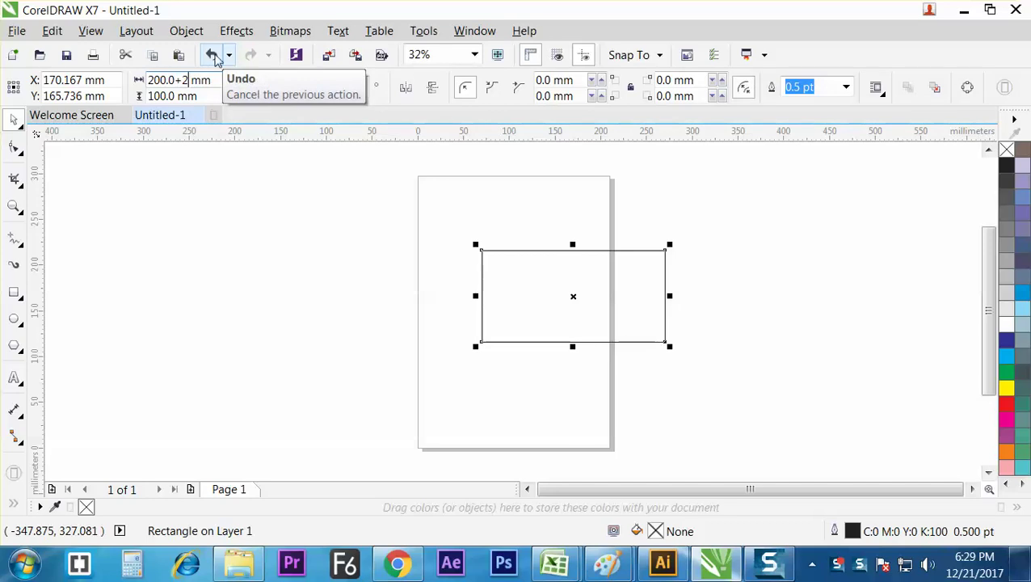
key(Tab)
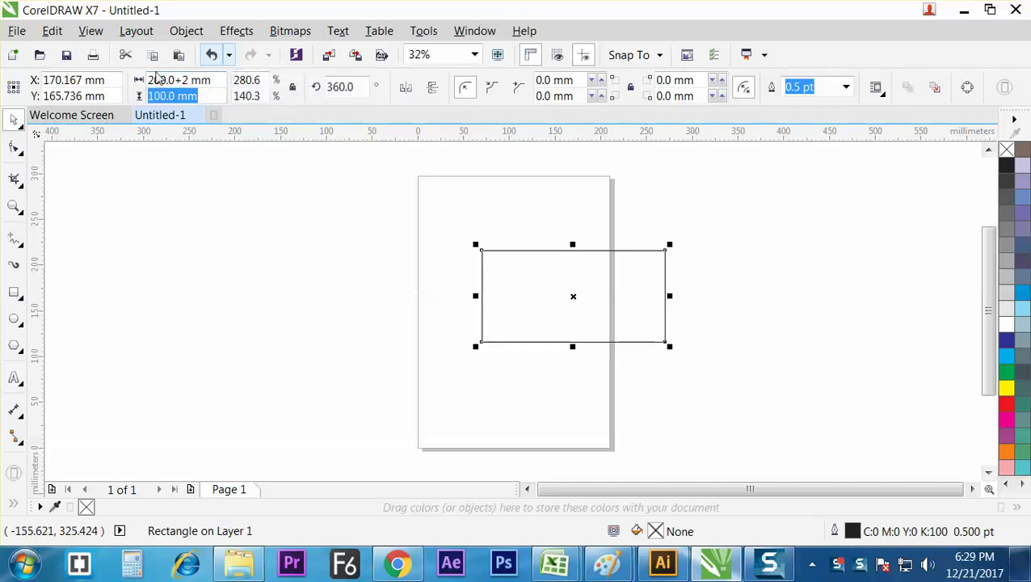
click(178, 96)
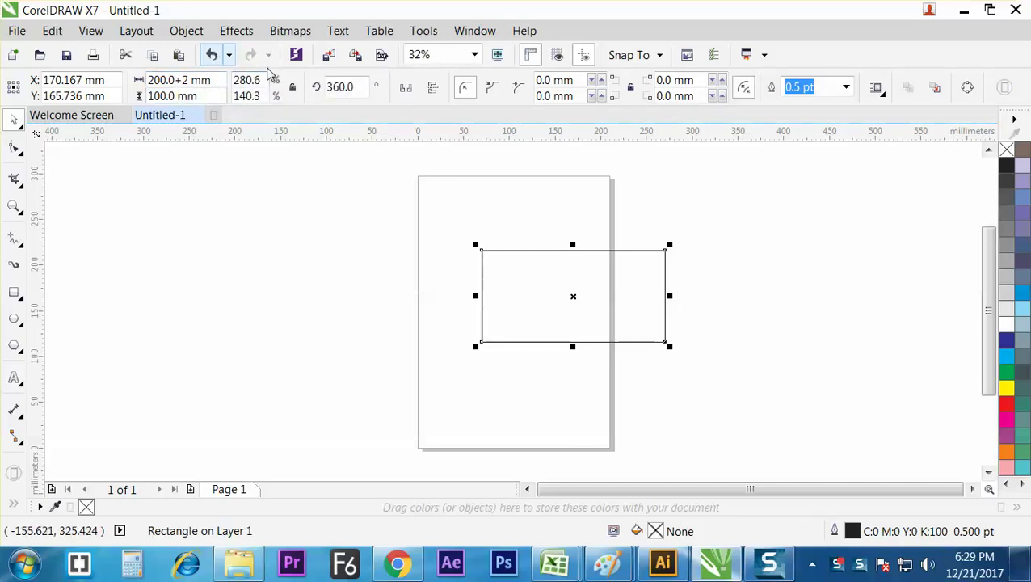
text(+2)
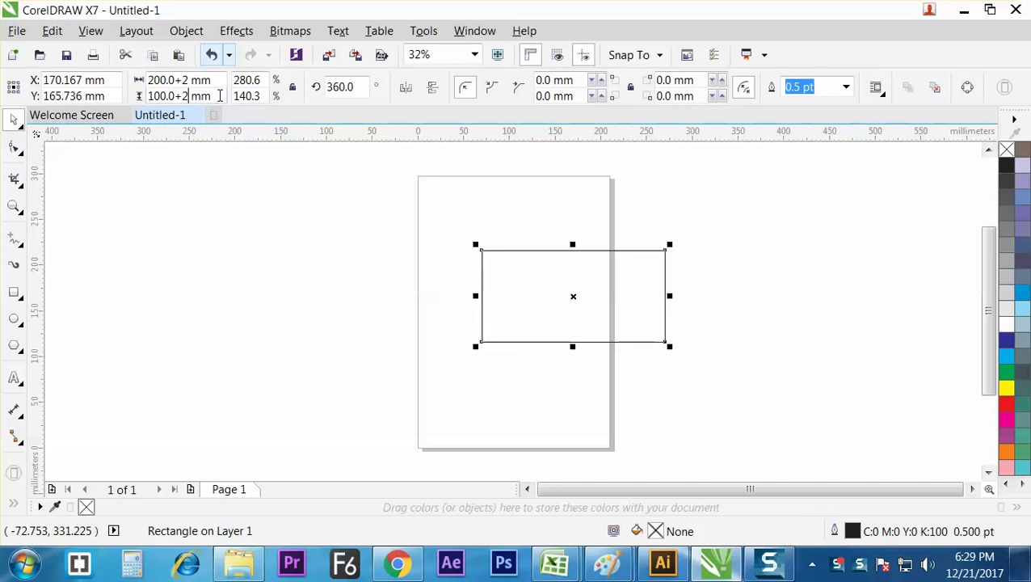
key(Return)
click(611, 359)
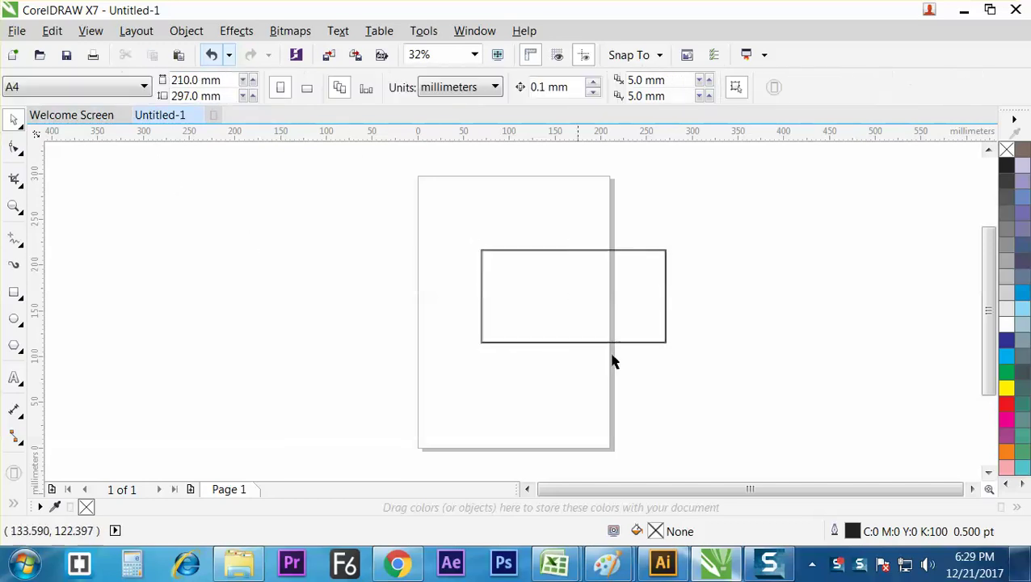
- Inspect the gap between the two nested rectangles at their upper-left corner, and return to the Pick tool
key(z)
drag(484, 227, 538, 302)
drag(465, 271, 616, 399)
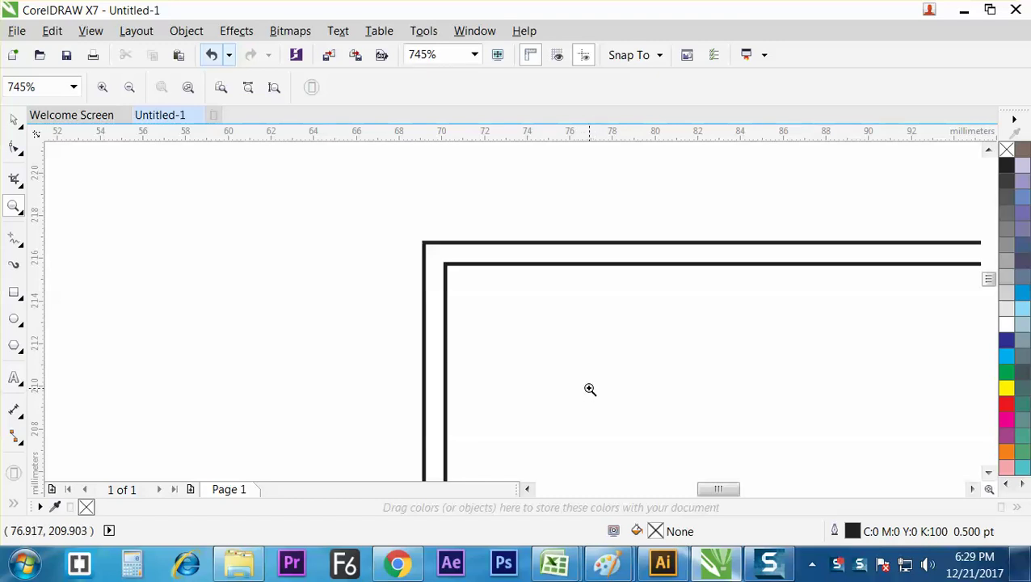
key(shift+F4)
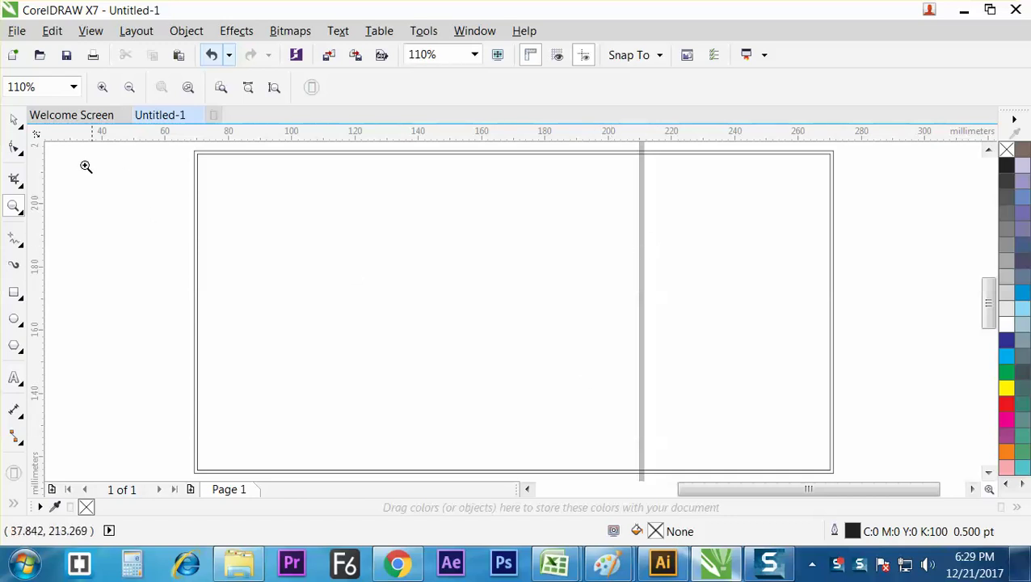
click(13, 119)
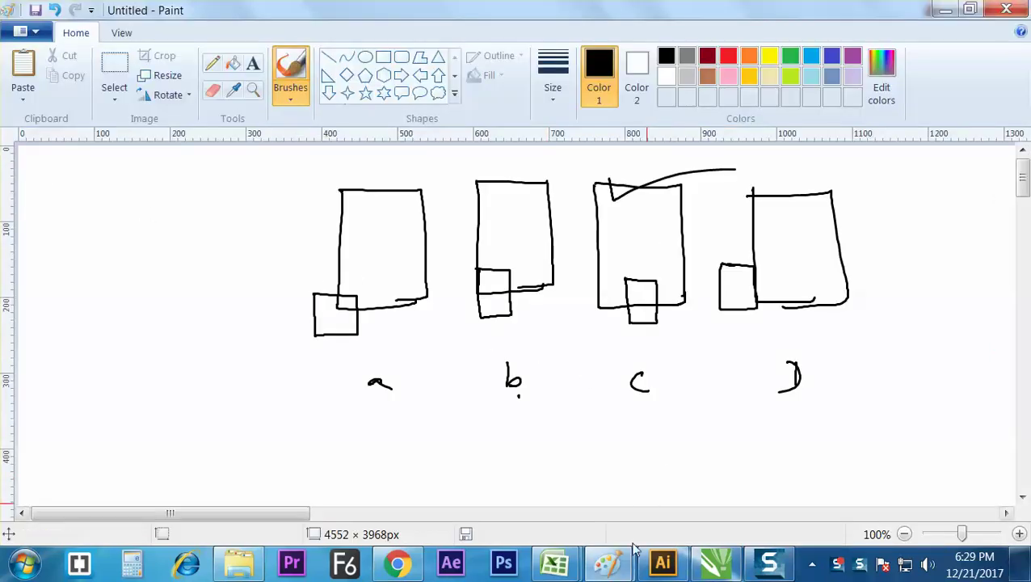
- Switch to the Excel notes workbook and colour the text "transformation can be done from a customize edge" in cell J94 red
mouse_move(555, 563)
click(628, 472)
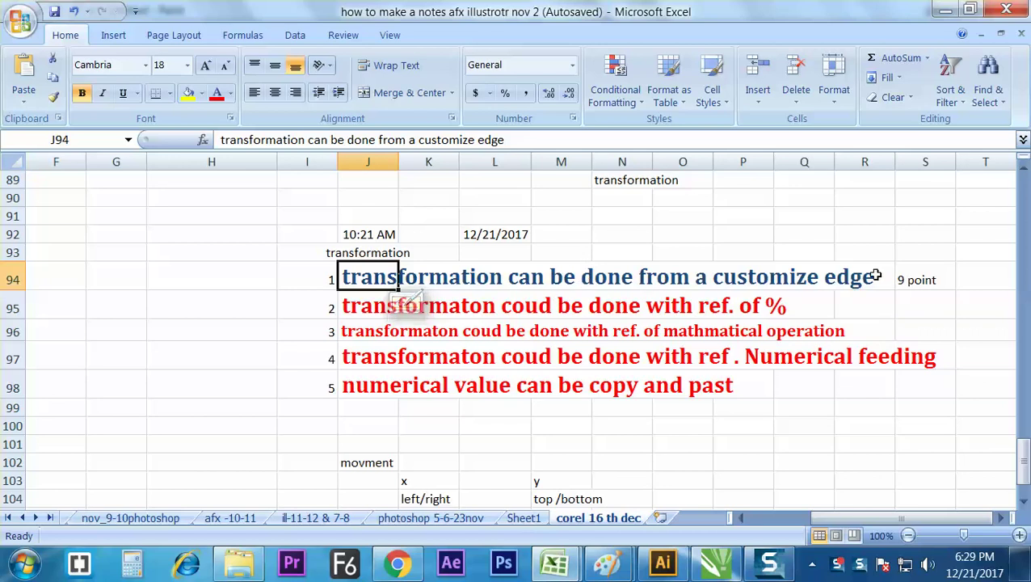
click(919, 280)
click(756, 272)
click(437, 275)
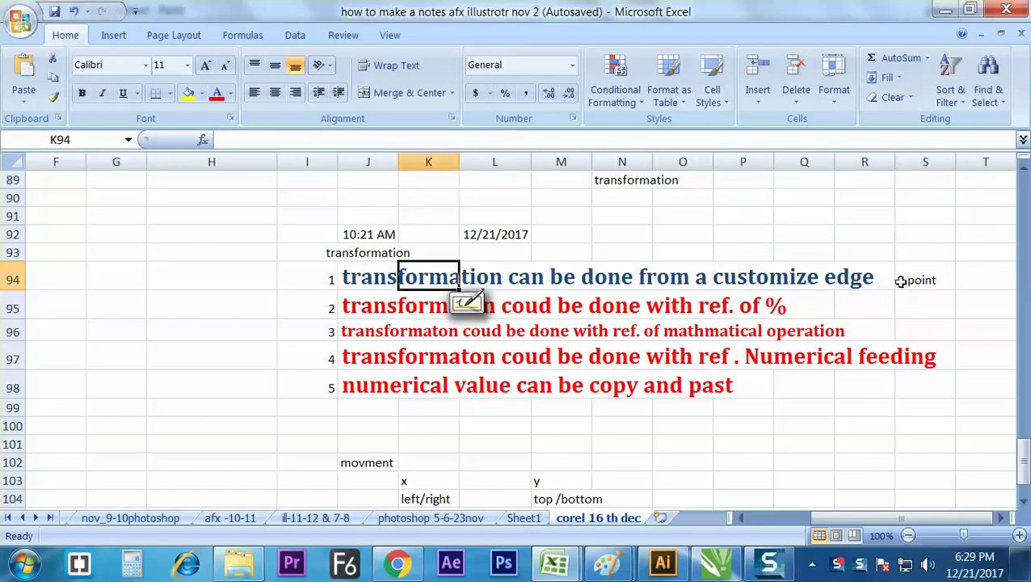
click(387, 281)
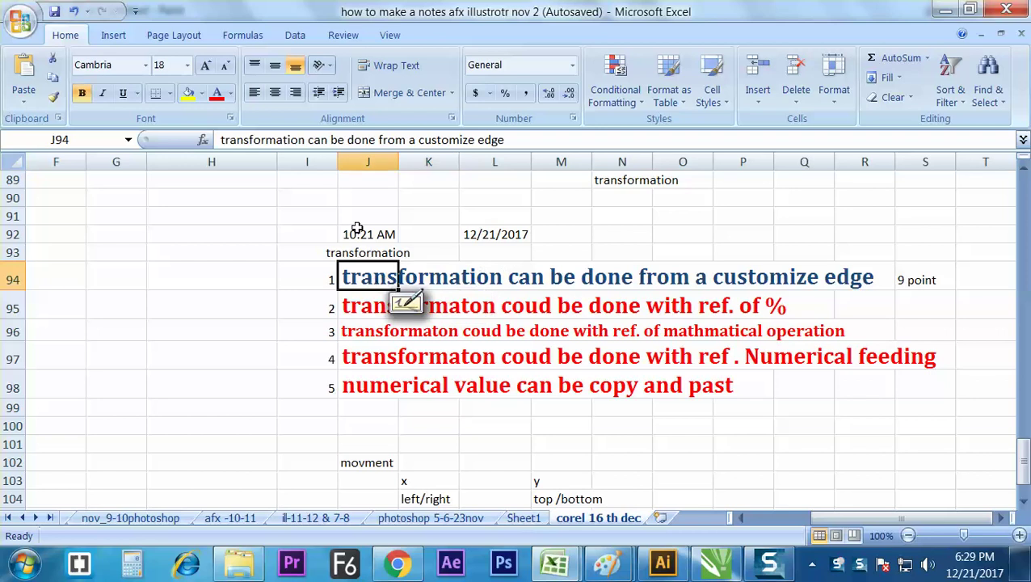
click(216, 93)
click(609, 421)
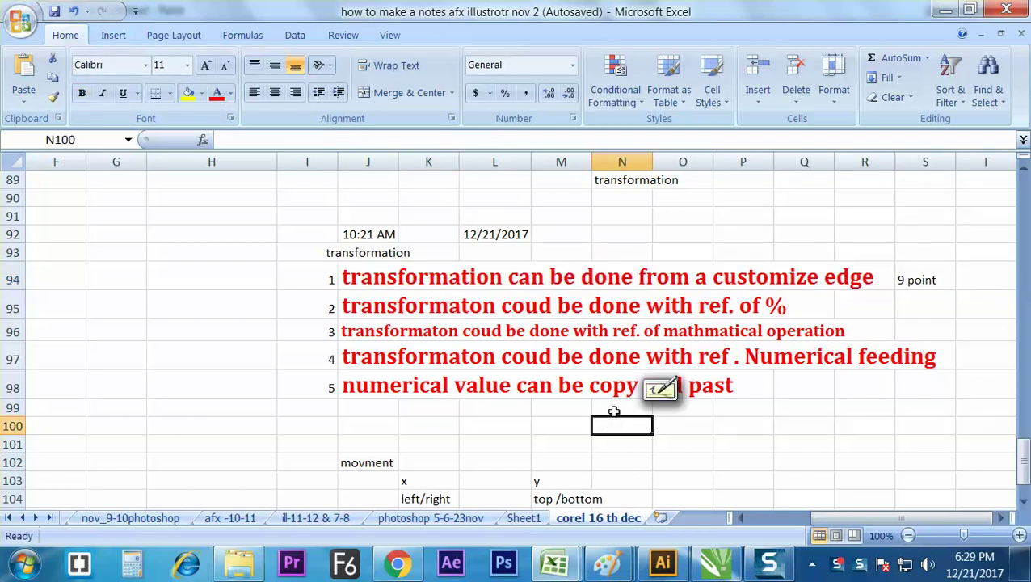
drag(1023, 450, 1013, 495)
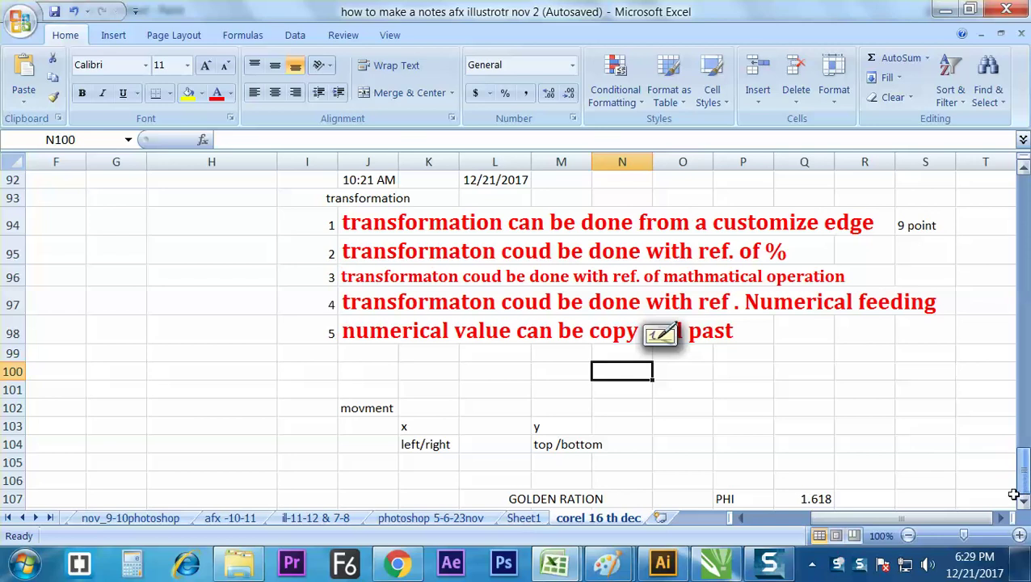
click(677, 466)
- Switch back to CorelDRAW and delete both nested rectangles
key(alt+Tab)
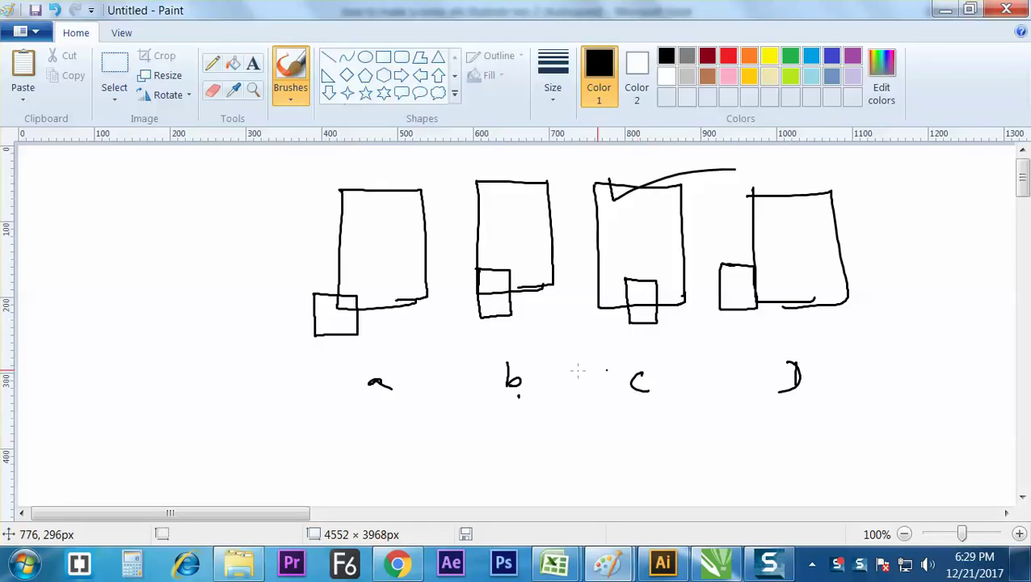
click(715, 563)
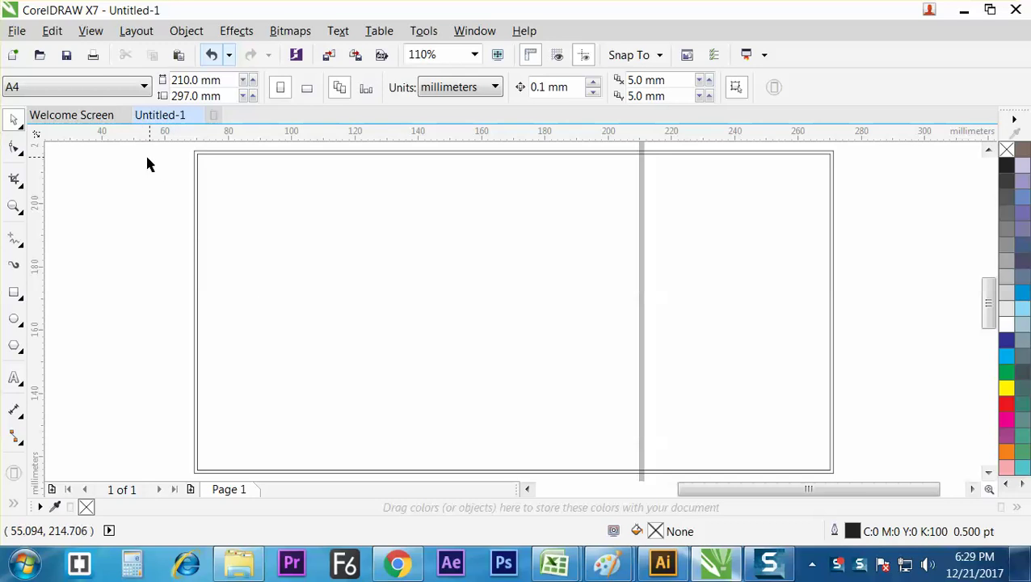
scroll(174, 171, up, 1)
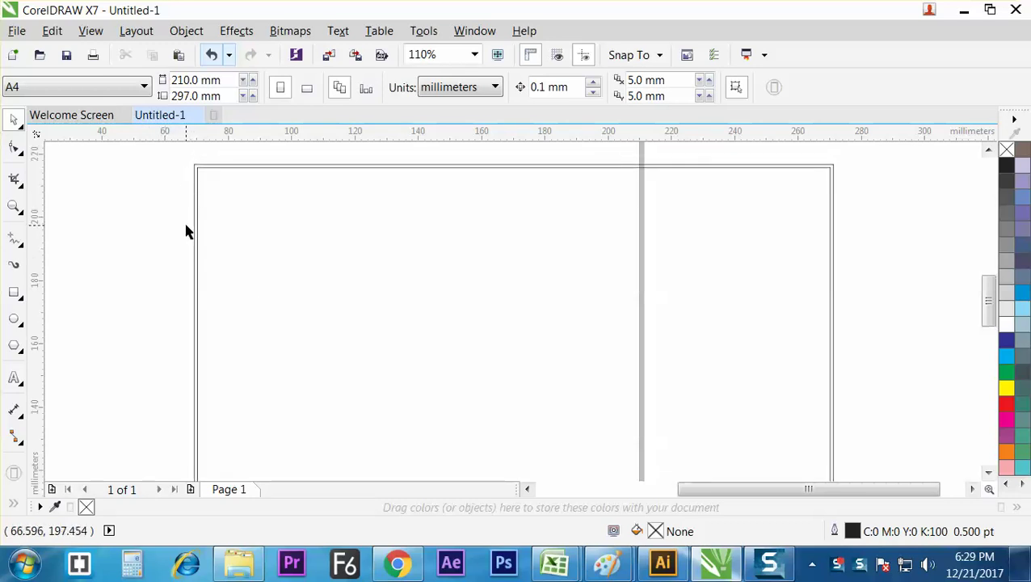
scroll(187, 225, down, 1)
scroll(190, 223, down, 5)
drag(168, 192, 407, 308)
key(Delete)
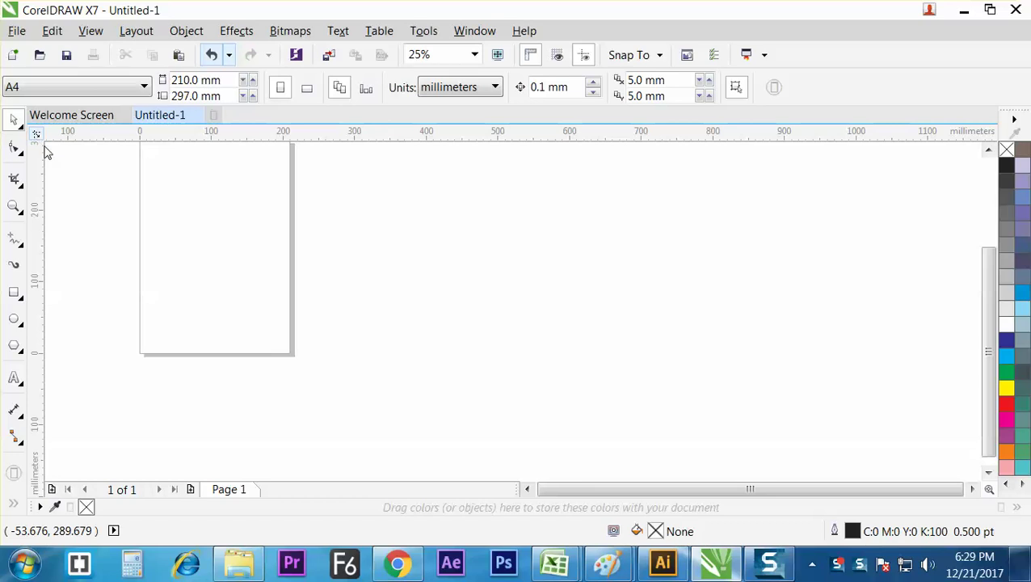
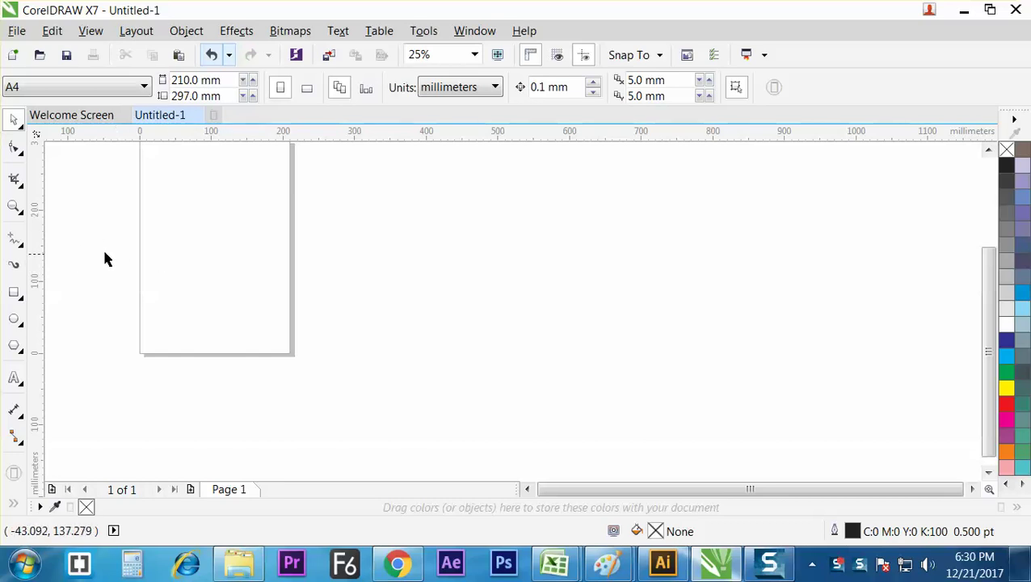
- Draw a square about 71 × 71 mm near the middle of the page with the Rectangle tool
click(14, 293)
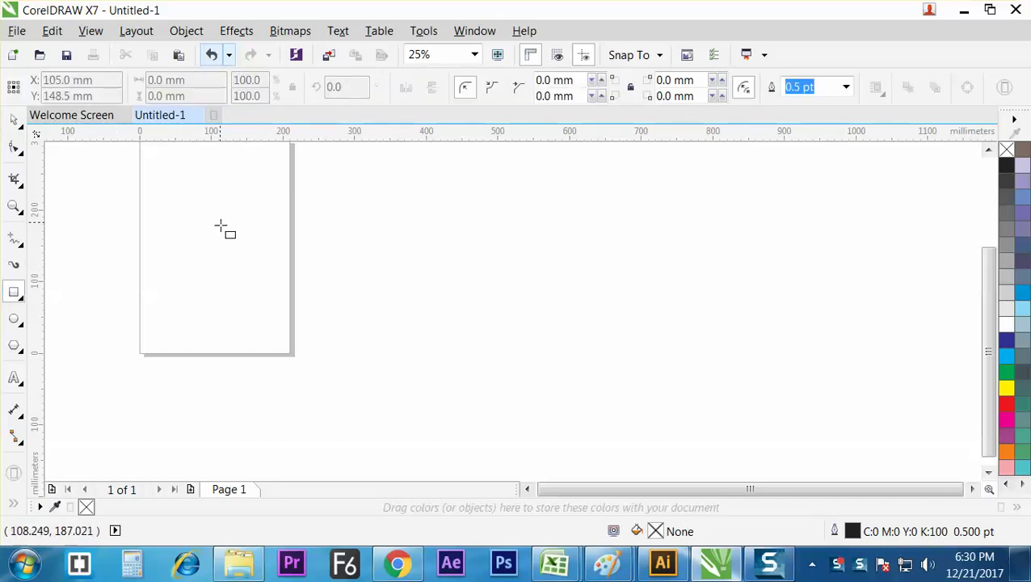
drag(187, 205, 239, 256)
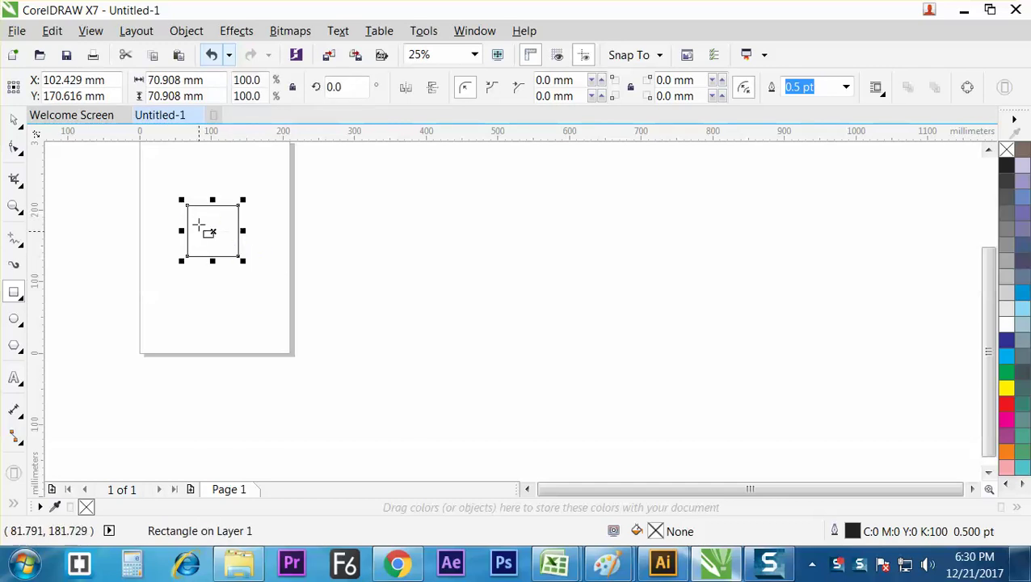
scroll(204, 232, up, 4)
scroll(200, 229, down, 2)
scroll(200, 229, down, 2)
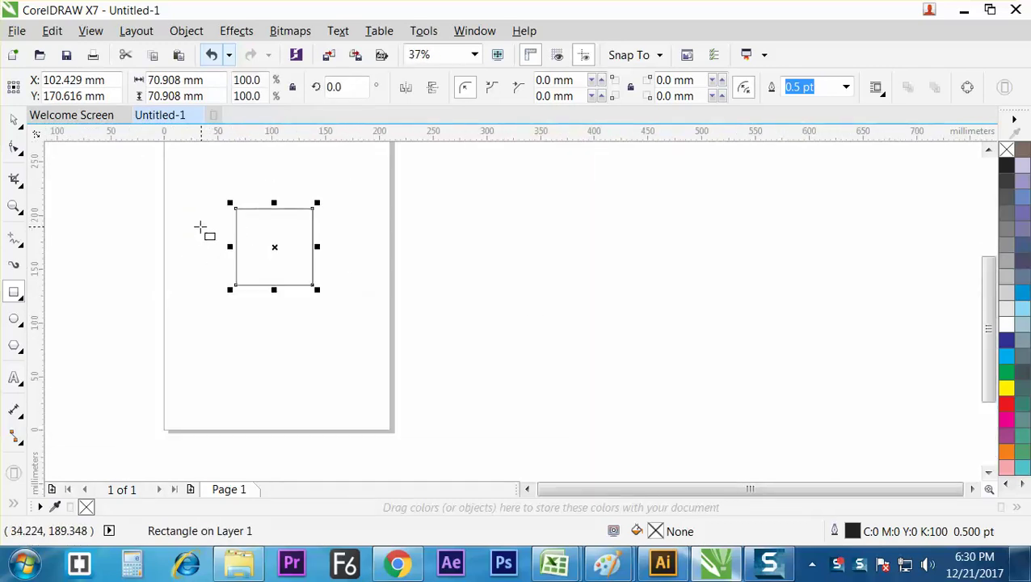
- Select the new square with the Pick tool and zoom the view to the selection
click(13, 119)
click(209, 198)
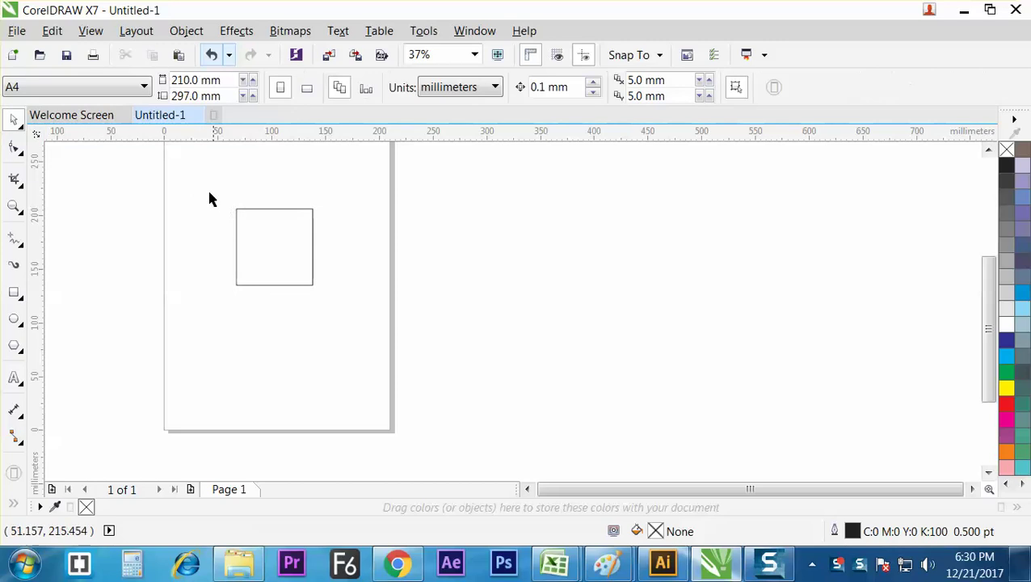
drag(203, 181, 343, 337)
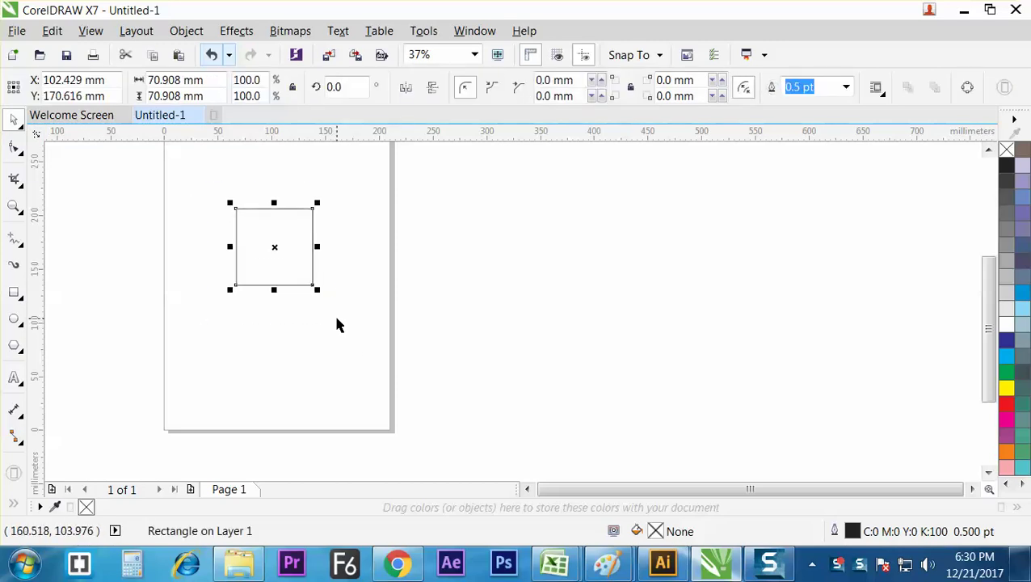
key(shift+F2)
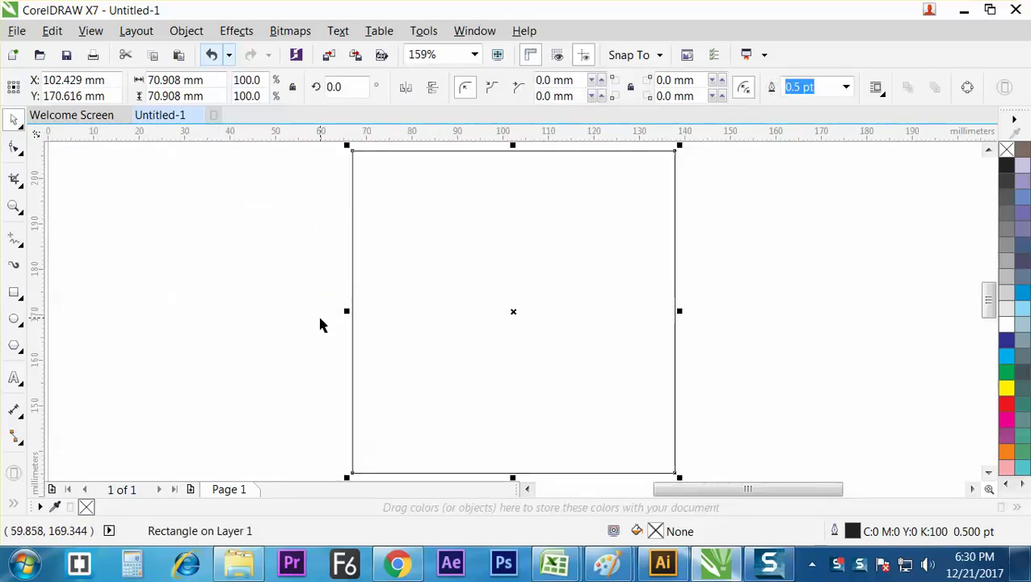
- Switch to the Excel notes workbook and review the F4, F9 and F3 view shortcuts in rows 6 to 8
mouse_move(554, 563)
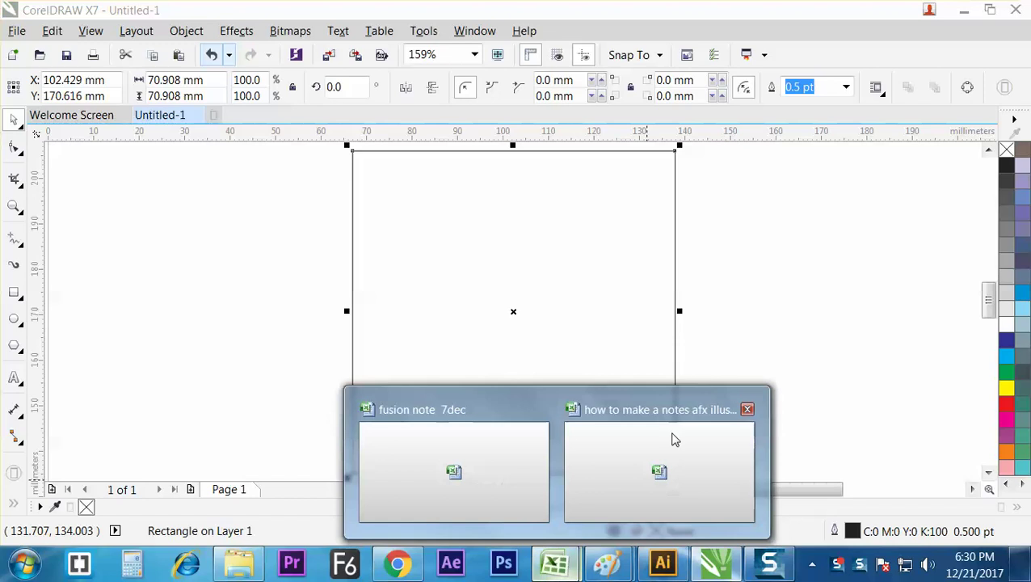
click(715, 468)
drag(1015, 466, 1016, 201)
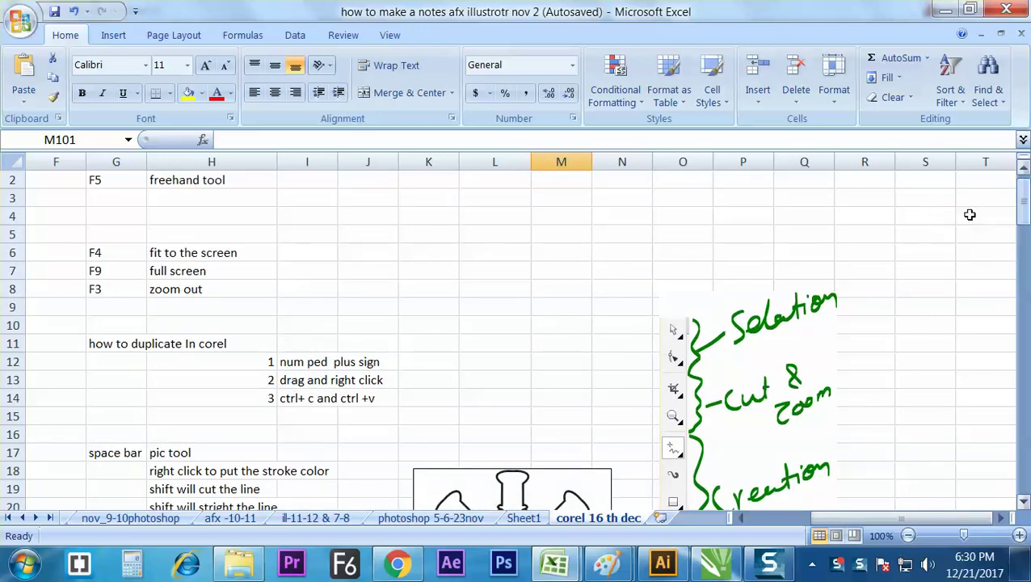
click(203, 251)
click(130, 247)
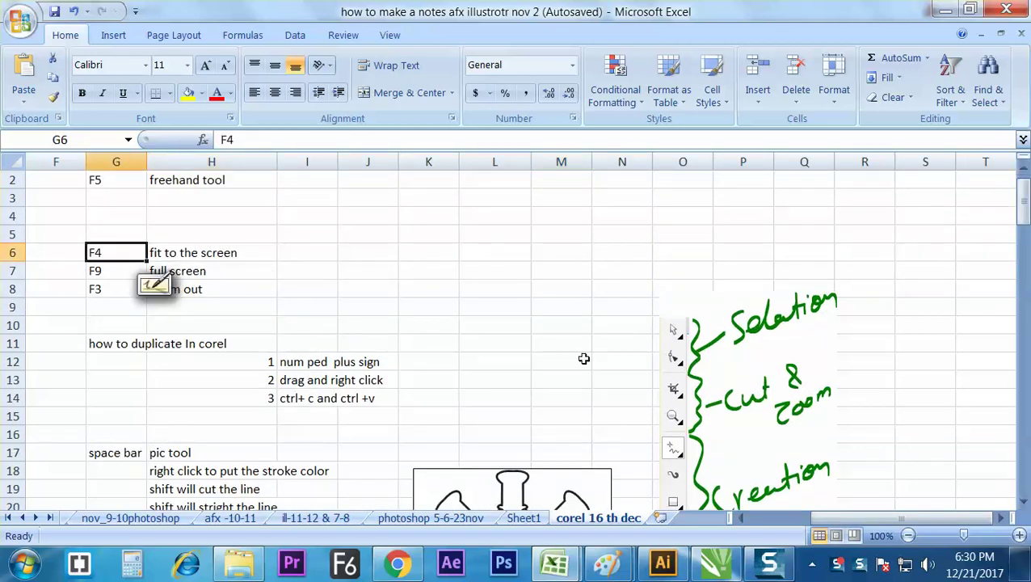
click(233, 273)
click(121, 289)
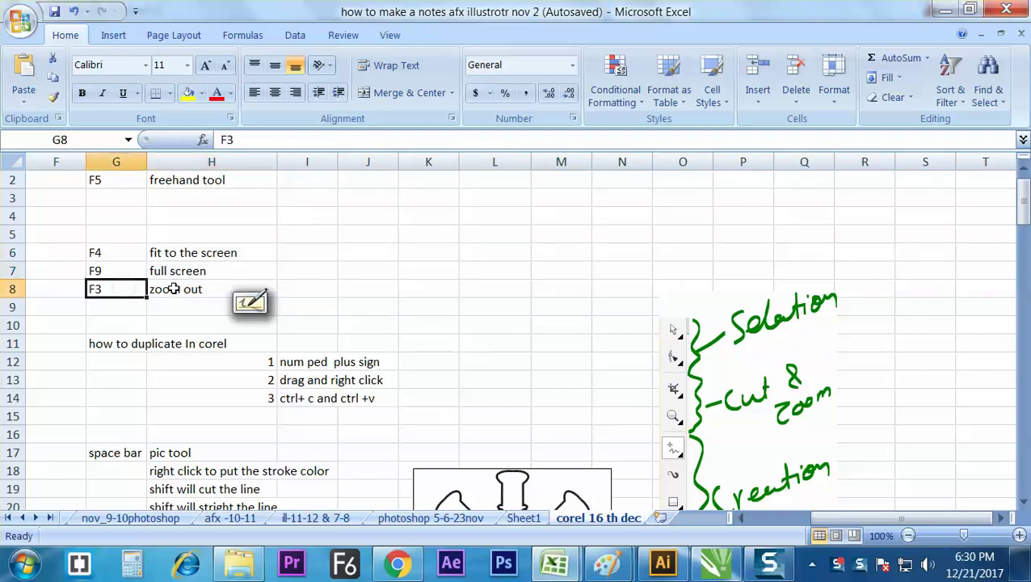
click(194, 291)
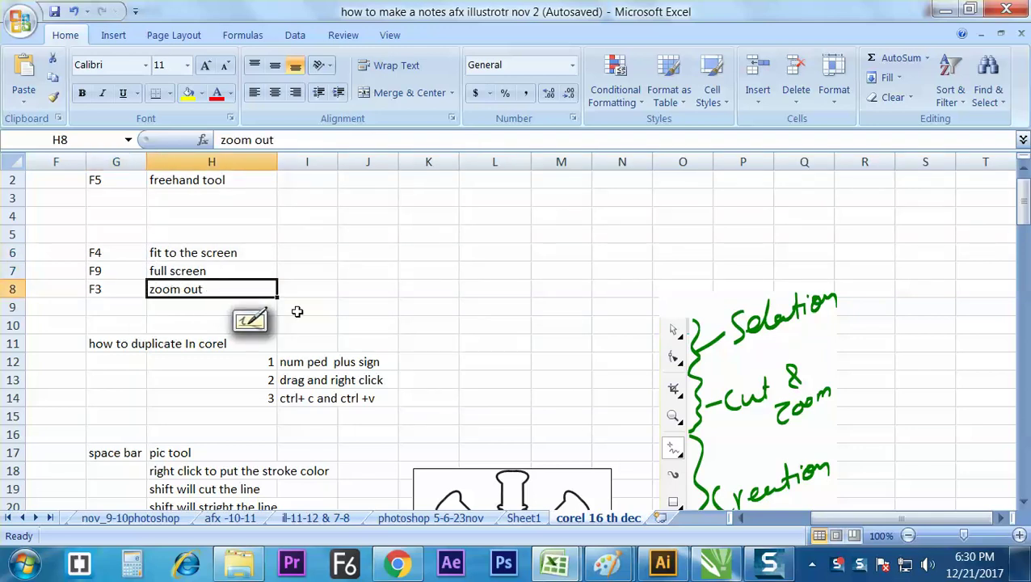
- Return to CorelDRAW with the square selected and open the Windows On-Screen Keyboard over it
click(715, 563)
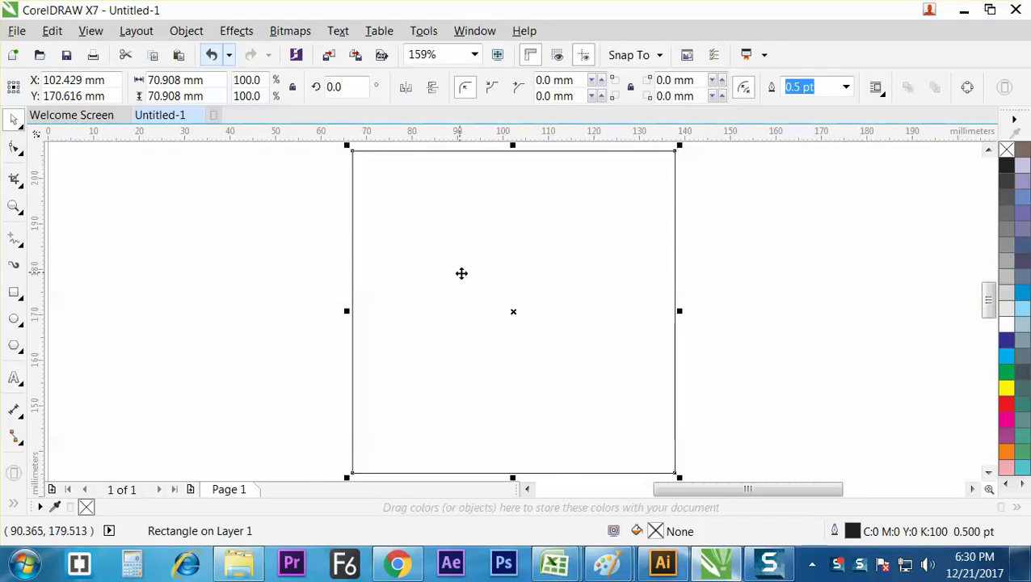
click(734, 289)
click(616, 292)
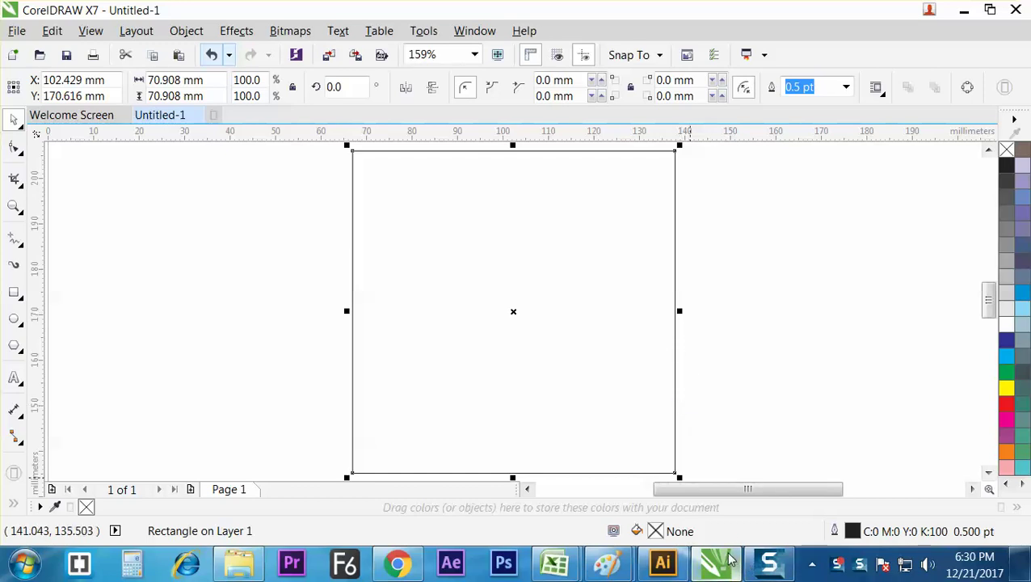
key(super+r)
key(Return)
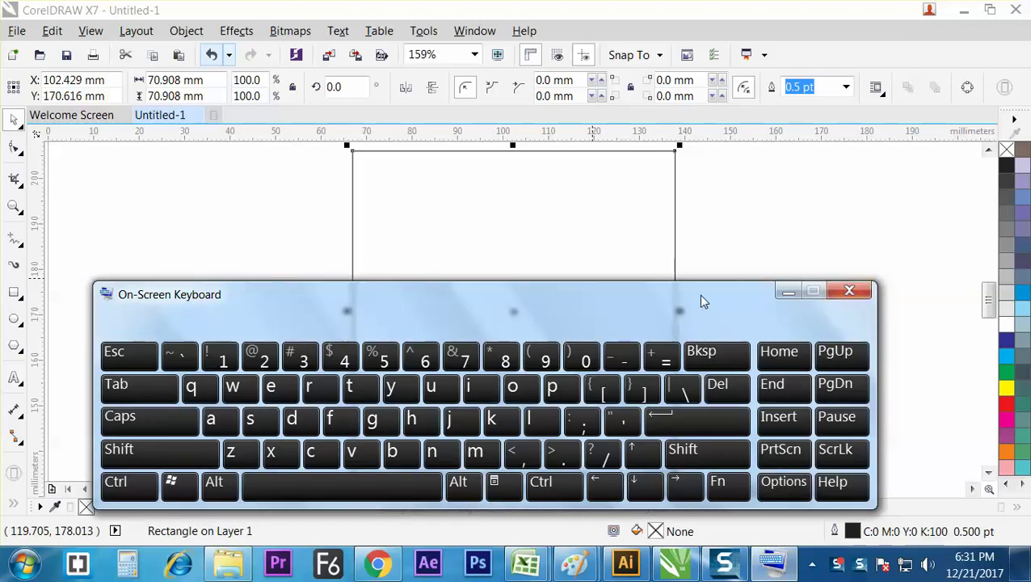
- Close the On-Screen Keyboard and move the square to about X 129 mm, Y 166 mm
drag(703, 296, 667, 285)
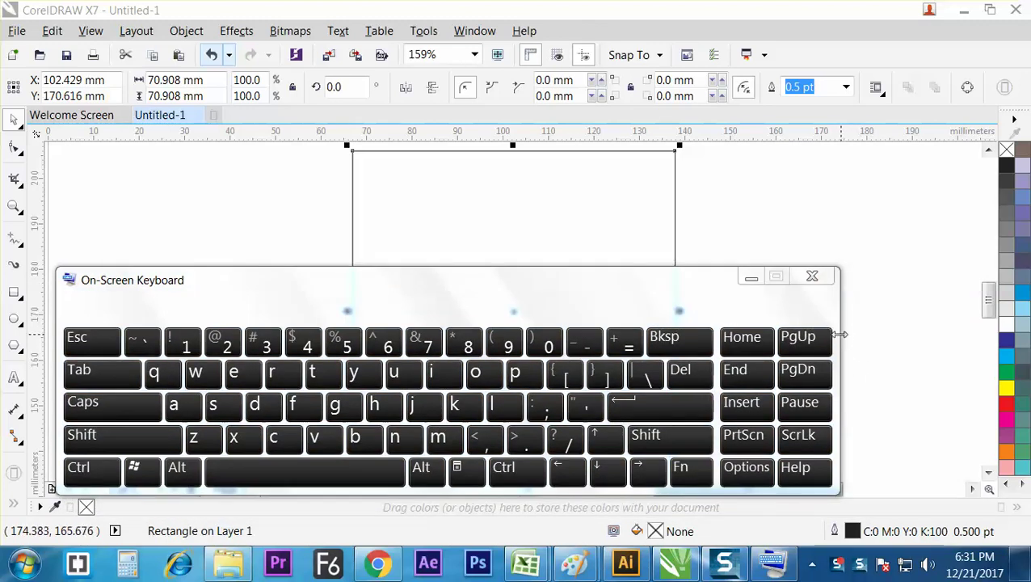
click(812, 276)
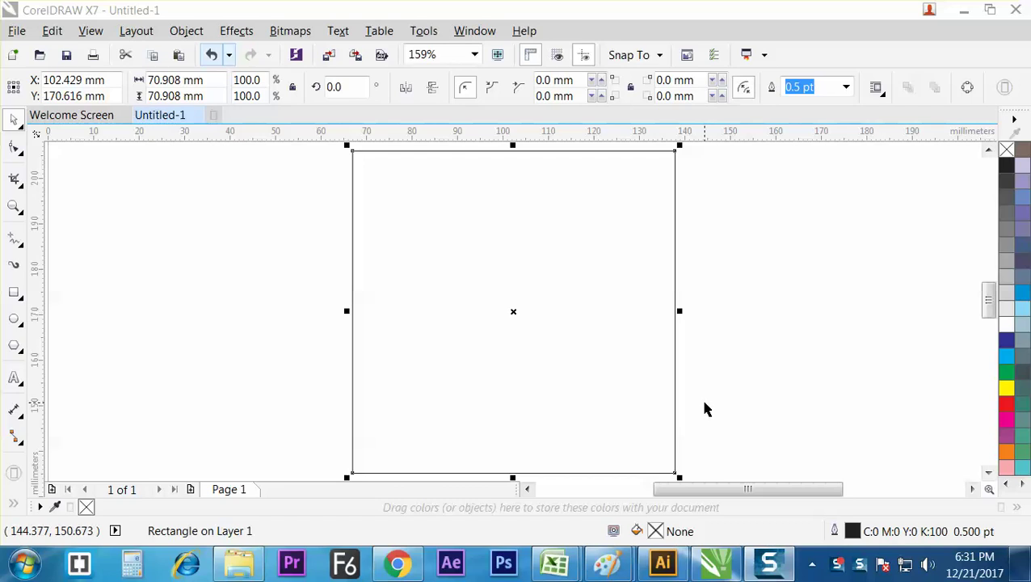
click(780, 349)
click(622, 342)
drag(621, 342, 743, 364)
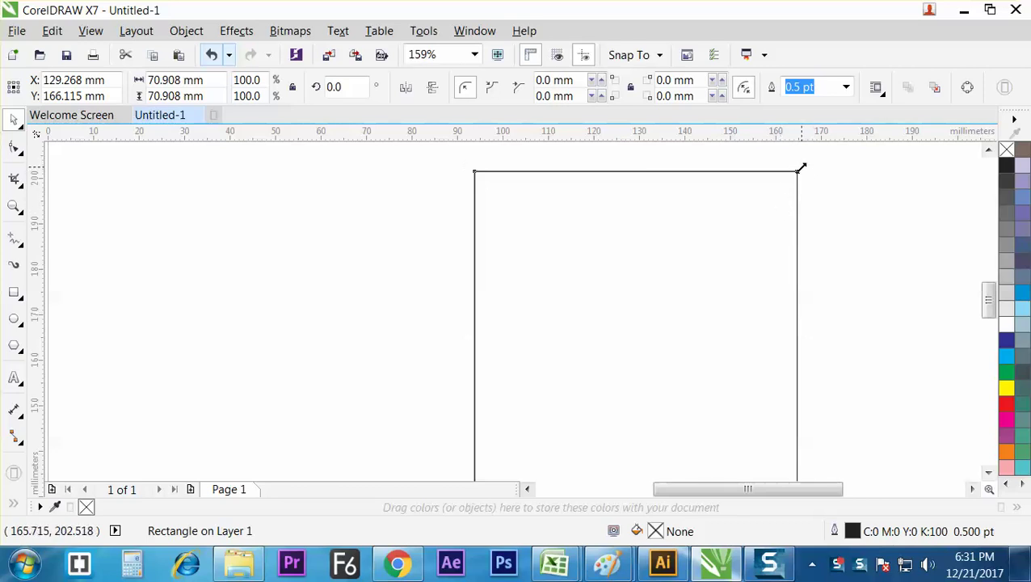
- Create a concentric copy of the square inside it, scaled proportionally to about 27.5 × 27.5 mm, and select it
drag(802, 166, 717, 268)
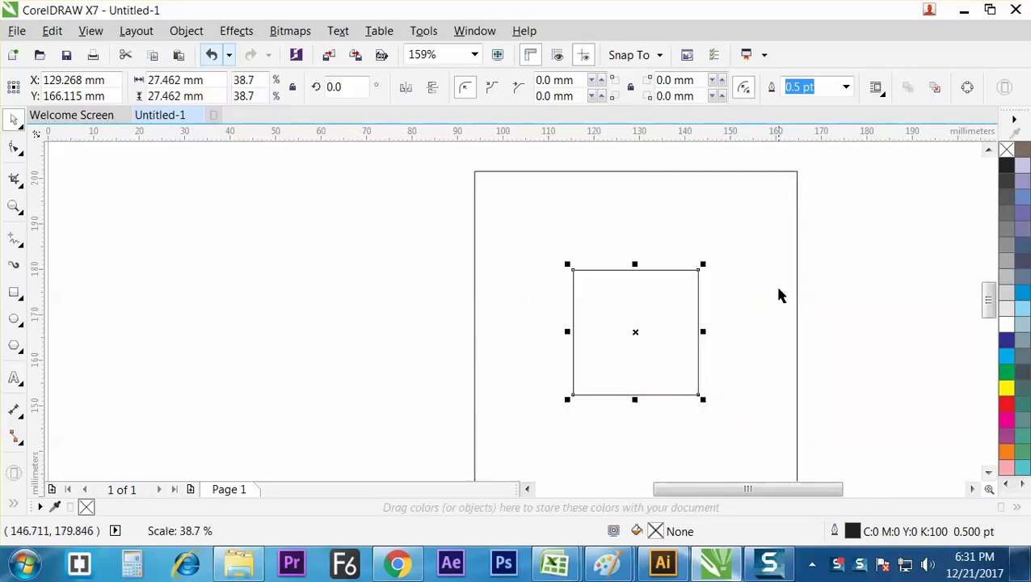
click(849, 287)
click(698, 356)
click(826, 371)
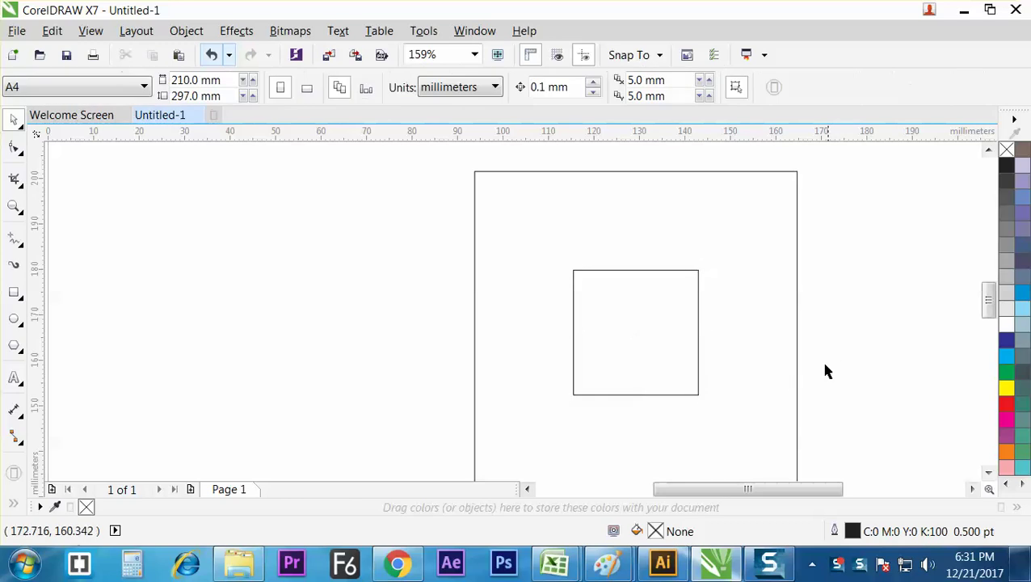
click(685, 367)
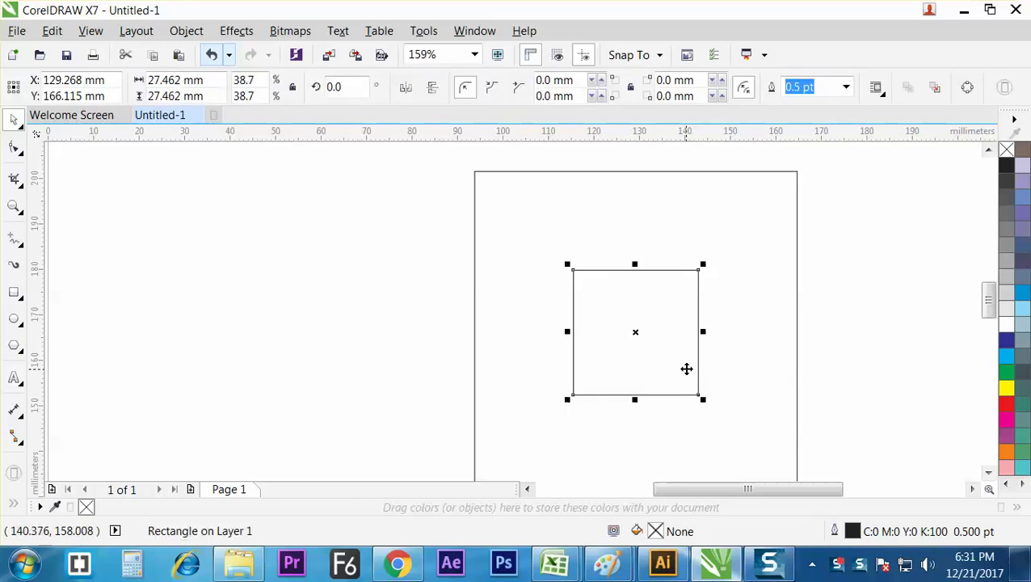
- Move the small square outside the large one on its left and place a copy up and left of it, centred at about X 44 mm, Y 188 mm
scroll(686, 368, down, 4)
click(773, 370)
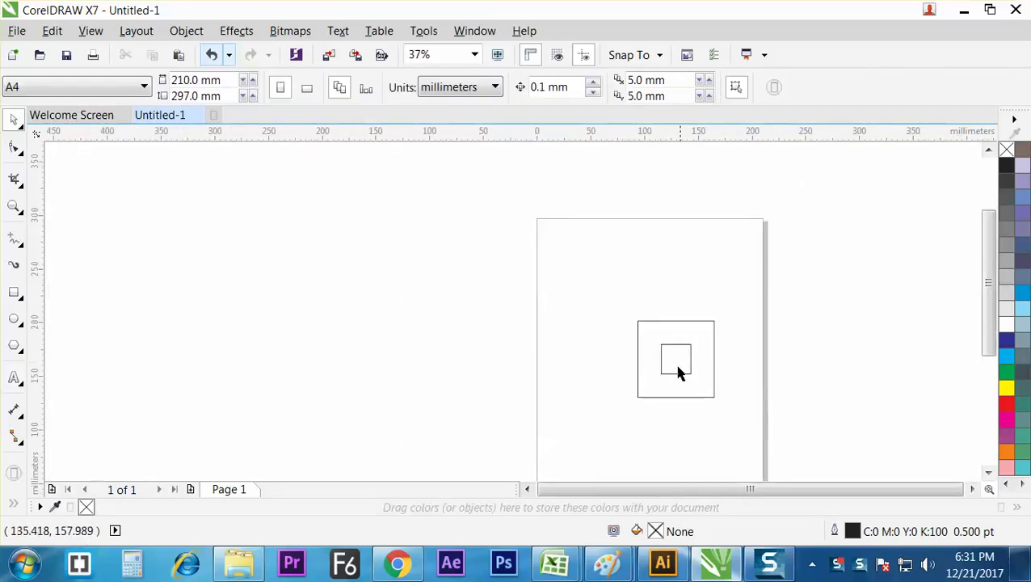
drag(679, 370, 615, 384)
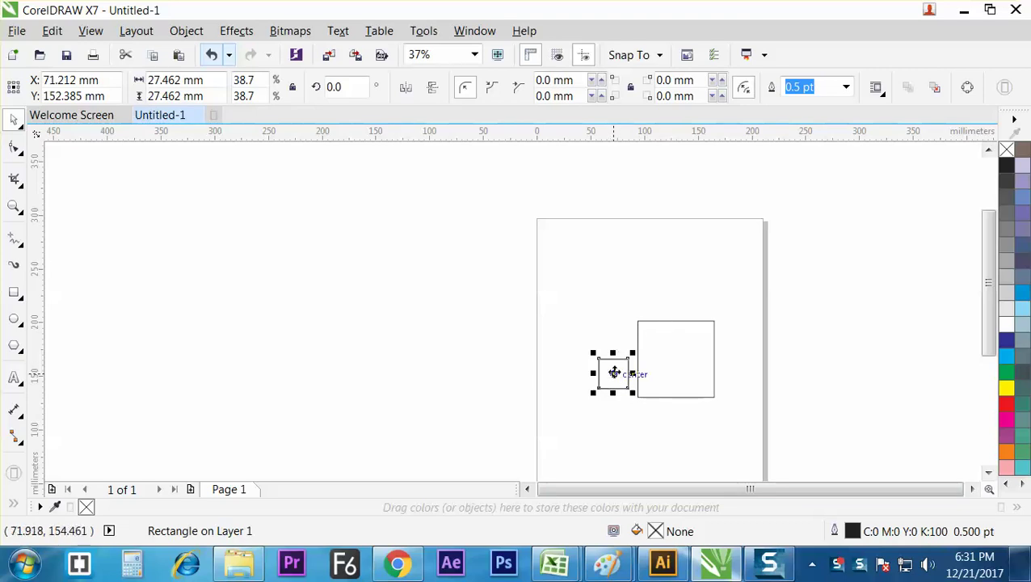
drag(614, 371, 583, 334)
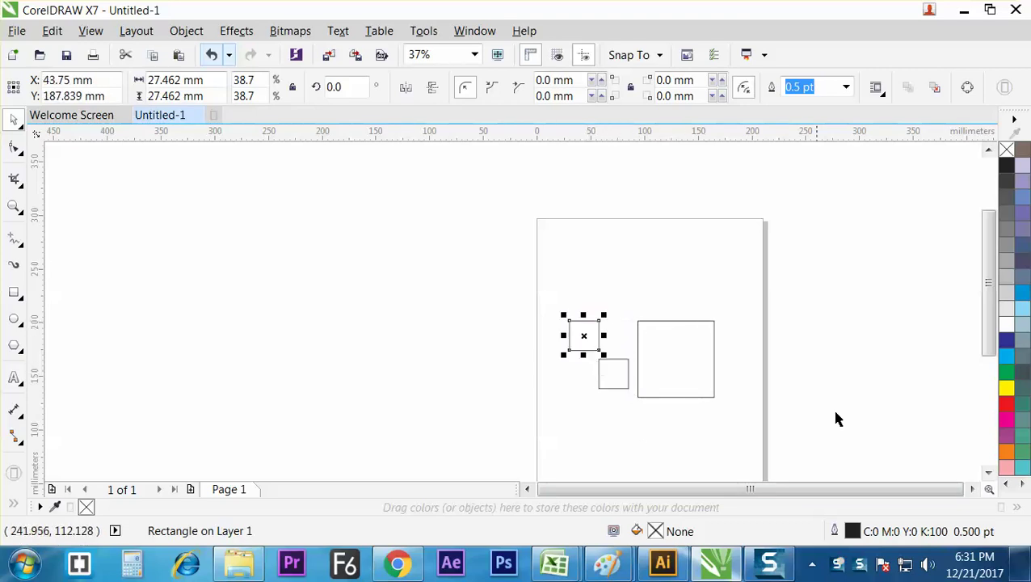
- Fill the upper small square green, the lower small square red and the large square dark blue
click(1005, 372)
click(627, 386)
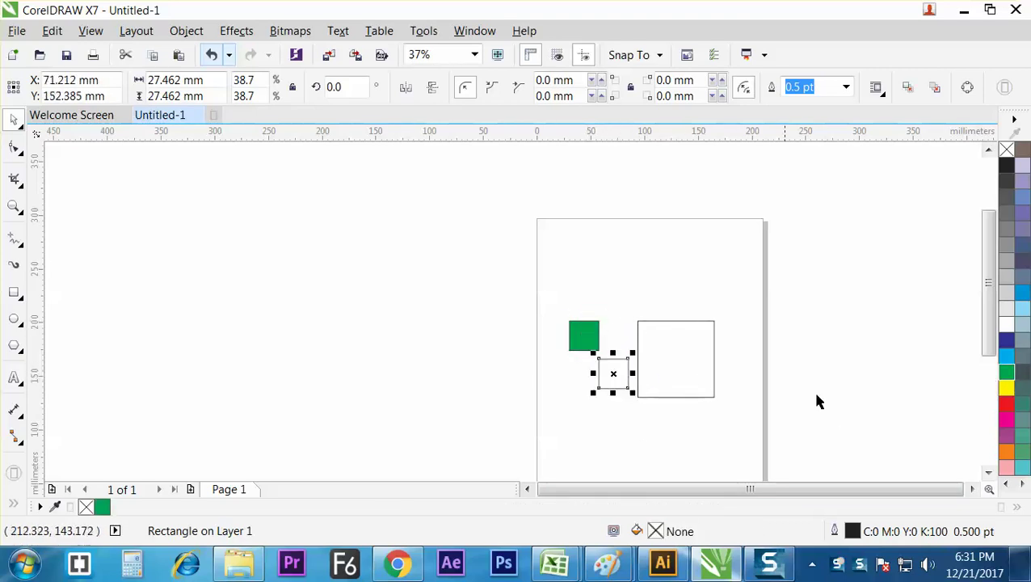
click(1004, 403)
click(669, 370)
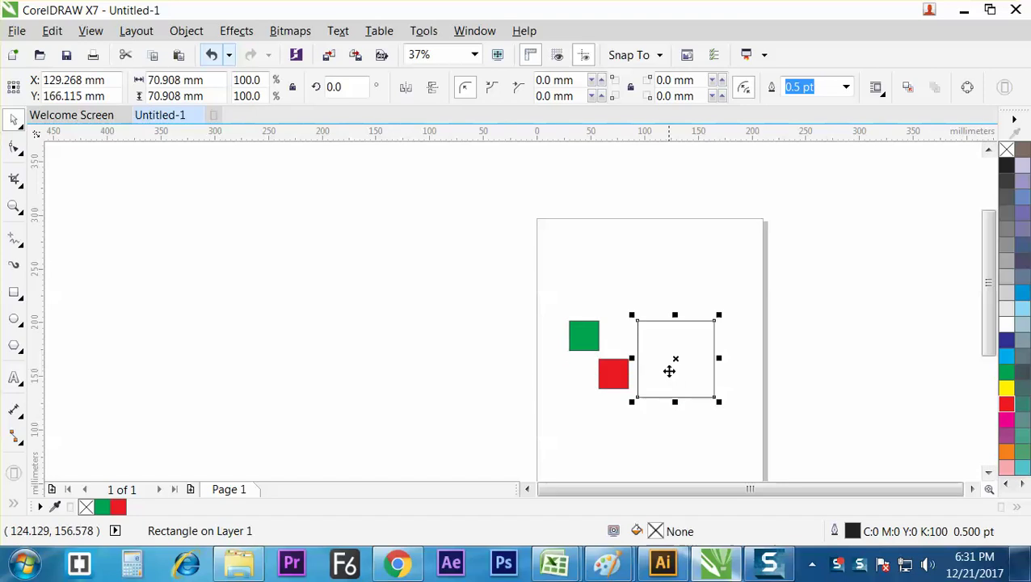
click(1005, 340)
click(834, 369)
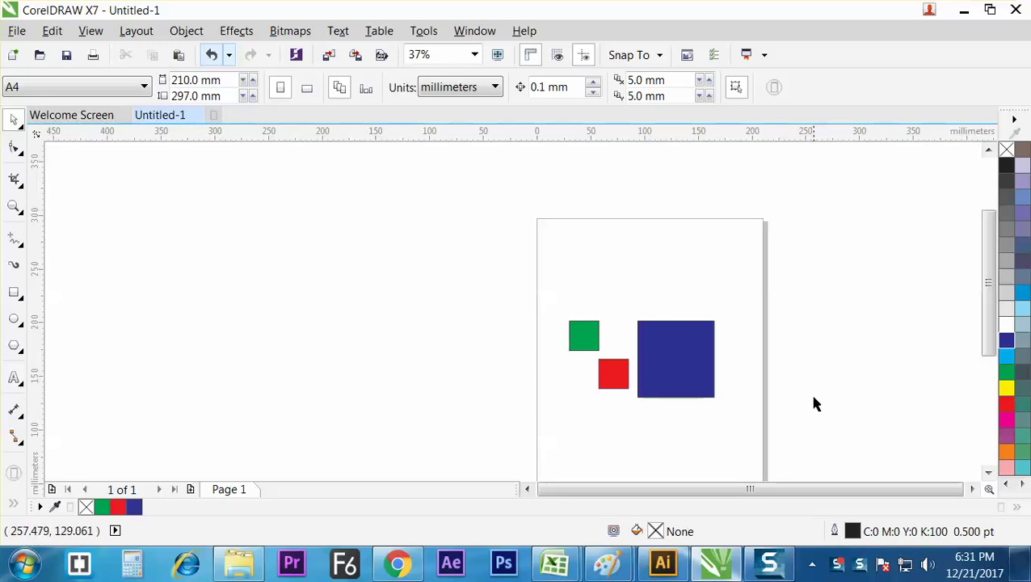
- Select the green, red and blue squares together with a marquee around them, repeating the selection to demonstrate it
click(584, 337)
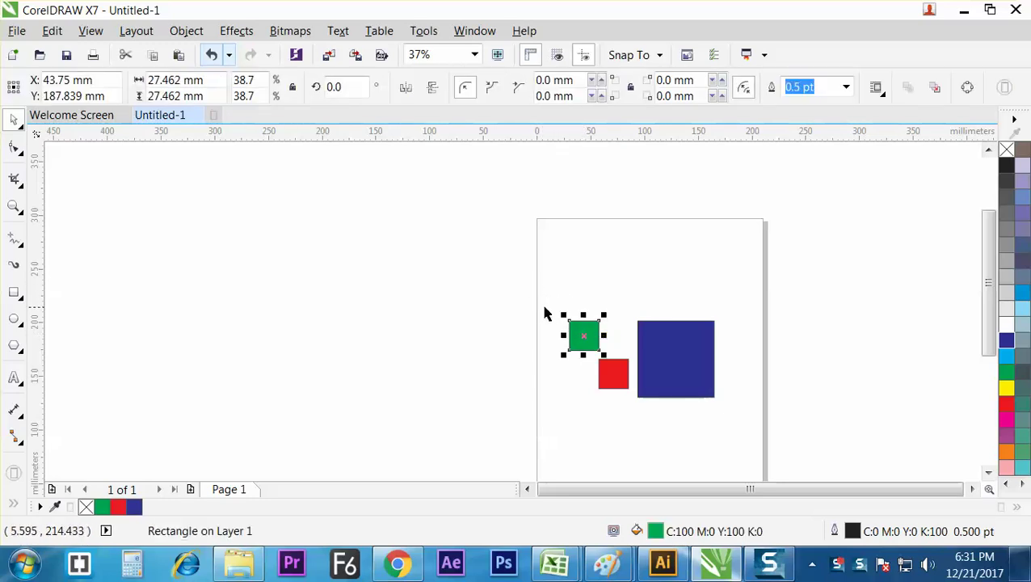
drag(538, 282, 736, 434)
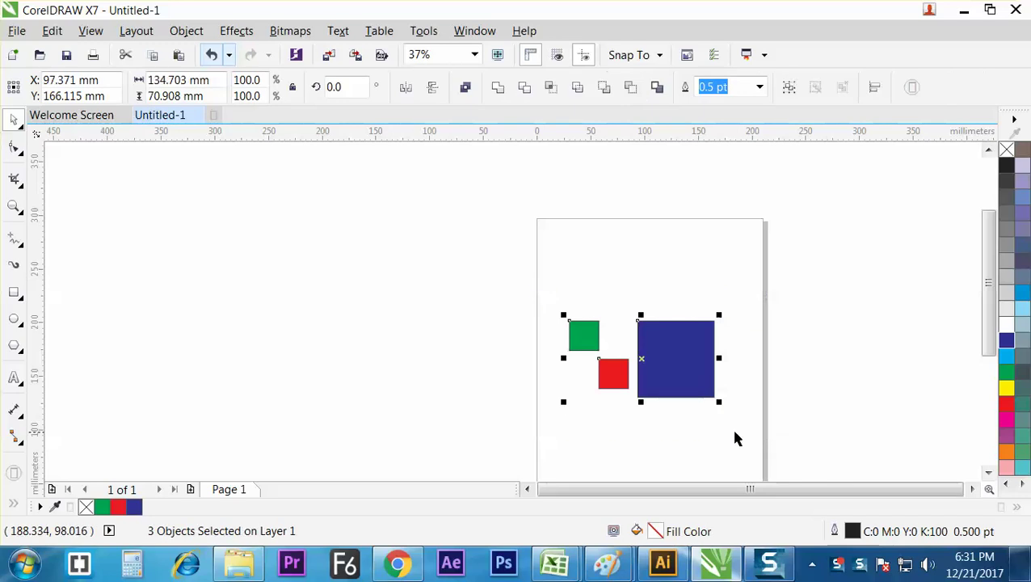
click(695, 433)
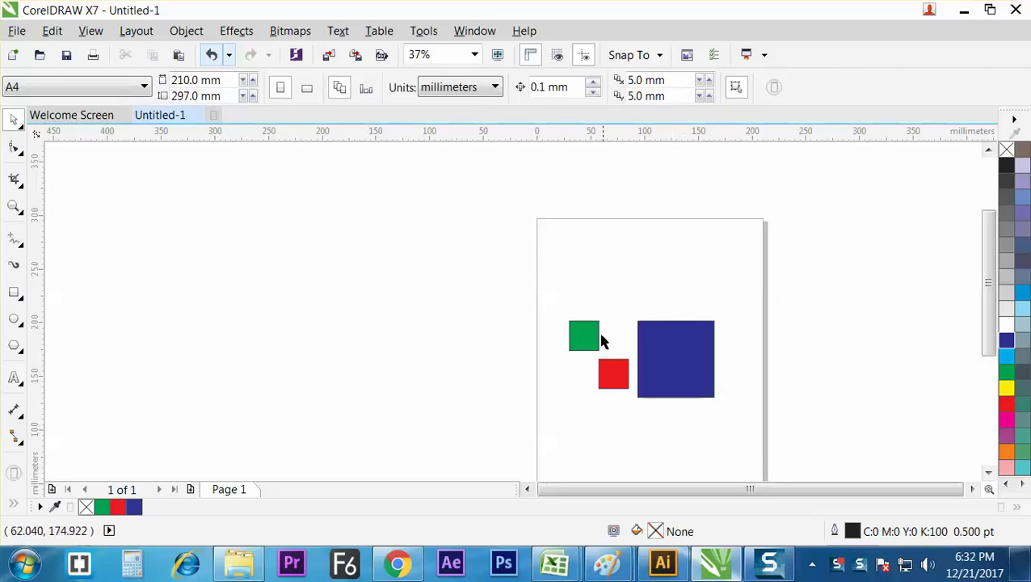
drag(541, 280, 741, 446)
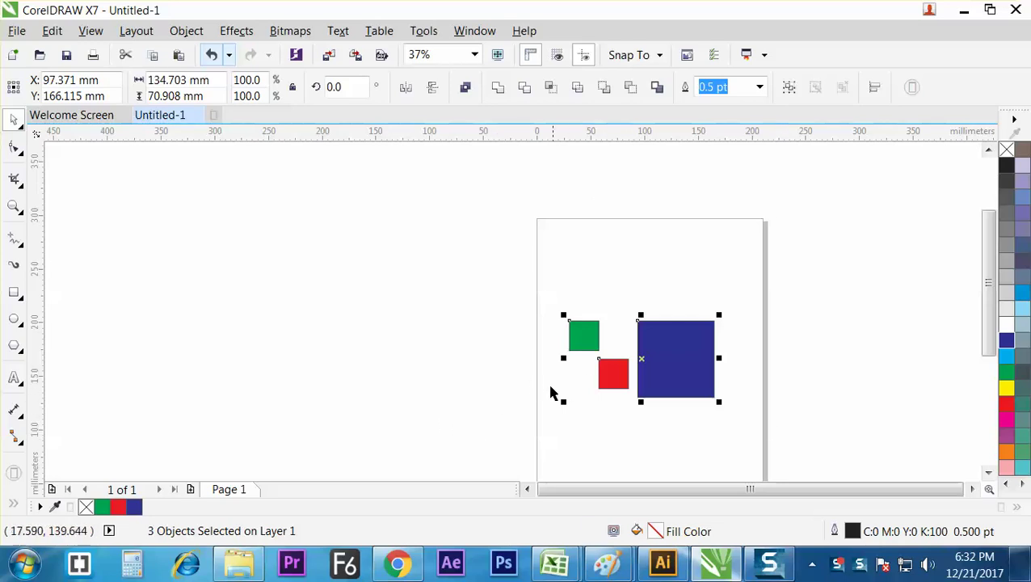
drag(539, 286, 739, 444)
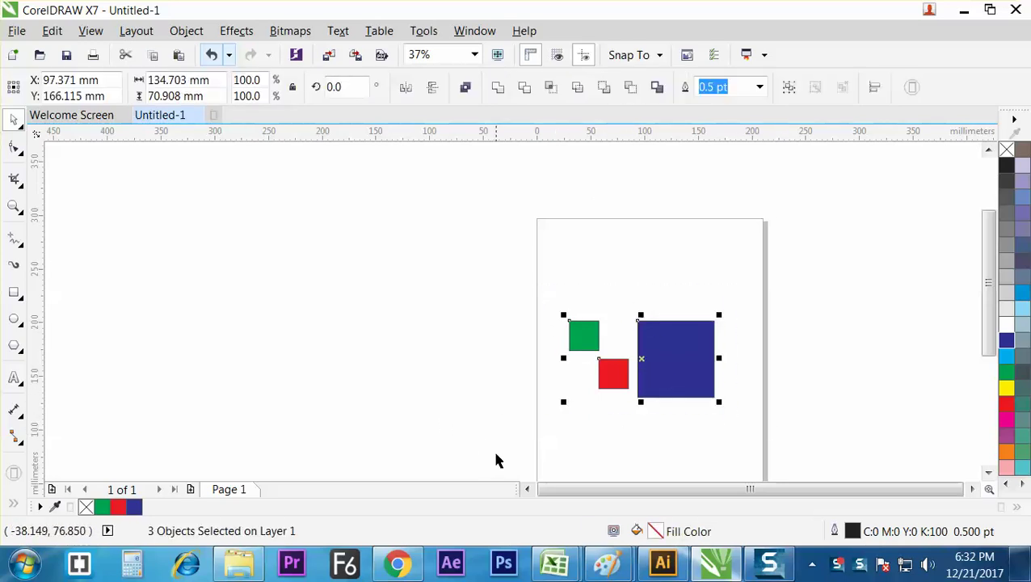
click(520, 456)
drag(536, 288, 743, 428)
click(562, 424)
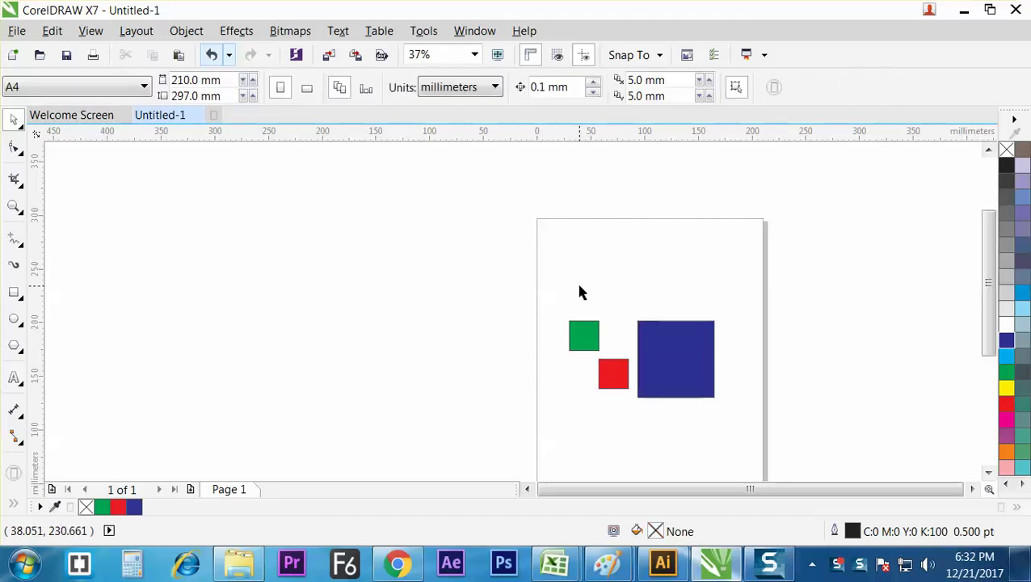
drag(527, 278, 757, 445)
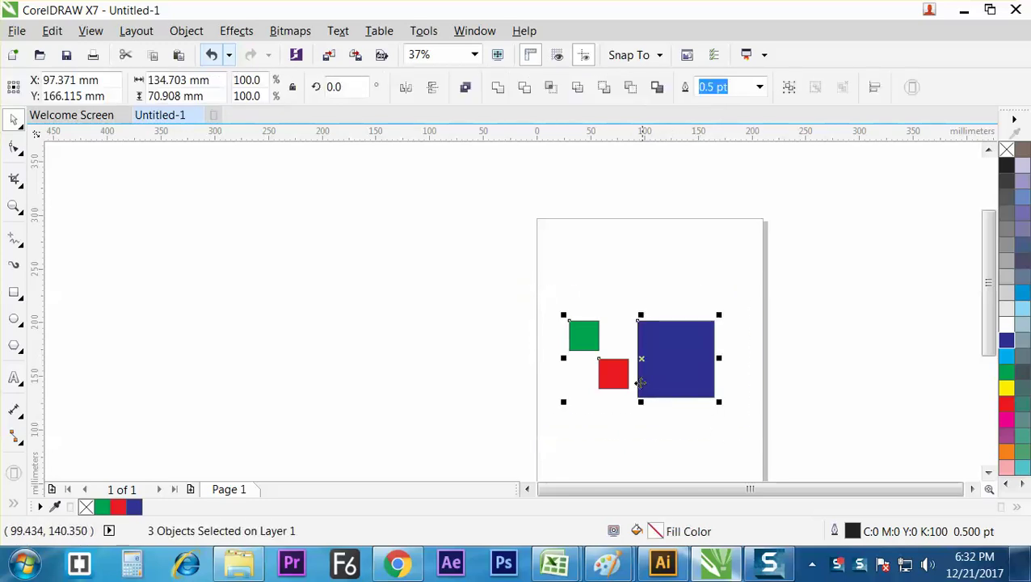
drag(519, 279, 747, 427)
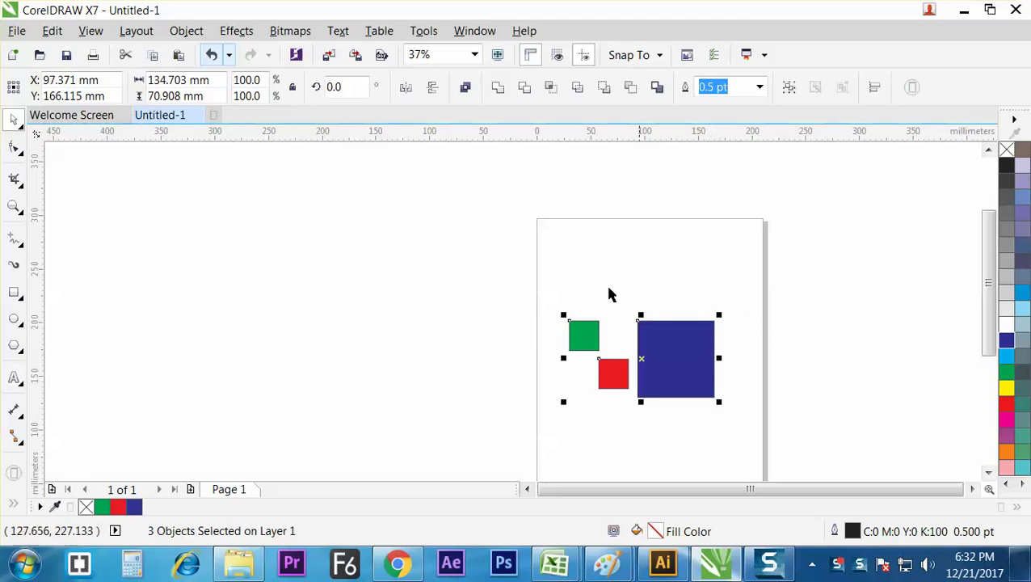
drag(533, 277, 790, 449)
- Open the Align and Distribute docker for the three selected squares and place it on the empty area left of the page
click(875, 95)
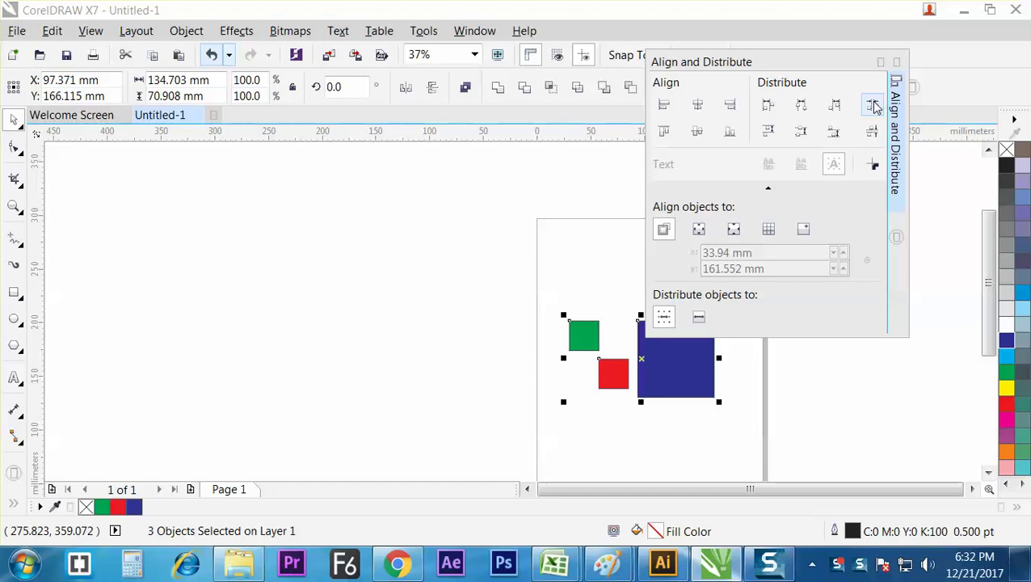
drag(796, 71, 795, 176)
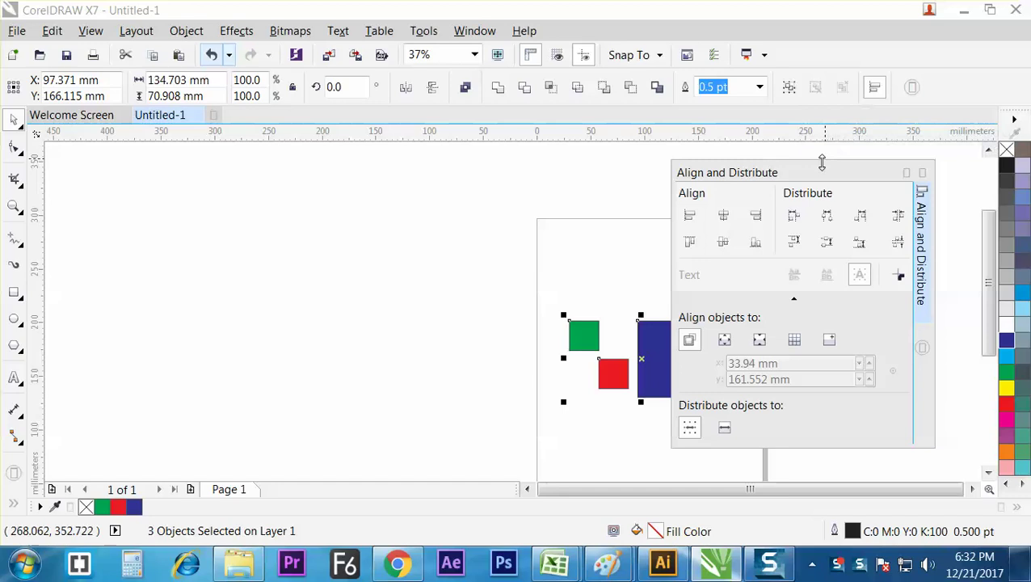
drag(778, 182, 356, 193)
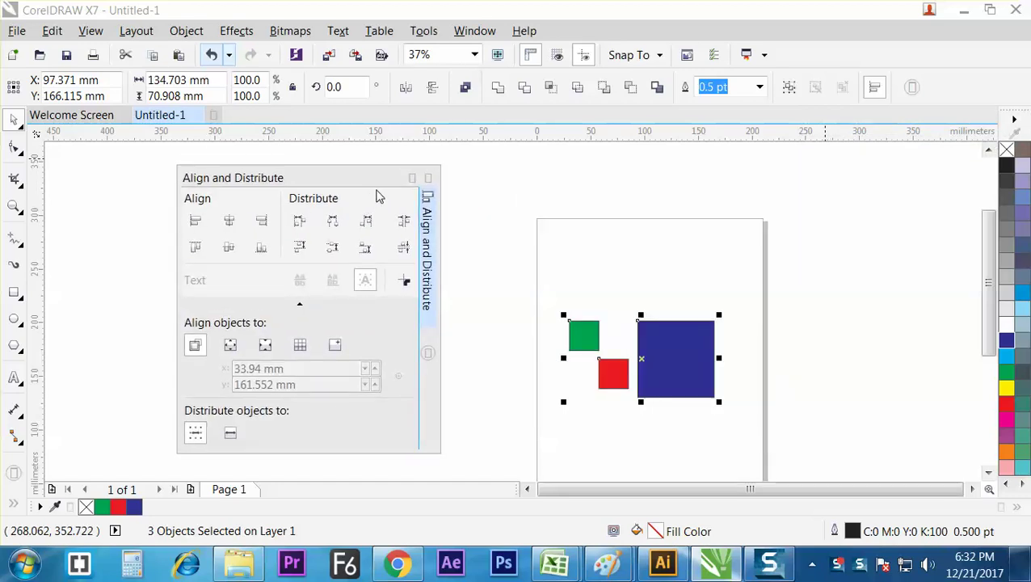
- Review the Object alignment commands and their shortcut letters, and shift the Align and Distribute docker slightly further from the page
click(186, 31)
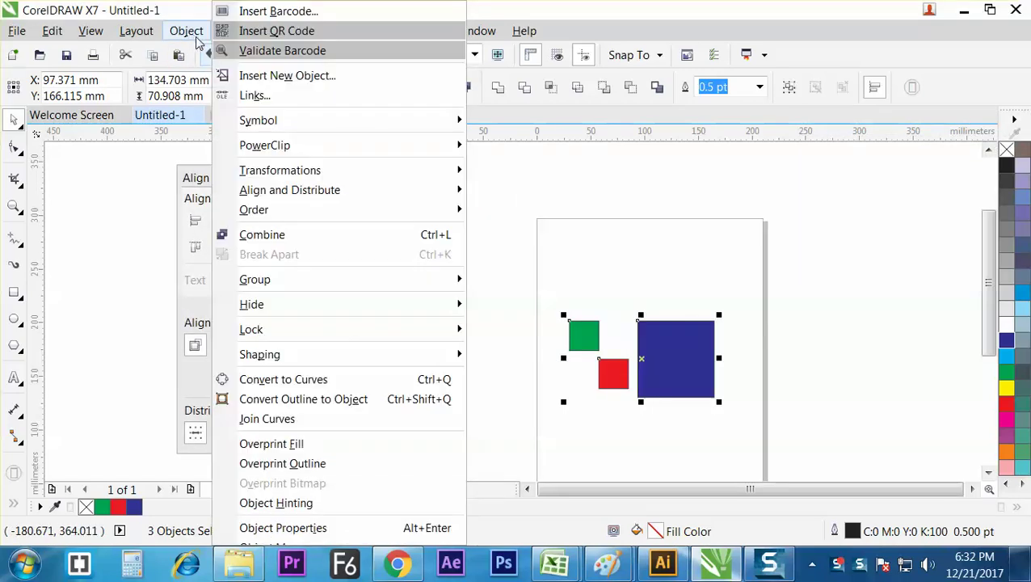
mouse_move(294, 193)
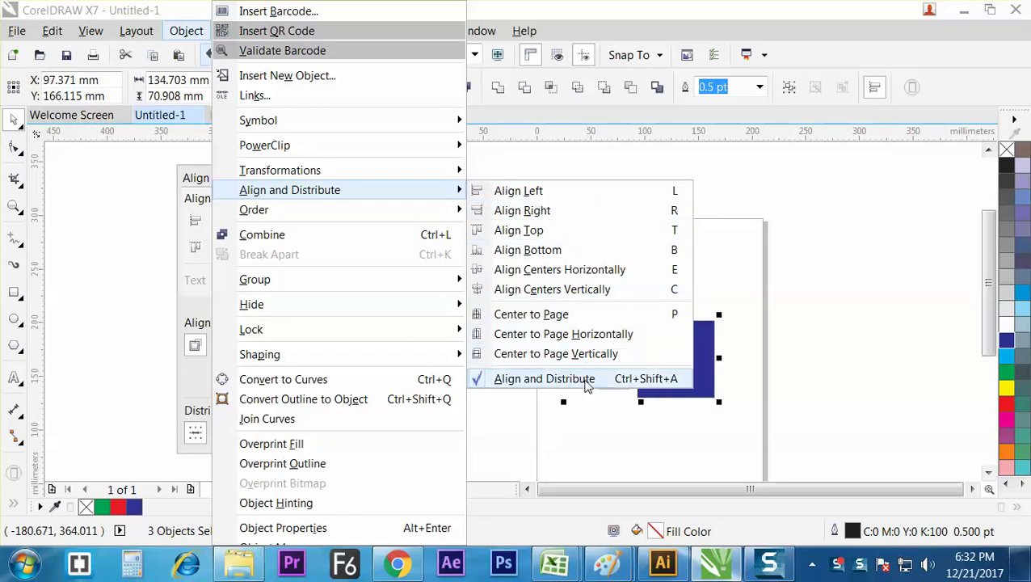
click(557, 160)
drag(314, 183, 269, 176)
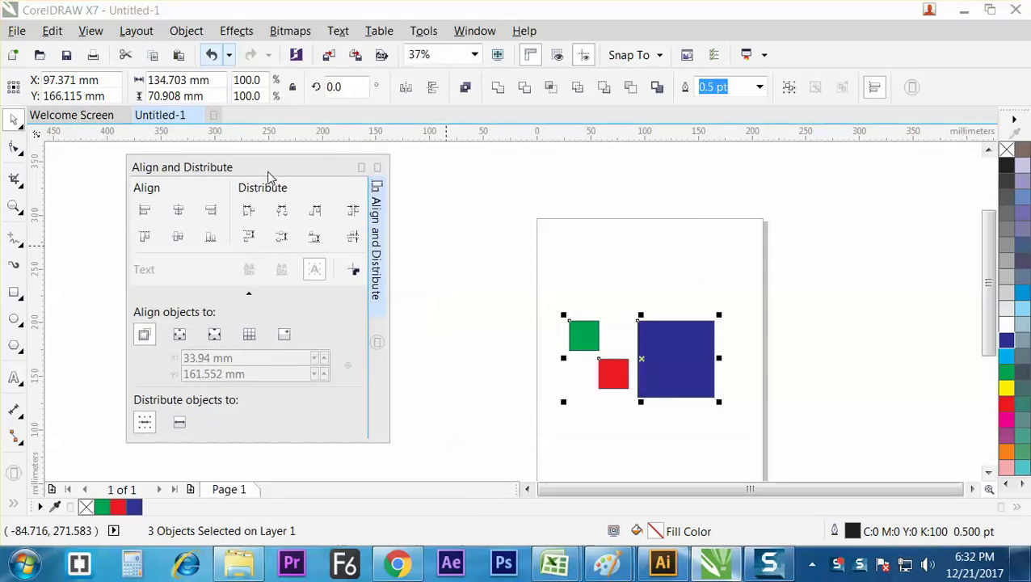
- Try left-aligning the three squares, first from the docker and again on a marquee selection, undoing each alignment
click(145, 211)
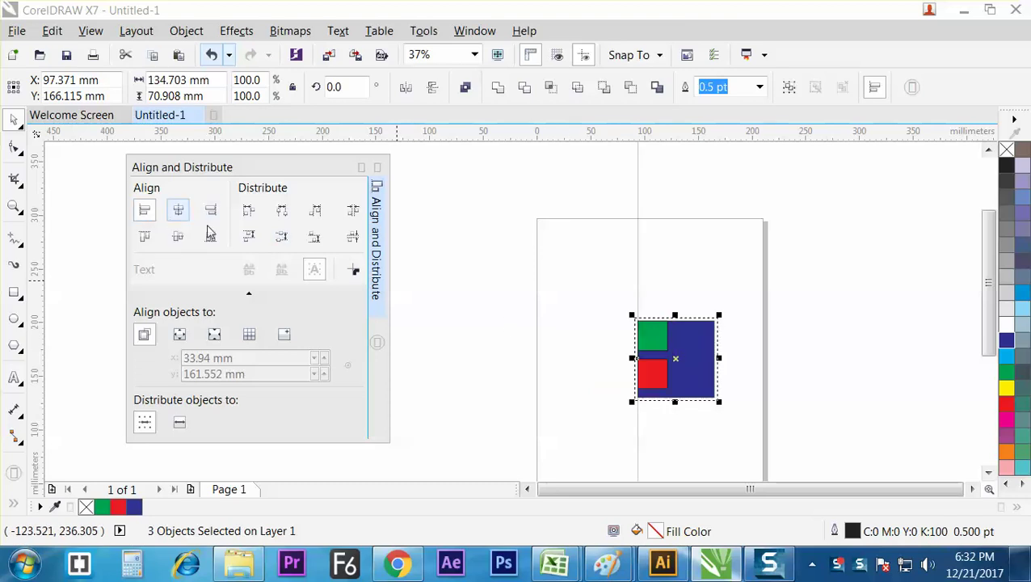
click(538, 331)
key(ctrl+z)
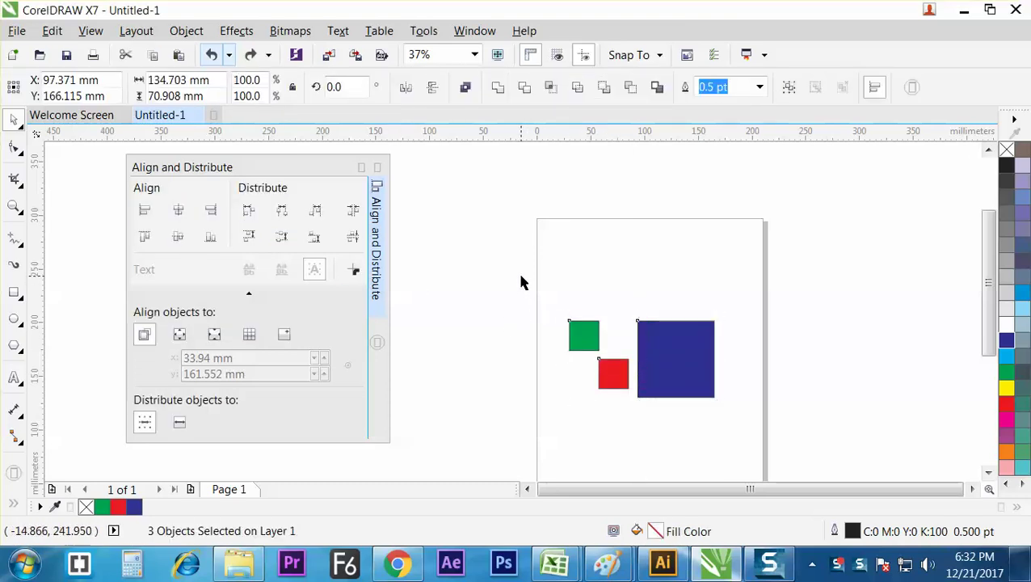
drag(521, 282, 748, 458)
key(l)
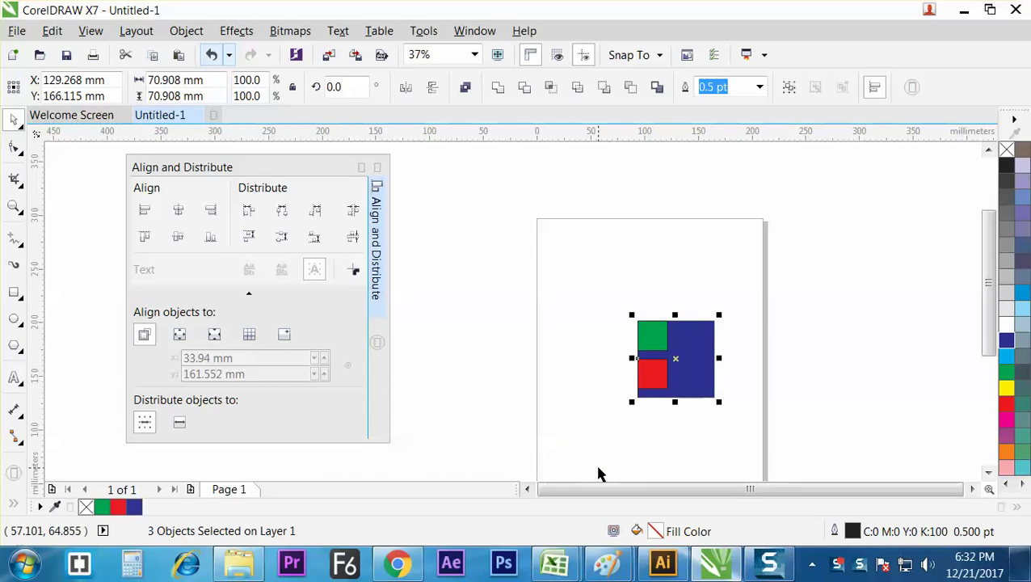
key(ctrl+z)
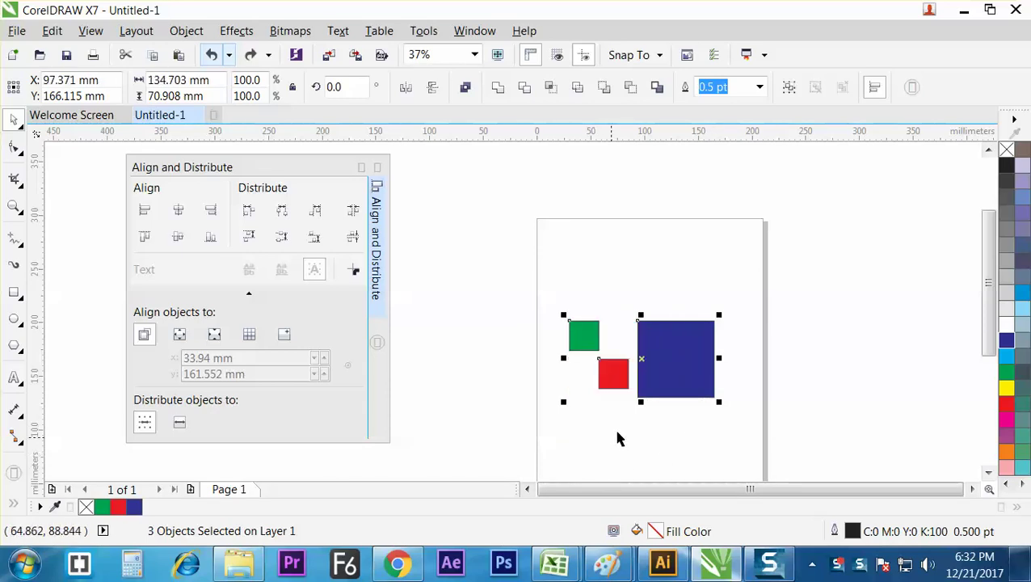
click(529, 426)
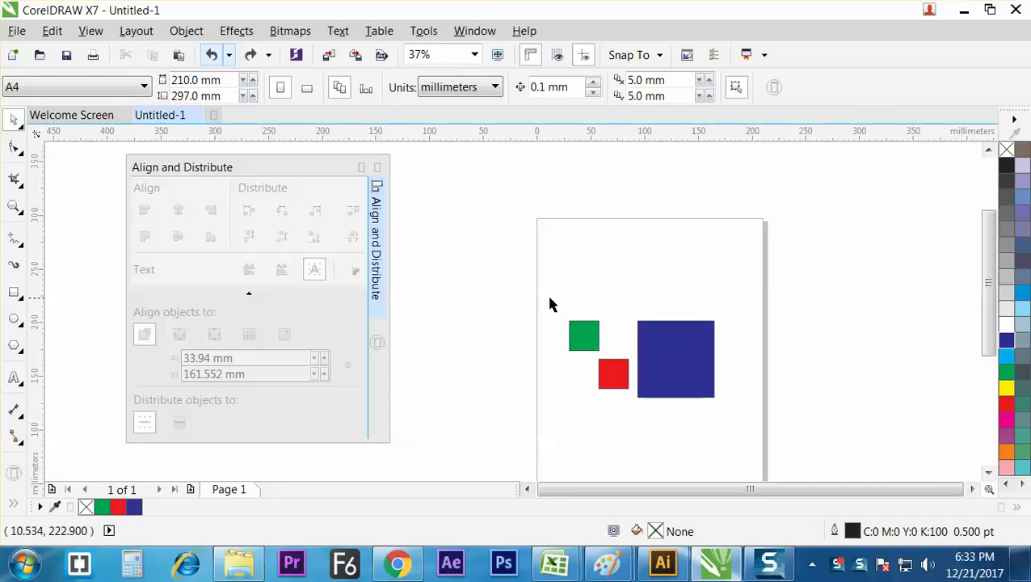
- Select the blue, red and green squares individually with green last, left-align them to the green square and undo the alignment
click(703, 390)
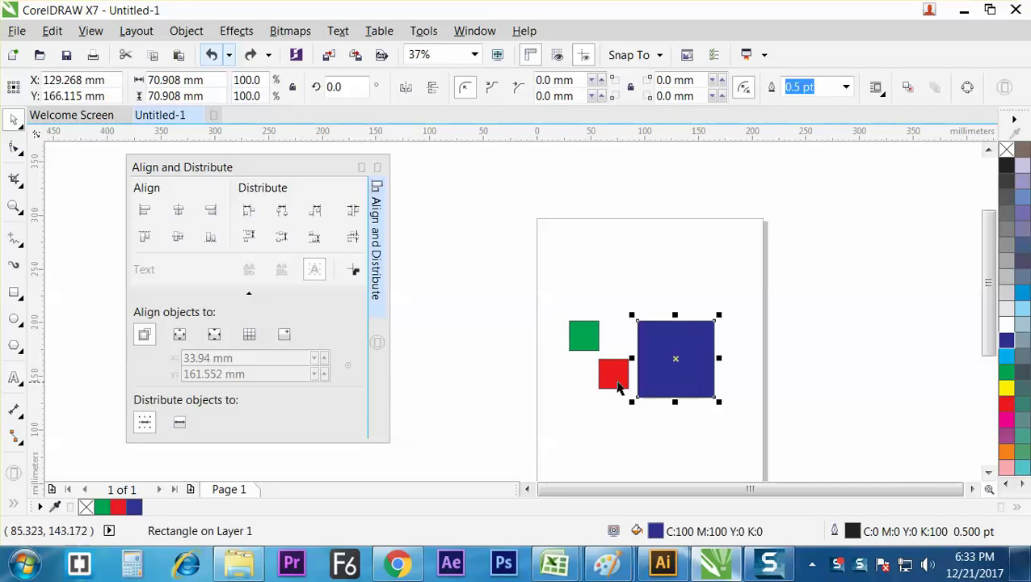
click(611, 416)
shift+click(616, 376)
shift+click(594, 335)
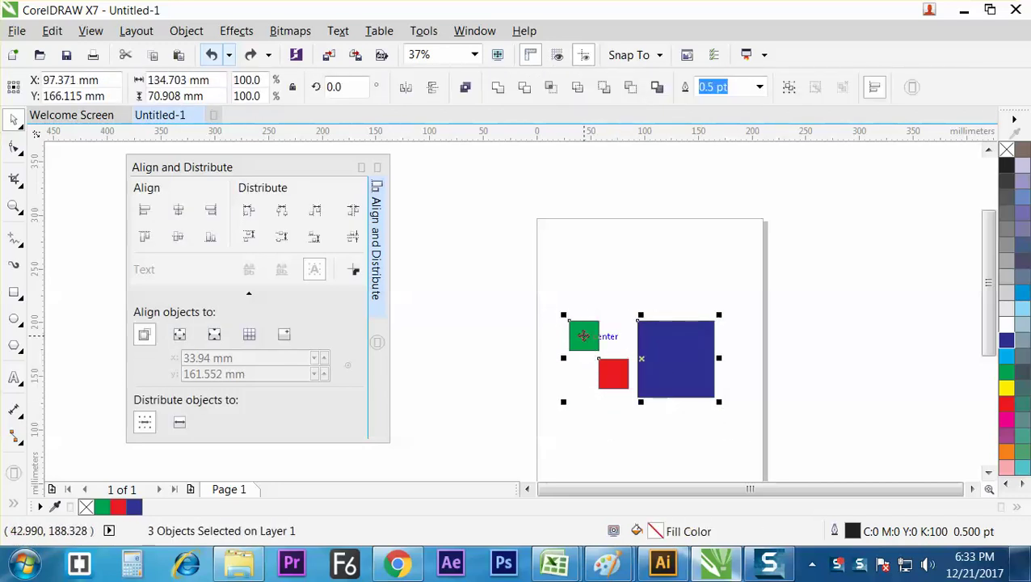
key(l)
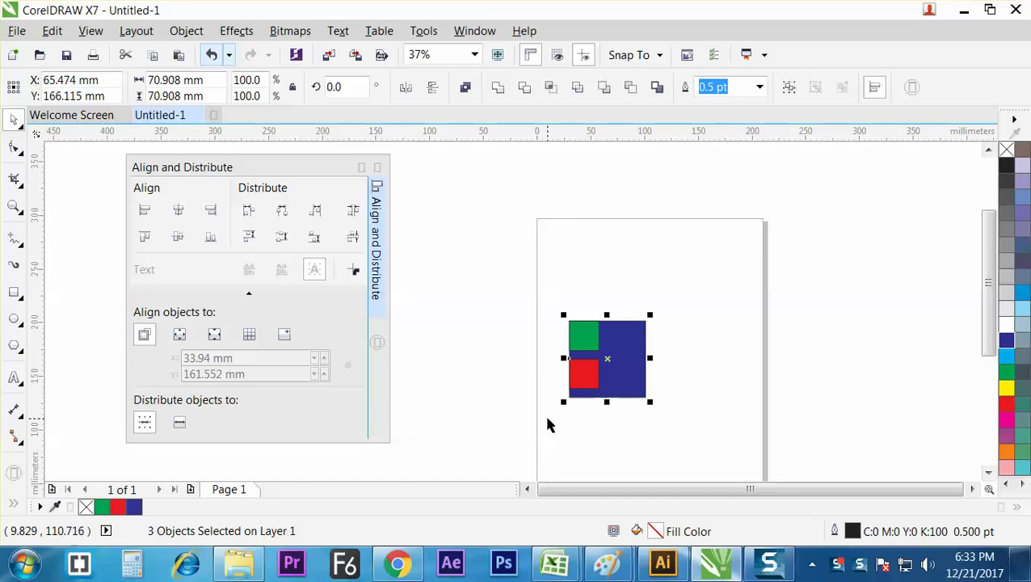
key(ctrl+z)
- Select the red, blue and green squares in that order for another alignment attempt and undo it
click(616, 384)
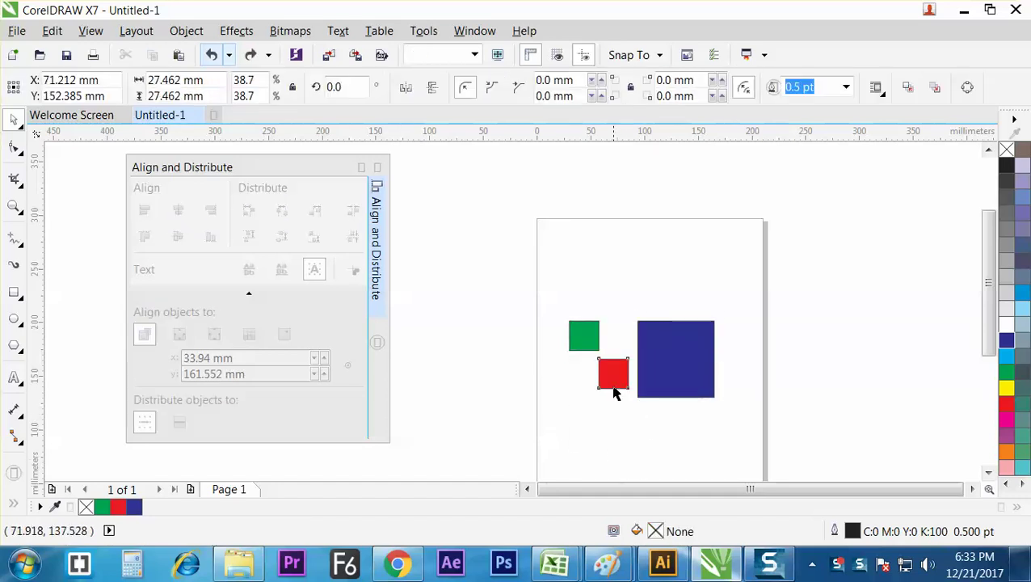
shift+click(671, 390)
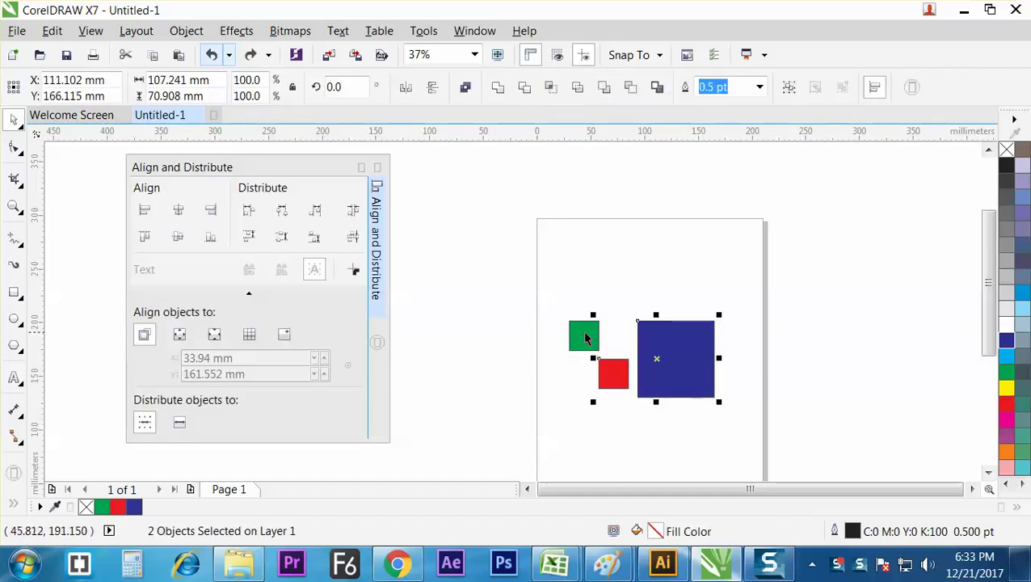
shift+click(587, 340)
key(ctrl+shift+z)
key(ctrl+z)
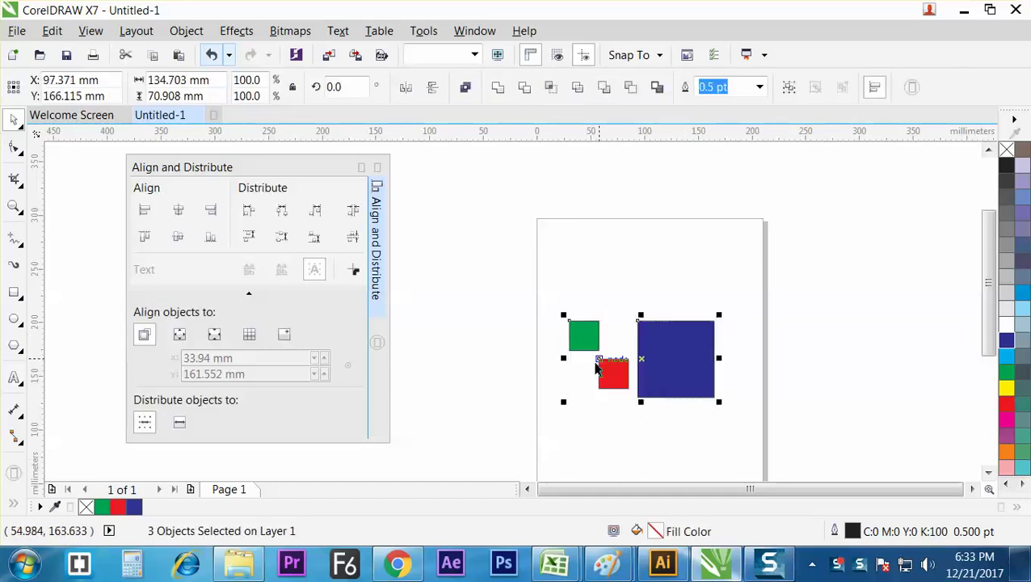
- Reselect all three squares together with a marquee for the next alignment
click(547, 294)
drag(547, 294, 747, 444)
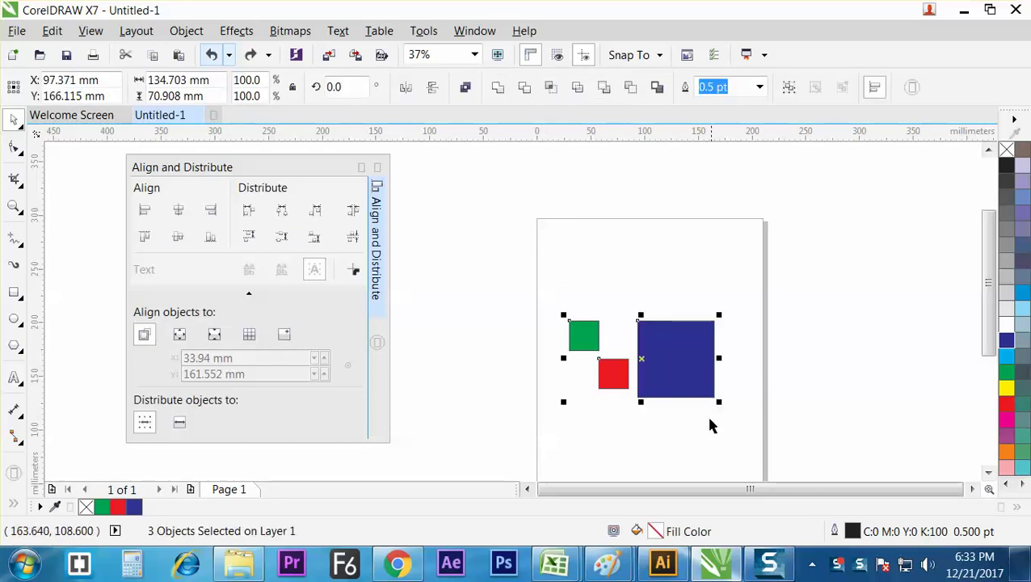
- Try left-aligning the green, blue and red squares, with the red square selected last as the reference
key(ctrl+shift+z)
key(ctrl+z)
click(610, 430)
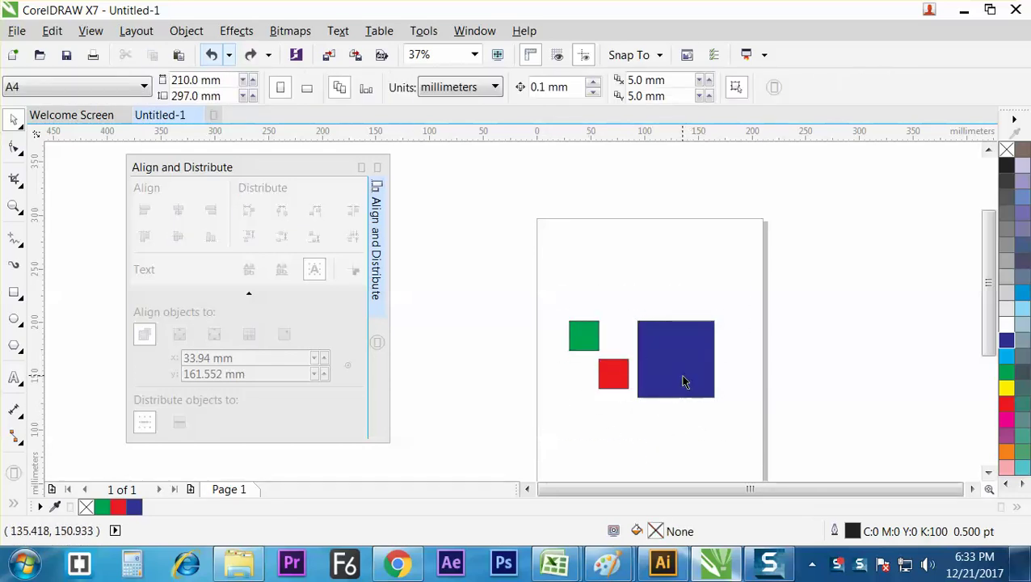
click(582, 337)
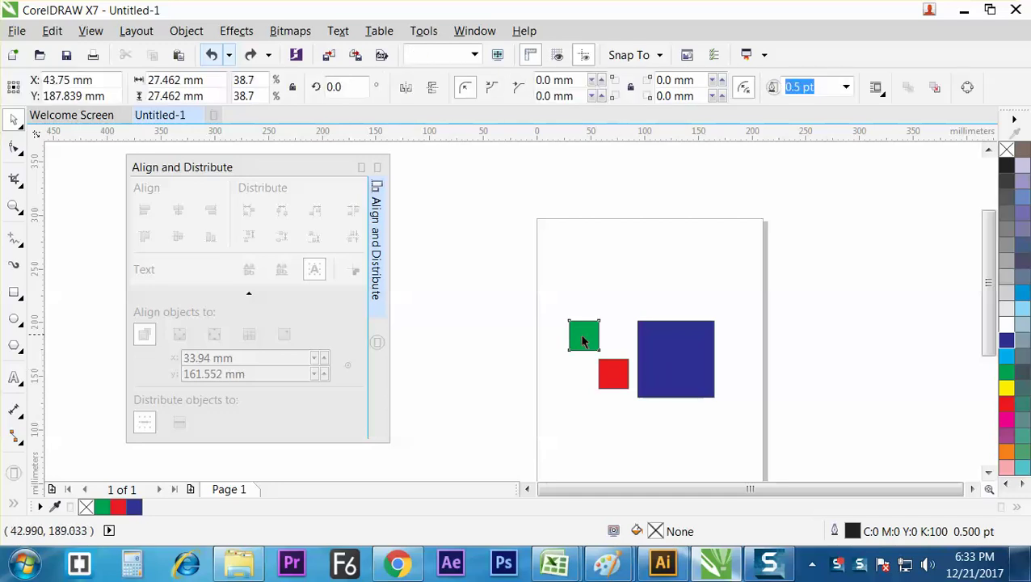
shift+click(674, 345)
shift+click(616, 370)
key(l)
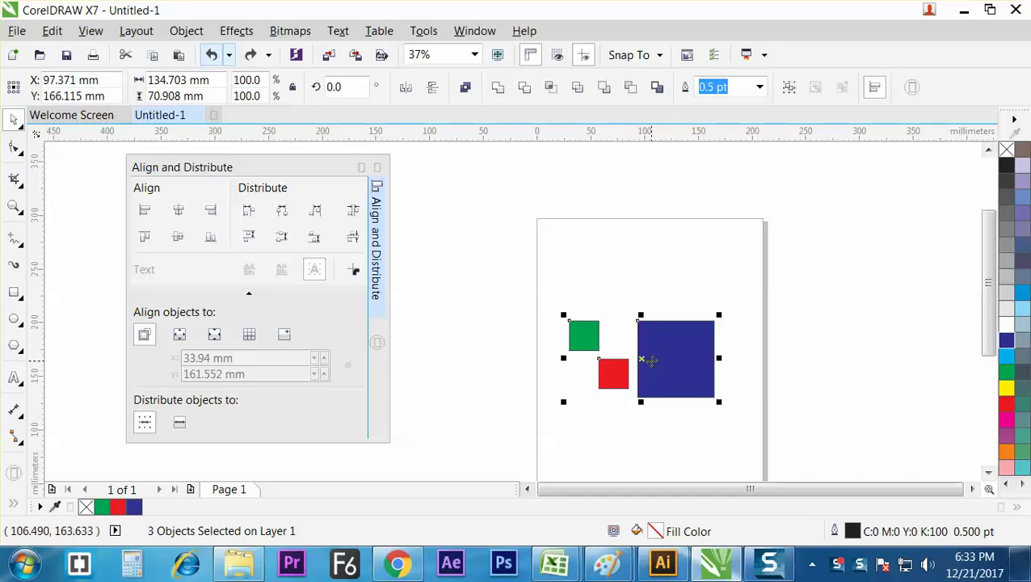
click(718, 396)
- Spread the squares apart, centring green at about X 44, Y 215 mm, red at X 70, Y 129 mm and blue at X 165, Y 129 mm
drag(703, 376, 741, 404)
drag(613, 375, 628, 391)
drag(584, 335, 584, 306)
click(602, 359)
drag(616, 396, 598, 404)
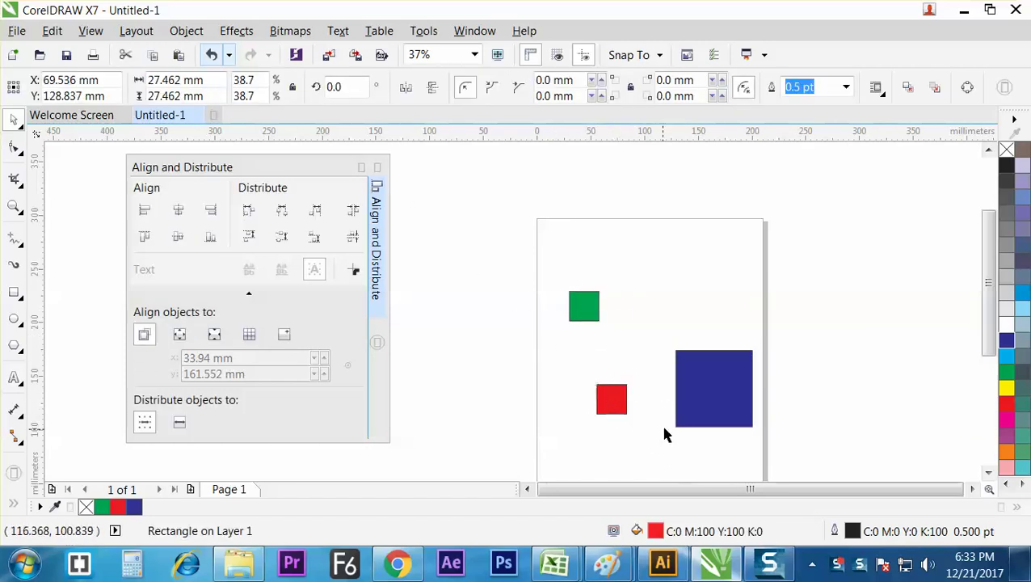
drag(707, 417, 707, 428)
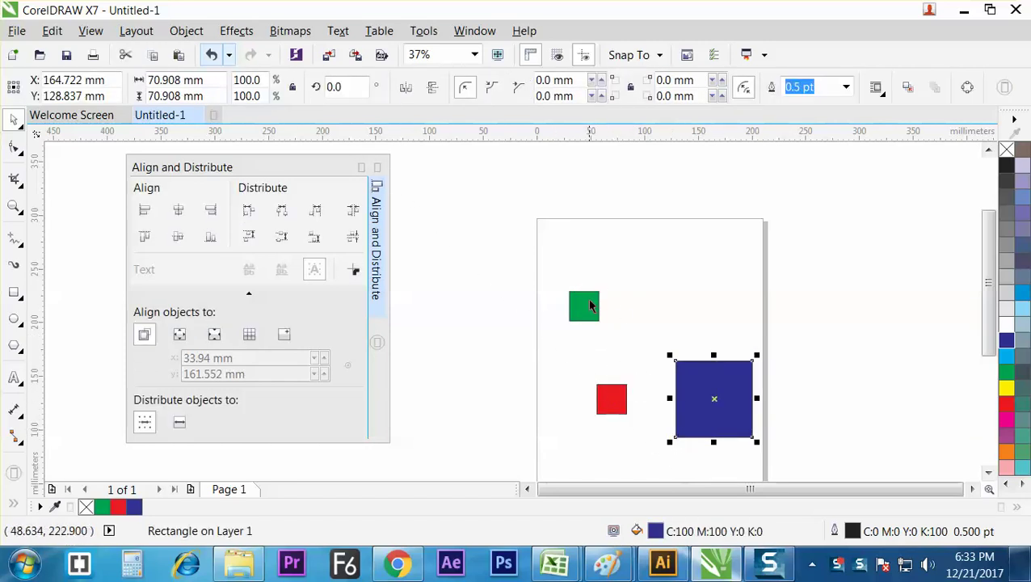
- Try aligning the left edges of the separated green and blue squares to the red square, selecting red last
click(637, 333)
click(583, 304)
shift+click(702, 385)
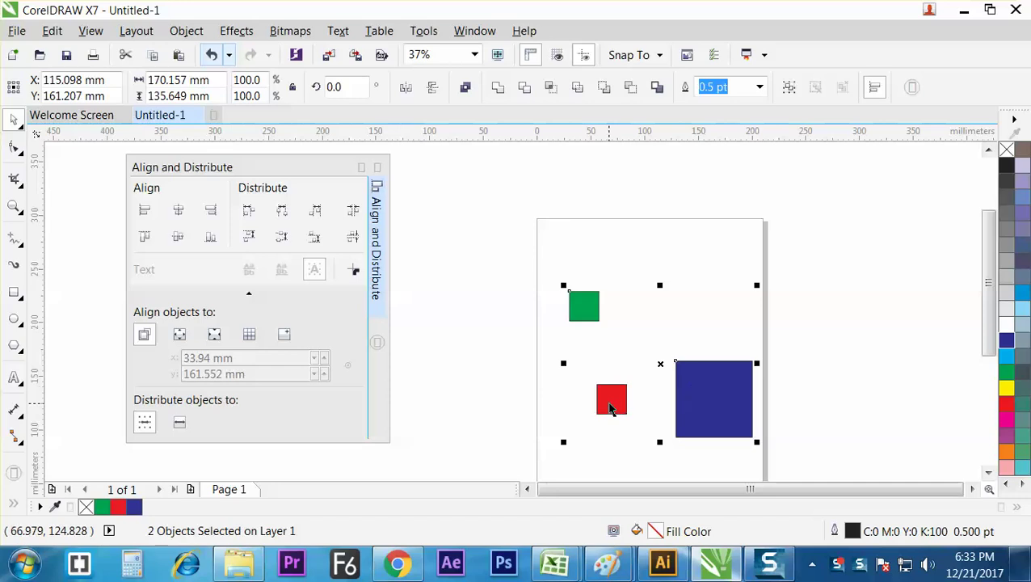
shift+click(609, 403)
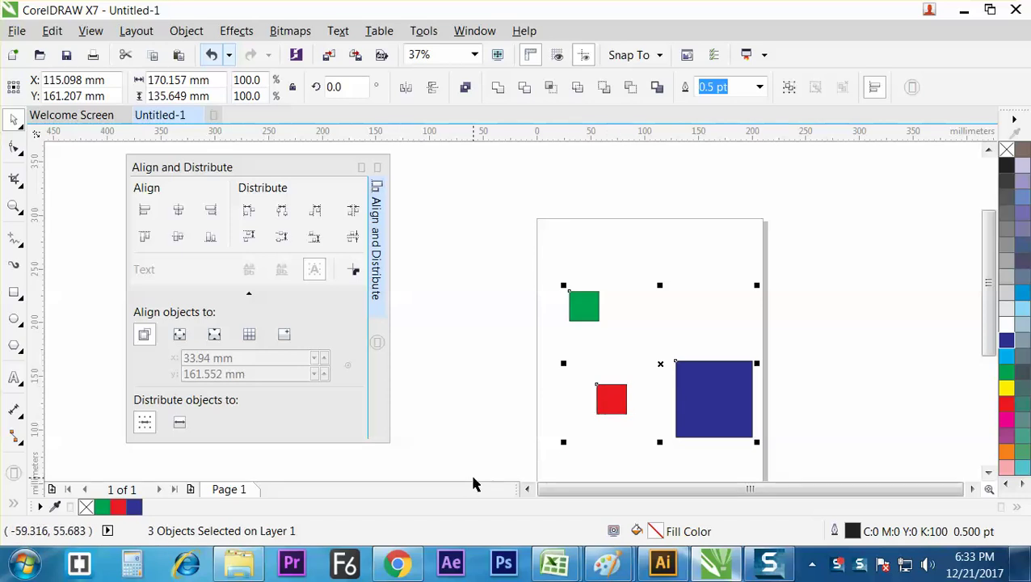
key(l)
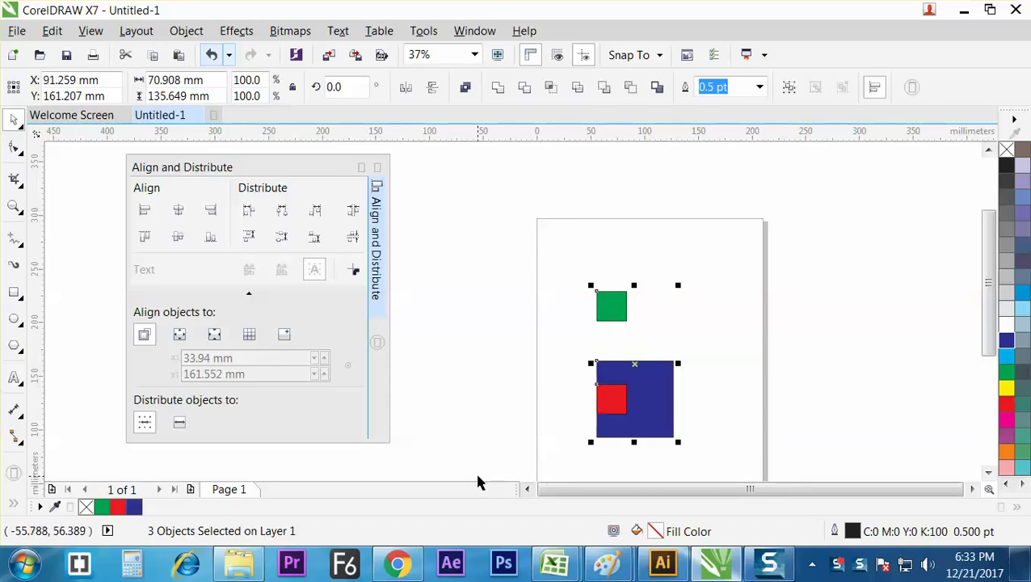
key(ctrl+z)
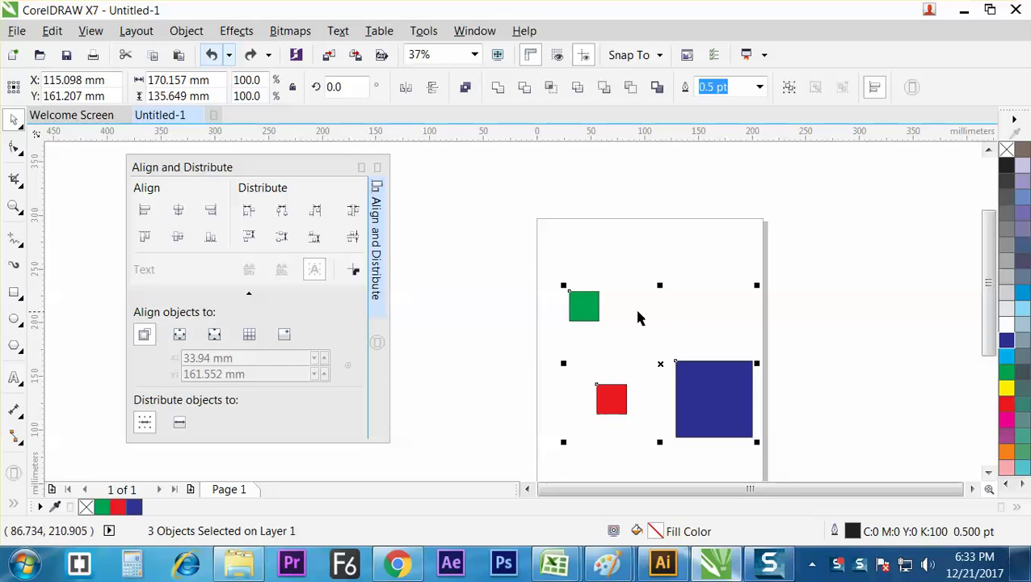
click(533, 270)
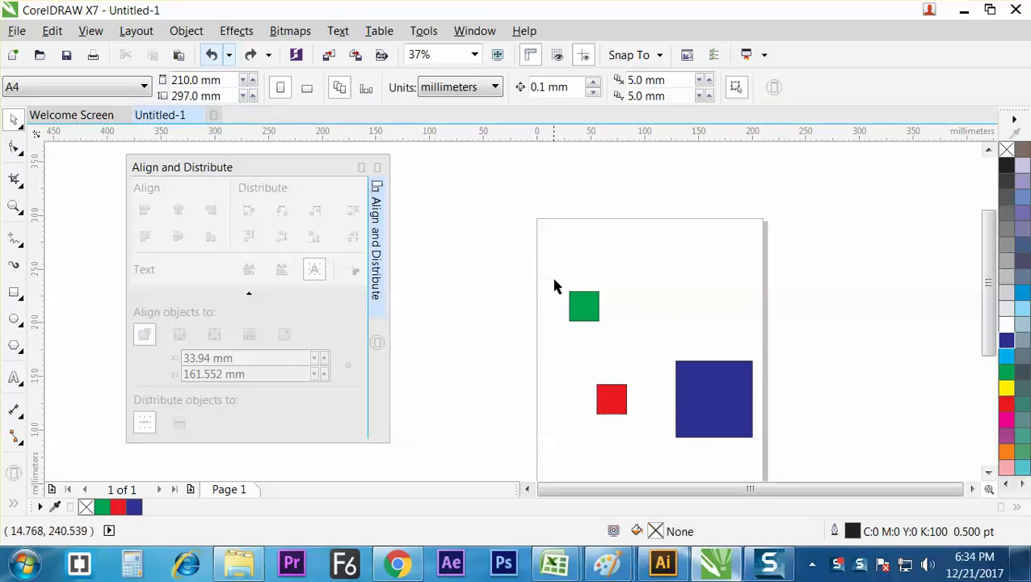
- Reselect green, blue and finally red, and try Align Left on them with the Align and Distribute controls
drag(537, 257, 803, 479)
click(613, 426)
click(598, 295)
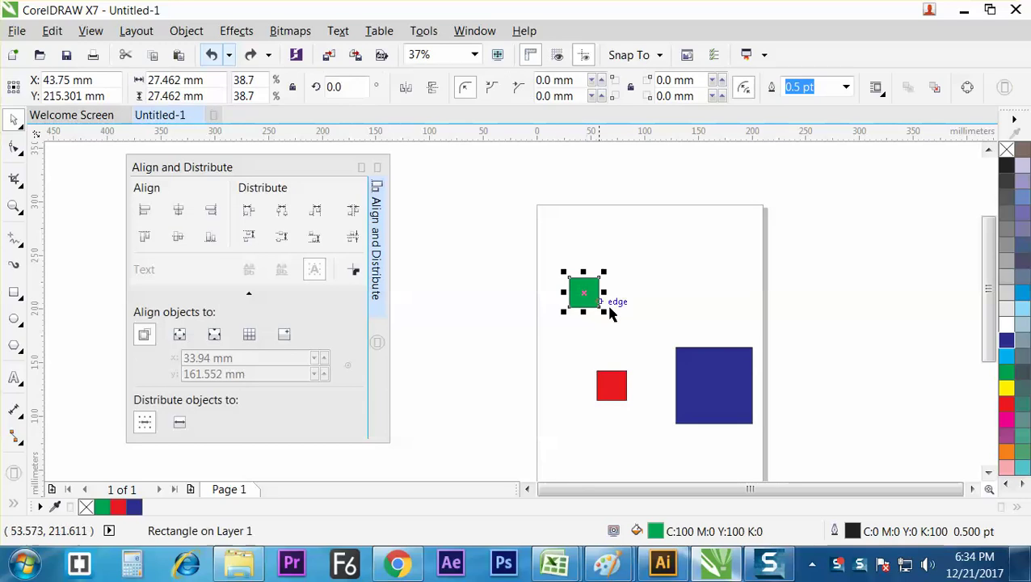
shift+click(683, 396)
shift+click(614, 392)
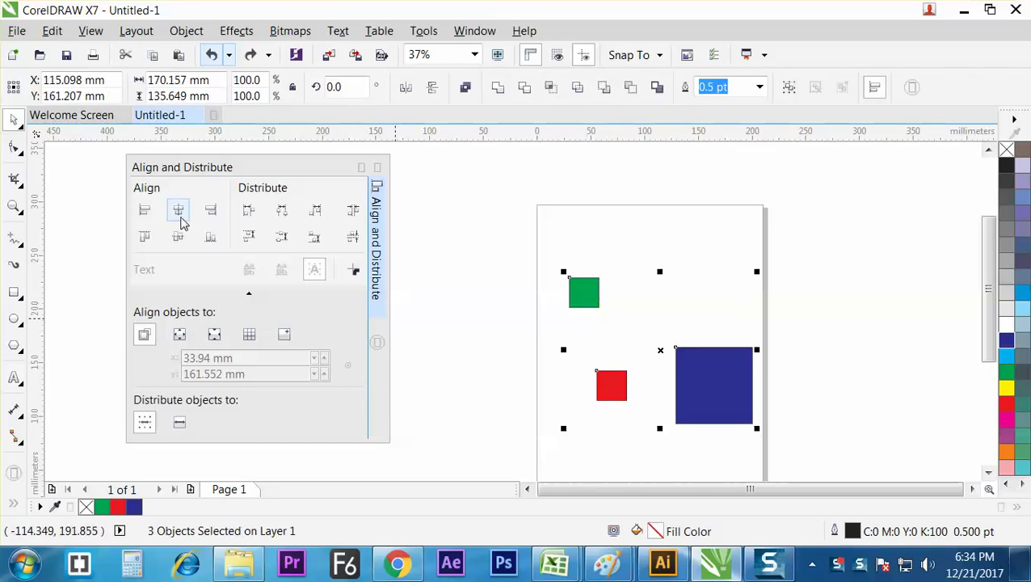
click(146, 212)
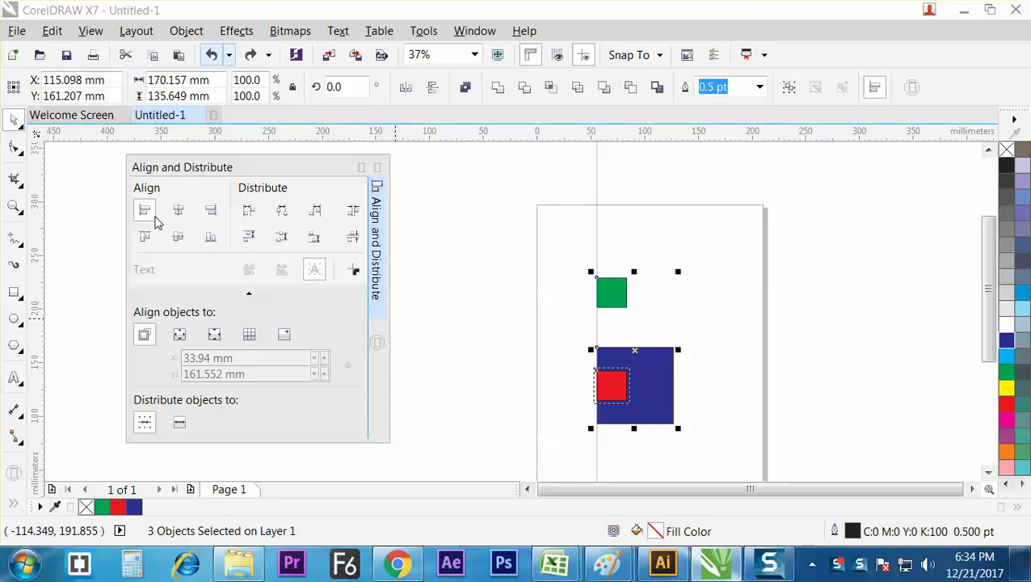
click(549, 348)
key(ctrl+z)
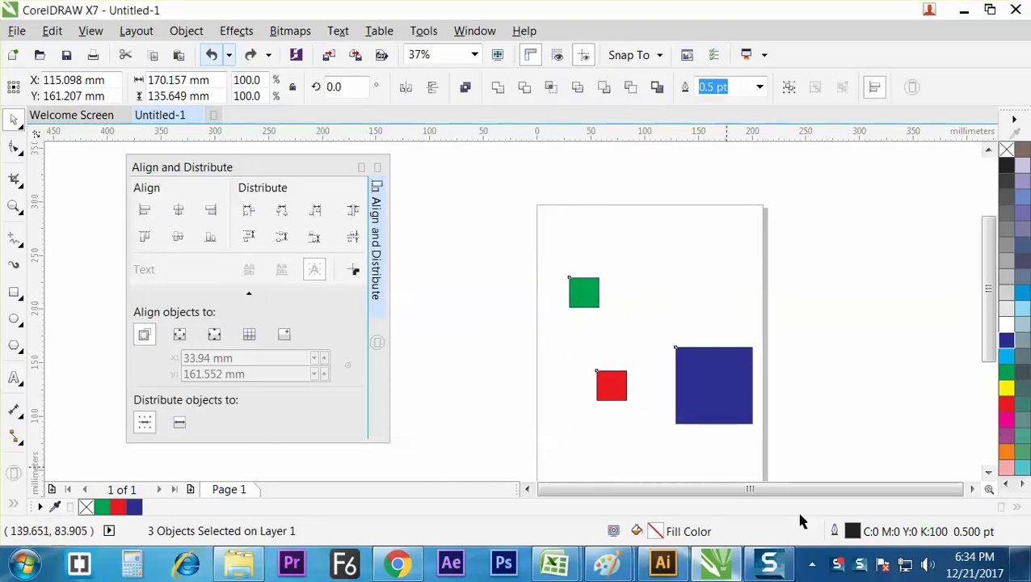
- Try Align Left again on the restored three-square selection, undo it and deselect everything
scroll(798, 462, down, 1)
click(145, 212)
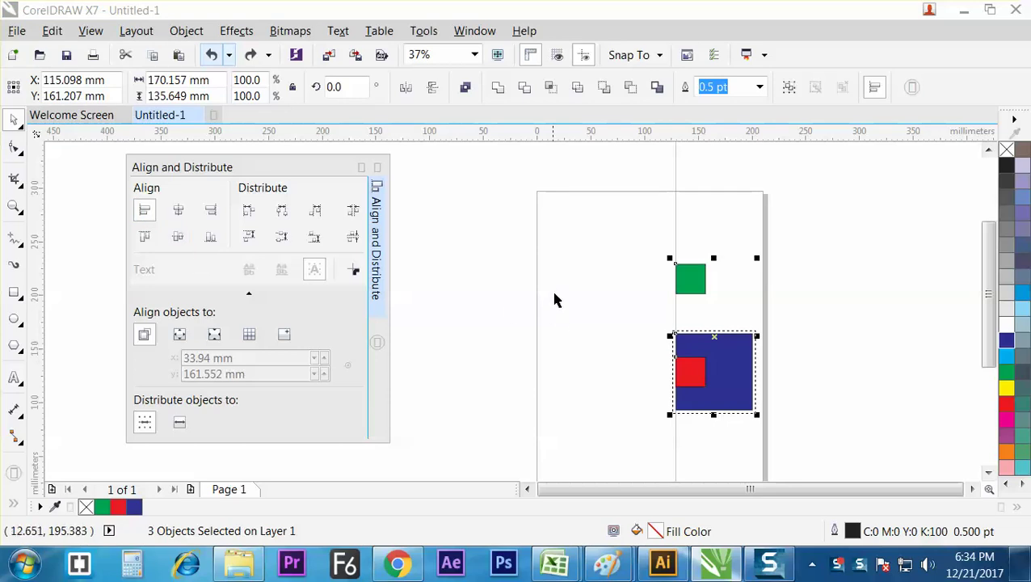
click(563, 314)
key(ctrl+z)
click(572, 314)
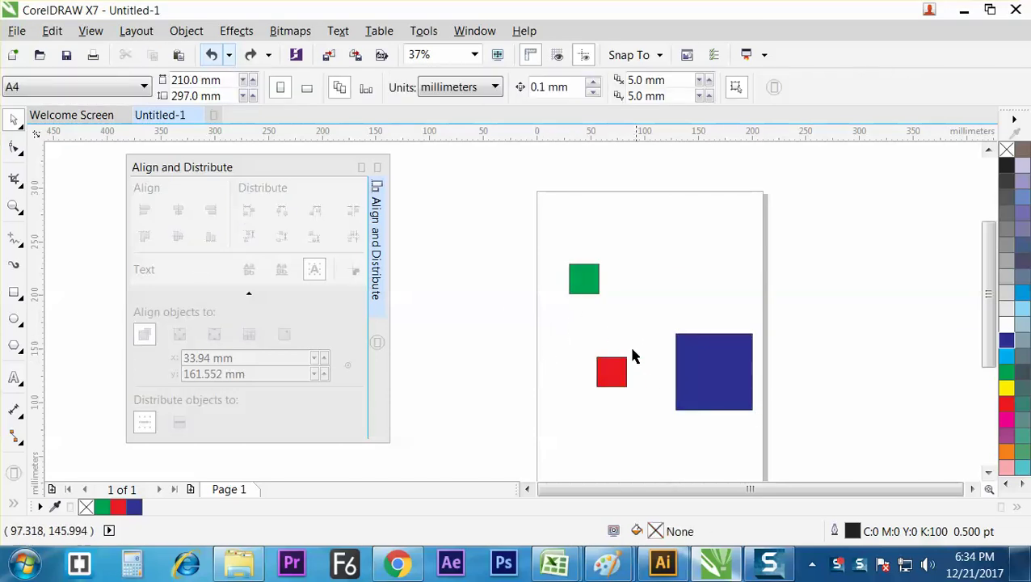
- Try left-aligning all three squares after selecting them together with a single marquee
drag(778, 464, 520, 211)
click(145, 210)
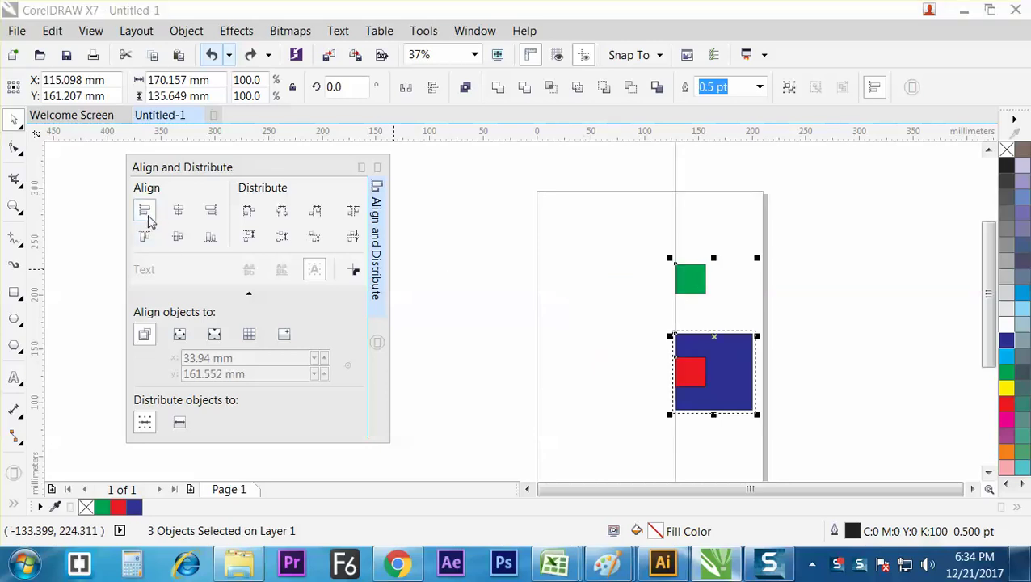
click(580, 375)
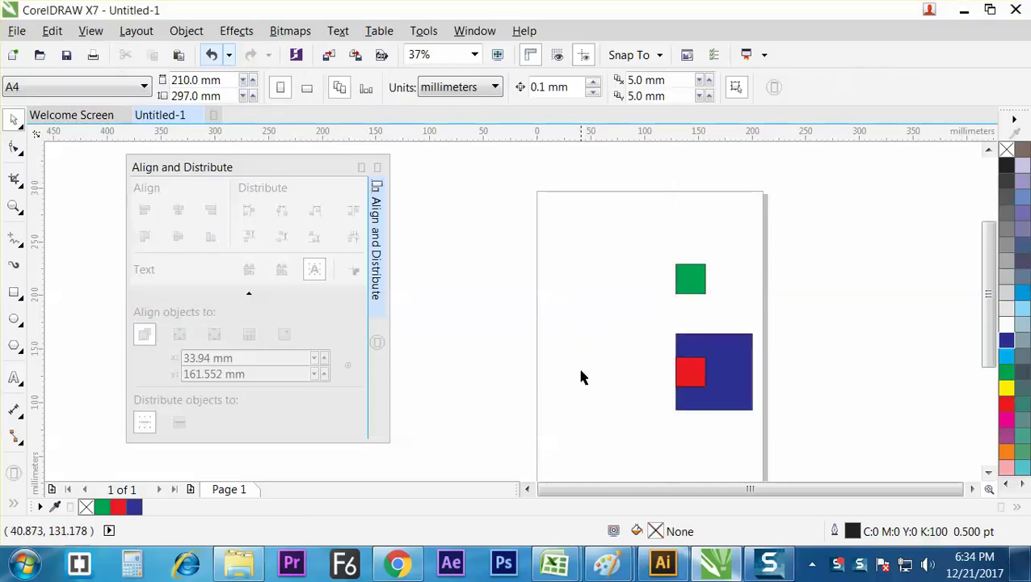
key(ctrl+z)
click(515, 310)
- Marquee-select the three squares and try Align Top and Align Left on them, undoing each alignment
drag(533, 232, 787, 435)
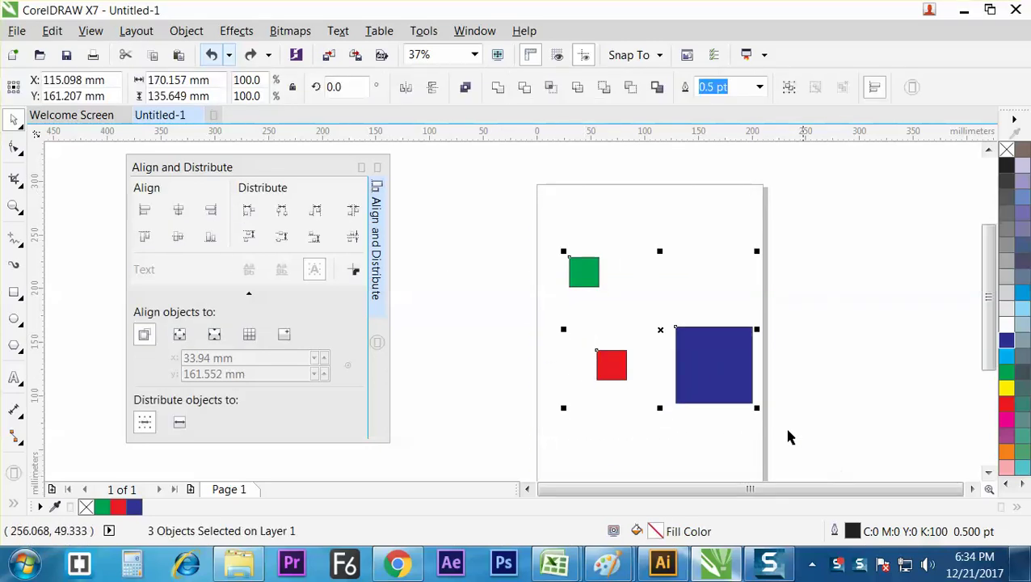
key(t)
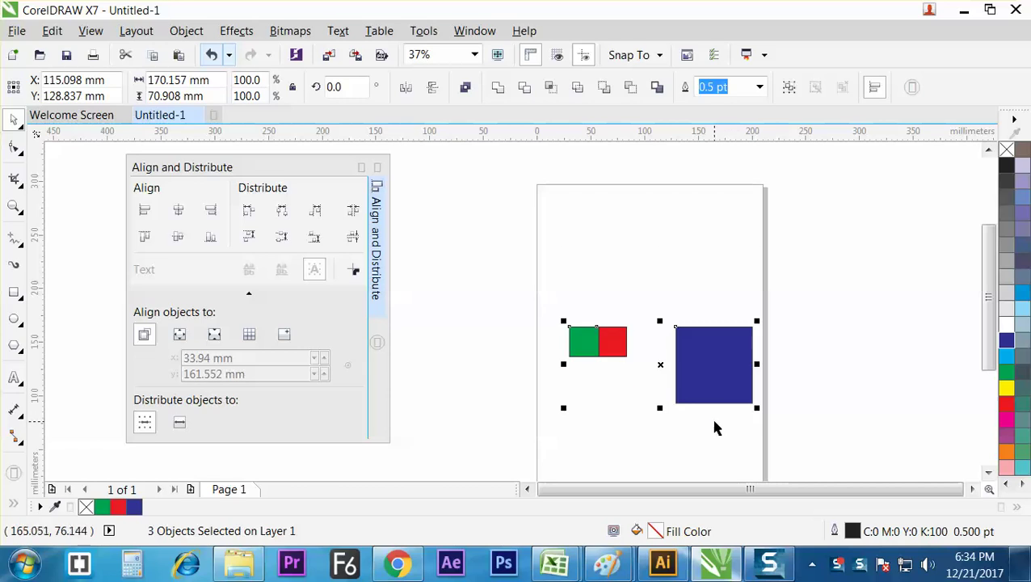
key(ctrl+z)
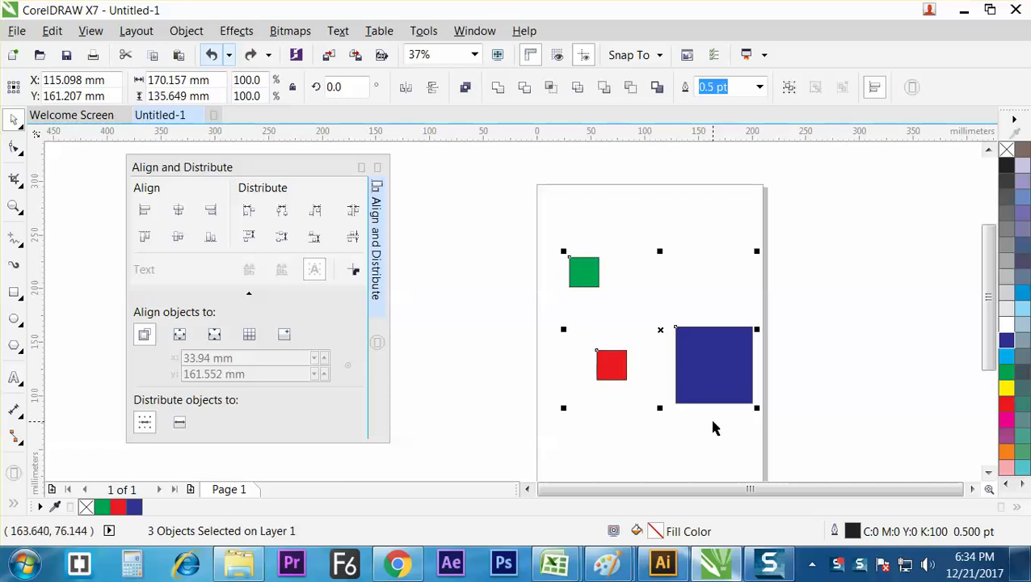
key(l)
key(ctrl+z)
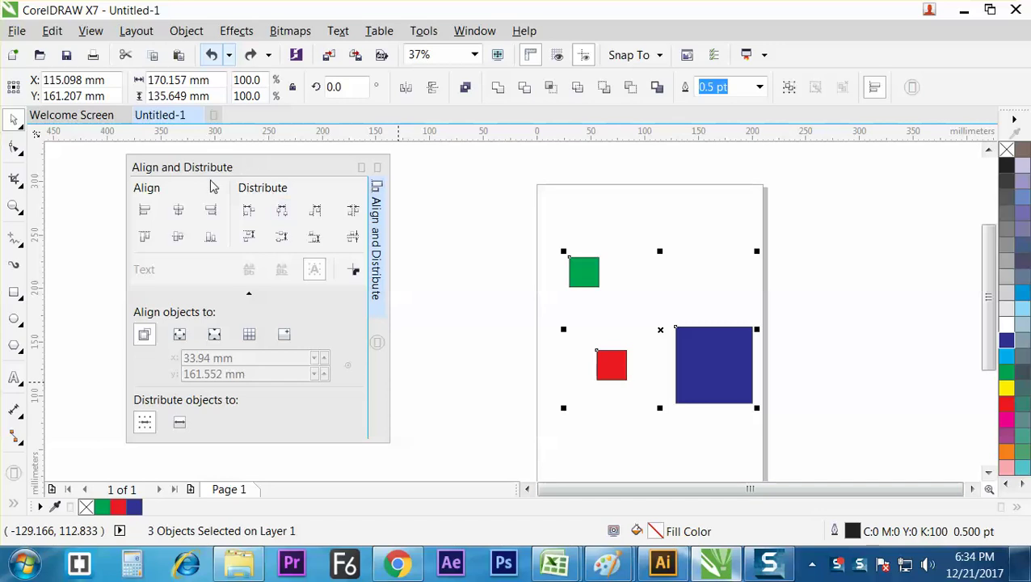
- Capture the screen with the Align and Distribute commands listed, and paste the screenshot into the open Paint drawing
click(186, 31)
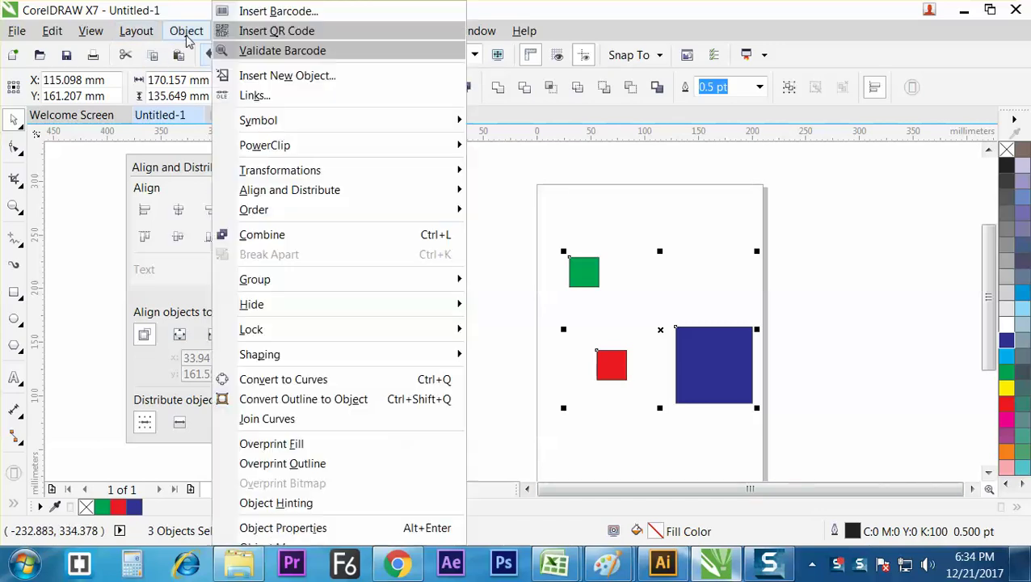
mouse_move(361, 197)
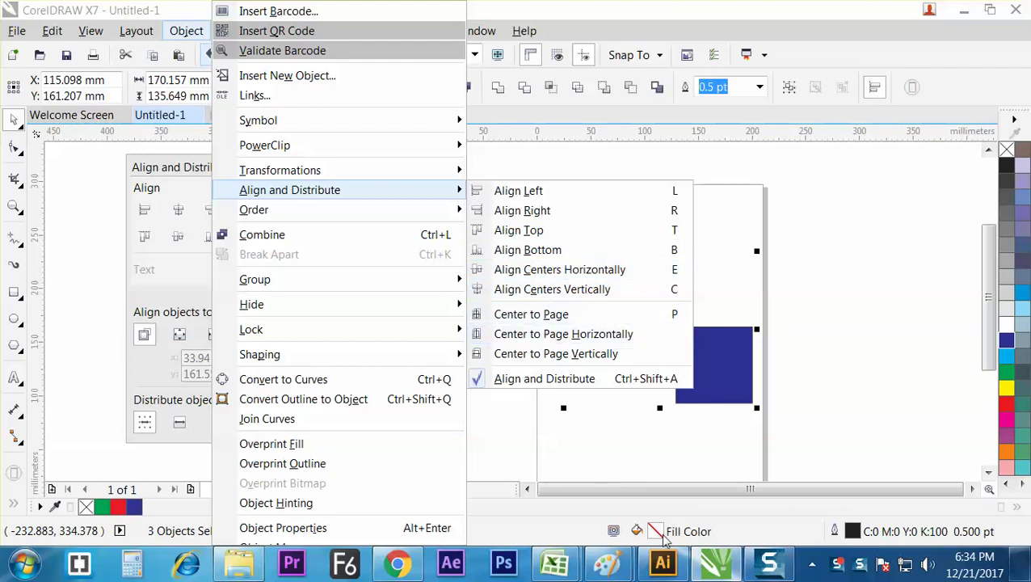
click(607, 564)
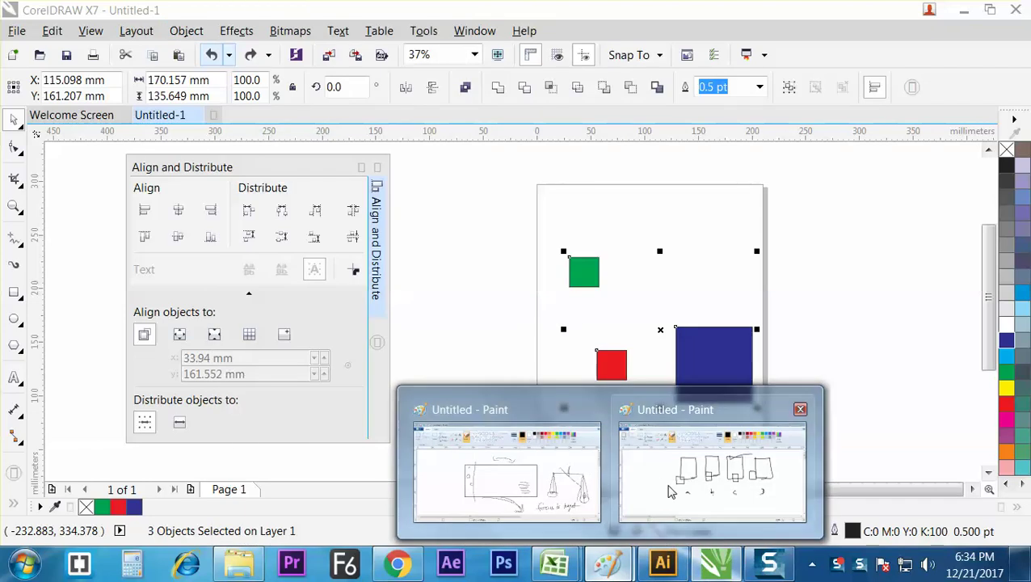
click(667, 487)
key(ctrl+v)
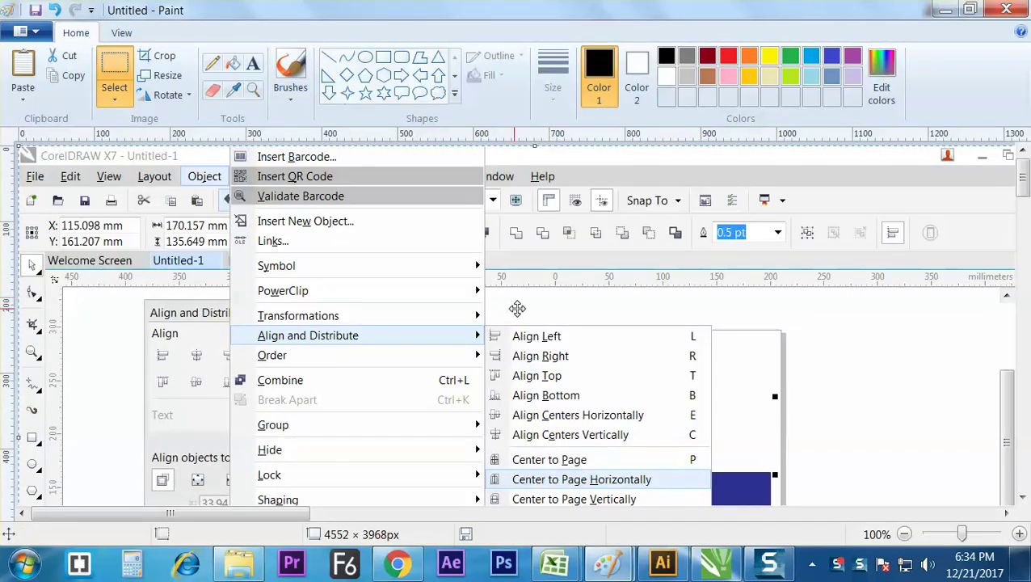
- Select and copy the Align and Distribute command list, about 299 × 281 px, from the pasted screenshot
drag(549, 305, 548, 303)
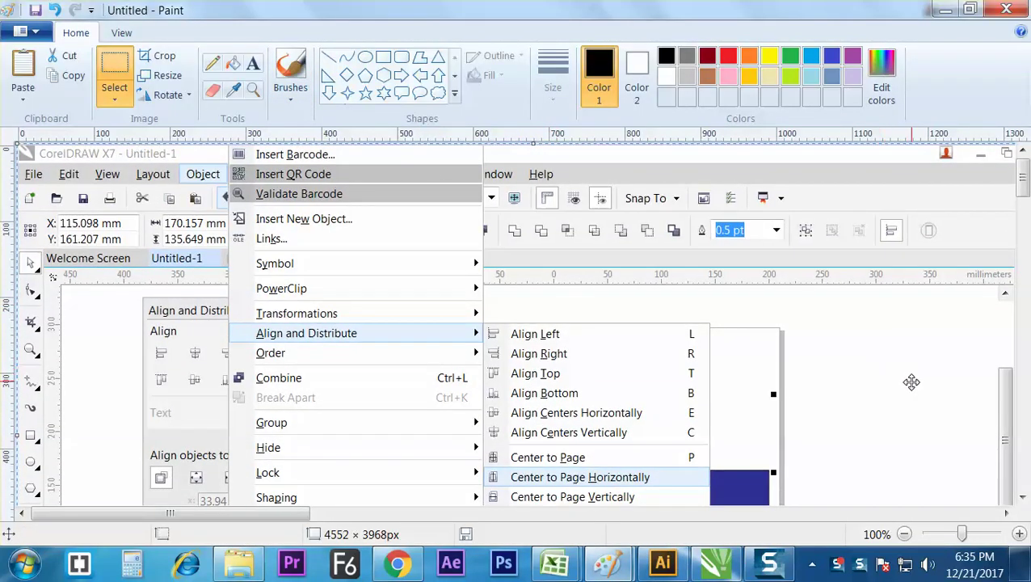
drag(911, 383, 913, 382)
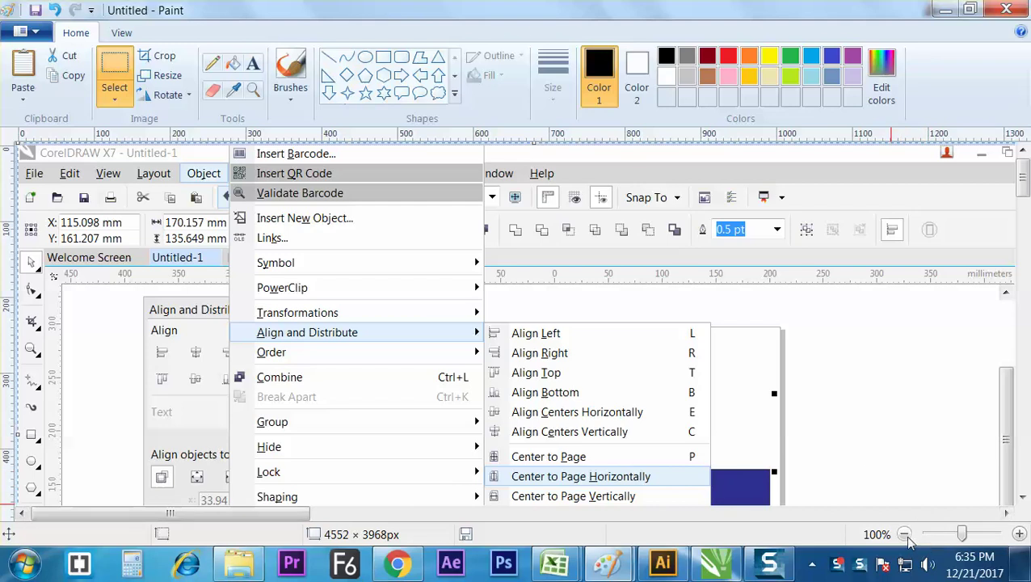
click(904, 534)
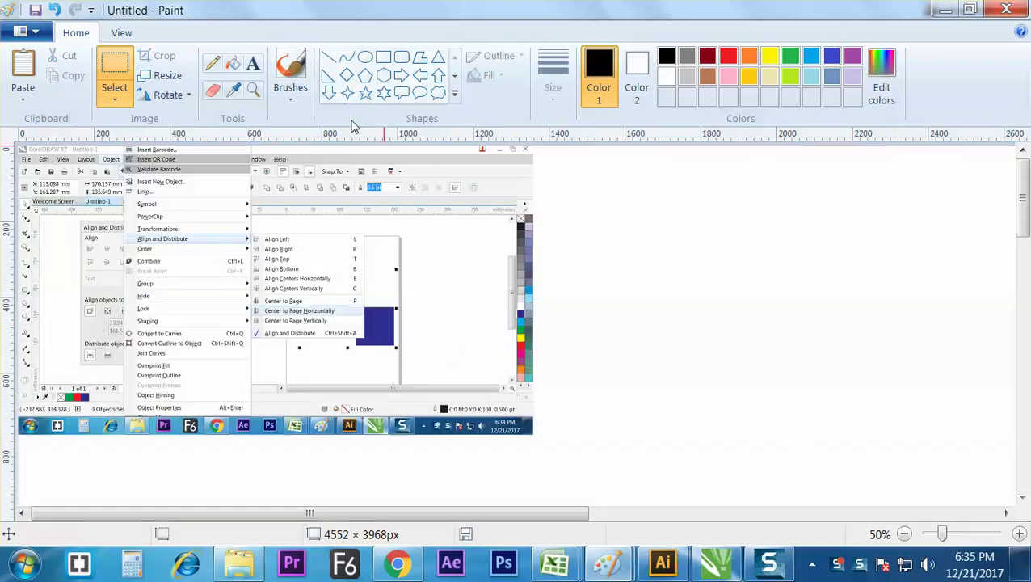
mouse_move(364, 229)
mouse_down()
mouse_move(307, 299)
mouse_move(246, 344)
mouse_move(251, 333)
mouse_up()
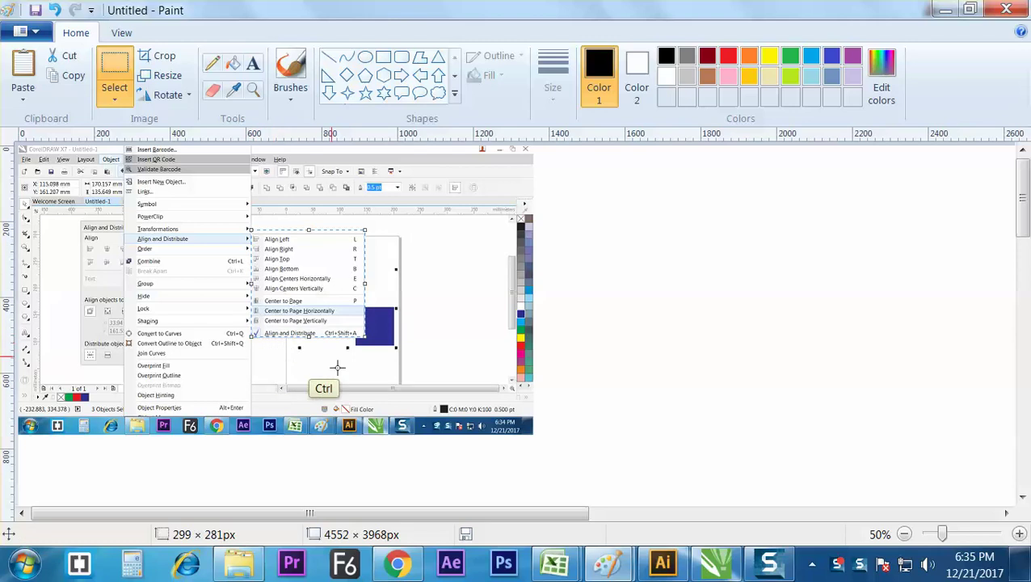
- Switch to the Excel notes workbook and paste the copied command list picture into the "corel 16 th dec" sheet
click(715, 563)
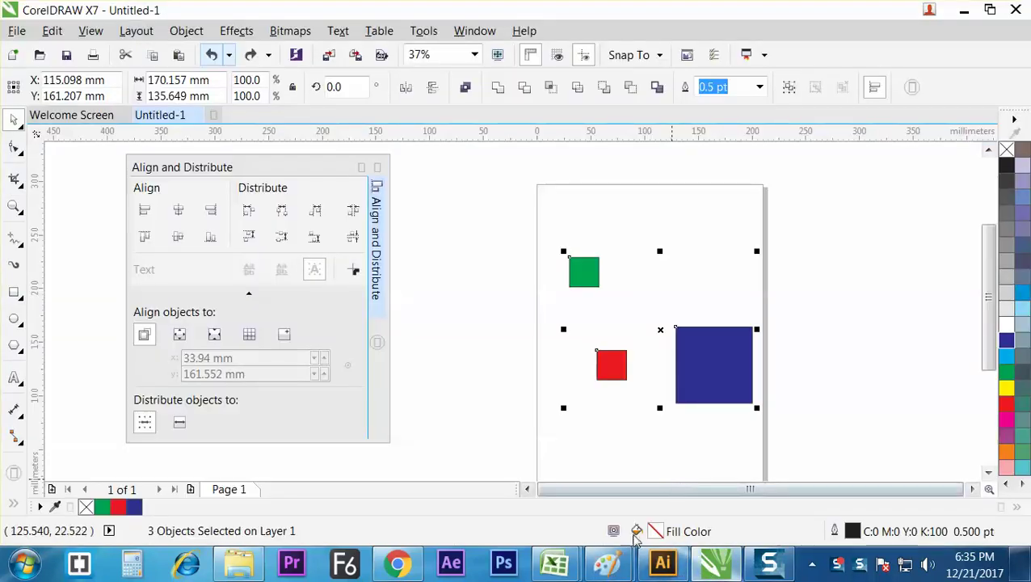
mouse_move(554, 563)
click(609, 495)
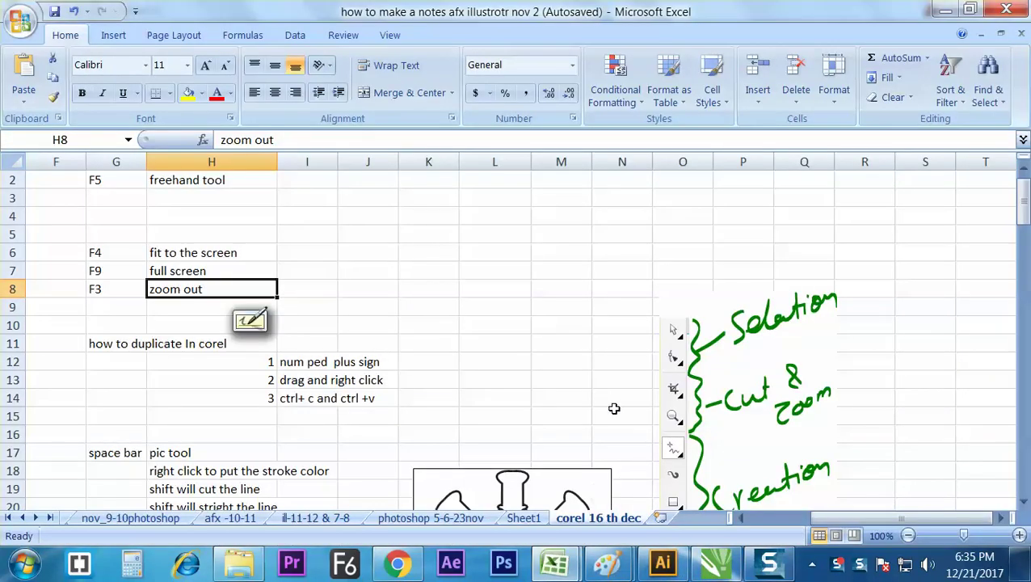
click(927, 423)
drag(1023, 206, 972, 476)
click(804, 413)
click(814, 444)
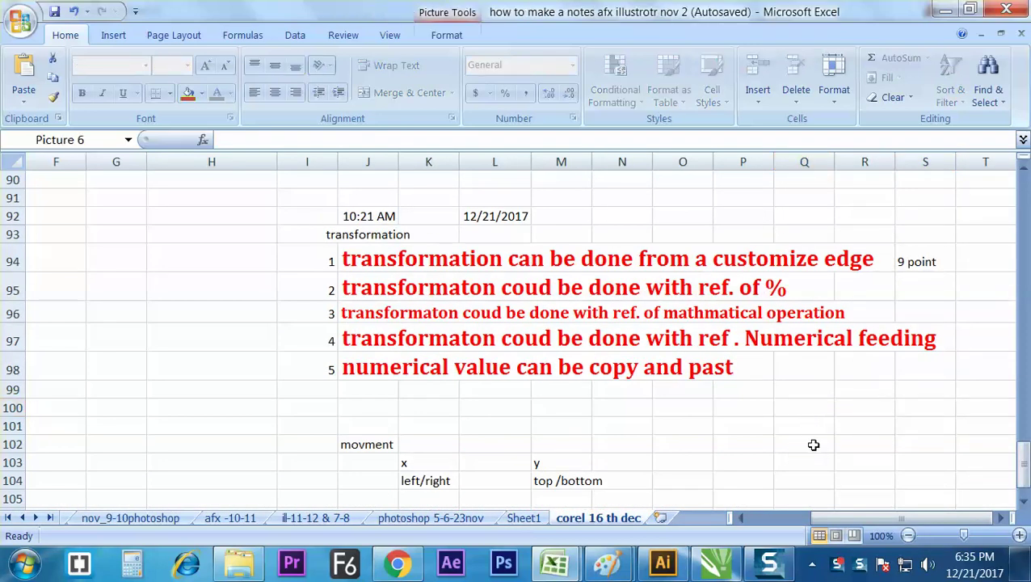
- Cut the picture, paste it near the transformation notes and place it beside them over columns F to H, rows 93 to 102
key(ctrl+x)
click(742, 422)
key(ctrl+v)
drag(751, 432, 95, 254)
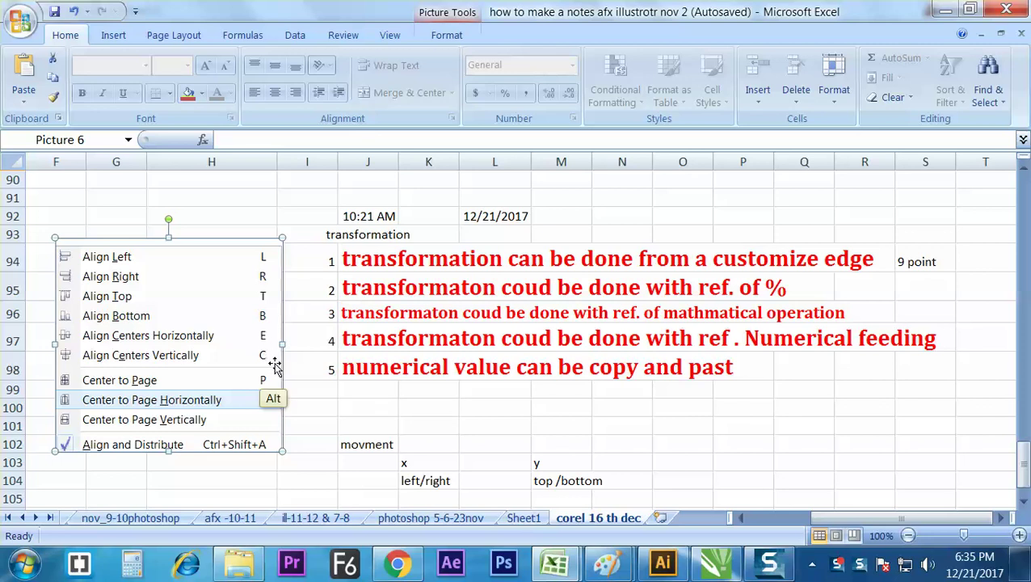
key(alt+Tab)
key(alt+Tab)
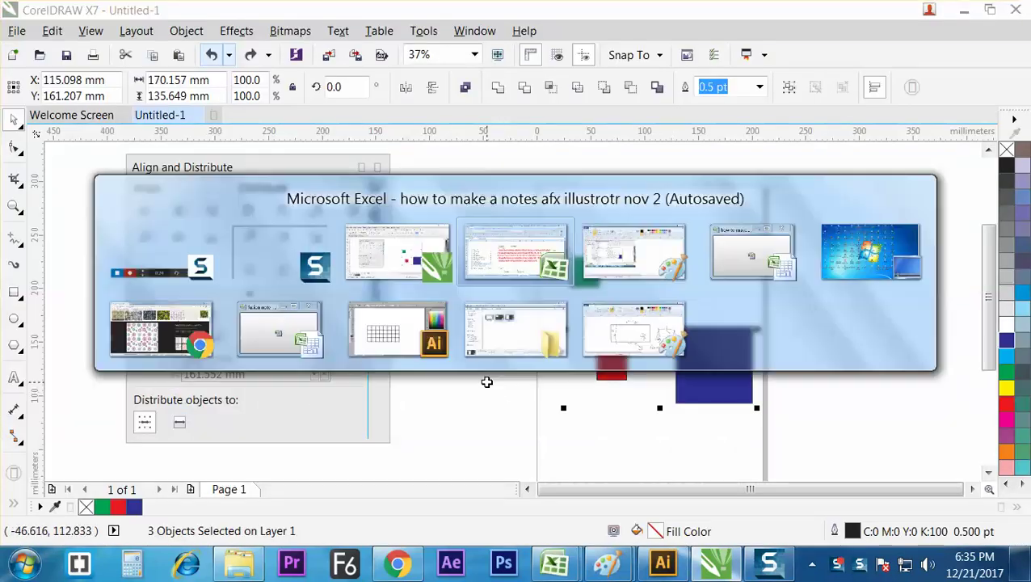
- Switch to CorelDRAW and move the red and blue squares off the page to its right, leaving the green square in place
key(alt+Tab)
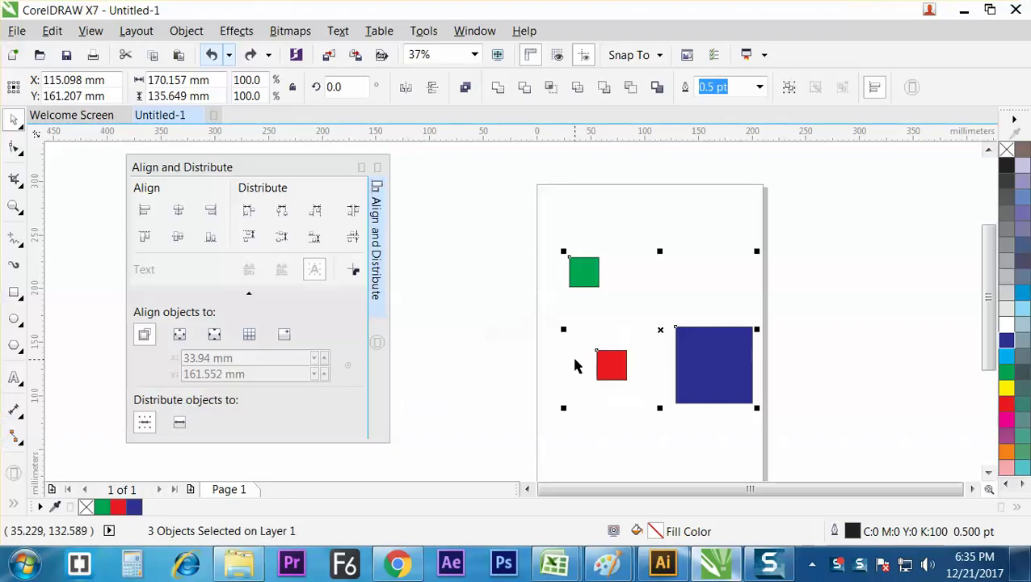
click(550, 299)
drag(582, 329, 784, 441)
shift+click(720, 389)
drag(720, 389, 942, 349)
click(624, 299)
- Try centering the green square on the page and undo the move
click(584, 272)
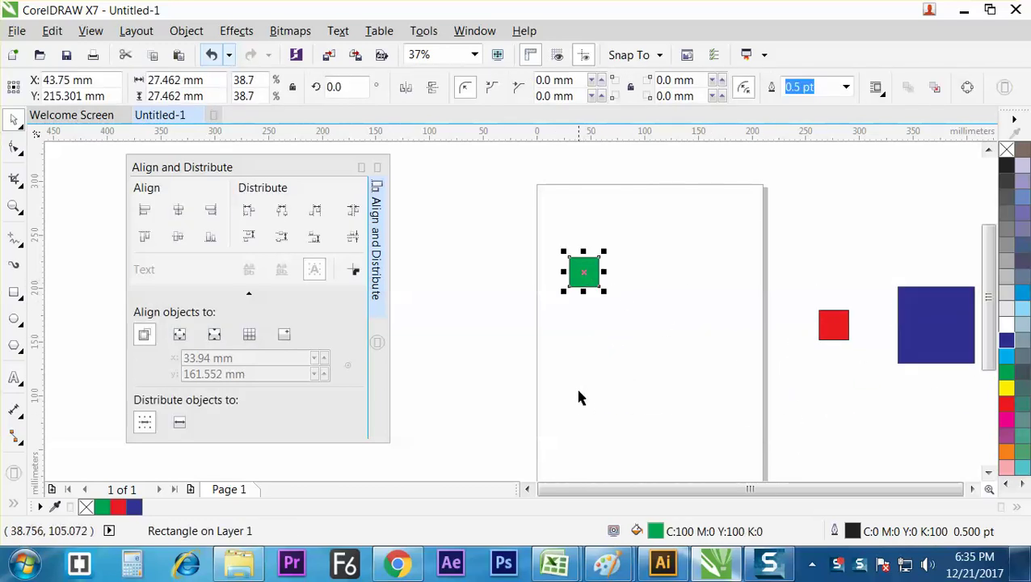
key(p)
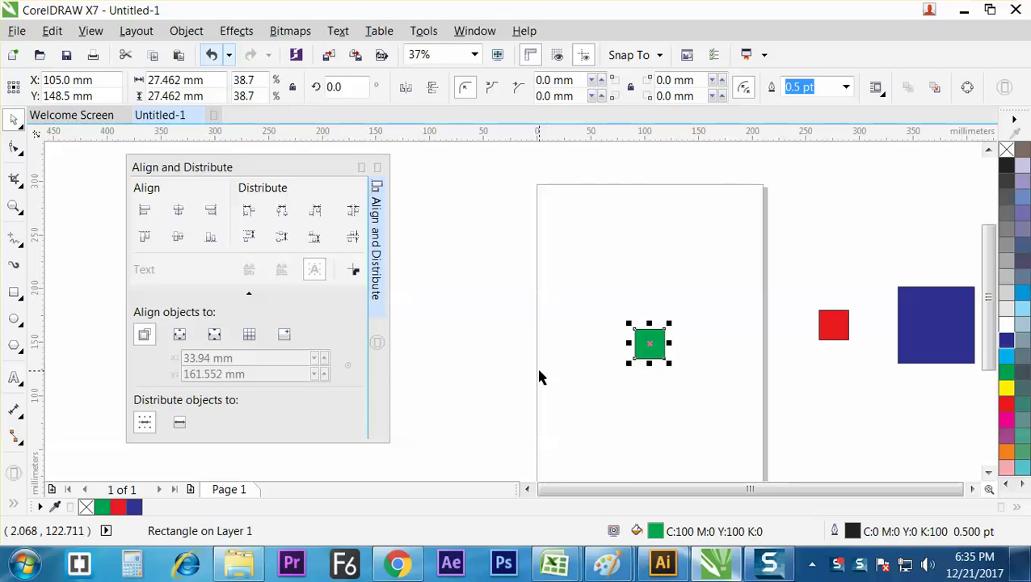
drag(642, 327, 578, 256)
click(689, 343)
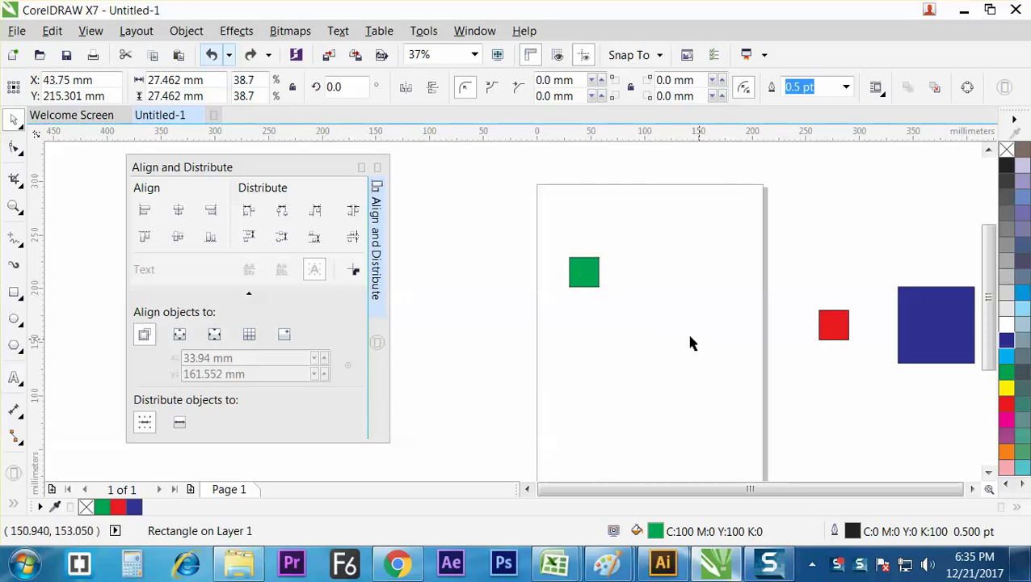
- Select the green and red squares together and align their centers horizontally, using the red square as the reference
click(592, 276)
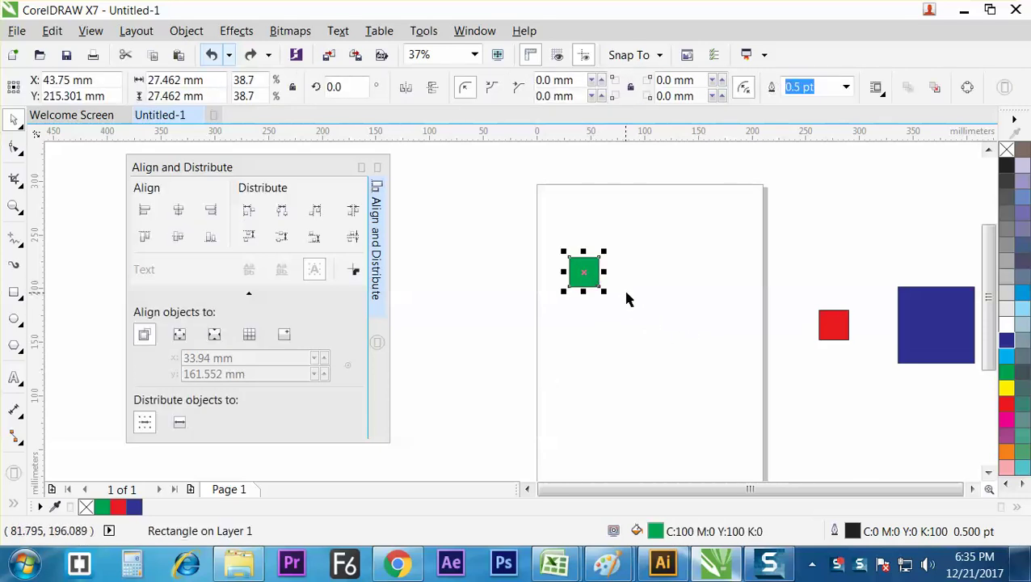
click(840, 331)
drag(534, 221, 871, 403)
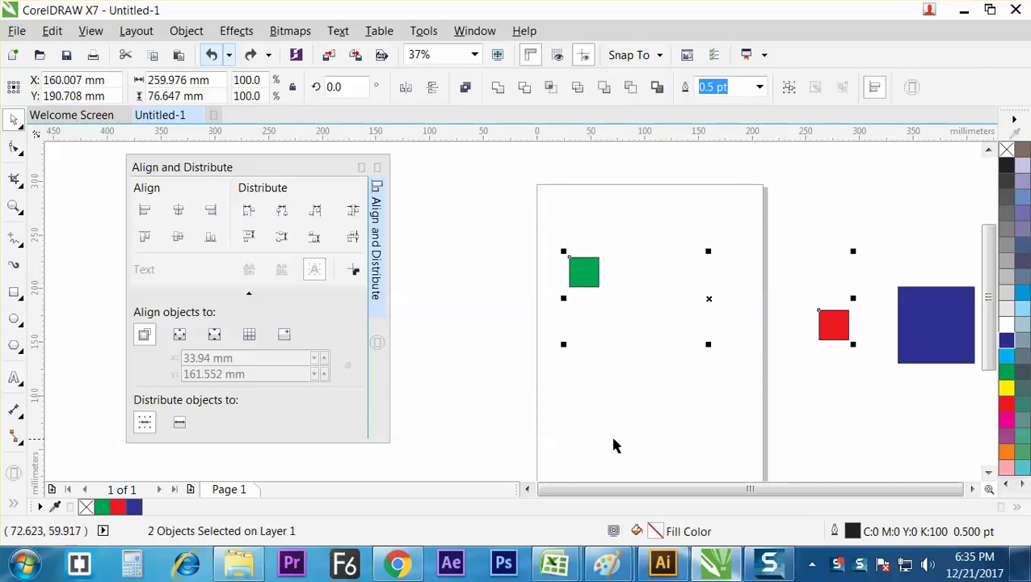
key(e)
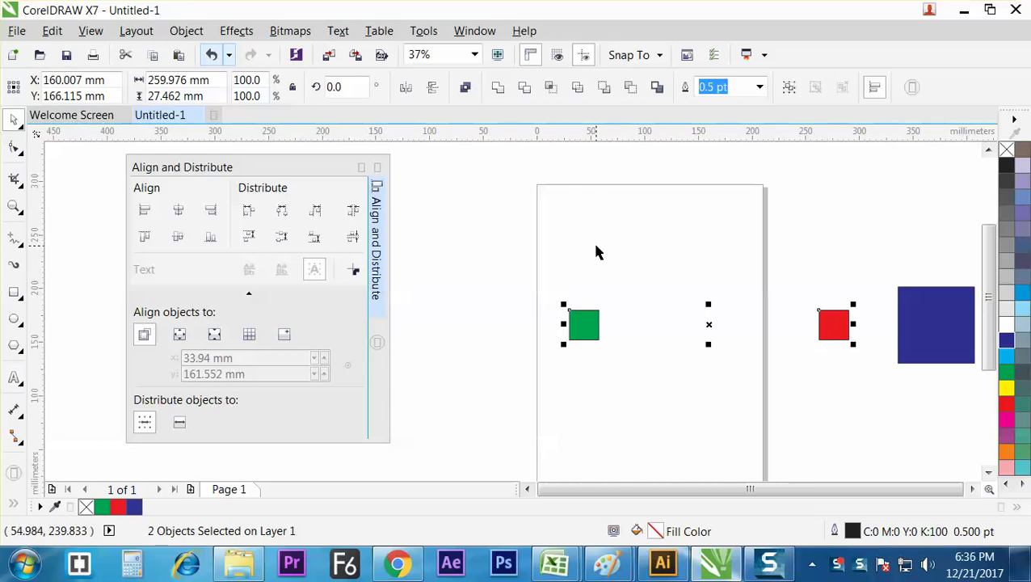
- Try aligning the green and red squares' centers vertically, undo that, and center both squares on the page
key(c)
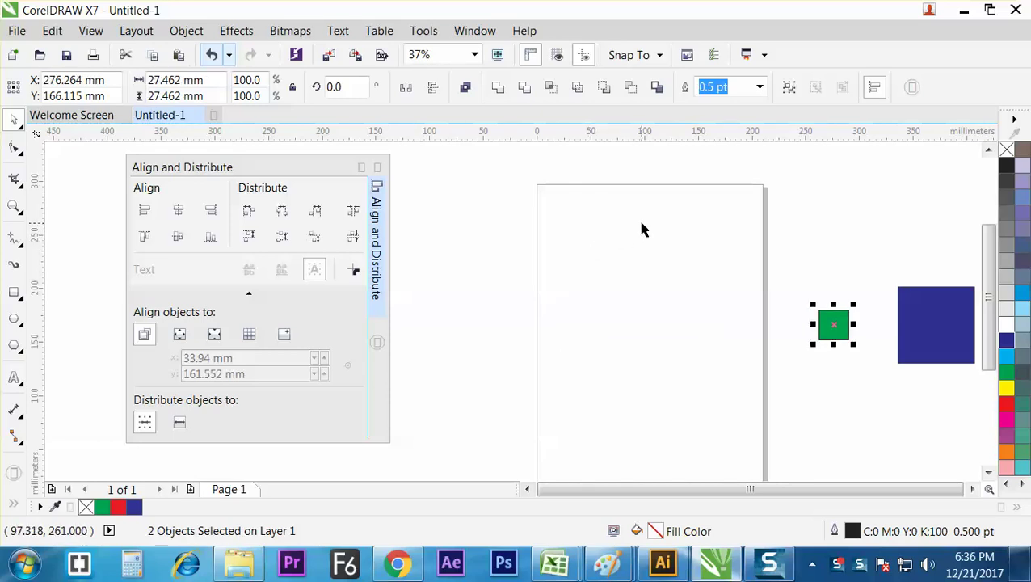
key(ctrl+z)
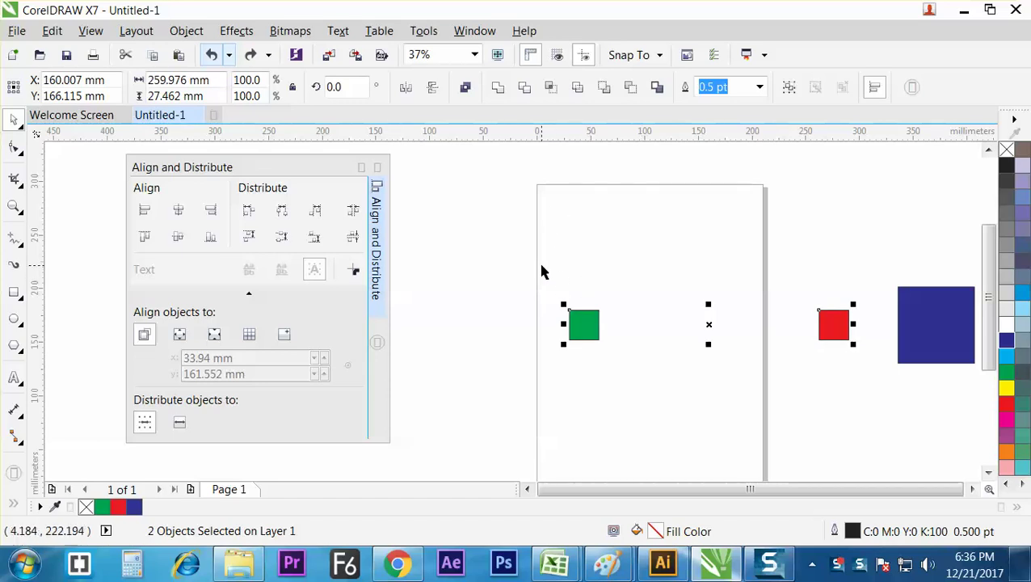
drag(511, 249, 811, 412)
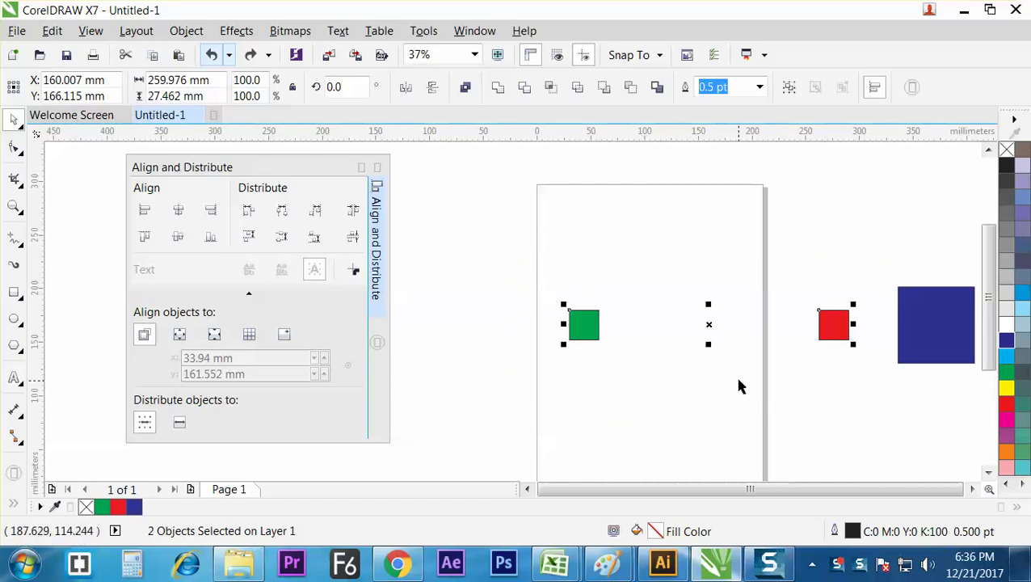
key(p)
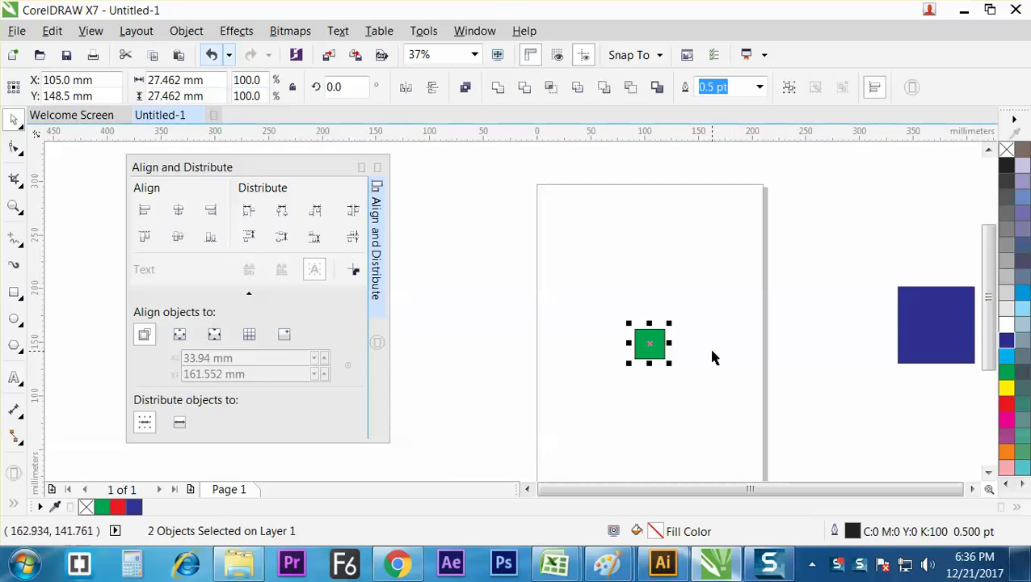
- Delete all objects from the drawing, leaving the document's default properties unchanged
key(ctrl+a)
key(Delete)
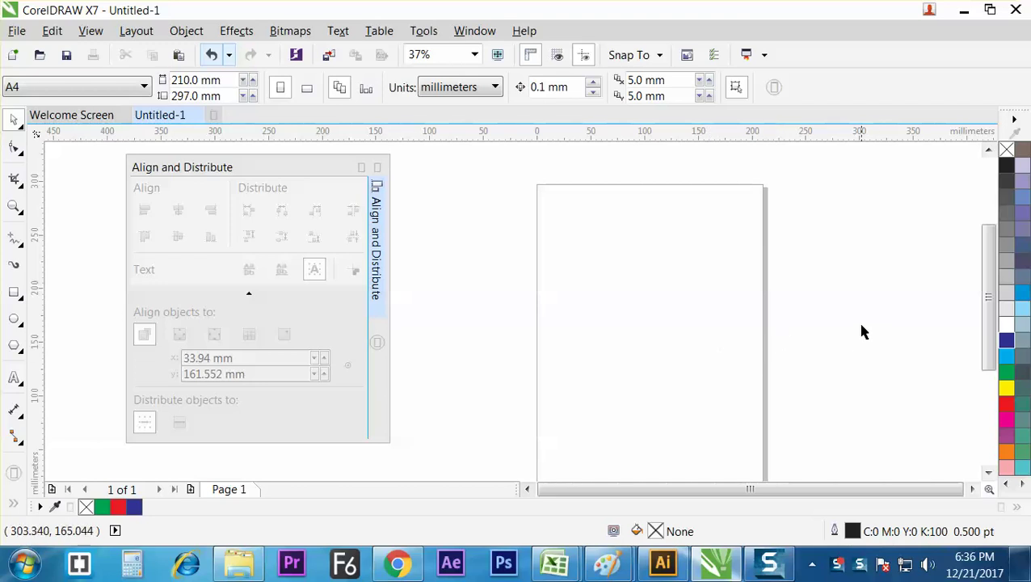
click(1005, 340)
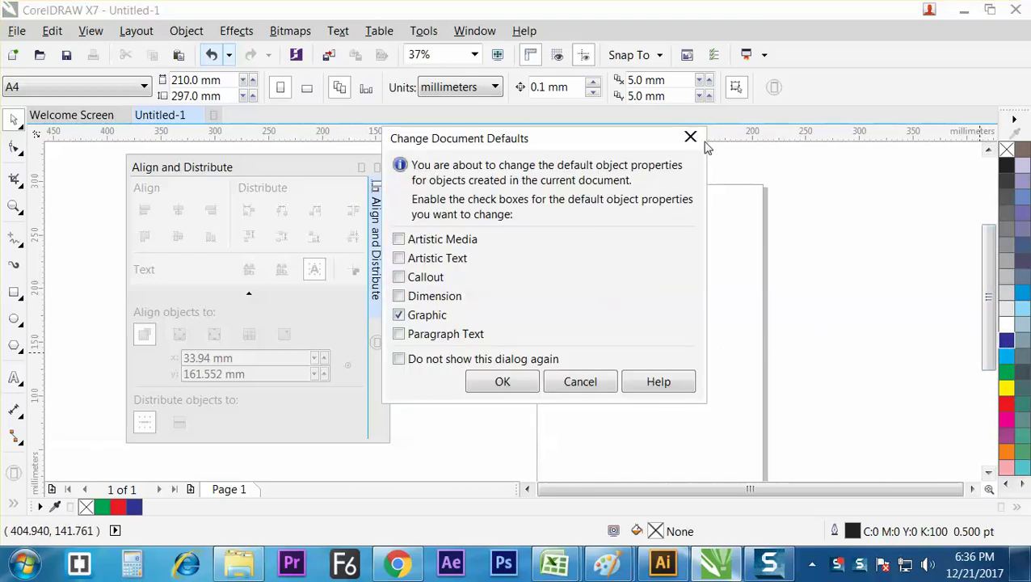
click(691, 138)
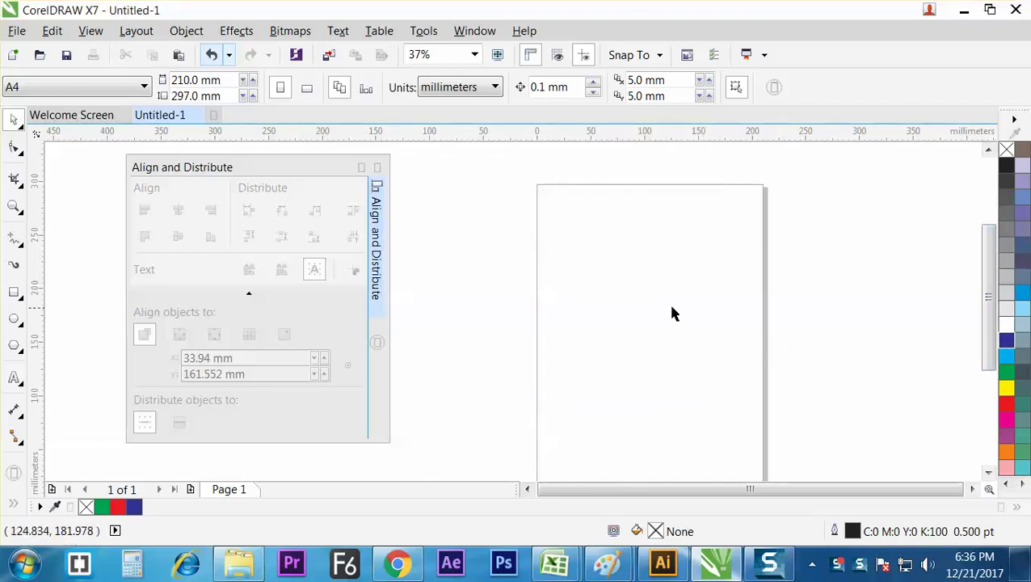
- Draw a square about 86 mm wide across the page's left edge and fill it with blue
key(F6)
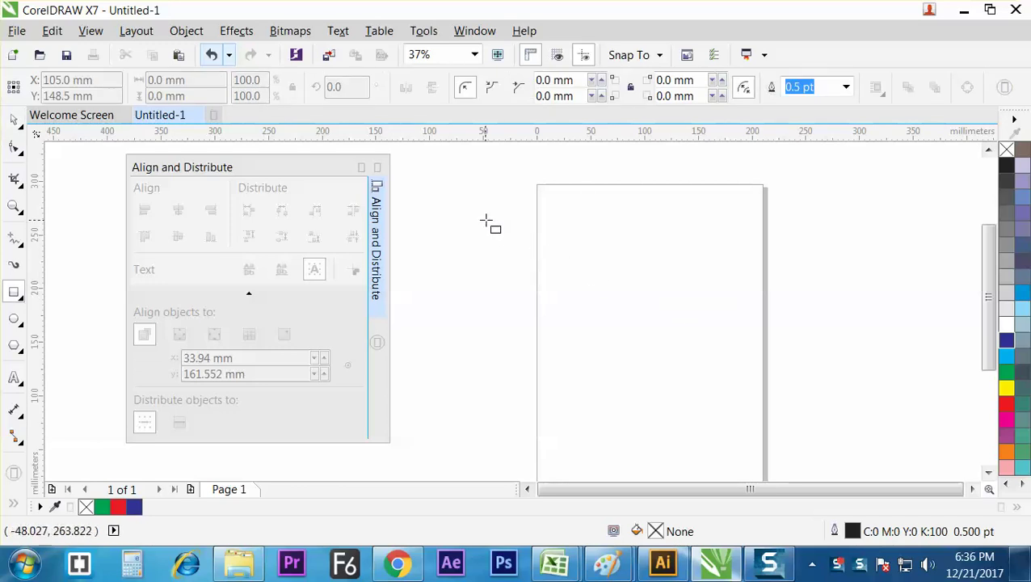
drag(485, 220, 580, 313)
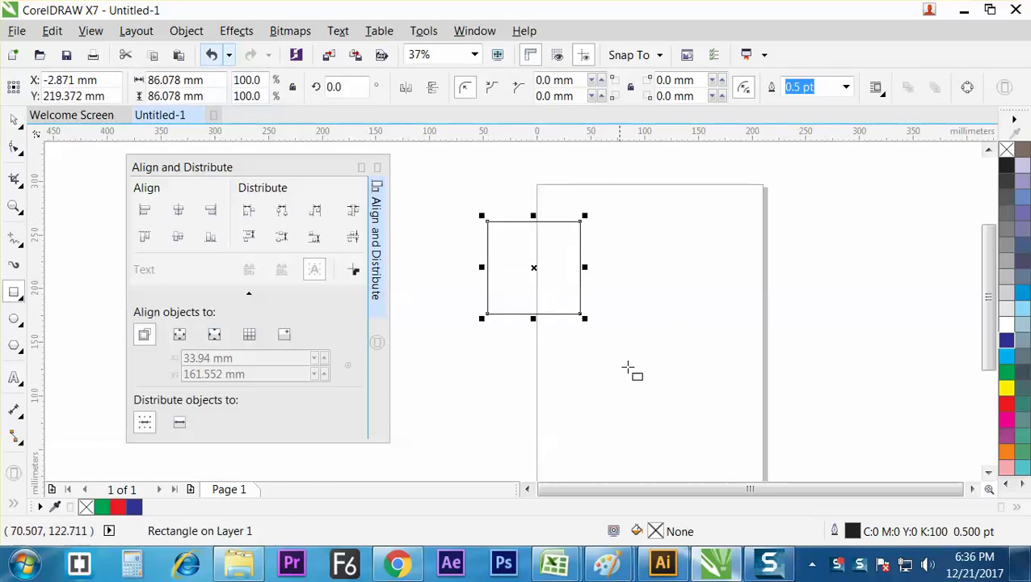
click(1006, 340)
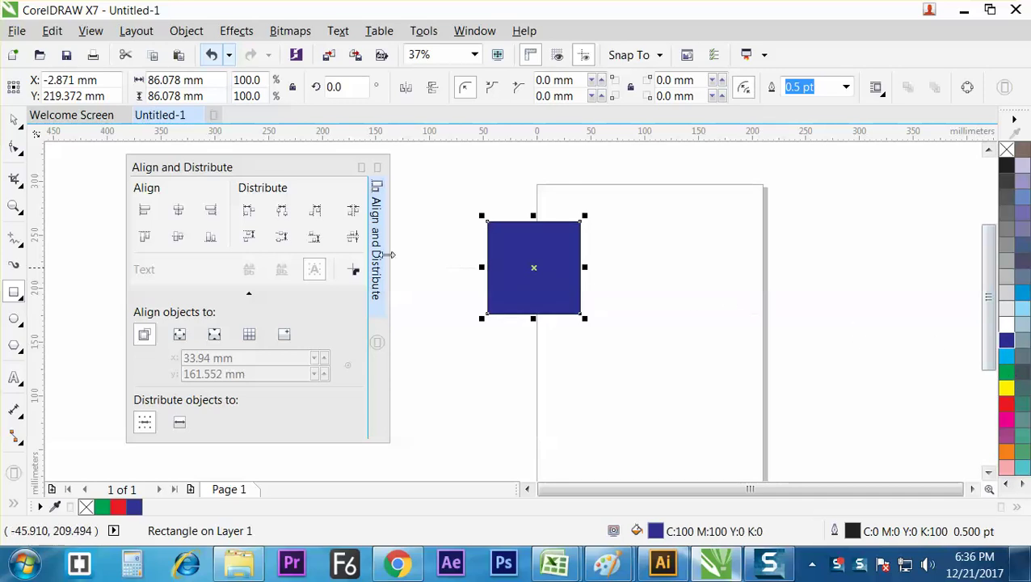
click(14, 120)
click(699, 274)
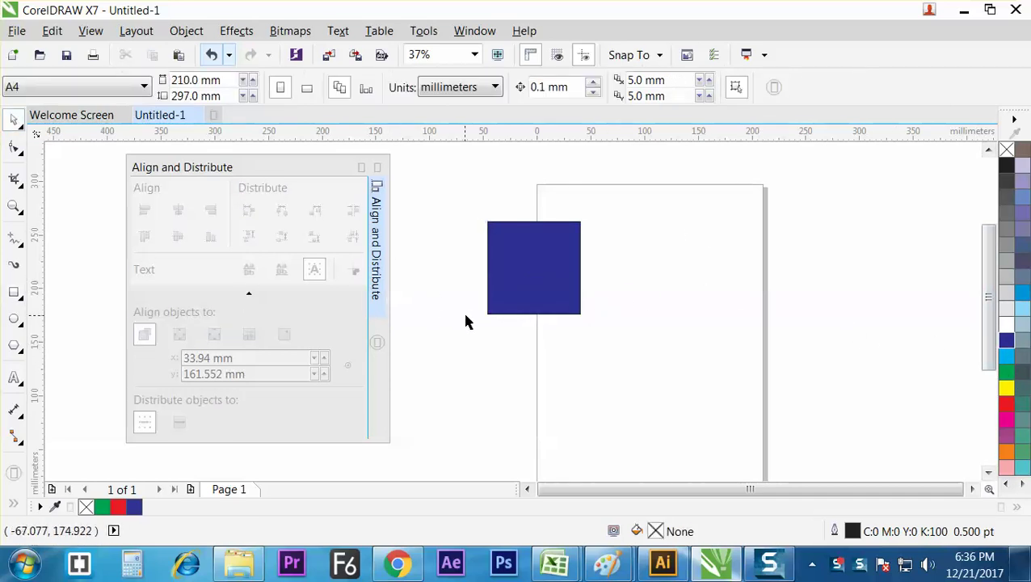
- Draw a white-filled square about 50 mm wide beside the blue one and place a duplicate of it further right
key(F6)
mouse_move(625, 260)
mouse_down()
mouse_move(674, 320)
mouse_move(688, 271)
mouse_up()
key(space)
click(1007, 327)
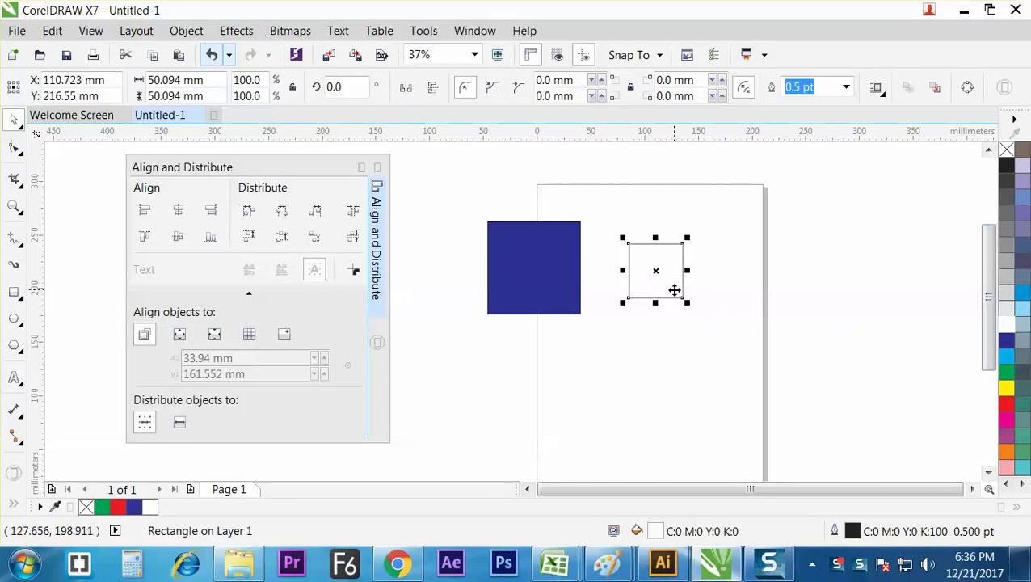
drag(668, 280, 740, 285)
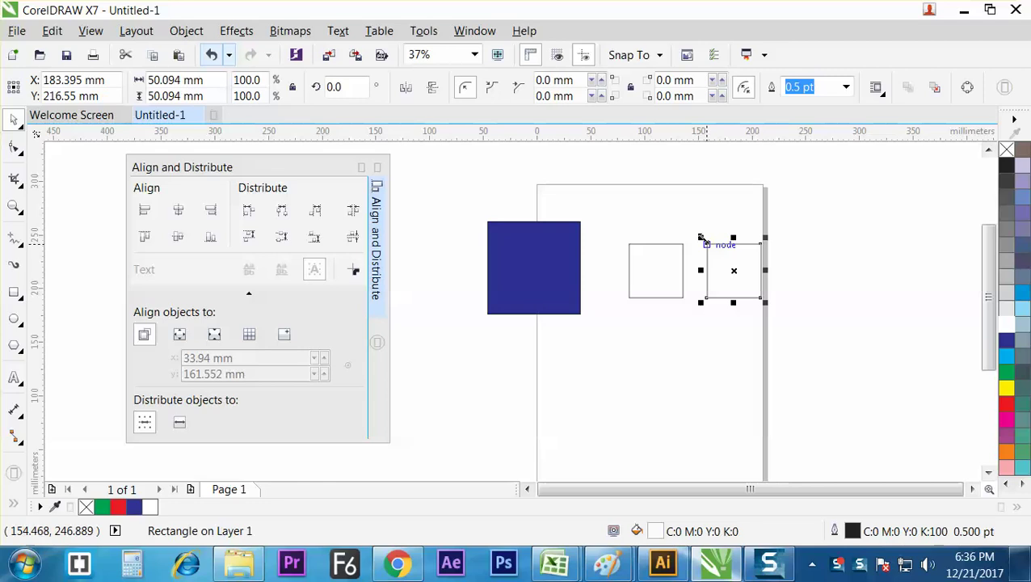
click(783, 309)
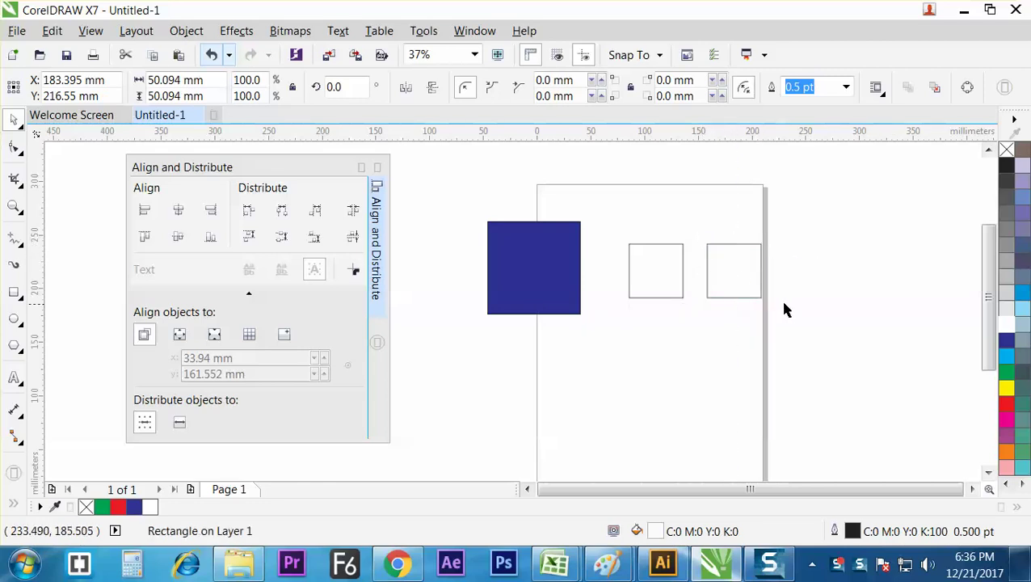
- Try scaling only the width of the duplicated white square to 50% and undo the change
click(750, 294)
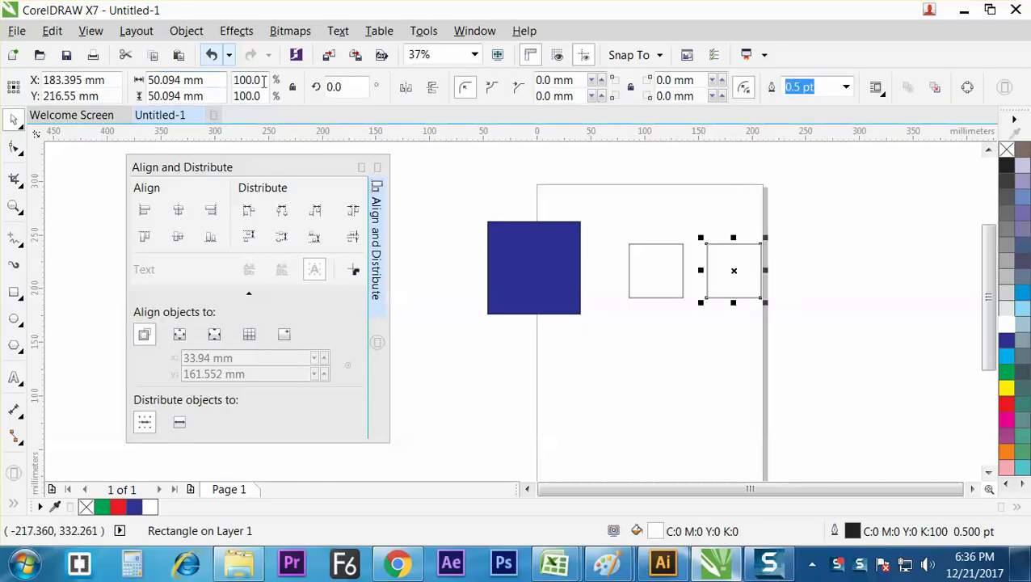
key(BackSpace)
key(BackSpace)
key(BackSpace)
key(BackSpace)
key(BackSpace)
text(50)
key(Return)
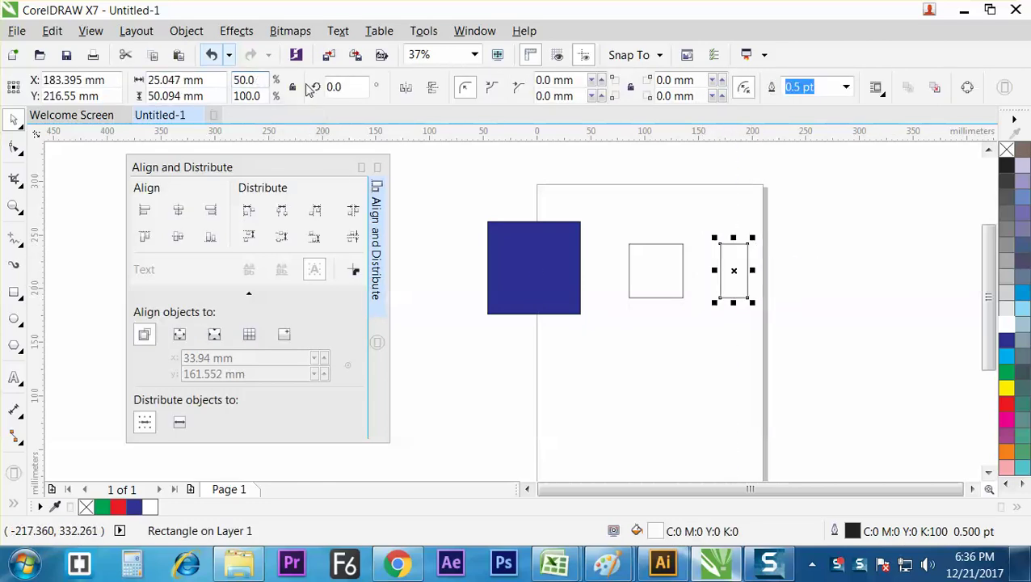
key(ctrl+z)
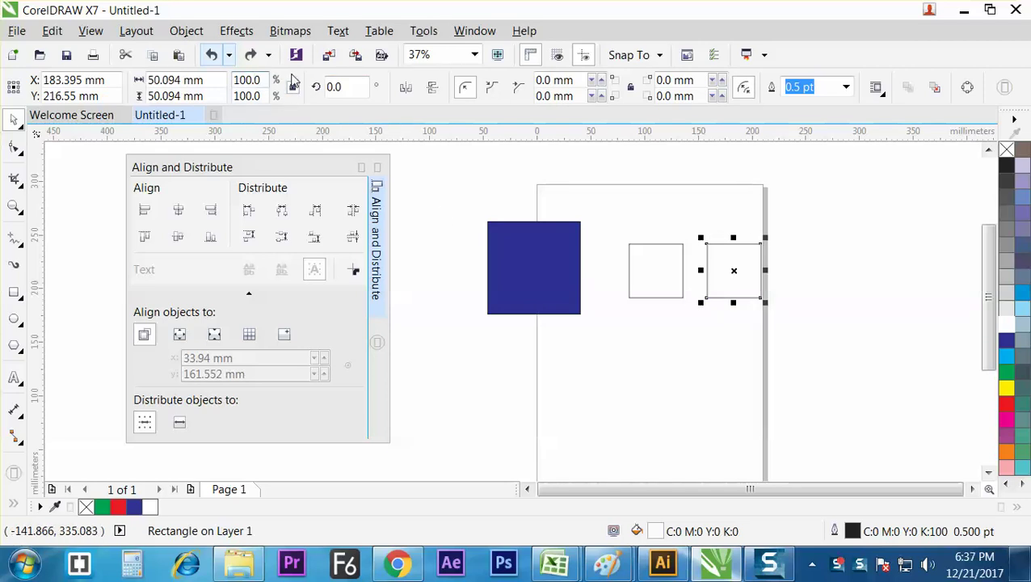
- Scale the duplicated white square proportionally to 50% and fill it with red
text(50)
key(Return)
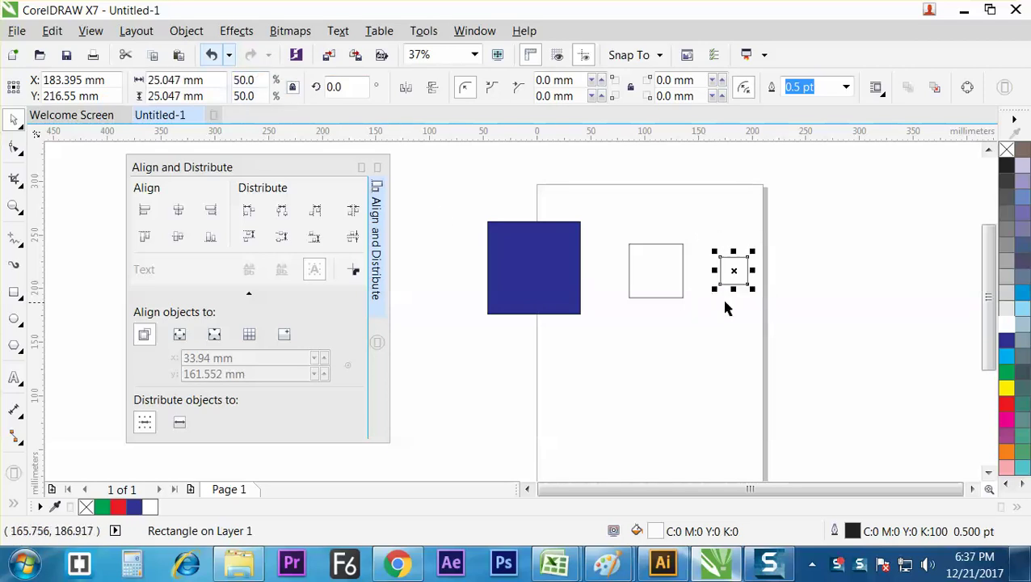
click(1008, 403)
click(859, 410)
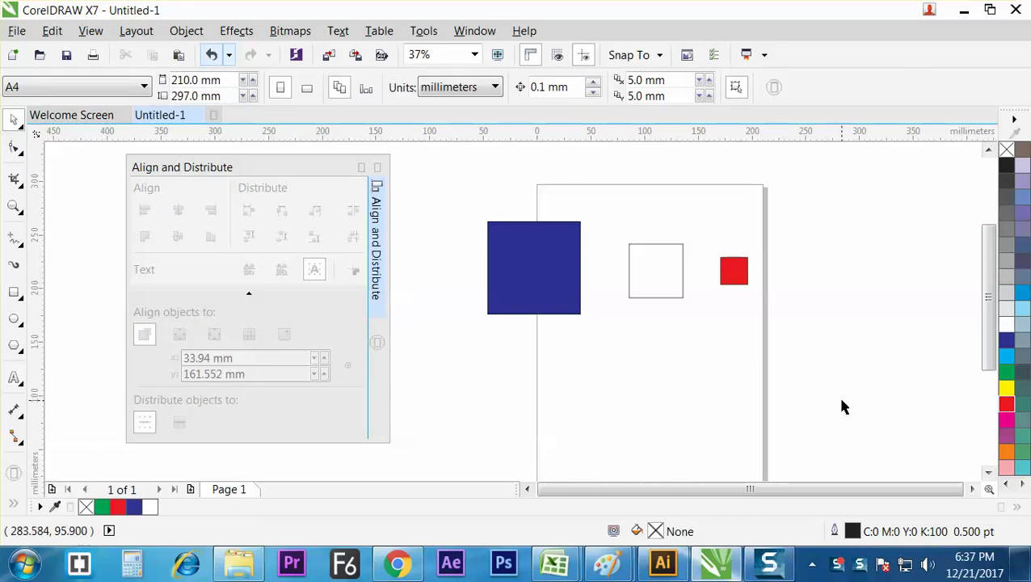
- Make a copy of the blue square scaled vertically about its center to a height of about 10 mm
click(645, 294)
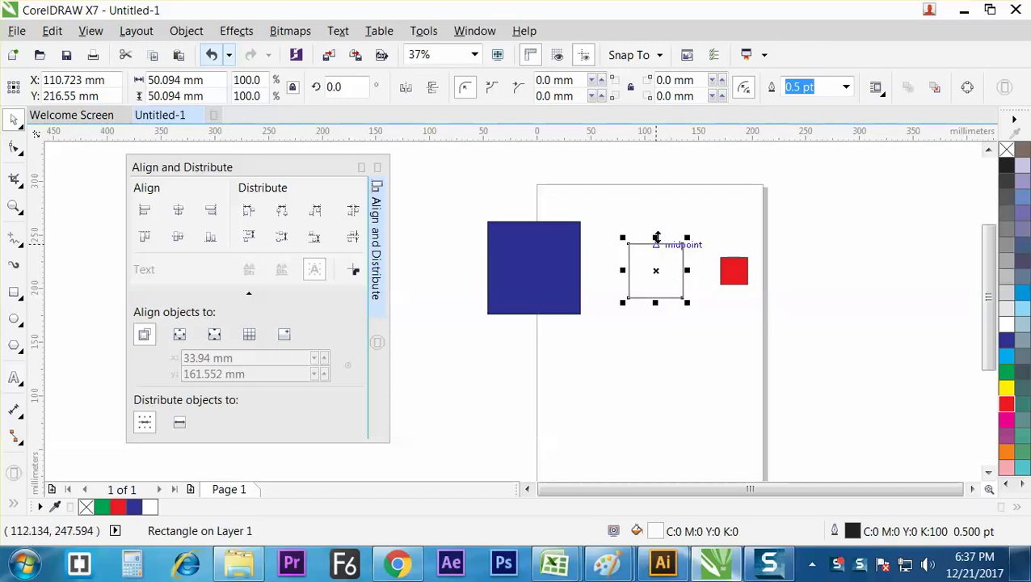
drag(655, 239, 656, 238)
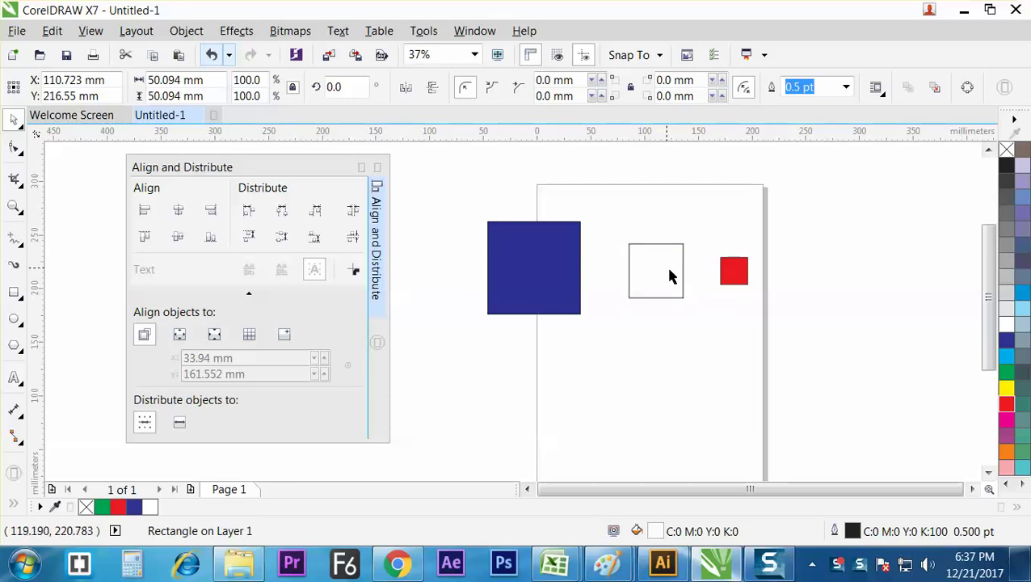
click(636, 299)
click(549, 278)
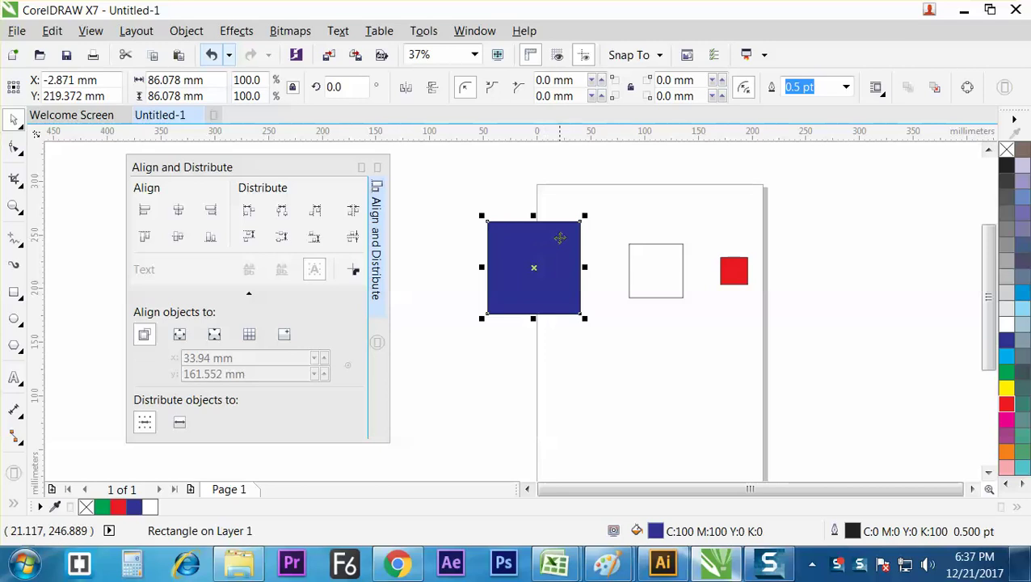
drag(534, 212, 534, 261)
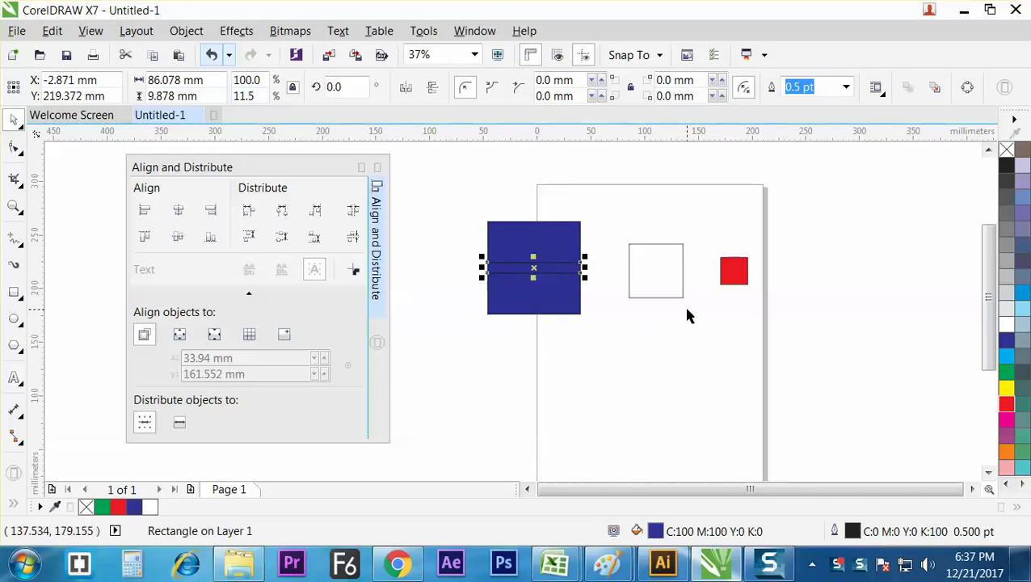
- Switch to the Excel notes and enter "shift+drag makes symetrical scalling from the edge" in cell J100
mouse_move(555, 563)
click(603, 490)
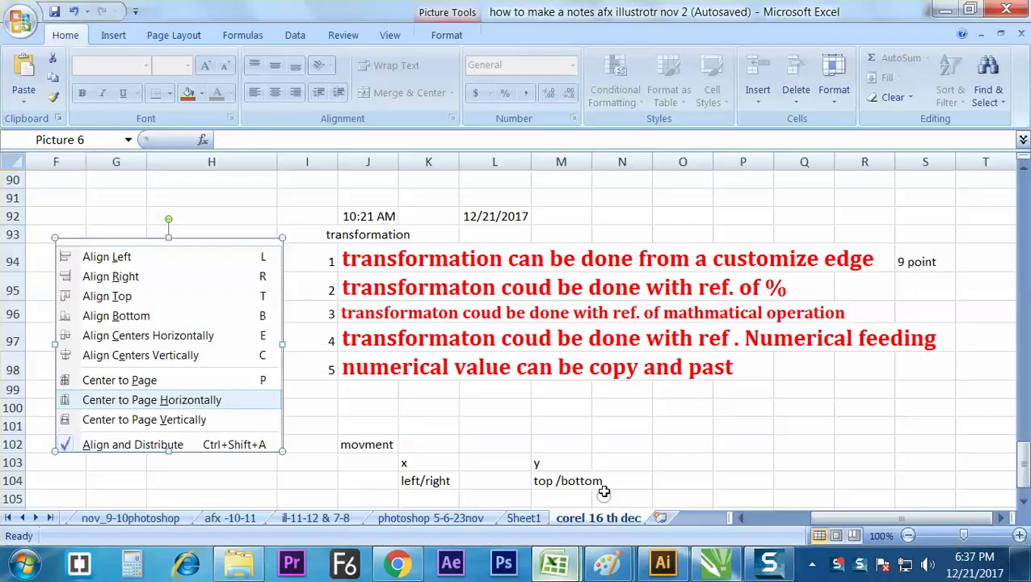
click(391, 408)
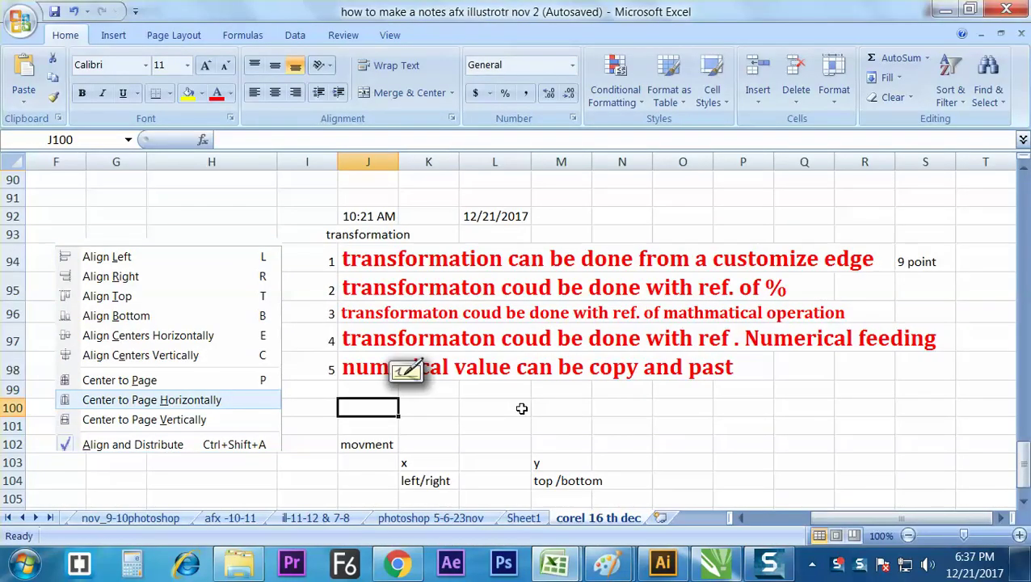
text(shift+drag mak)
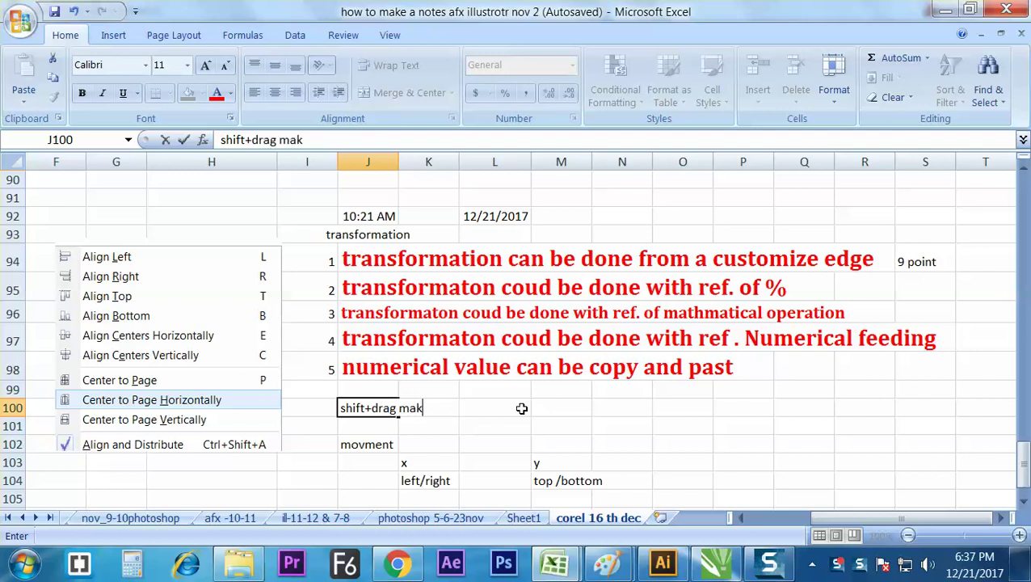
text(es symetrical scalling)
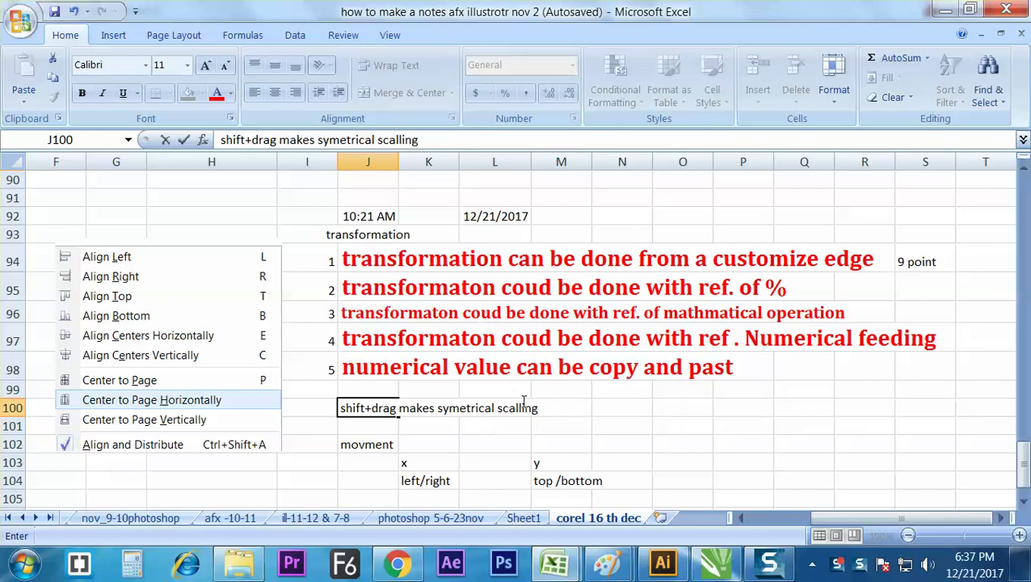
text(m the)
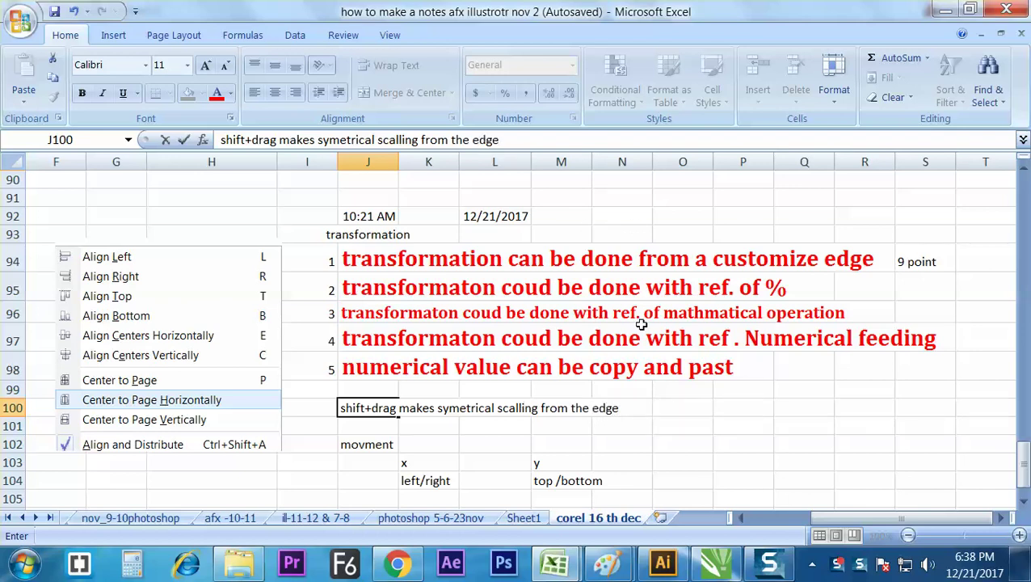
text( edge)
click(668, 428)
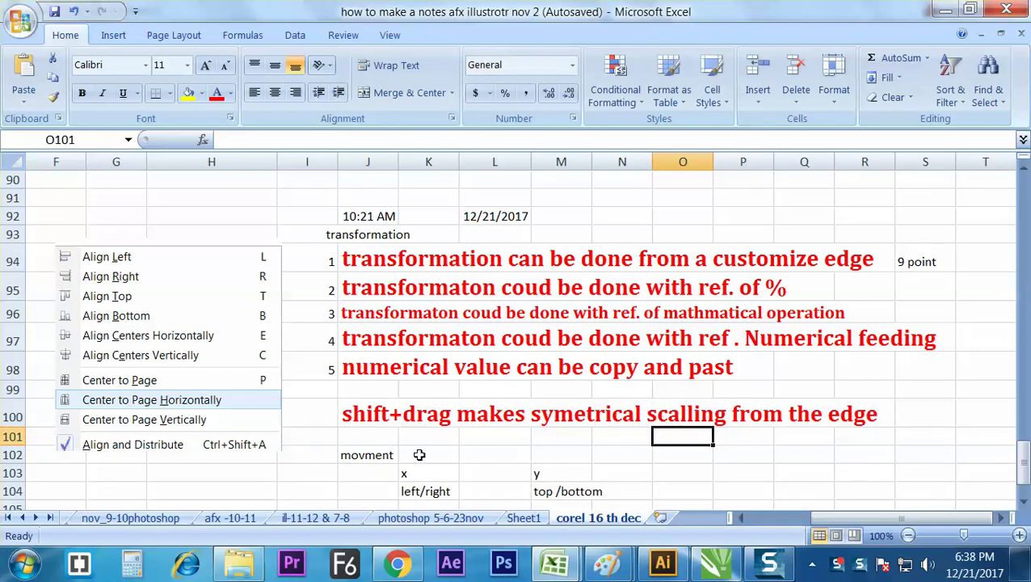
- Change the font colour of the shift+drag note in cell J100 to black
click(501, 457)
click(421, 417)
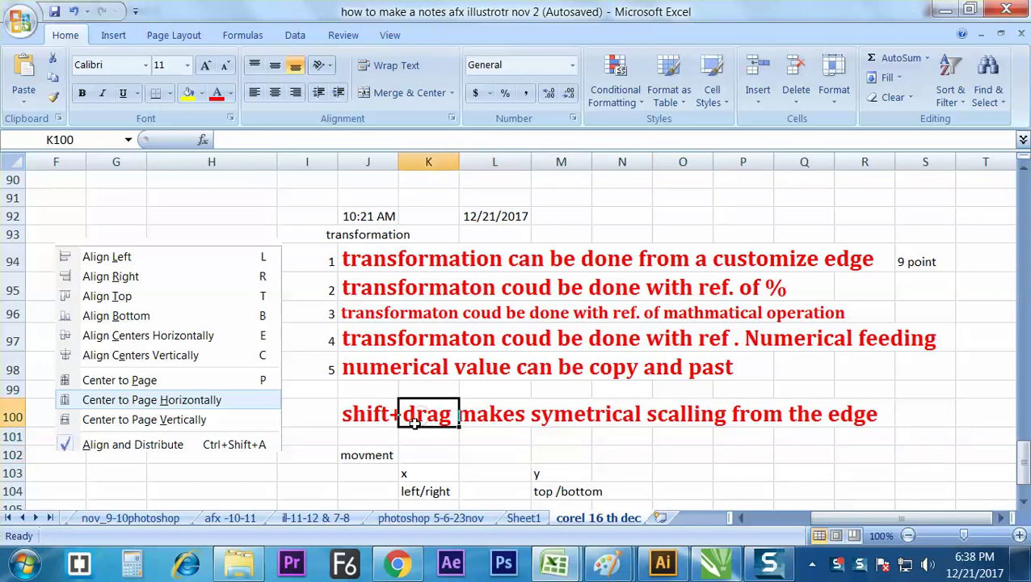
click(387, 418)
click(230, 99)
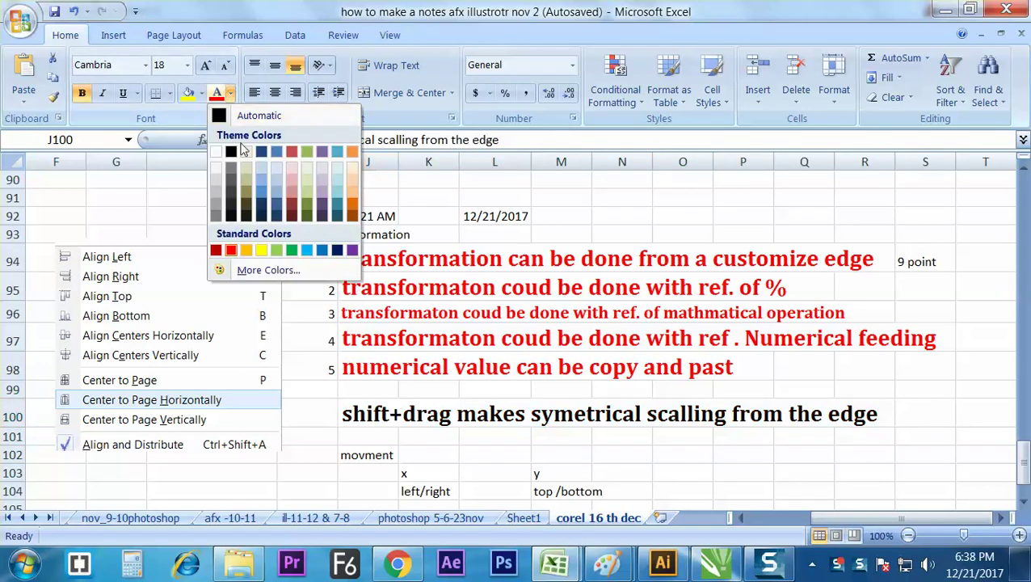
click(231, 145)
click(523, 437)
click(541, 454)
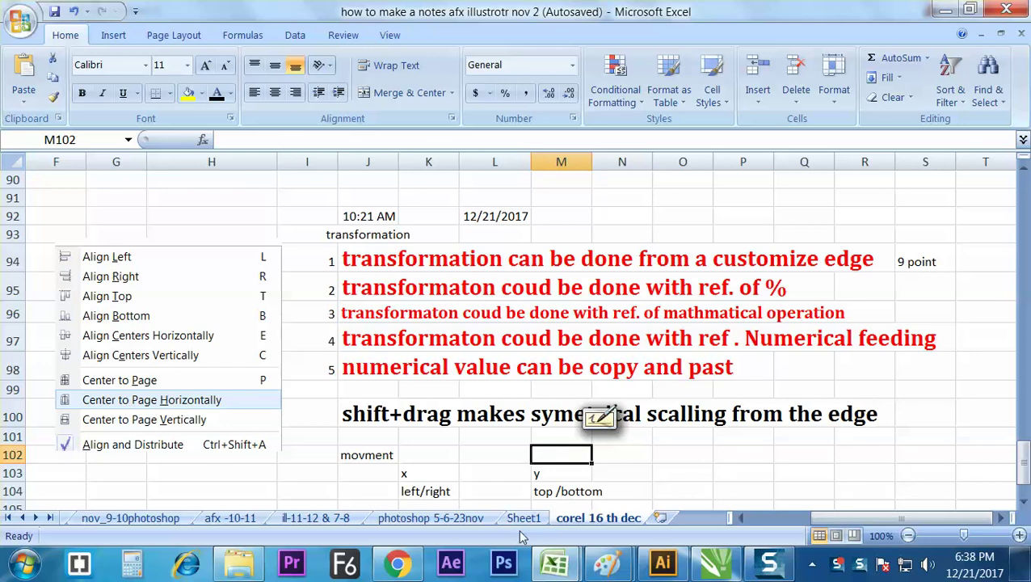
- Switch to CorelDRAW and fill the thin horizontal strip across the blue square with white
click(715, 563)
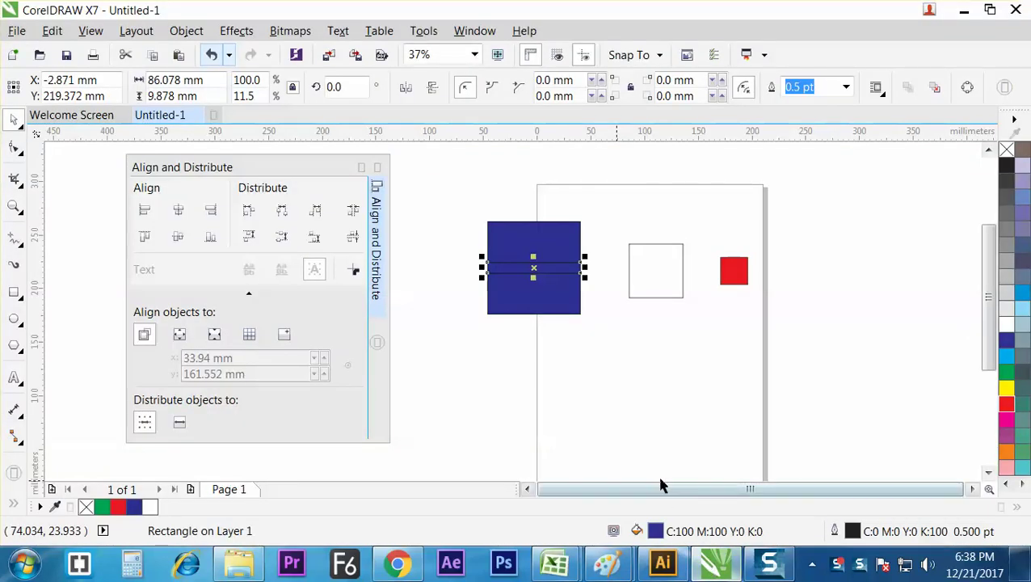
click(624, 394)
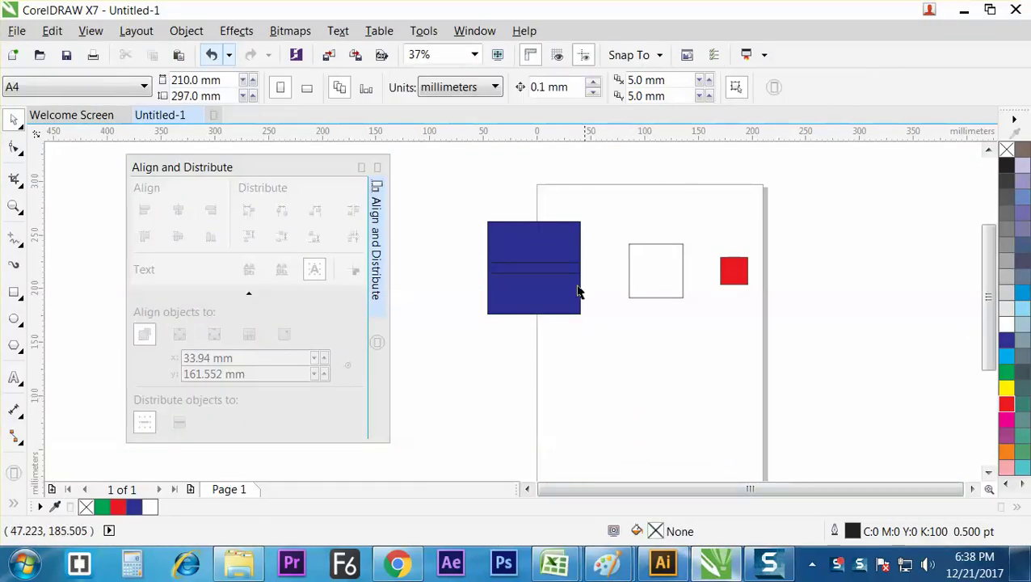
click(556, 268)
click(996, 338)
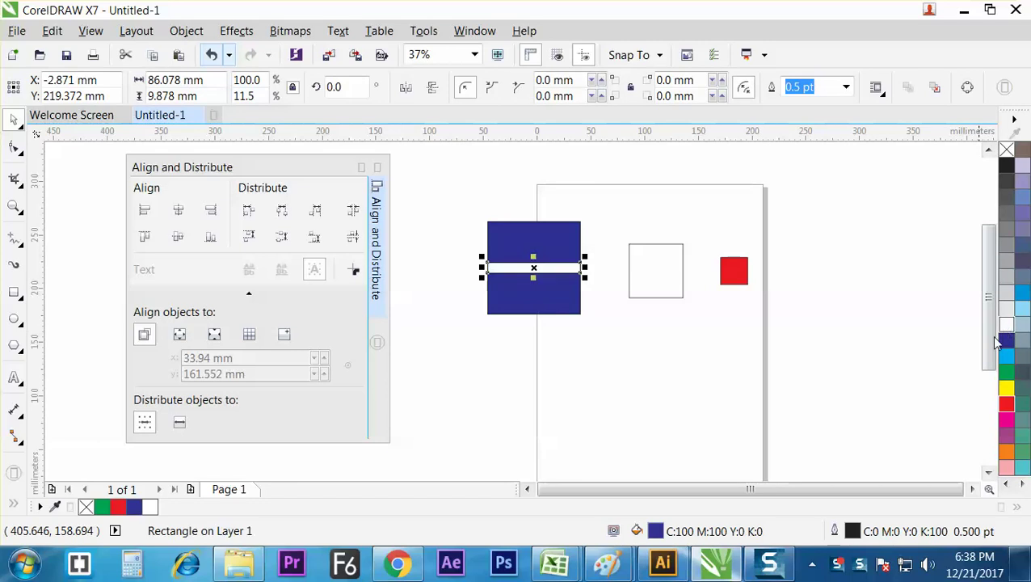
click(658, 421)
- Make a copy of the white horizontal strip rotated by 90° so the two form a cross on the blue square
click(535, 270)
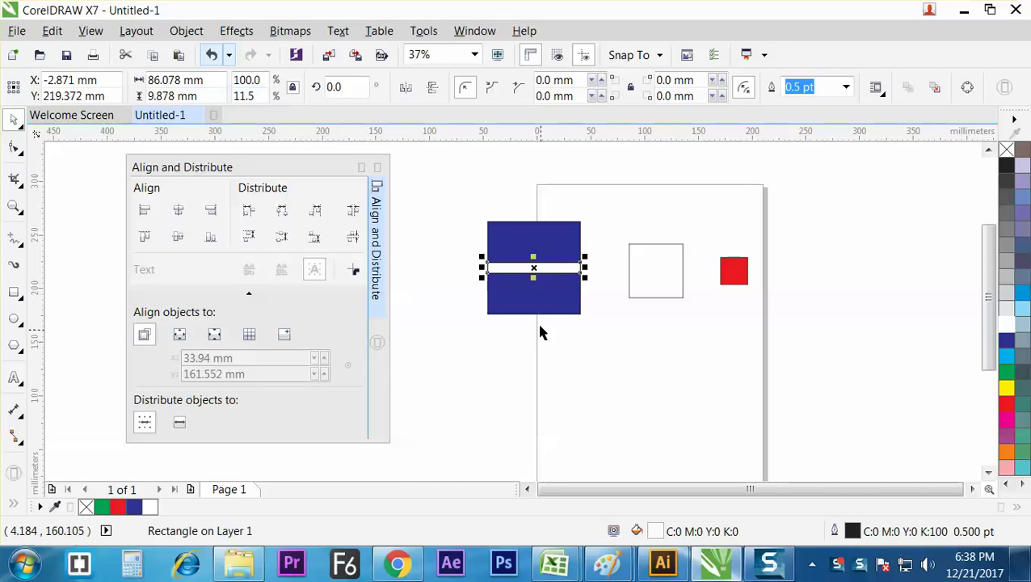
double_click(355, 90)
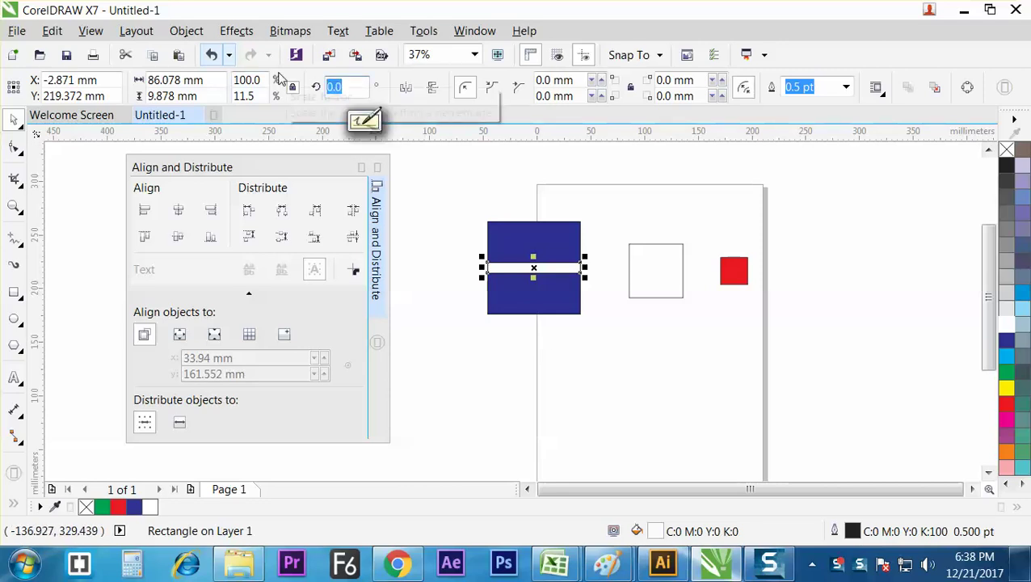
text(90)
key(Return)
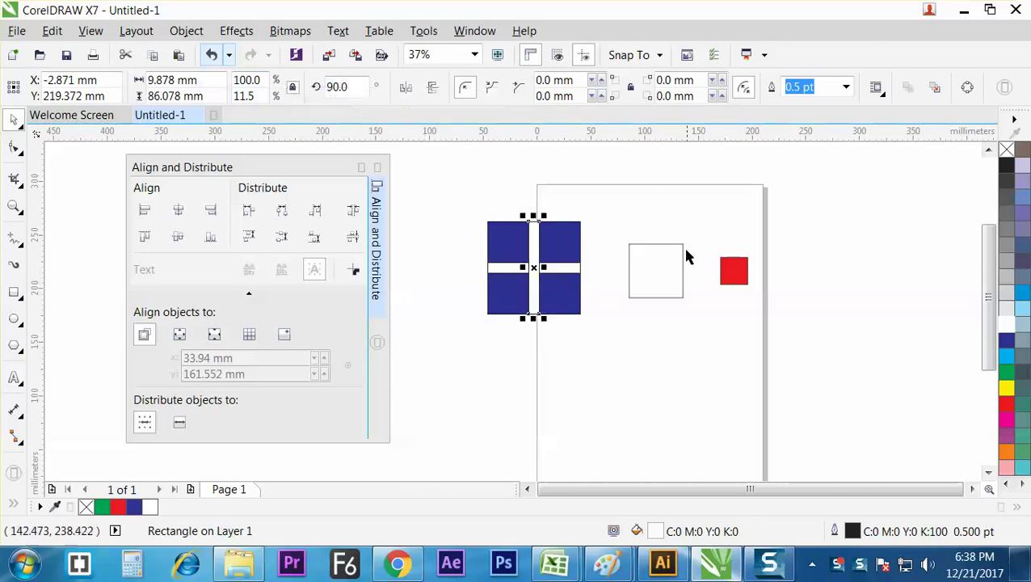
click(694, 372)
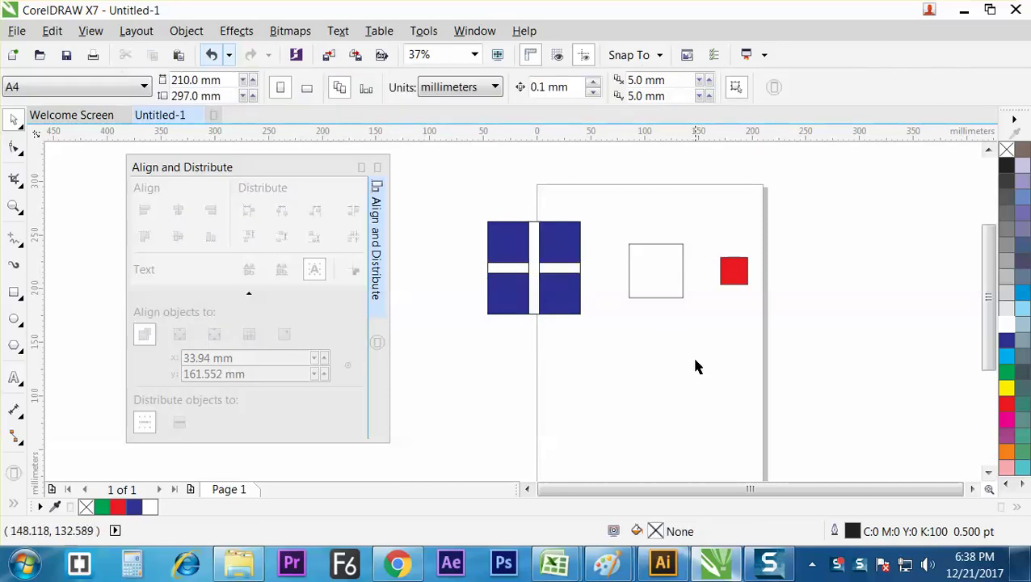
- Select the blue square, both white strips, the white square and the red square and center them all on the page
drag(444, 186, 766, 381)
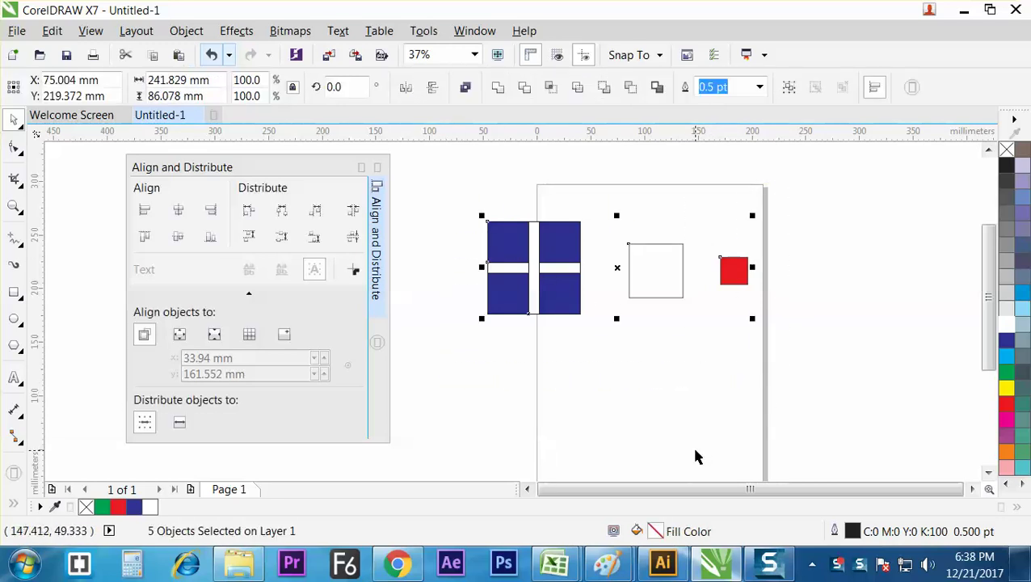
key(p)
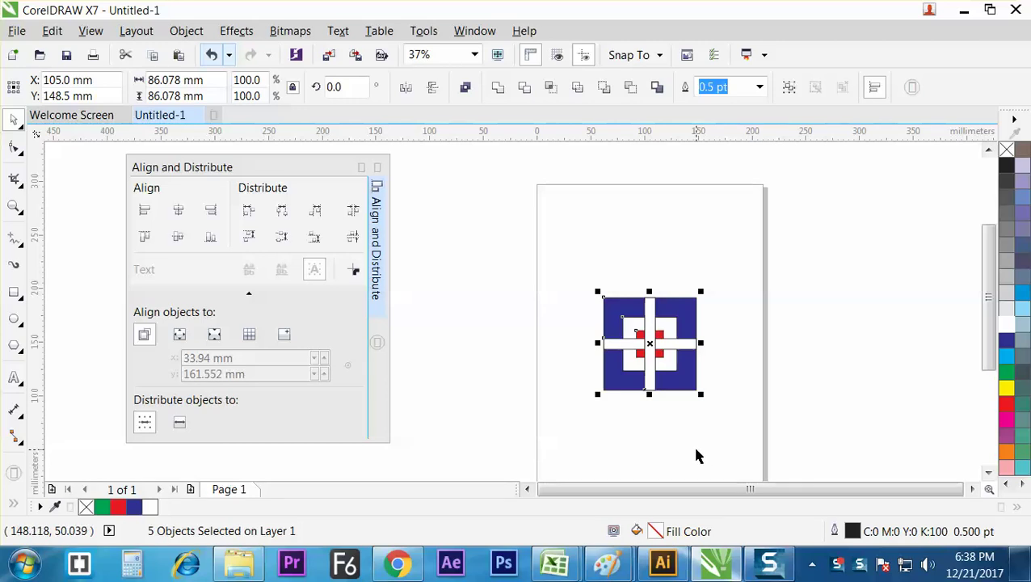
click(816, 361)
- Show the Order commands for the horizontal white strip and capture the screen
click(669, 349)
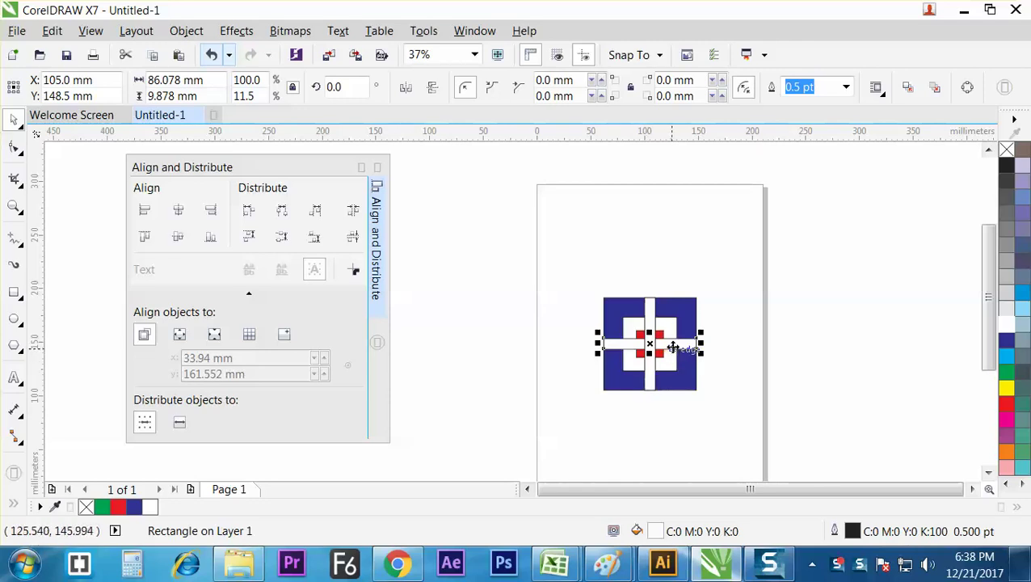
right_click(672, 349)
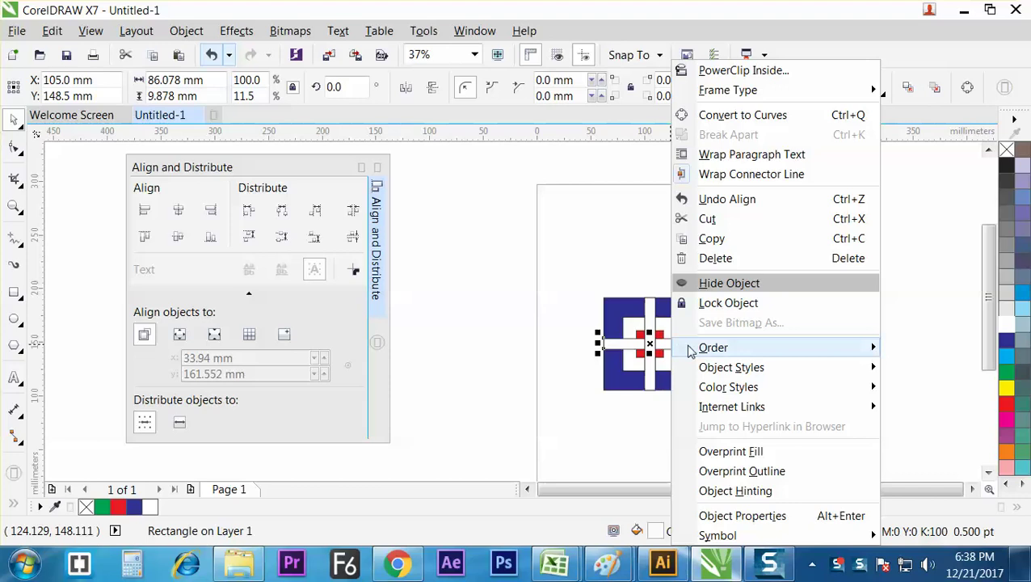
mouse_move(727, 345)
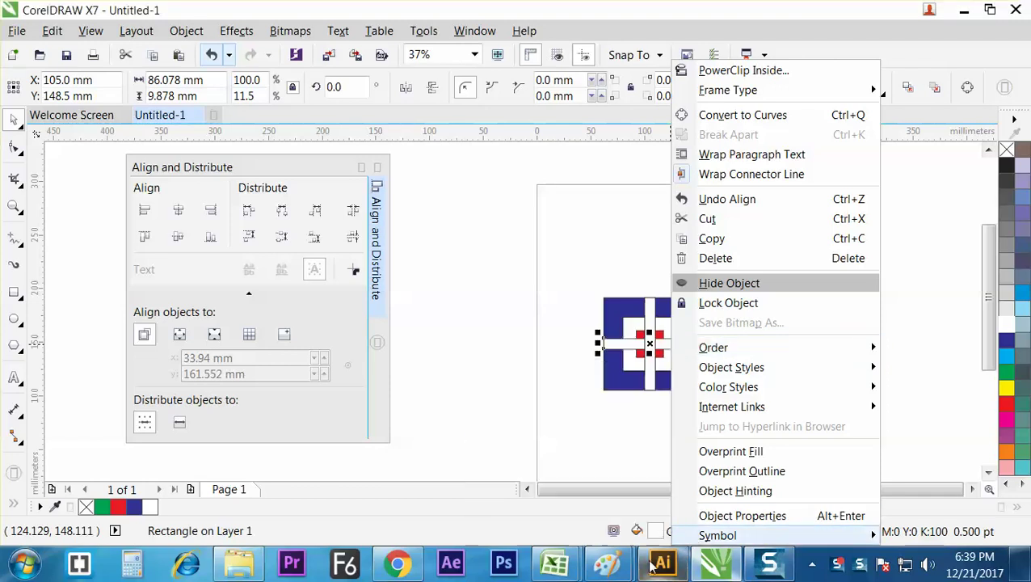
- Switch to Paint, paste the screenshot and select the area showing the Order commands from To Front of Page to Back One
click(608, 564)
click(691, 469)
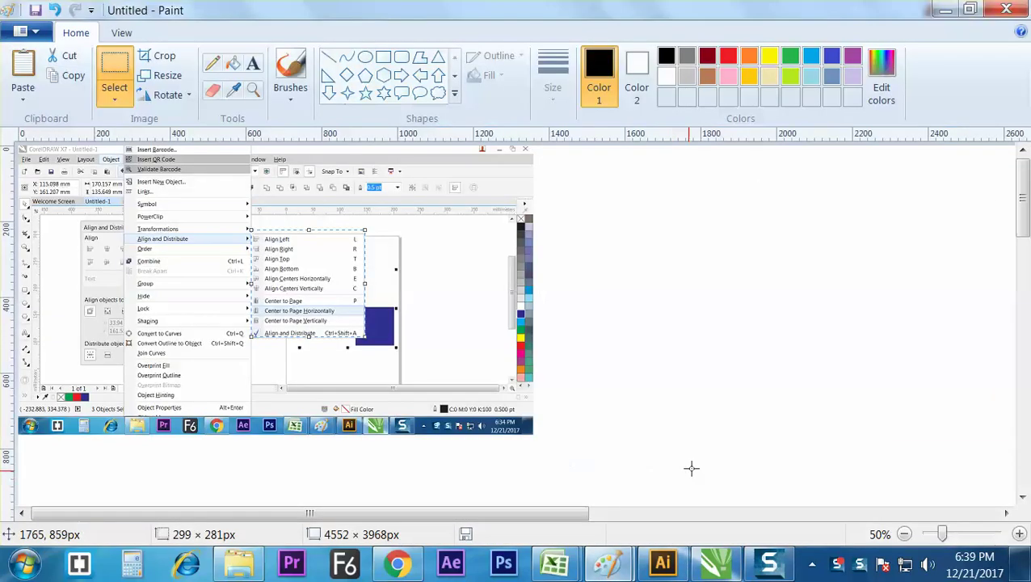
key(ctrl+v)
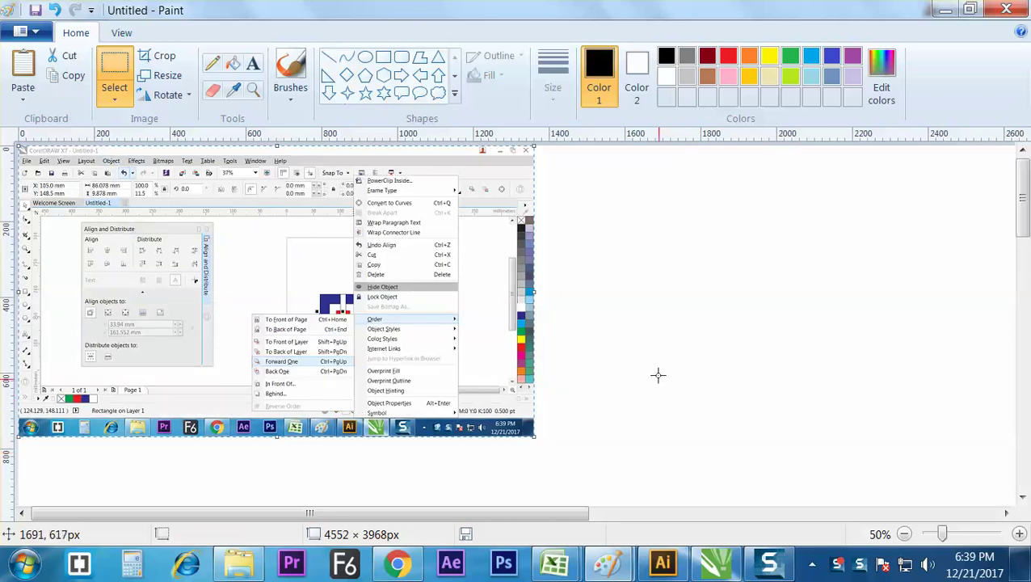
click(119, 73)
mouse_move(368, 349)
mouse_down()
mouse_move(434, 312)
mouse_move(457, 318)
mouse_move(257, 388)
mouse_move(249, 380)
mouse_up()
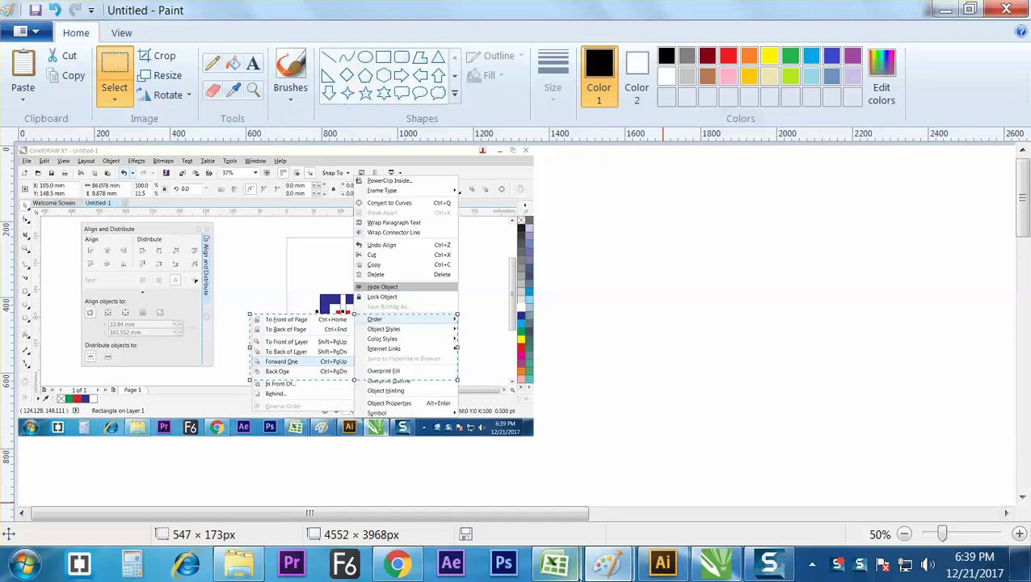
- Copy the selected area into the Excel notes and place the picture below the alignment shortcuts picture, beginning around row 101
mouse_move(574, 575)
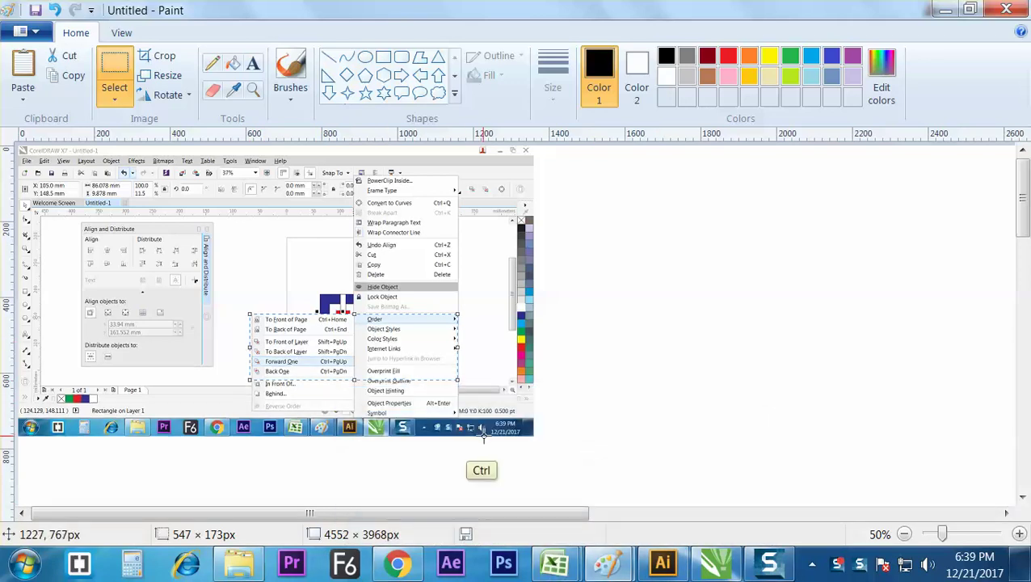
click(603, 485)
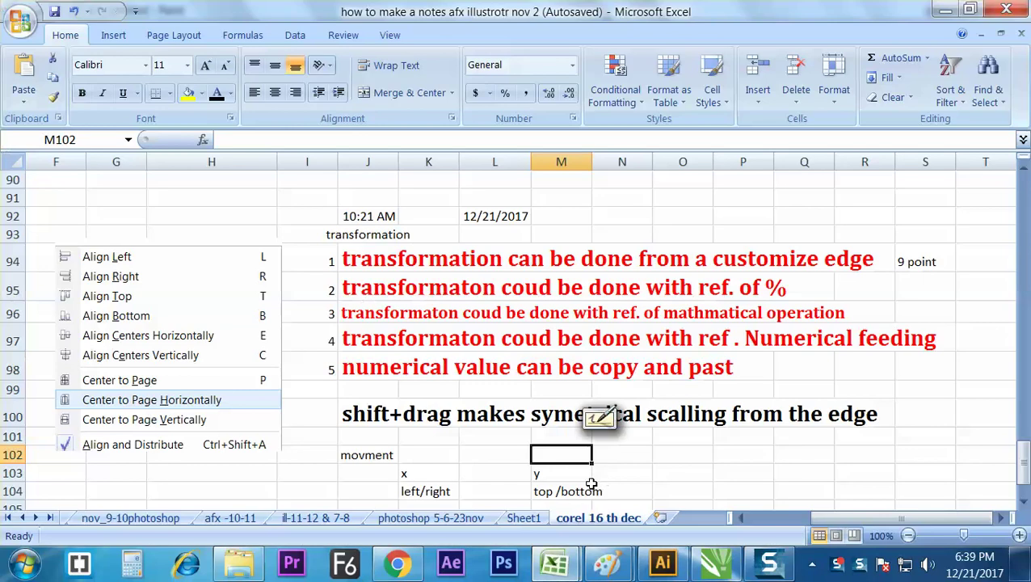
key(ctrl+v)
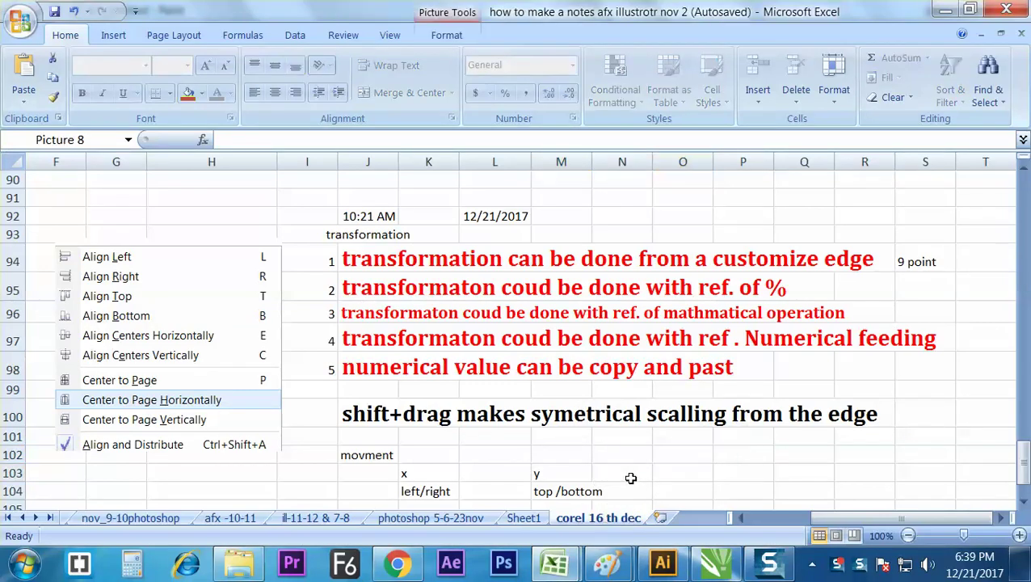
click(646, 473)
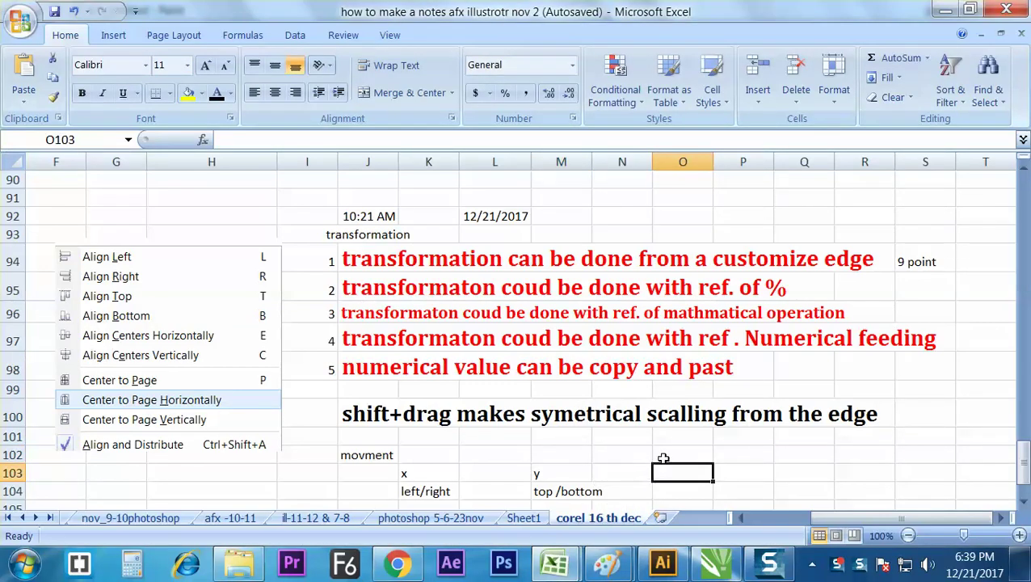
key(ctrl+v)
drag(743, 489, 124, 248)
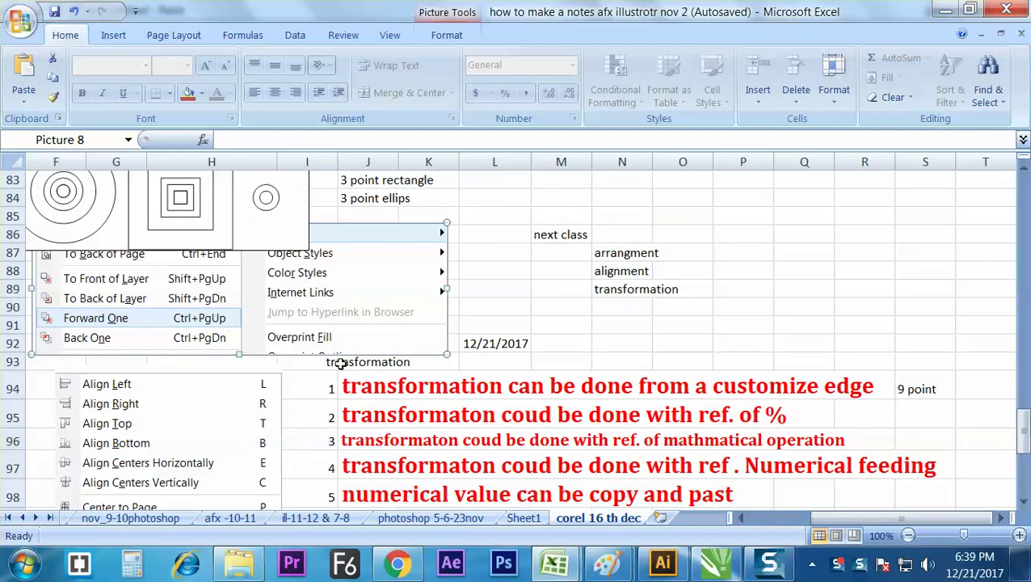
drag(350, 301, 341, 462)
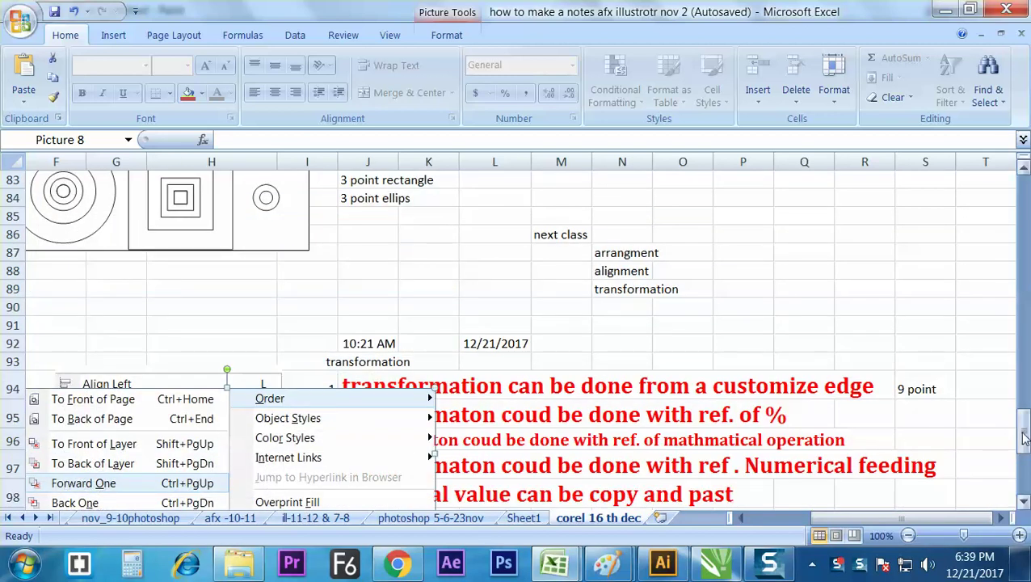
drag(1022, 438, 1023, 451)
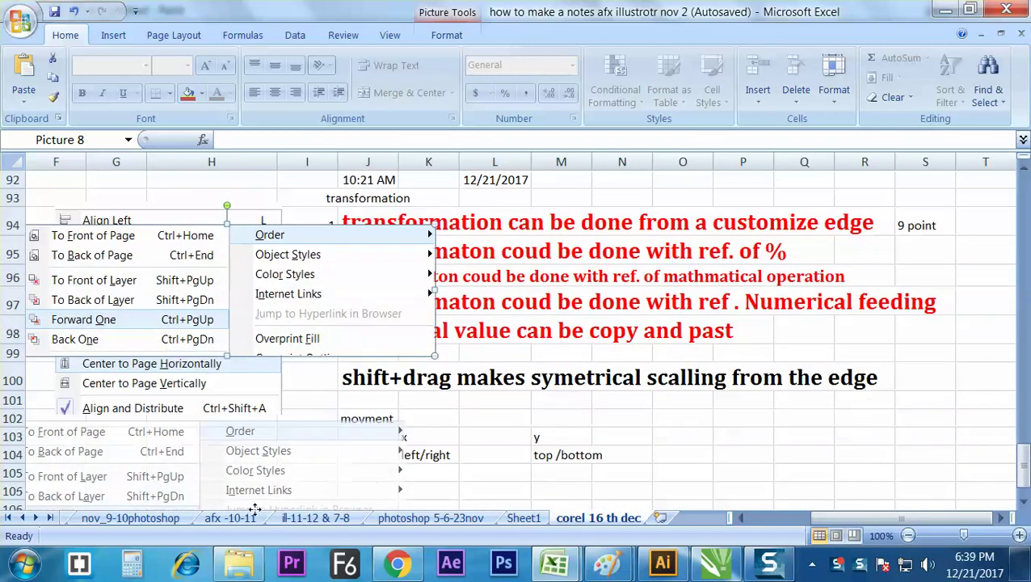
drag(316, 283, 295, 429)
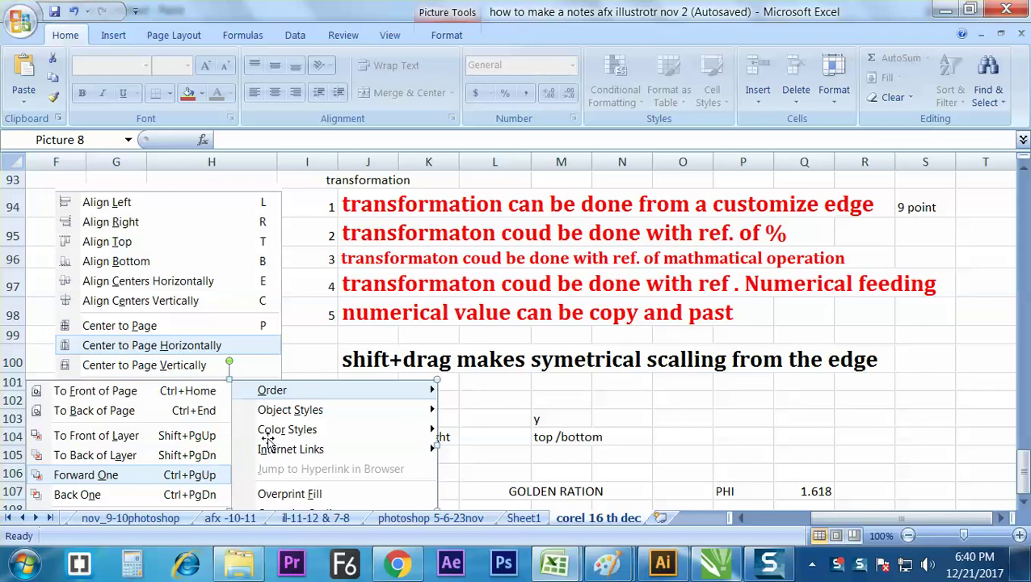
- Switch to CorelDRAW and send the horizontal white strip back one so it lies behind the red square
click(715, 564)
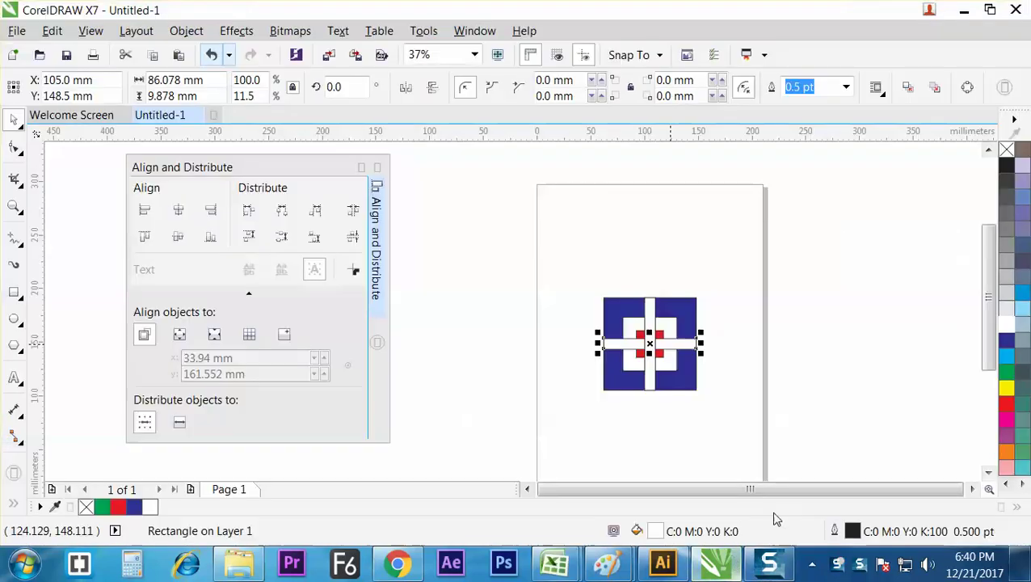
click(724, 347)
click(697, 347)
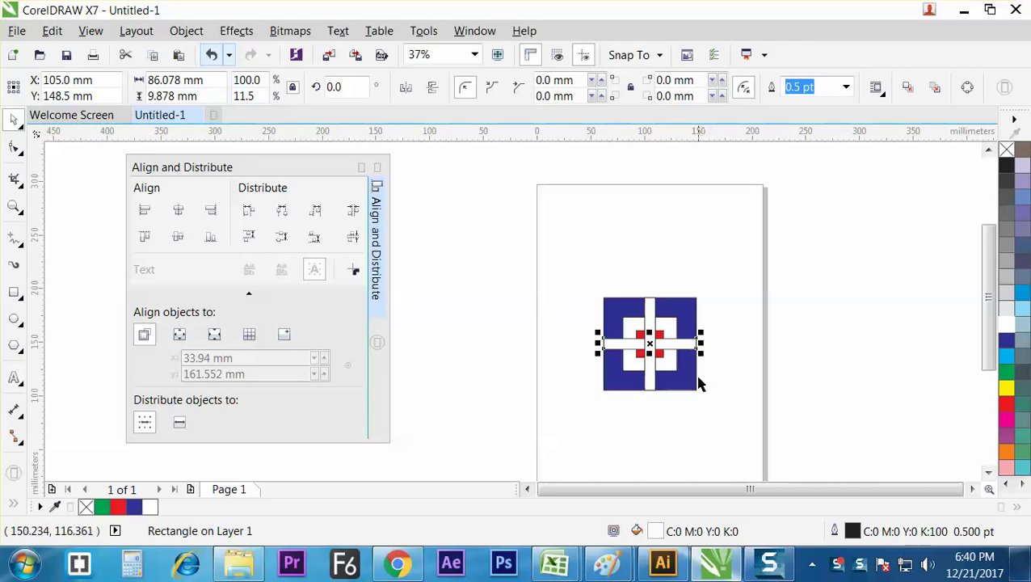
key(ctrl+Page_Down)
click(671, 437)
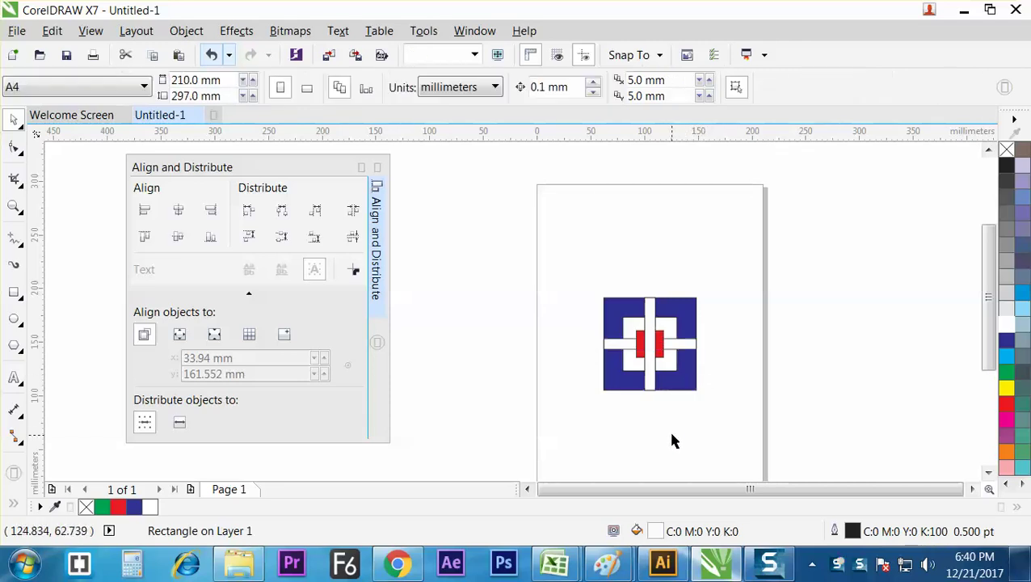
- Send the vertical white strip back one so it lies behind the red square
click(650, 388)
key(ctrl+Page_Down)
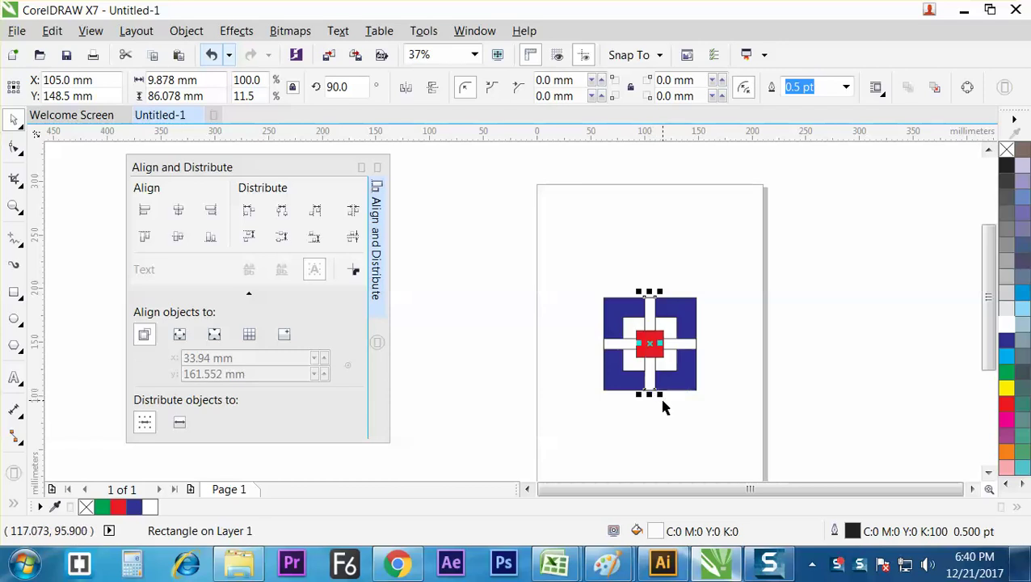
click(653, 432)
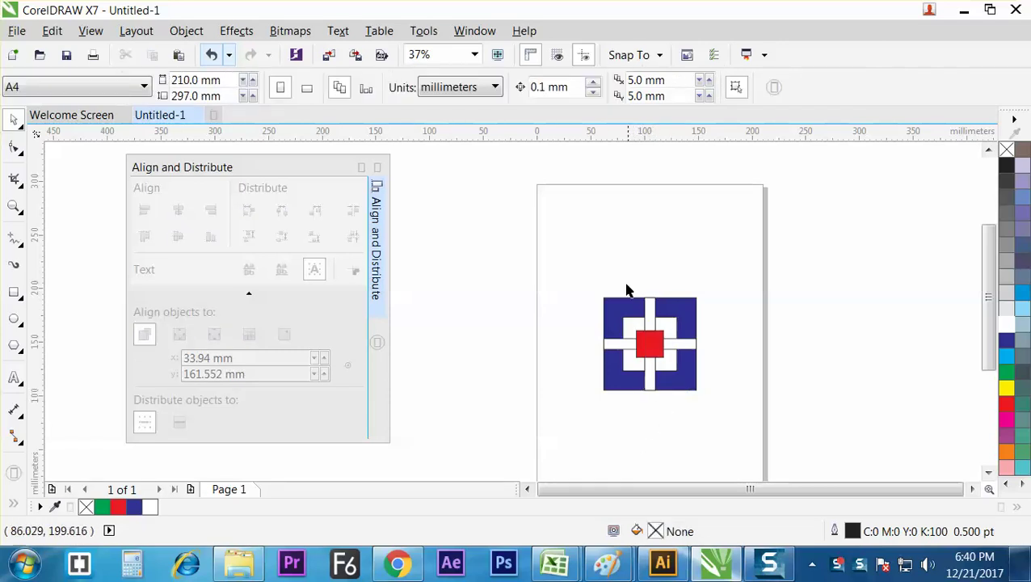
- Remove the outlines from all five logo shapes and move the whole logo to the page's upper-left area
drag(611, 323, 718, 429)
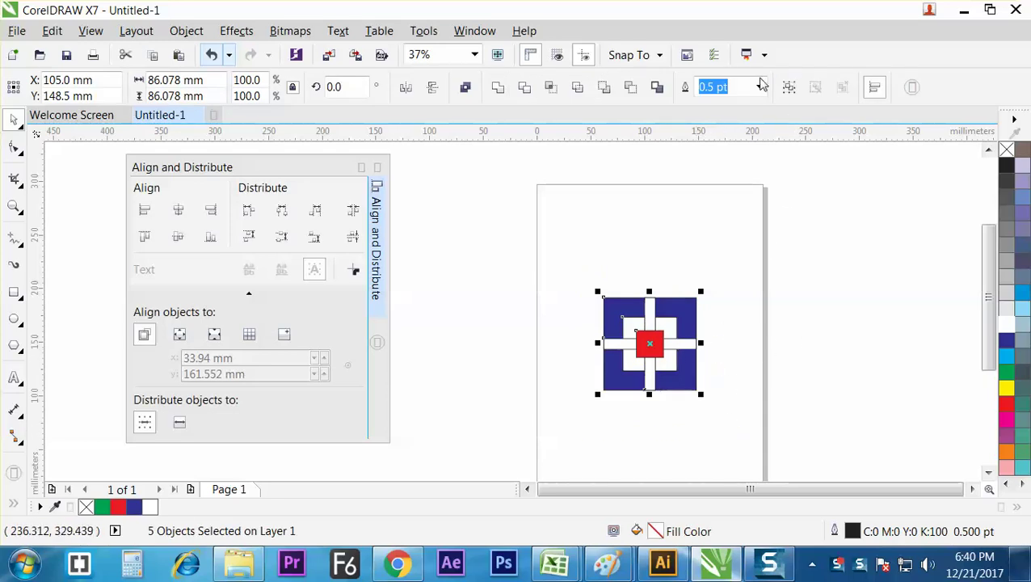
click(759, 87)
click(725, 104)
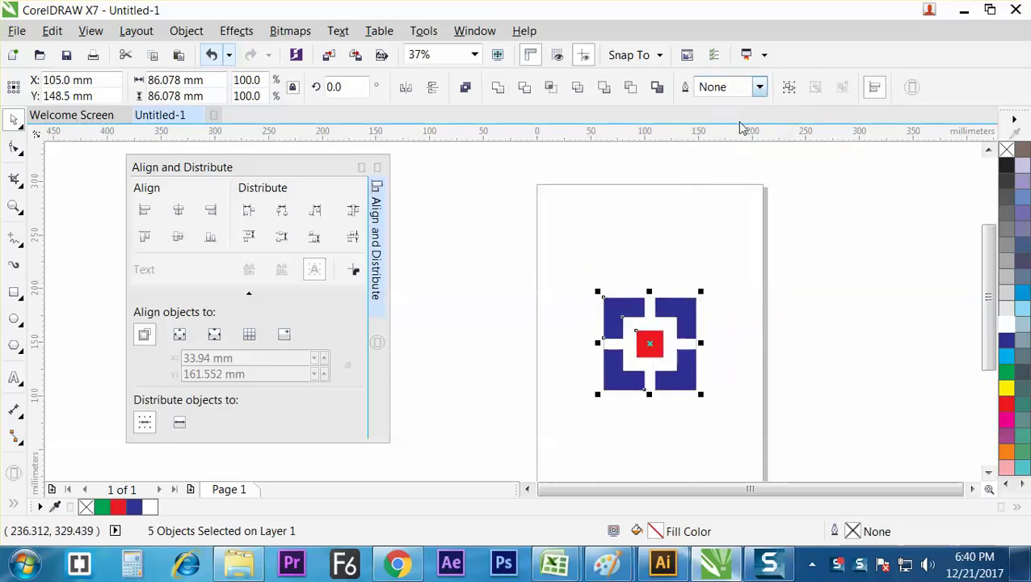
click(772, 269)
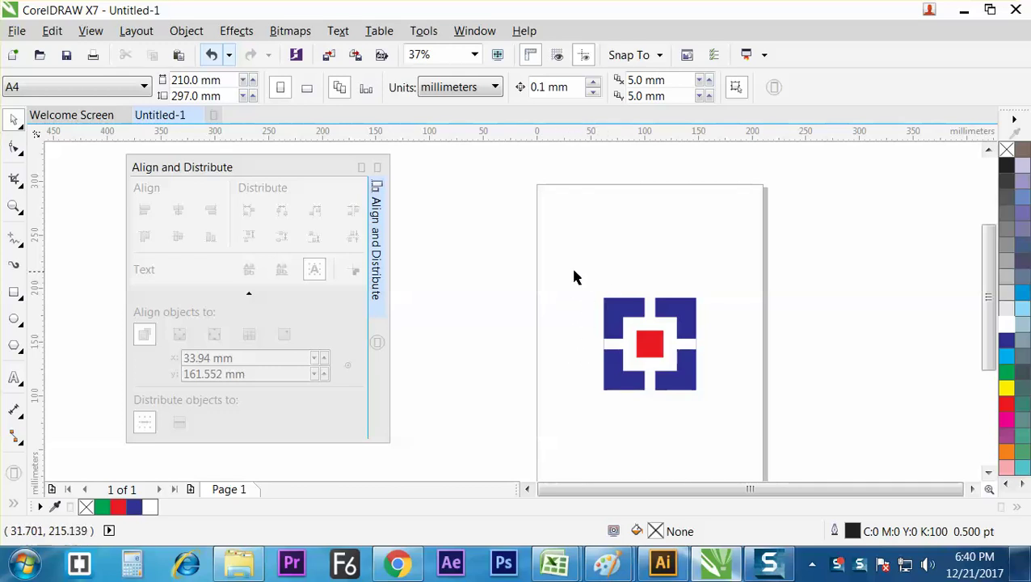
drag(572, 276, 737, 432)
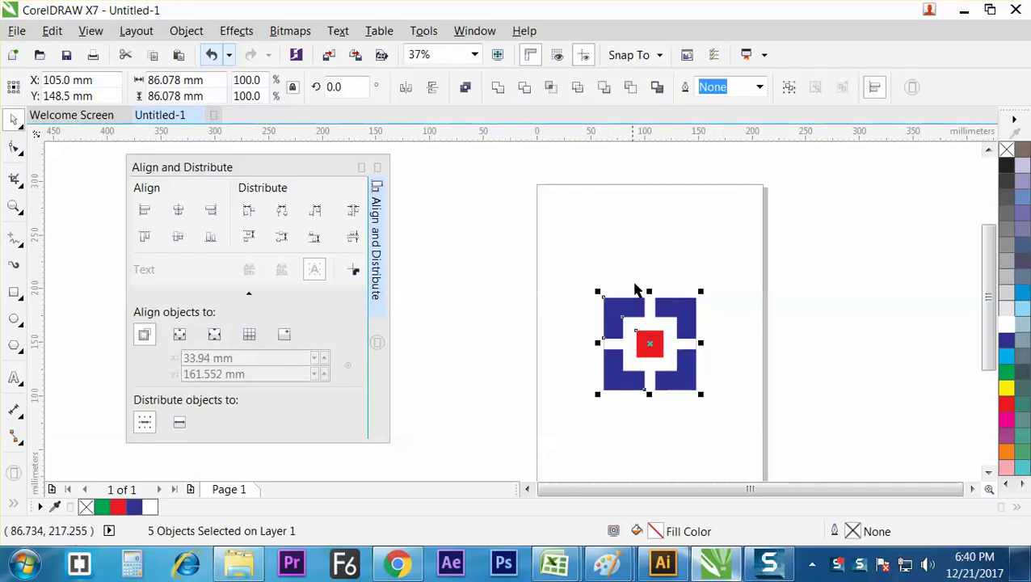
drag(661, 343, 609, 250)
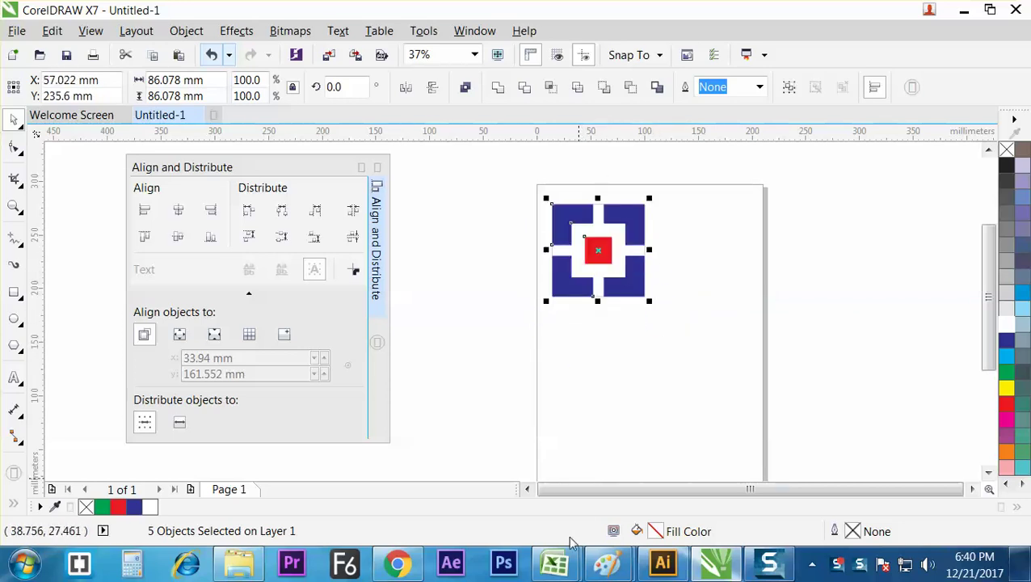
- Switch to the Excel notes, paste the square logo and place it below the GOLDEN RATION row, starting around row 109 in column J
mouse_move(554, 564)
click(630, 485)
click(749, 436)
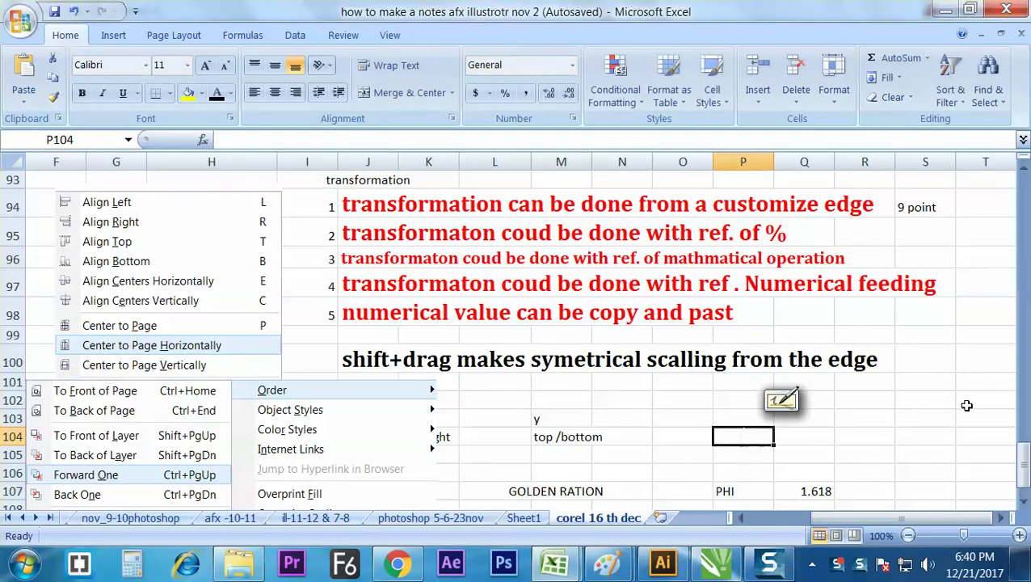
scroll(1019, 466, down, 1)
click(690, 480)
key(Down)
key(Down)
key(Down)
key(Down)
key(Down)
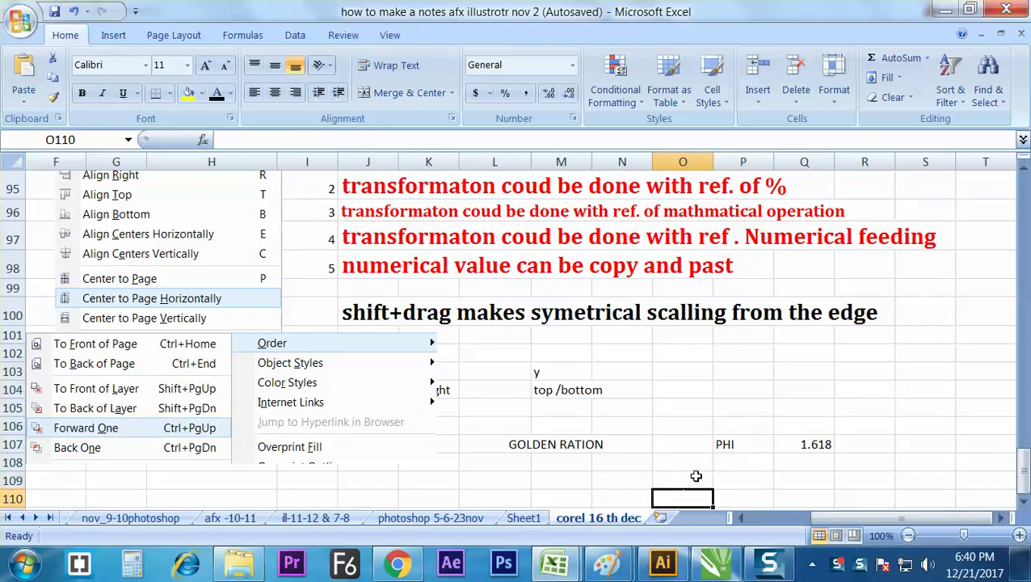
click(648, 402)
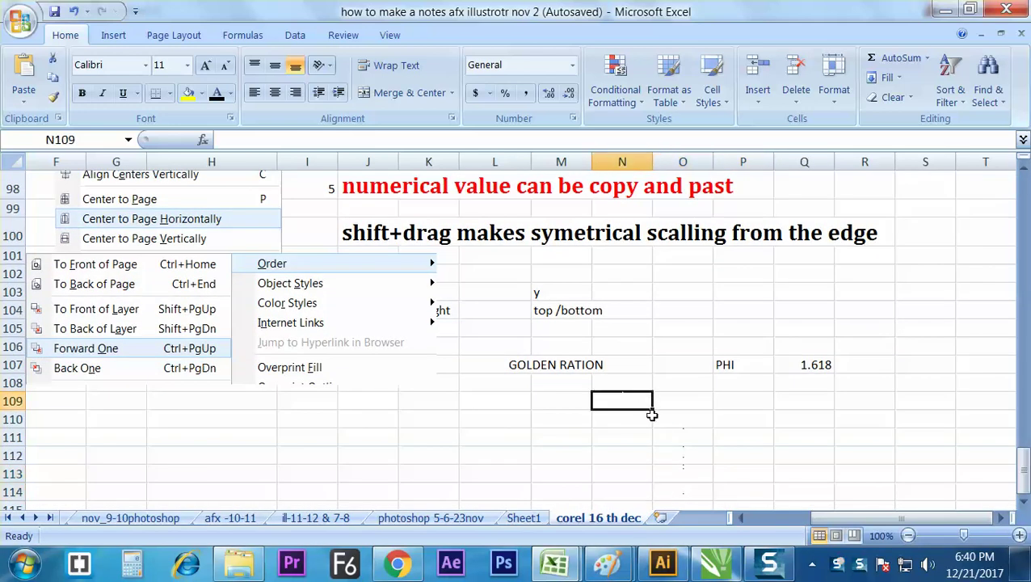
key(ctrl+v)
drag(927, 429, 505, 454)
click(672, 450)
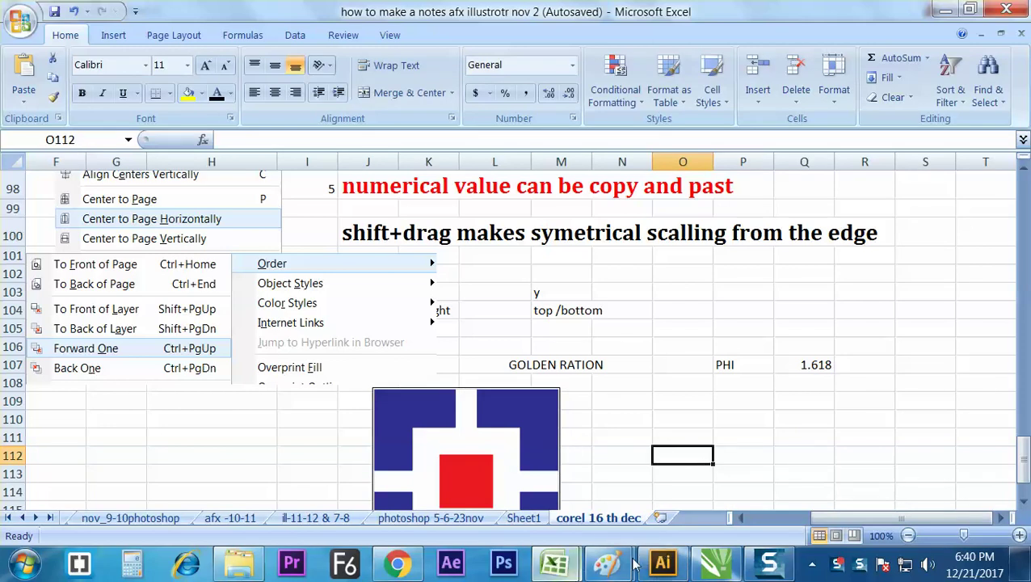
- Switch to CorelDRAW, draw a circle about 70 mm across below the logo and add a concentric copy scaled to 20%
click(715, 564)
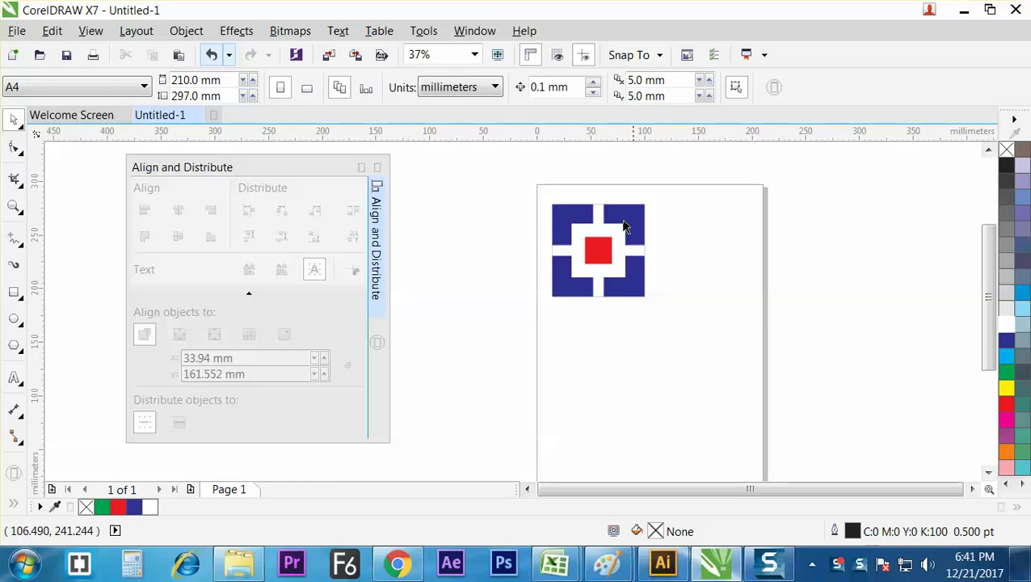
click(15, 319)
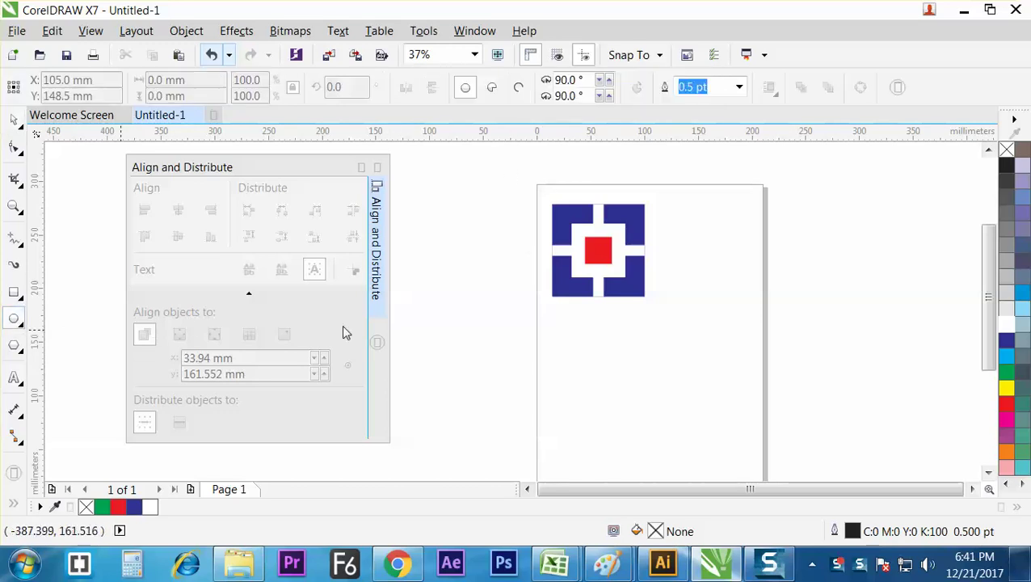
drag(634, 355, 724, 434)
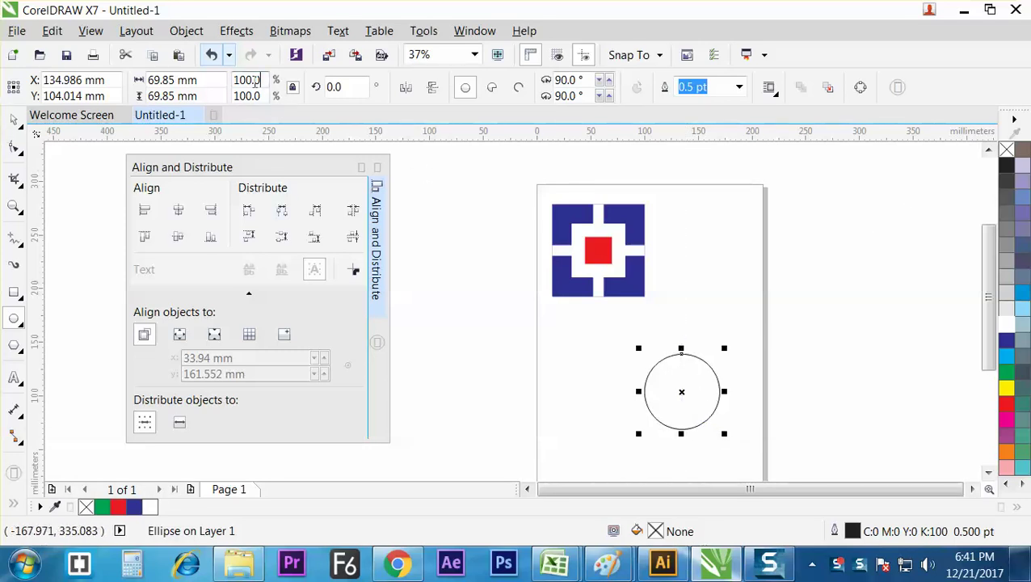
double_click(253, 80)
text(20)
key(Return)
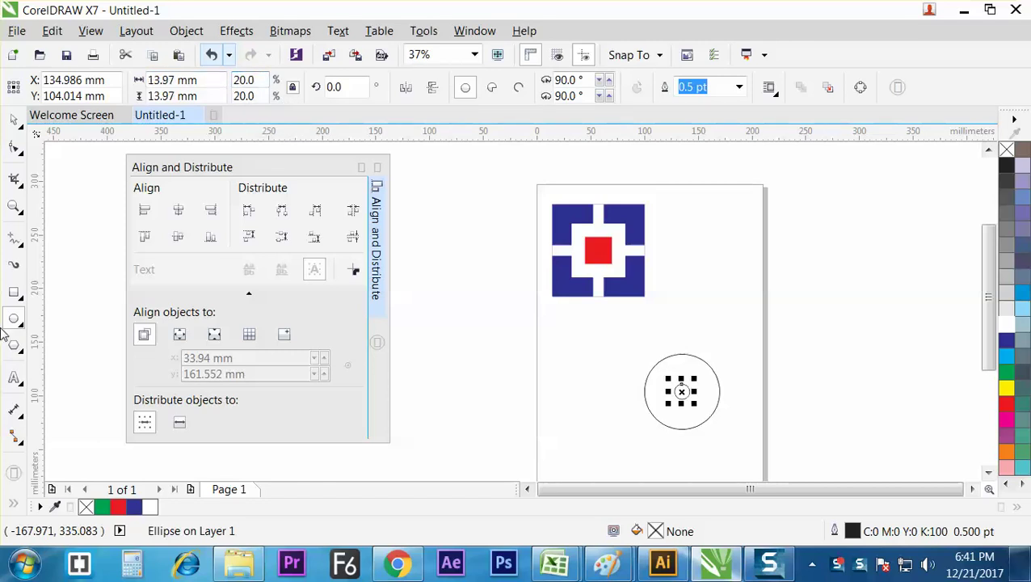
key(Escape)
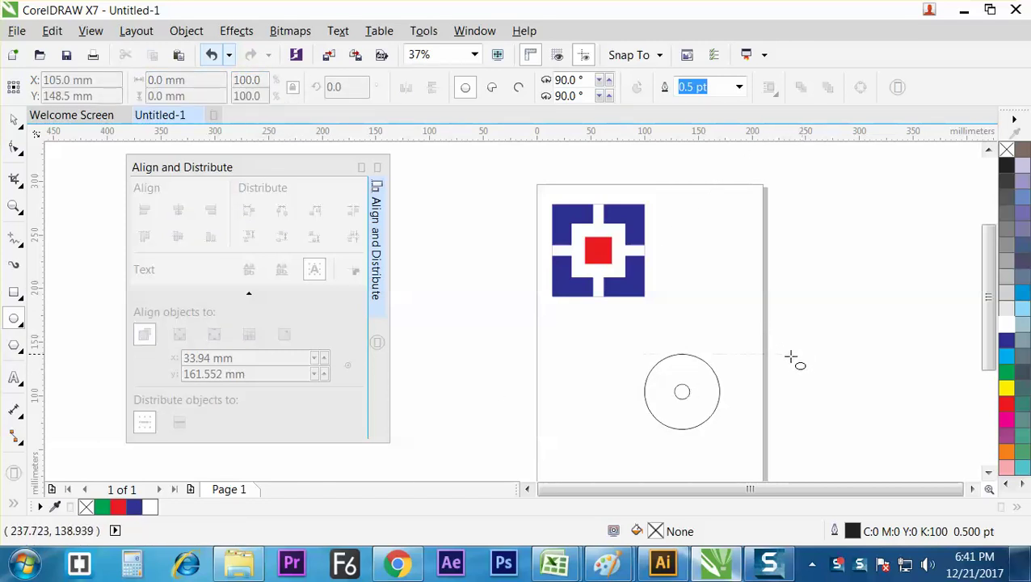
click(14, 120)
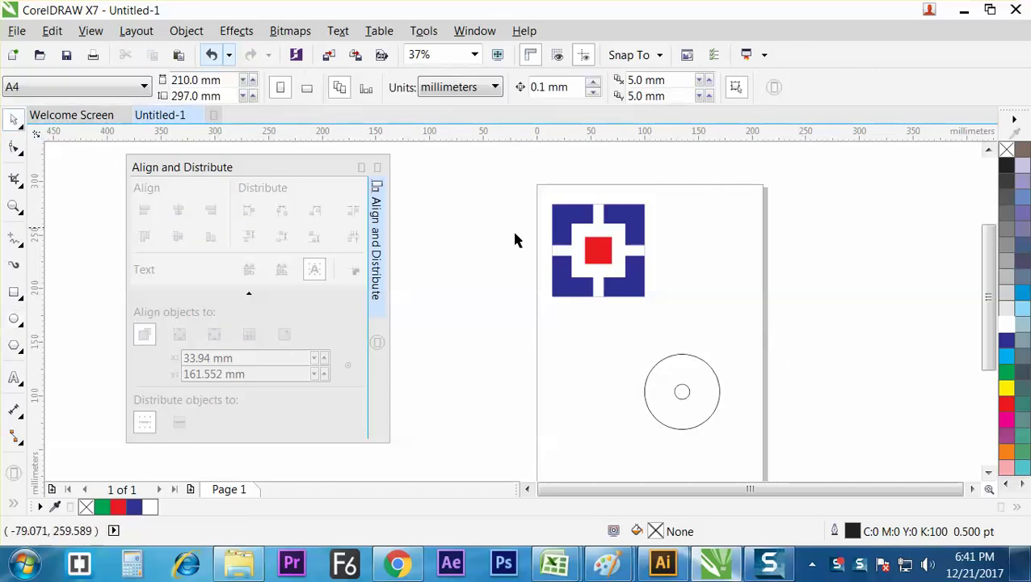
- Draw a narrow vertical rectangle about 4 mm wide and 42 mm high just above the circles
click(14, 292)
drag(682, 292, 685, 341)
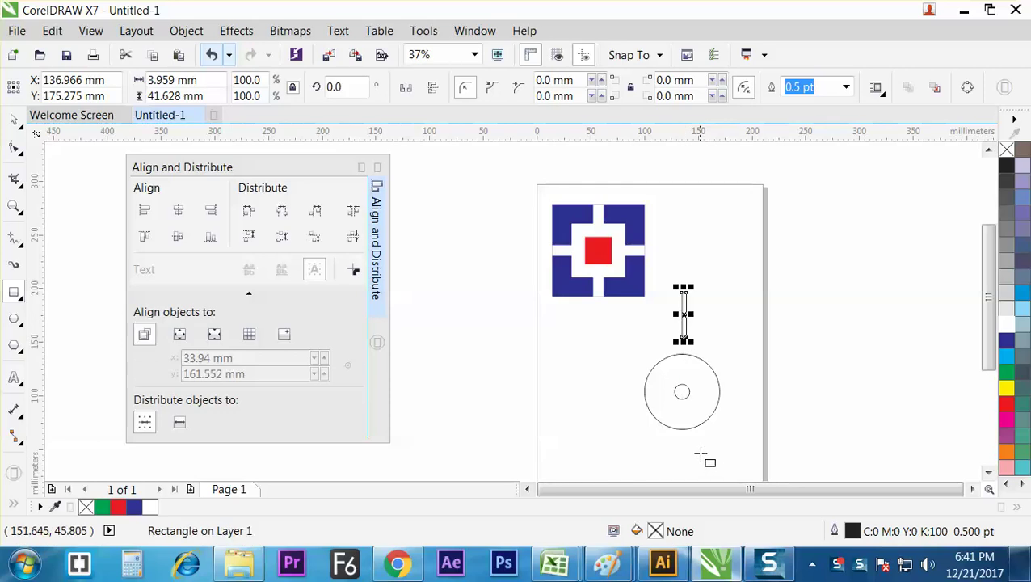
click(14, 120)
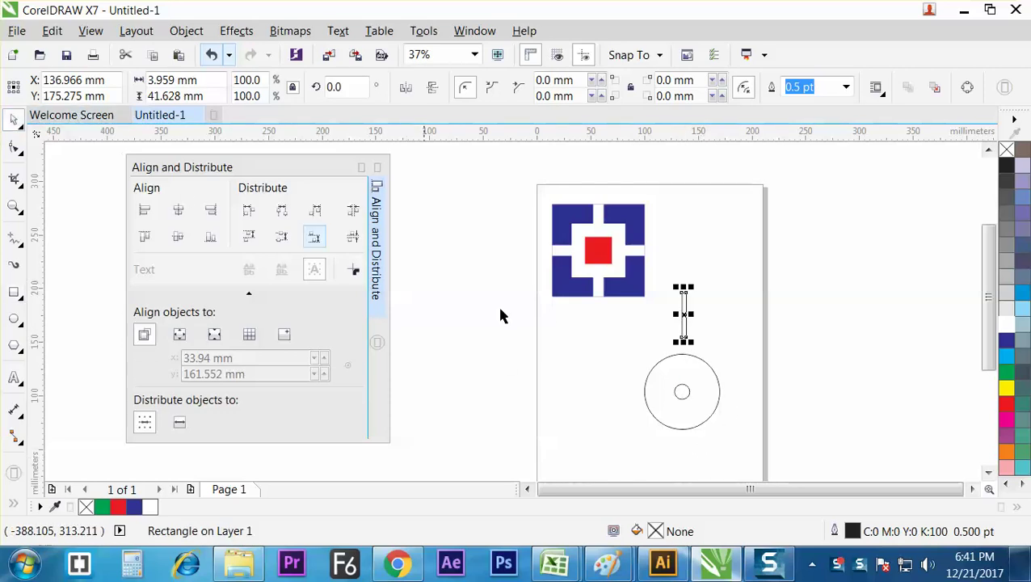
- Select both circles and the narrow rectangle and center them all on the page
click(781, 280)
drag(792, 278, 662, 454)
shift+click(719, 396)
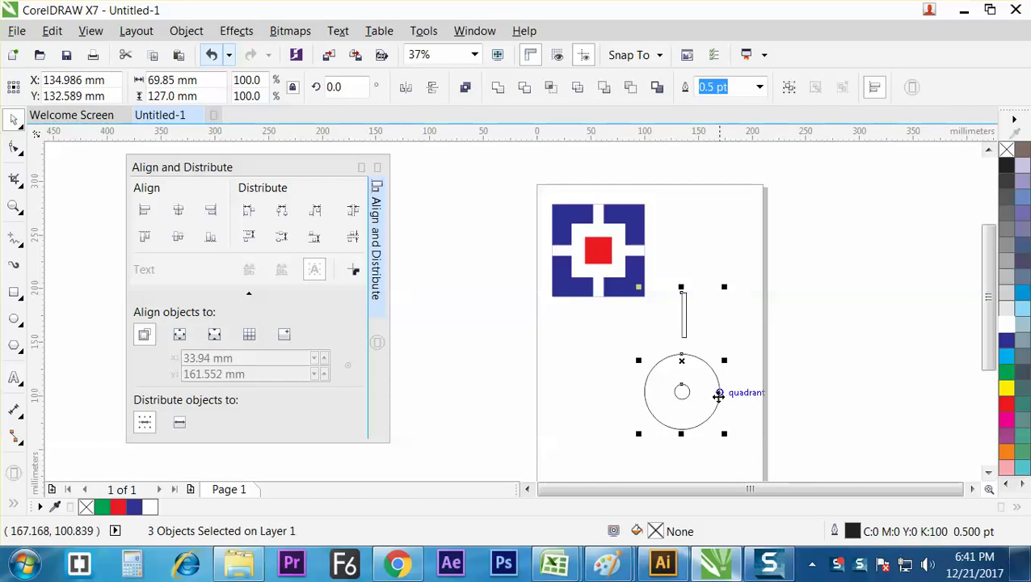
key(p)
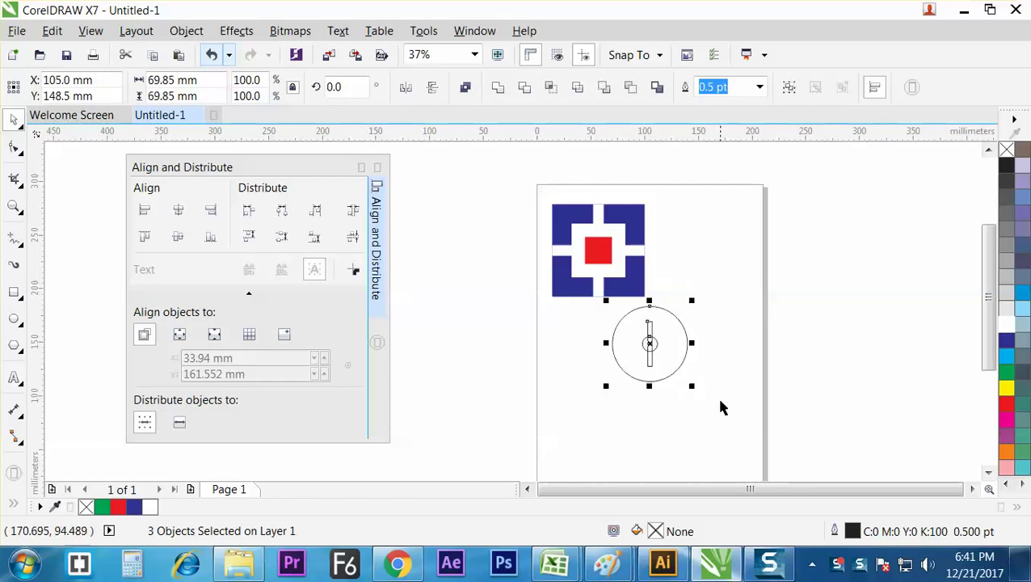
click(715, 375)
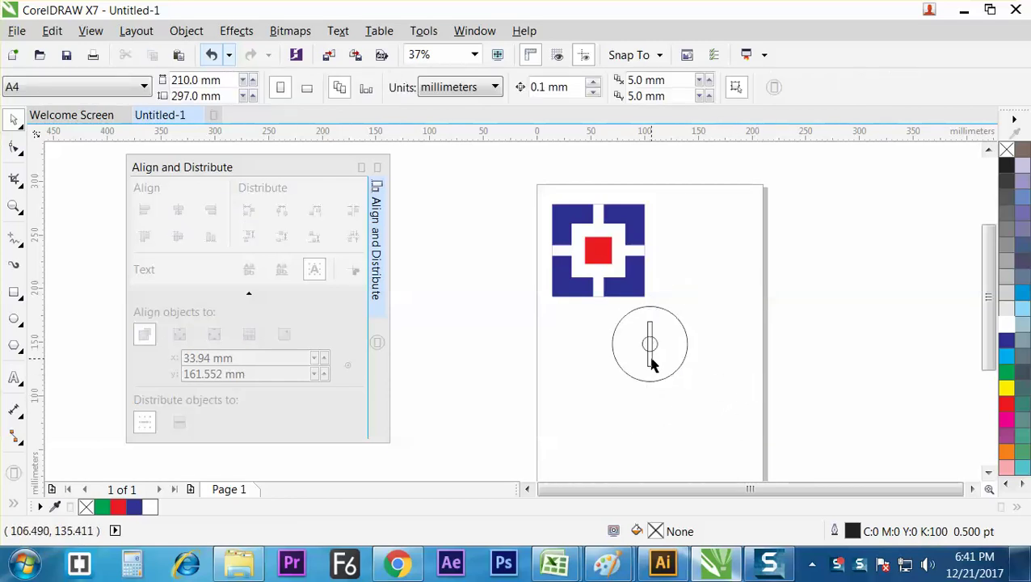
- Move the narrow rectangle straight down until its upper end sits at the circles' centre, and fill it white
drag(649, 365, 650, 383)
click(731, 417)
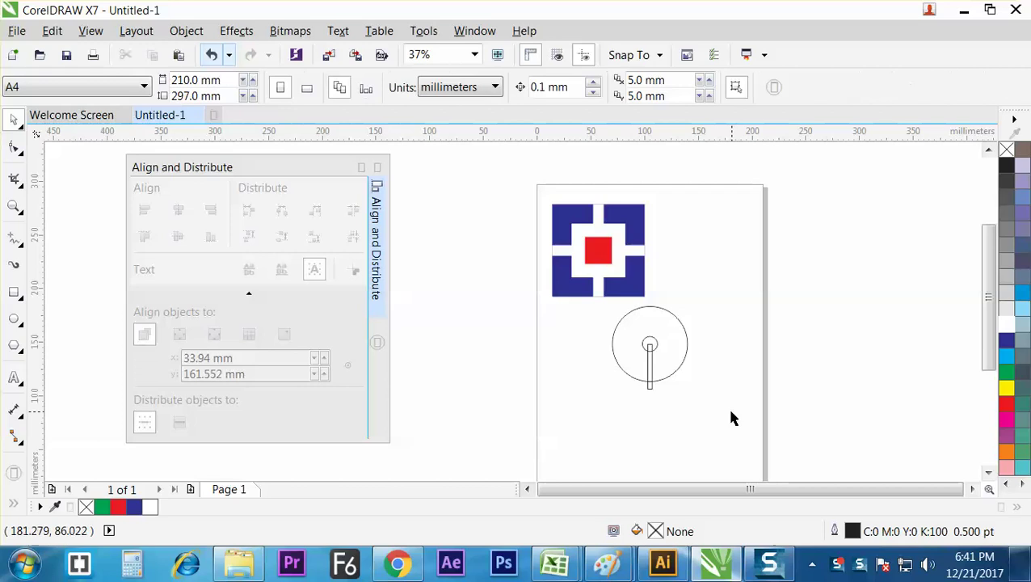
click(650, 388)
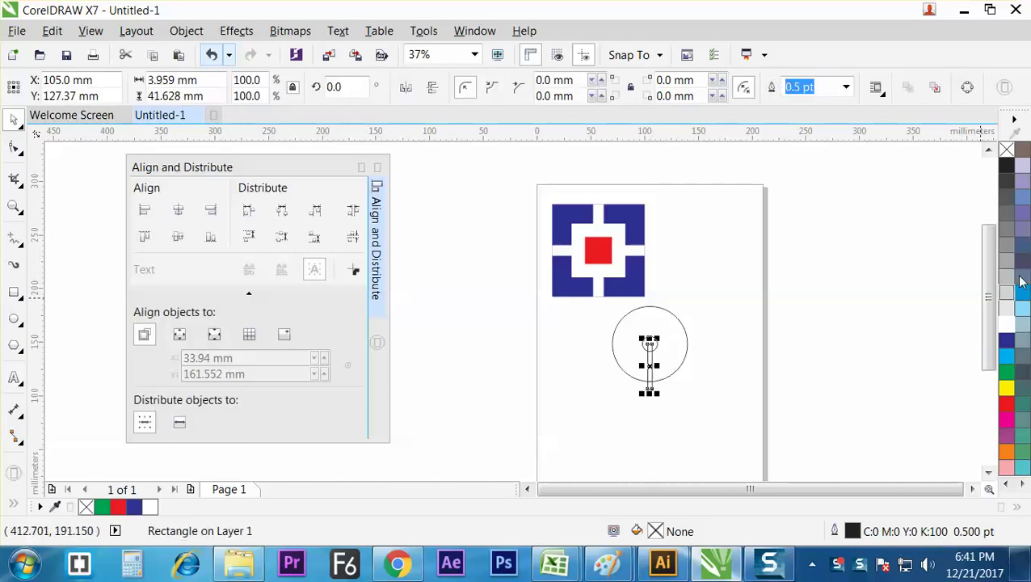
click(681, 425)
- Remove the outlines from the two circles and the narrow rectangle
drag(730, 434, 576, 304)
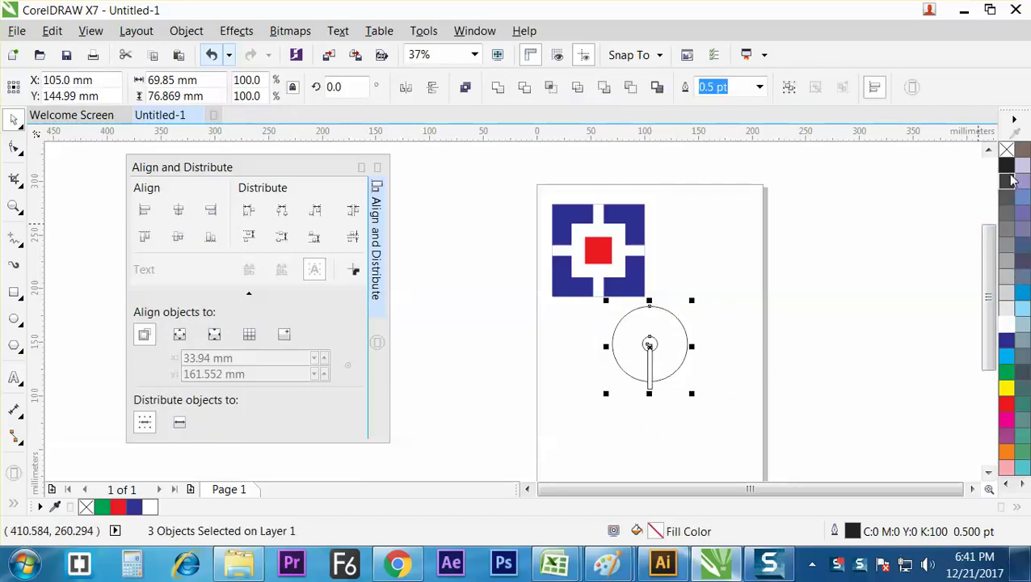
click(759, 86)
click(711, 107)
click(792, 394)
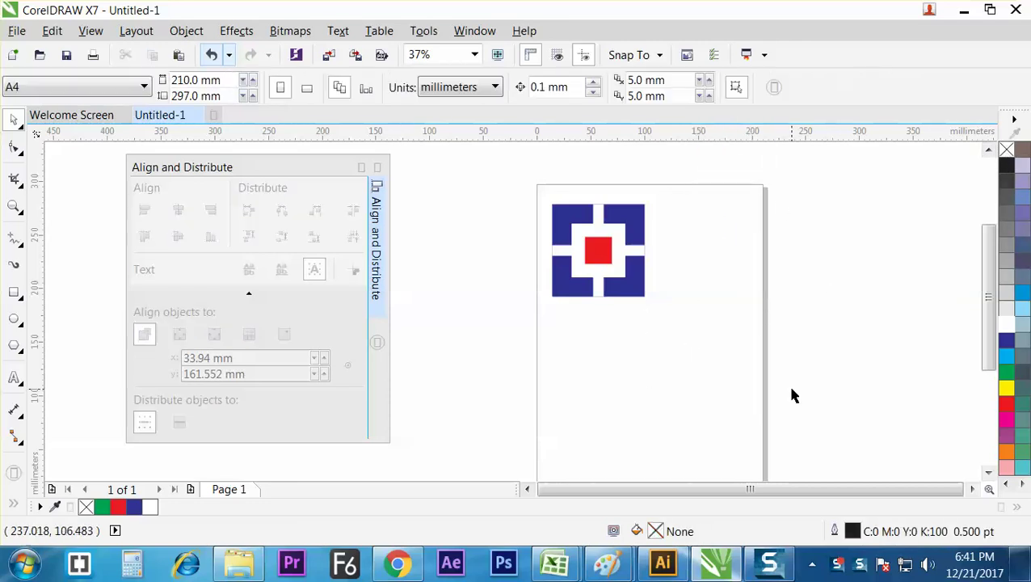
- Fill the large circle dark blue and the small centre circle white
click(677, 329)
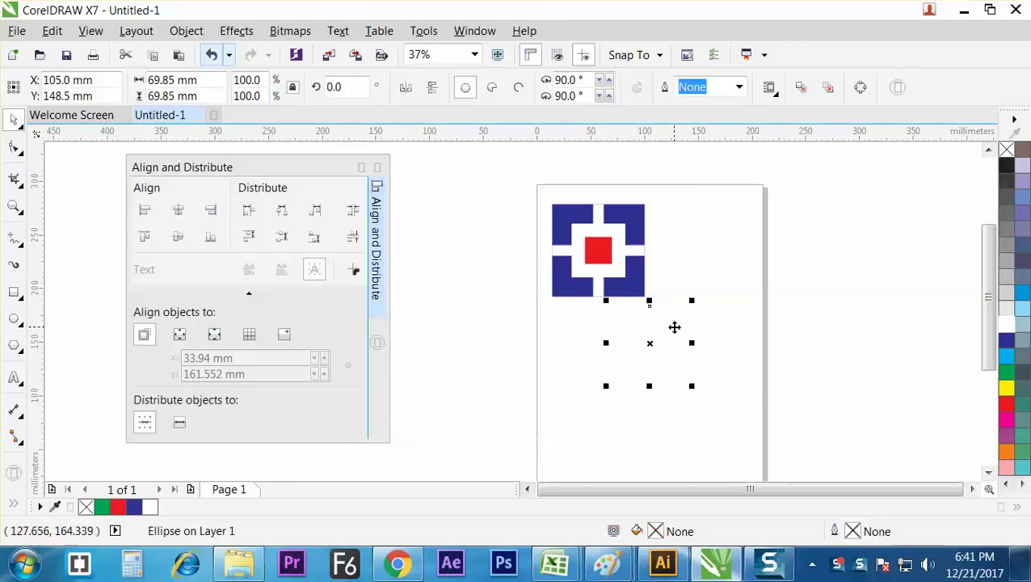
click(1008, 342)
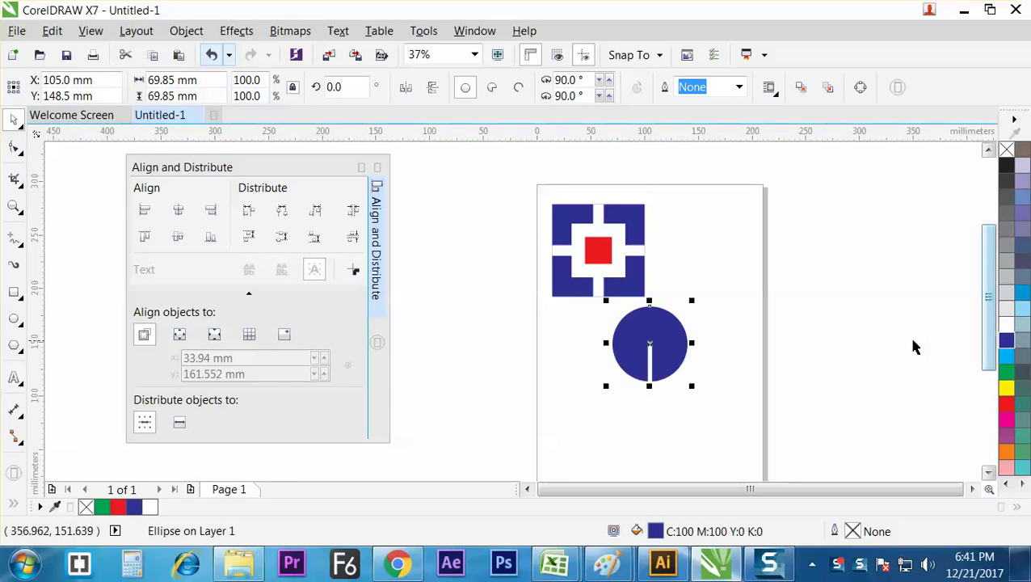
key(Escape)
click(655, 353)
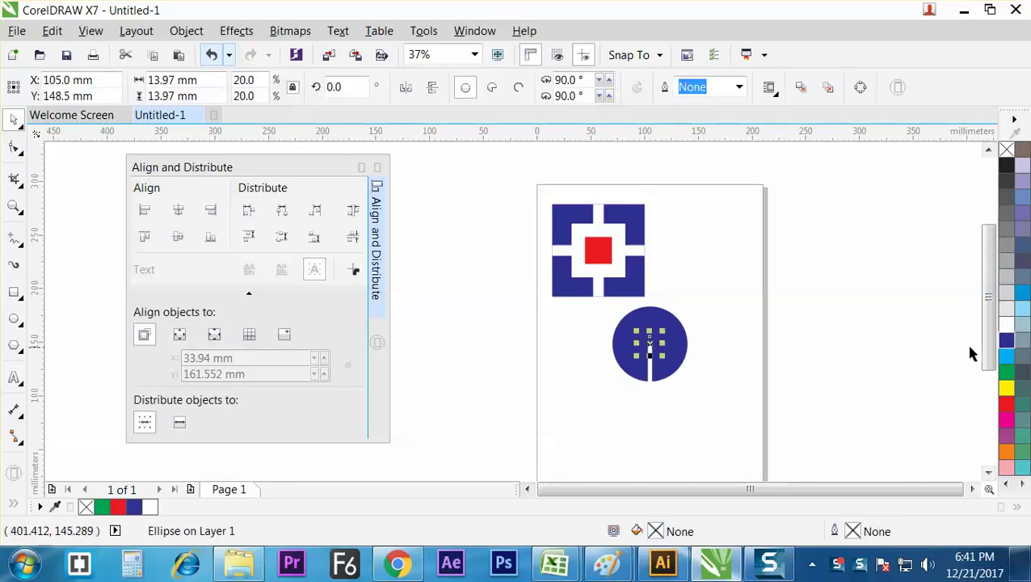
key(Escape)
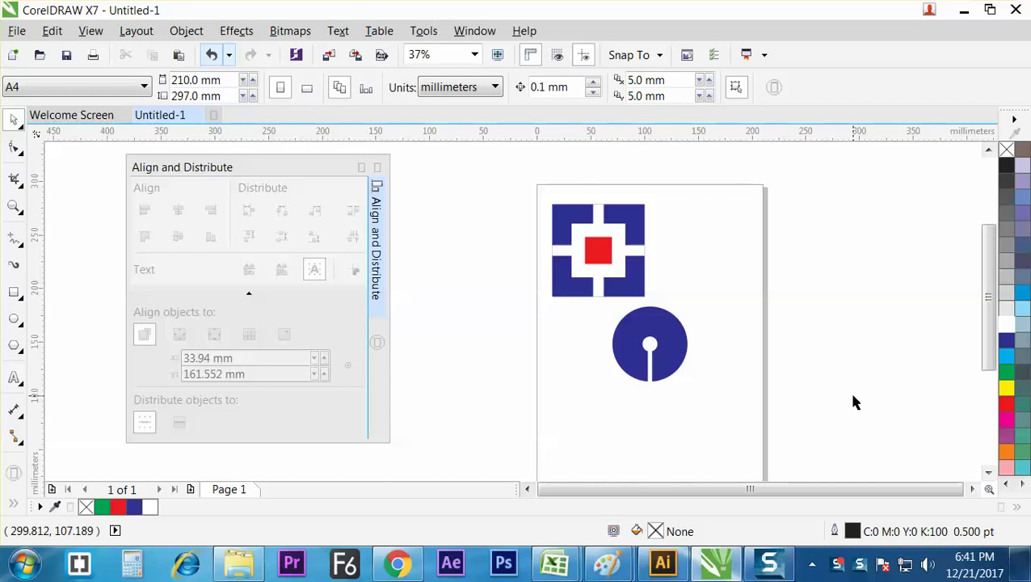
- Move the complete round logo up beside the square logo, level with it on the page
drag(751, 410, 600, 306)
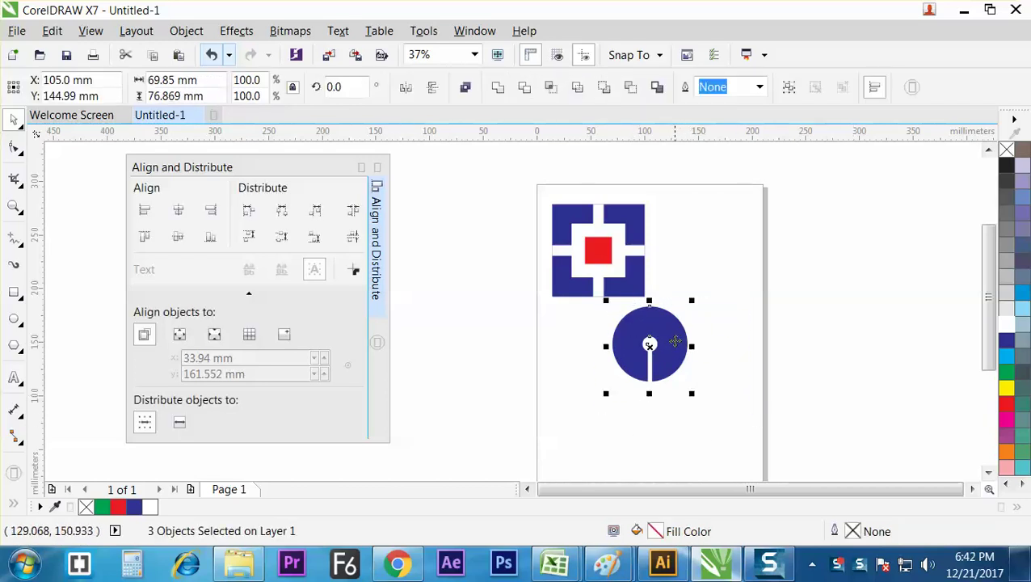
drag(675, 341, 739, 249)
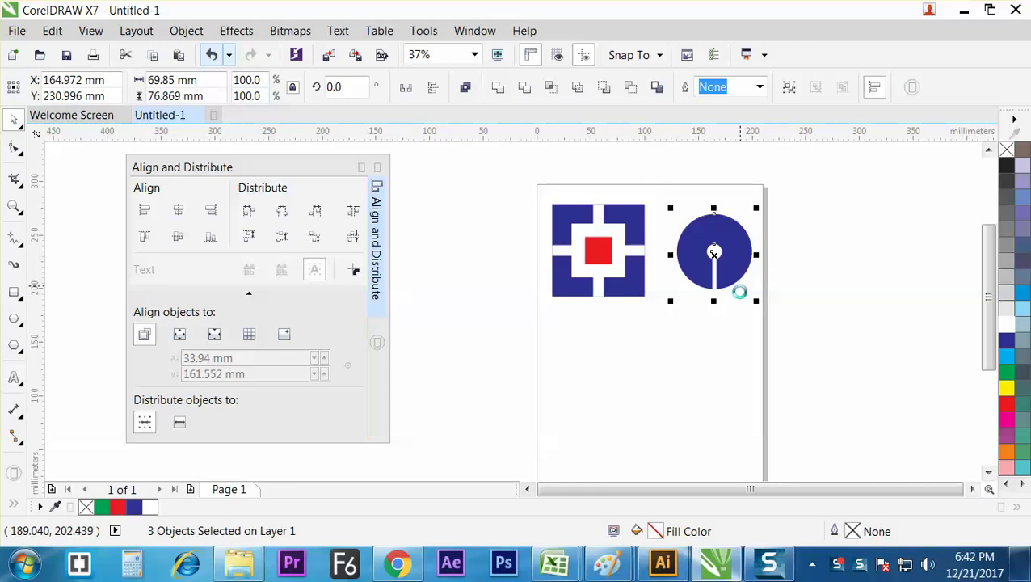
- Paste the round logo into the Excel notes beside the square logo, starting around row 110, and return to CorelDRAW
key(alt+Tab)
click(644, 413)
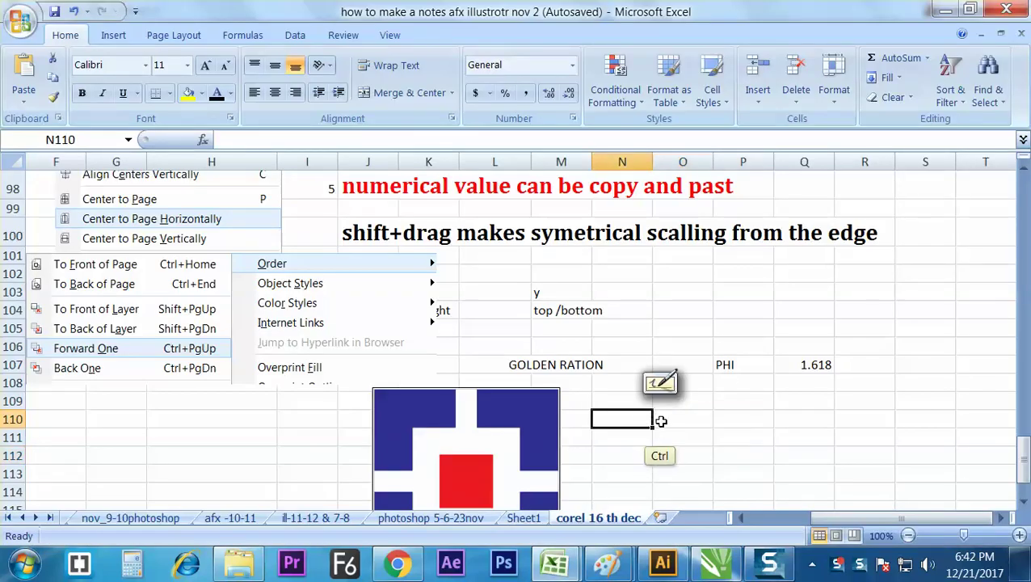
key(ctrl+v)
drag(704, 435, 738, 432)
click(845, 443)
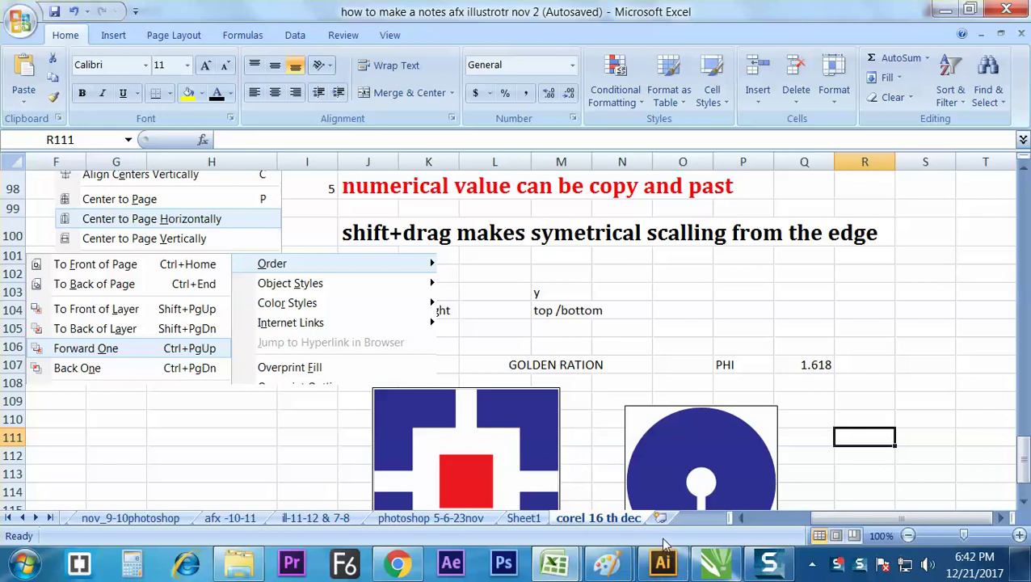
click(715, 563)
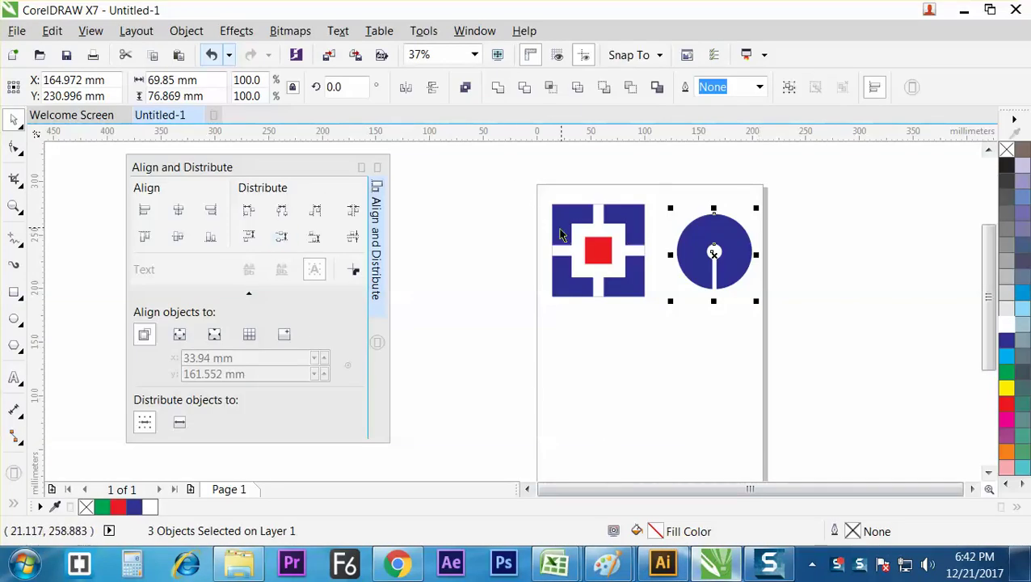
- Delete the square logo and the round logo together from the page
click(509, 373)
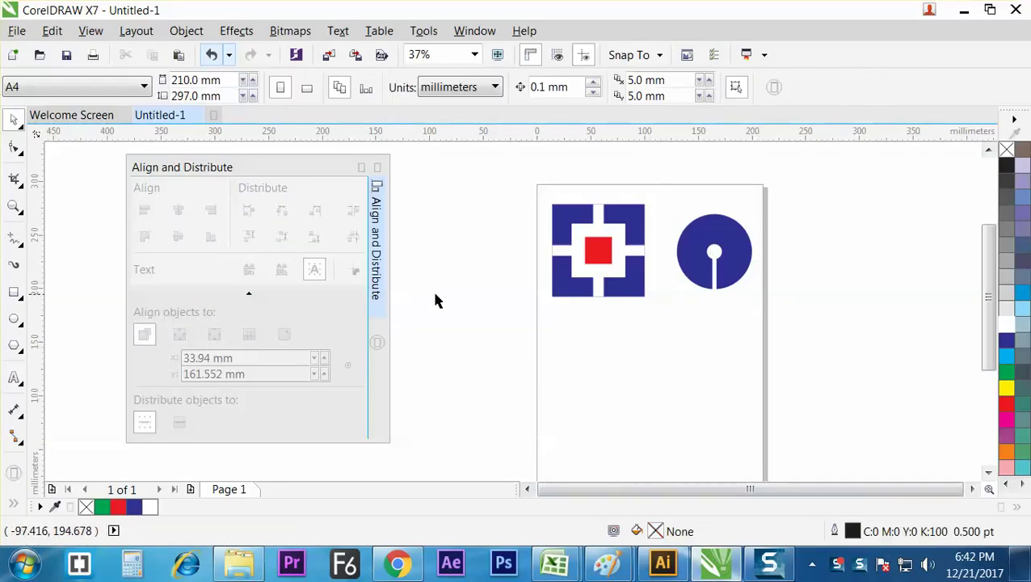
drag(525, 184, 743, 329)
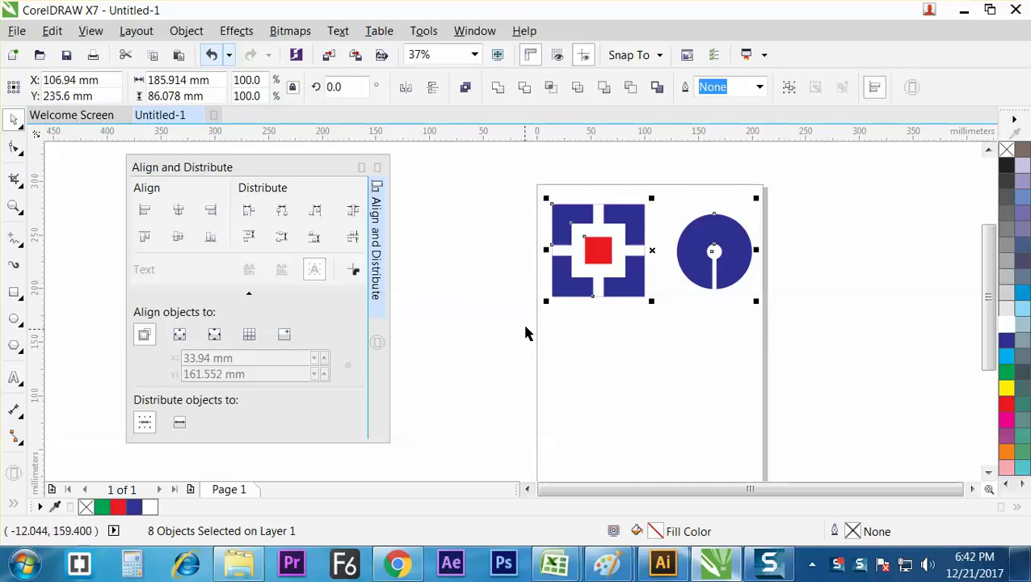
drag(525, 184, 803, 326)
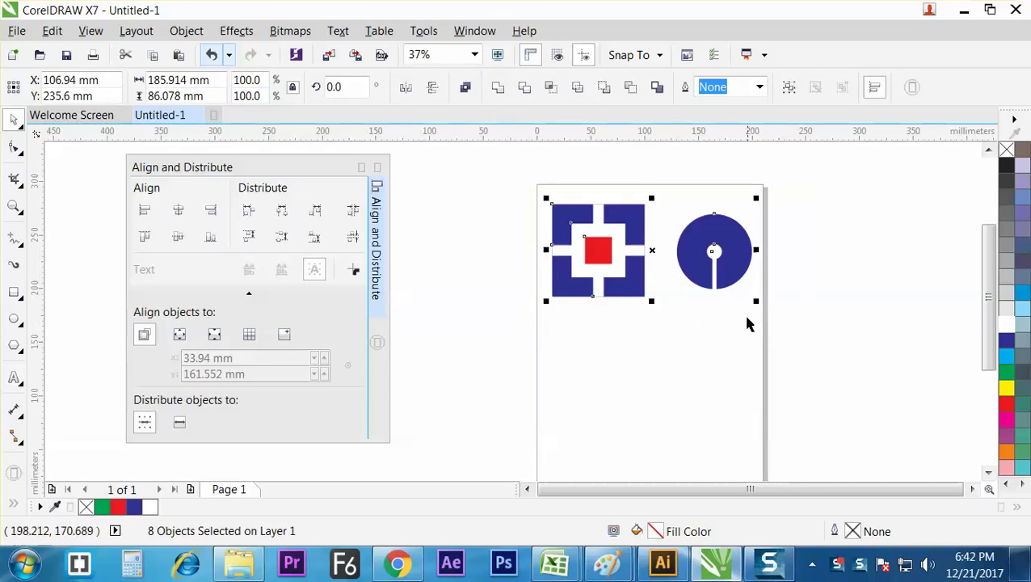
key(Delete)
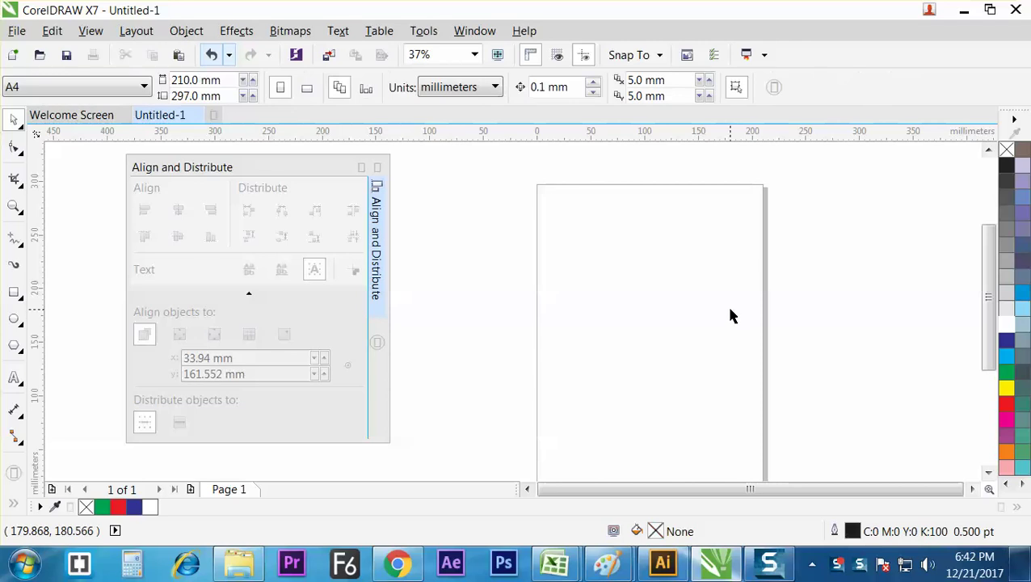
- Draw a square about 87 mm wide on the page and a smaller one about 43 mm wide below it
click(13, 293)
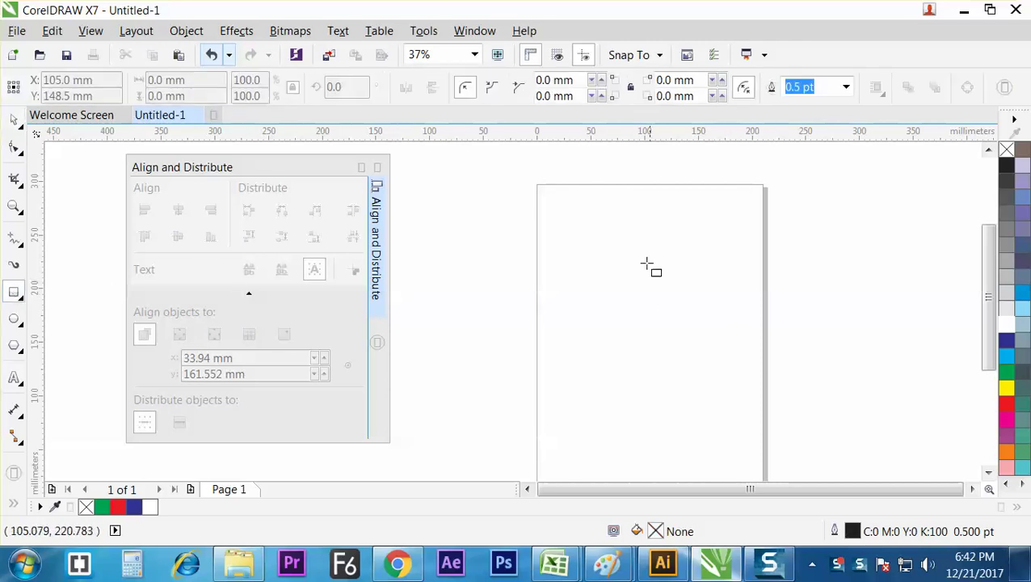
drag(597, 241, 691, 334)
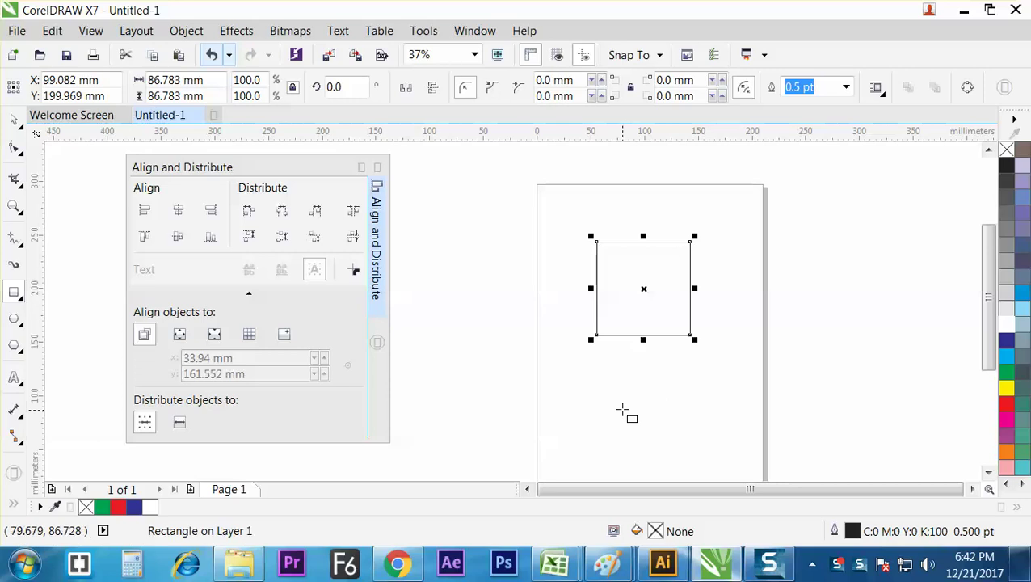
drag(597, 374, 644, 420)
click(15, 121)
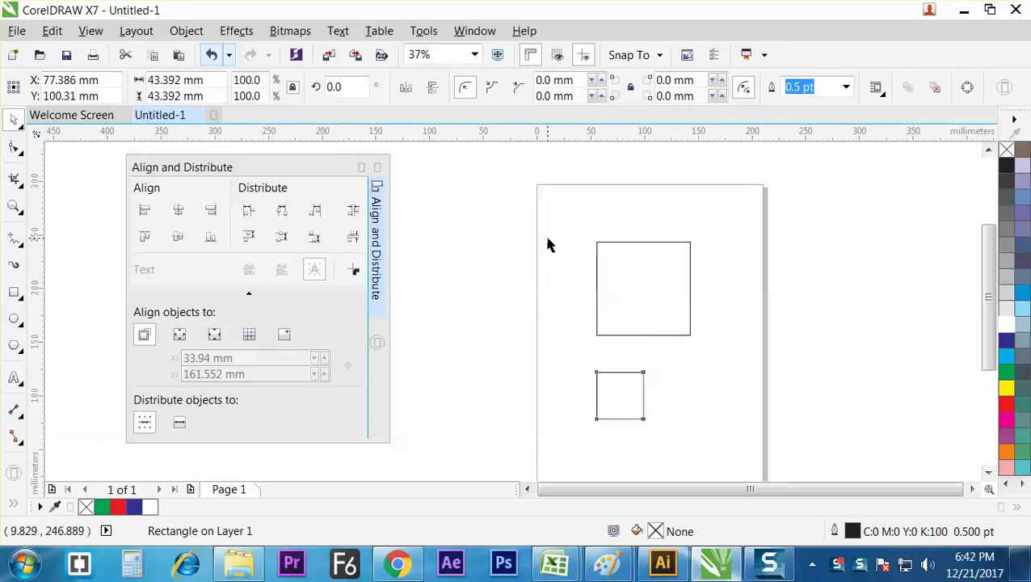
- Select both squares and set the alignment reference to the page edge
drag(548, 239, 708, 420)
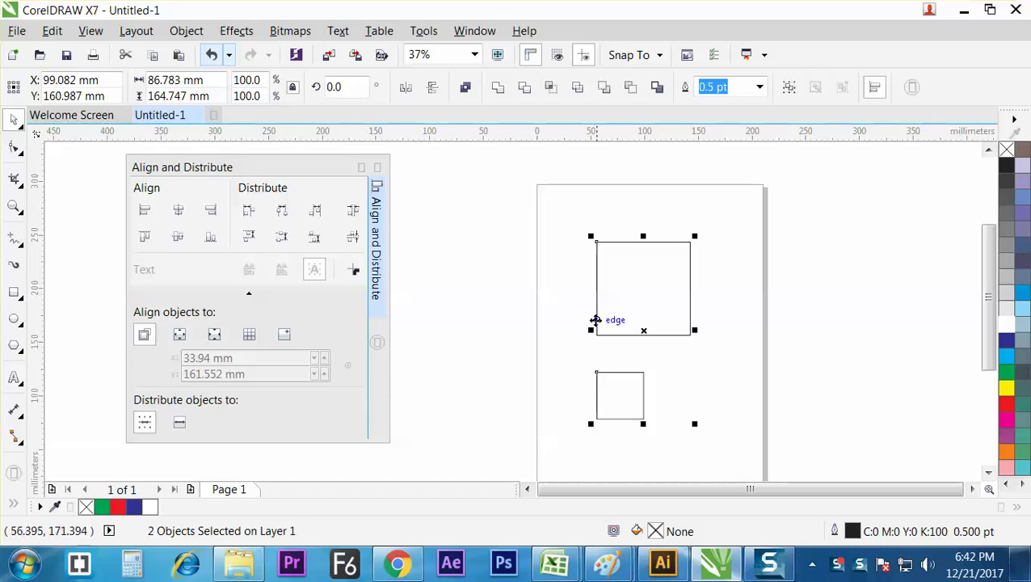
click(559, 270)
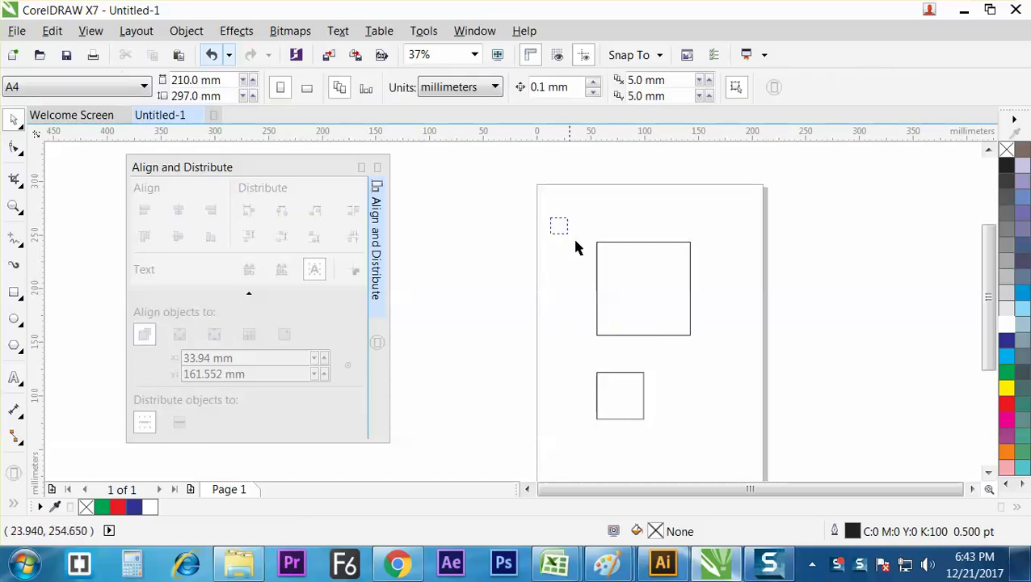
drag(575, 247, 714, 436)
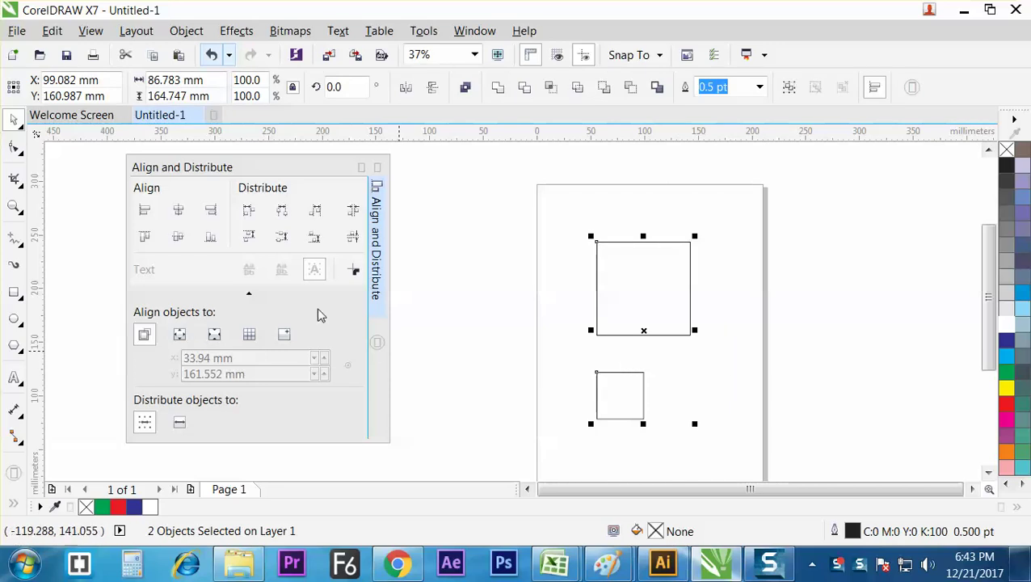
drag(315, 174, 361, 158)
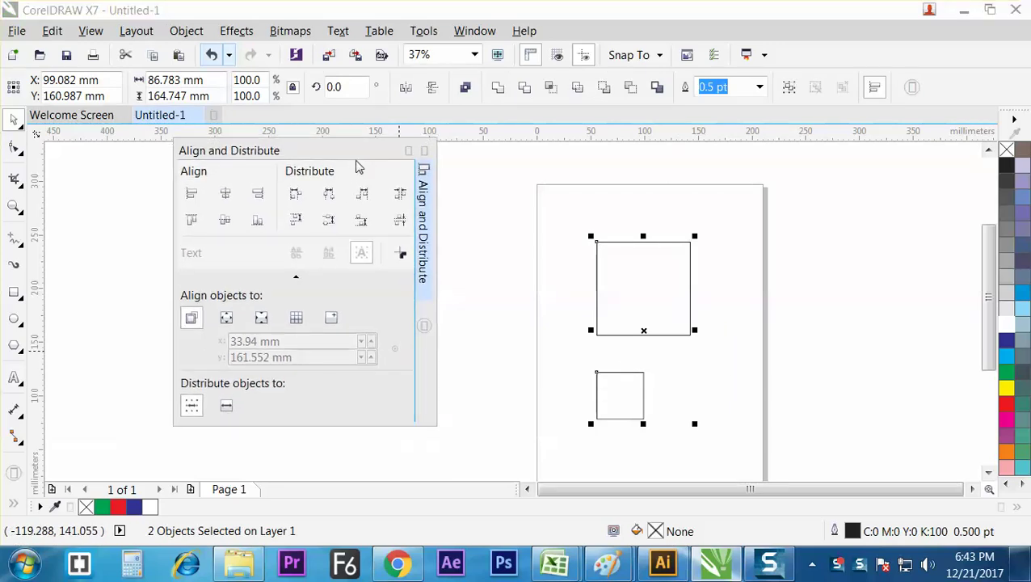
click(229, 320)
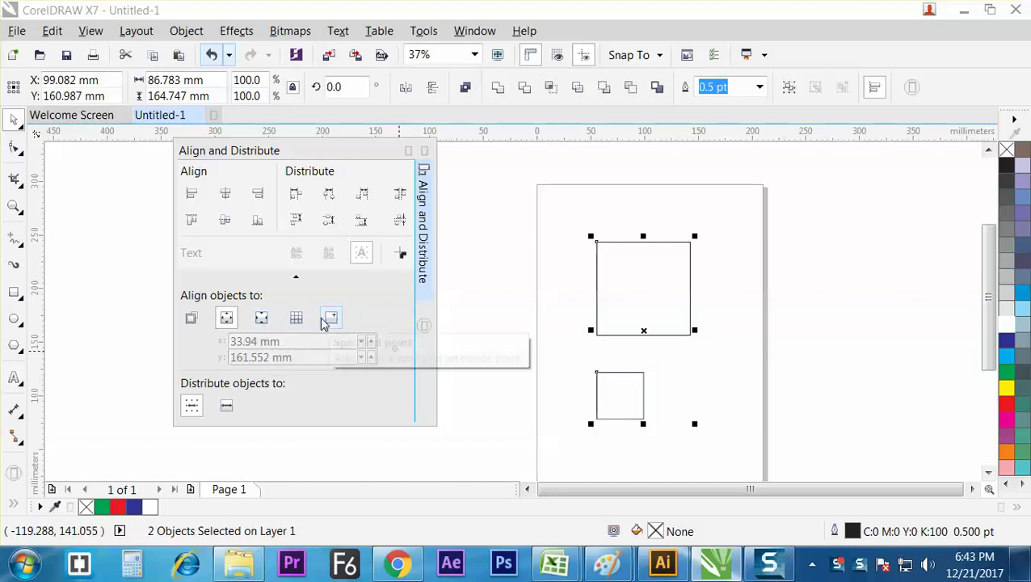
click(295, 279)
click(296, 278)
click(458, 307)
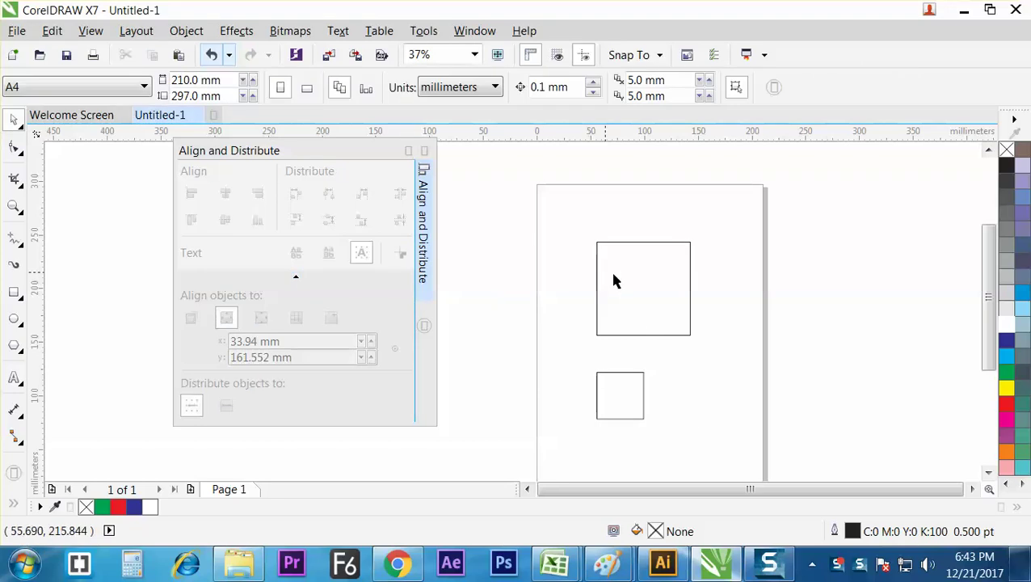
- Align the large square and the small square one at a time to the left page edge
click(612, 280)
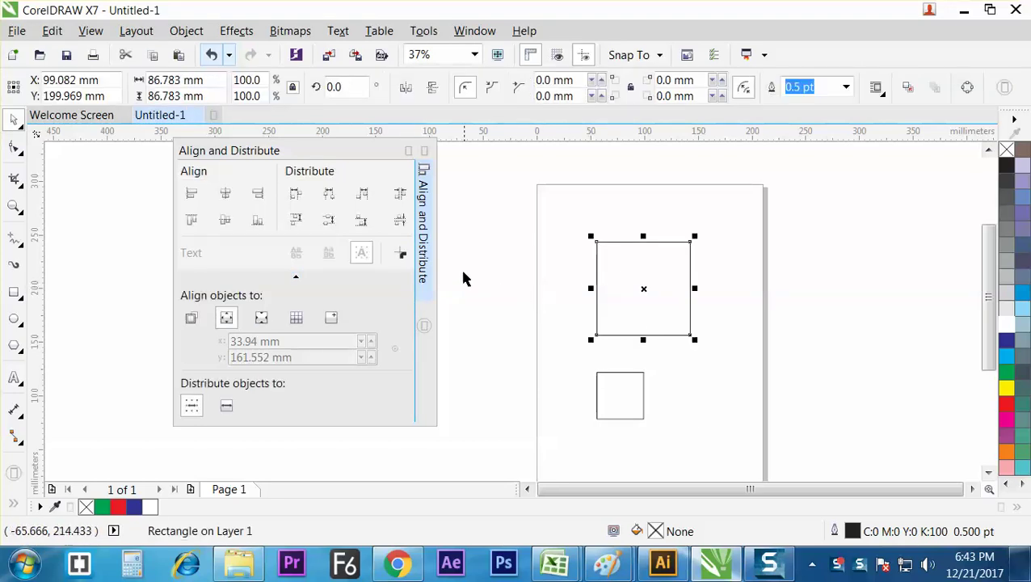
click(193, 195)
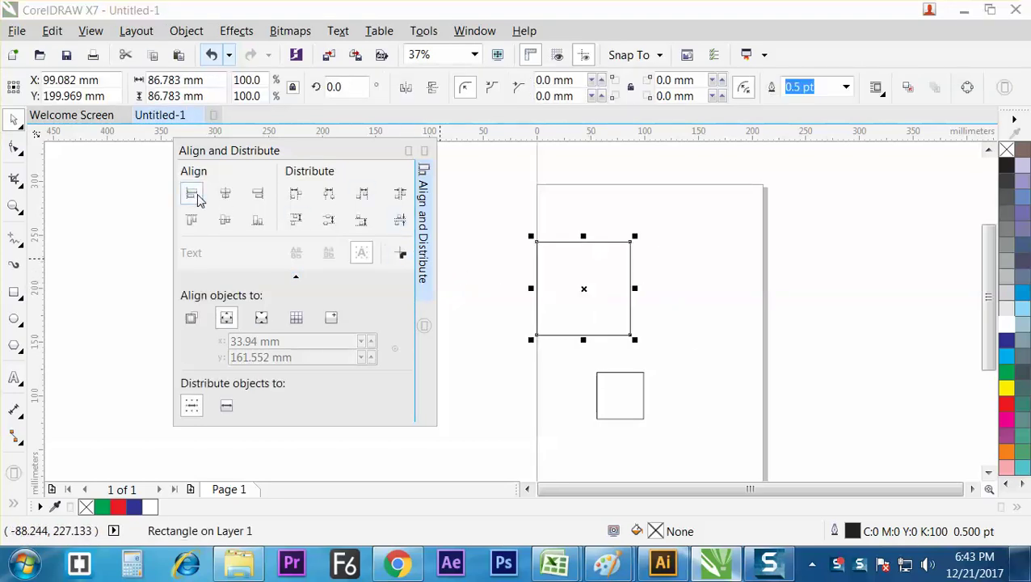
click(586, 393)
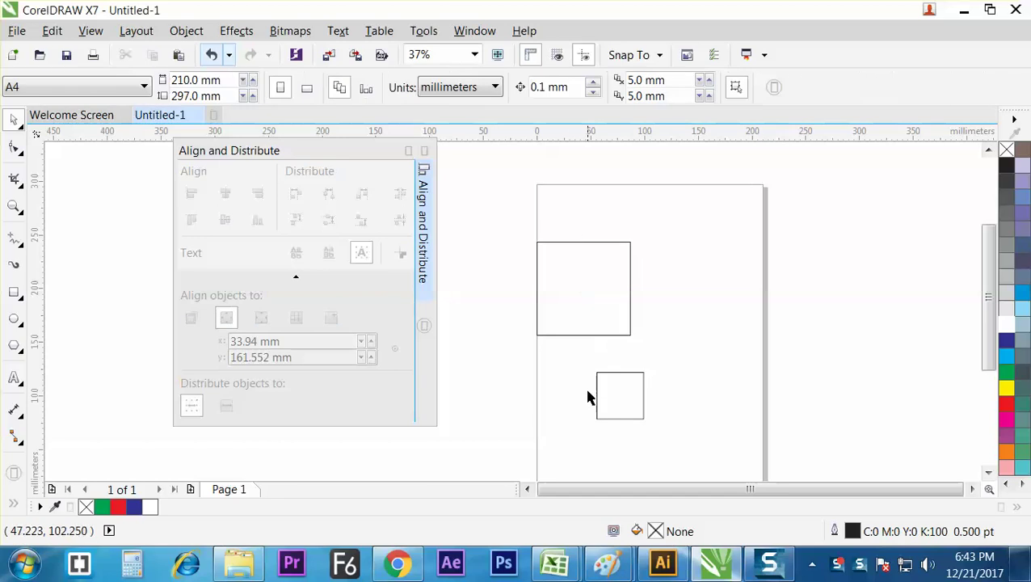
click(594, 401)
click(191, 194)
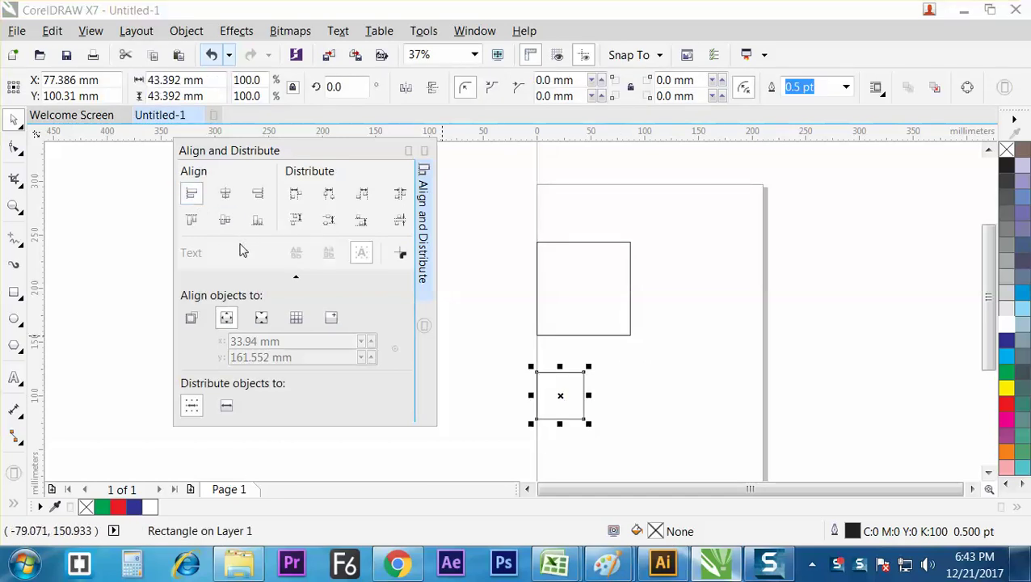
- Move the large square about 109 mm and the small square about 74 mm right, away from the page edge
click(534, 222)
click(568, 285)
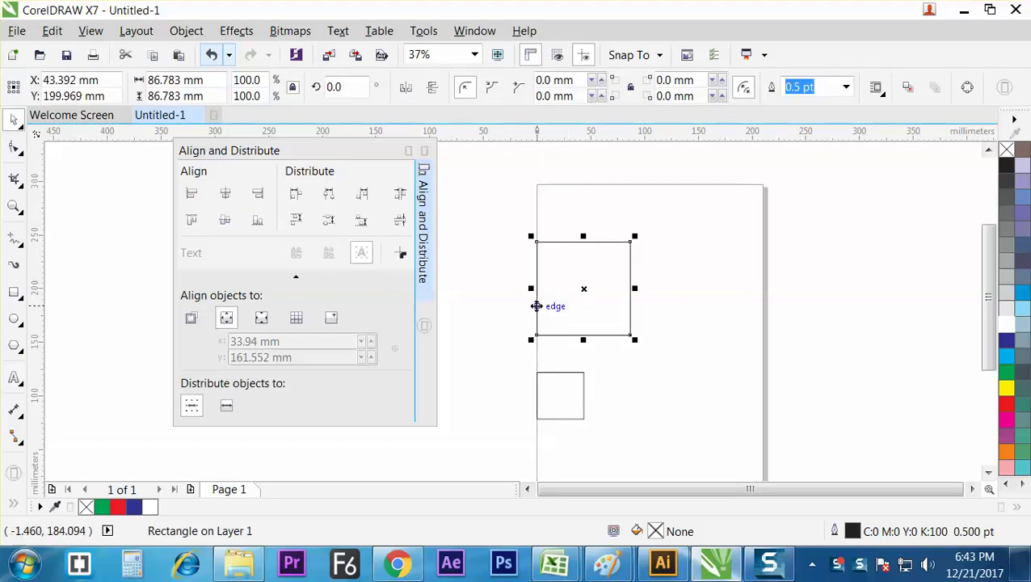
drag(531, 202, 561, 248)
drag(630, 331, 748, 346)
drag(583, 400, 663, 415)
click(649, 280)
- Align both squares together to the left page edge
drag(581, 198, 770, 473)
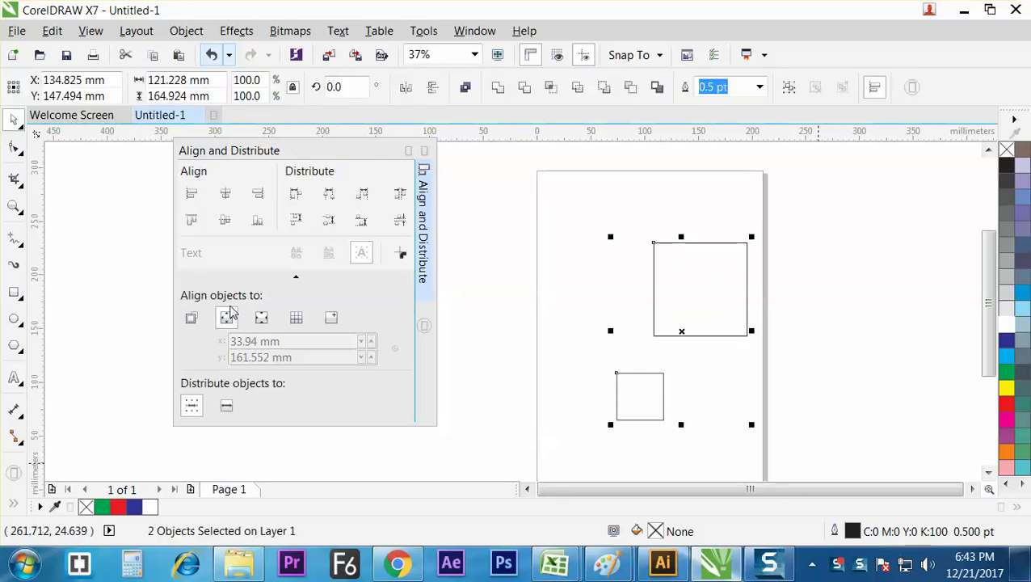
click(192, 195)
click(527, 223)
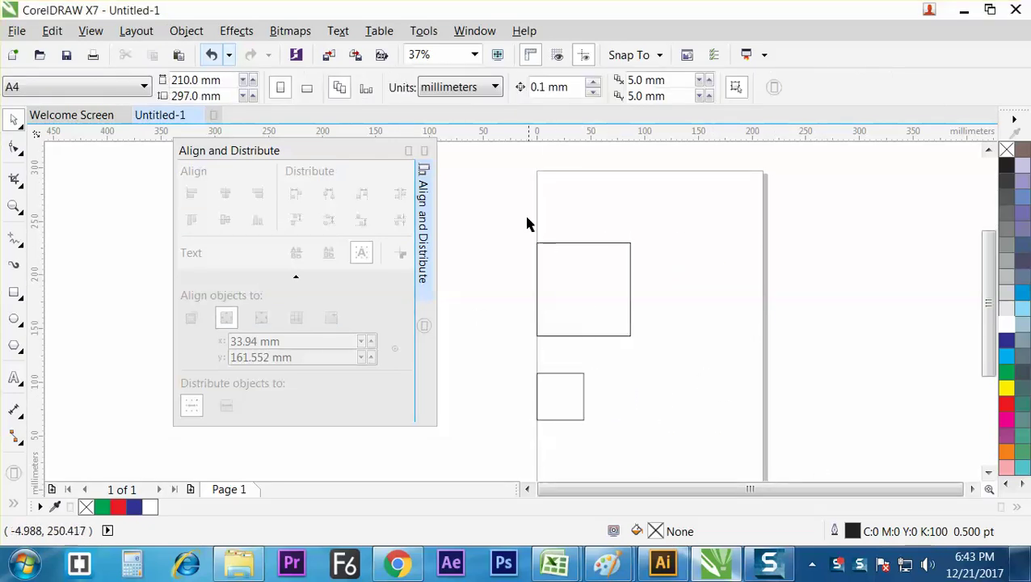
- Move both squares together about 75 mm to the right, away from the page edge
drag(497, 168, 683, 437)
drag(591, 319, 673, 324)
click(649, 295)
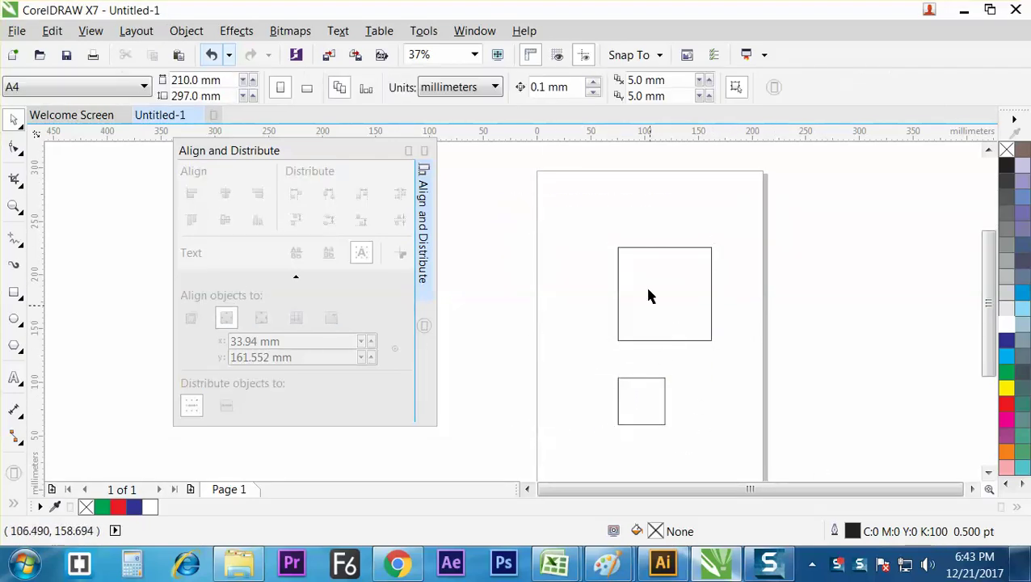
- Align both squares to the left and top page edges so they meet in the page's top-left corner
drag(576, 203, 766, 472)
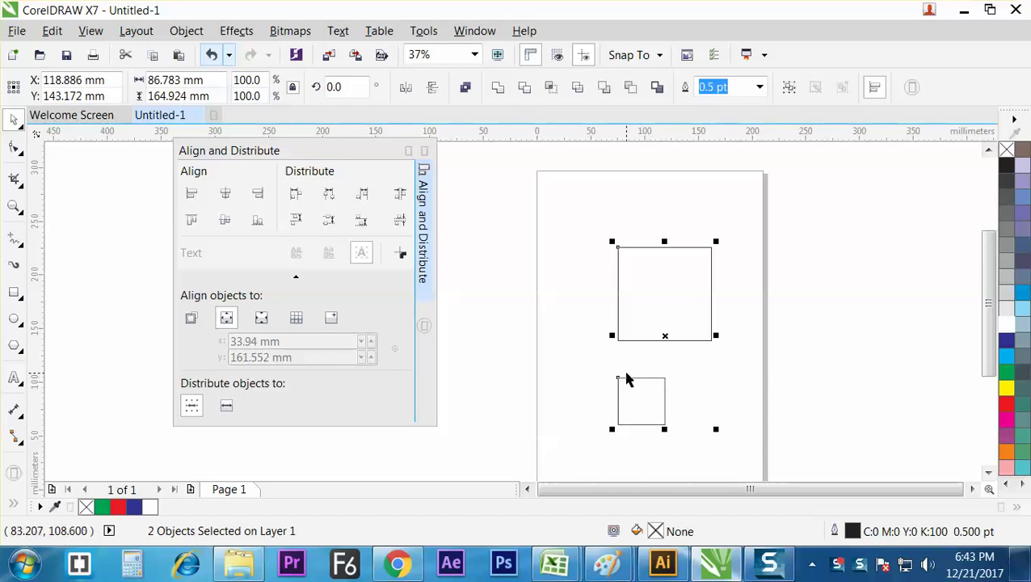
click(191, 193)
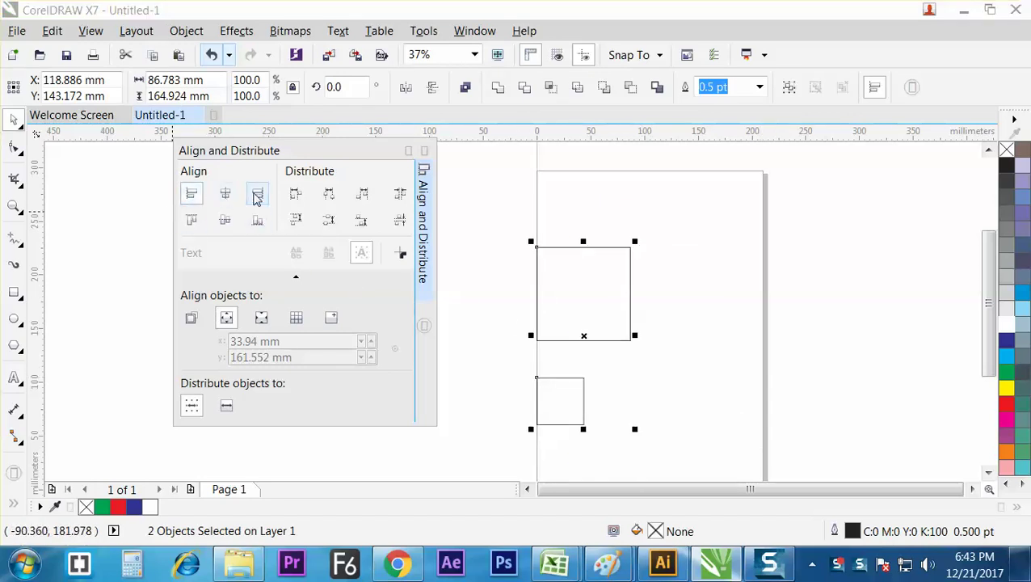
click(191, 220)
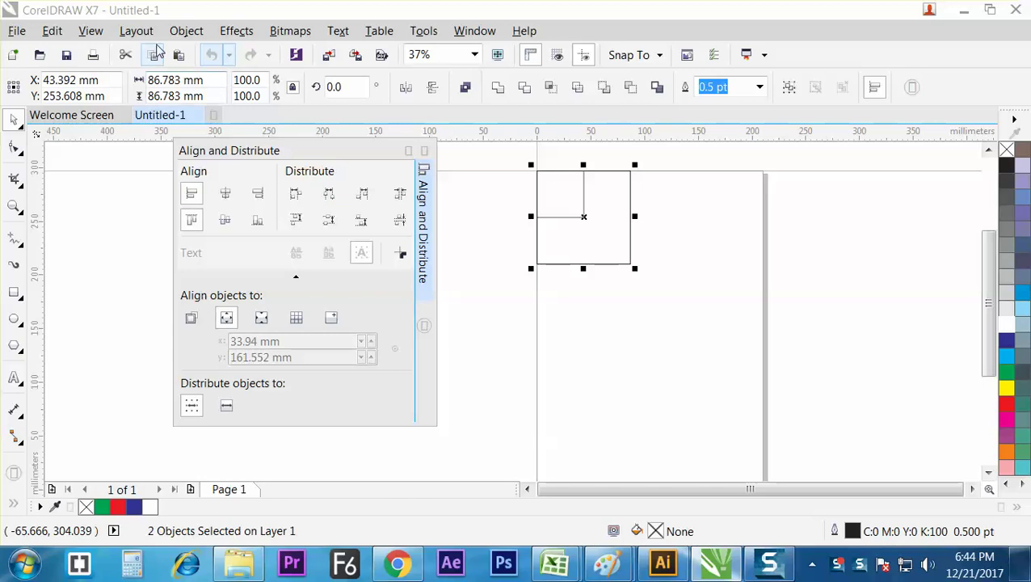
click(185, 31)
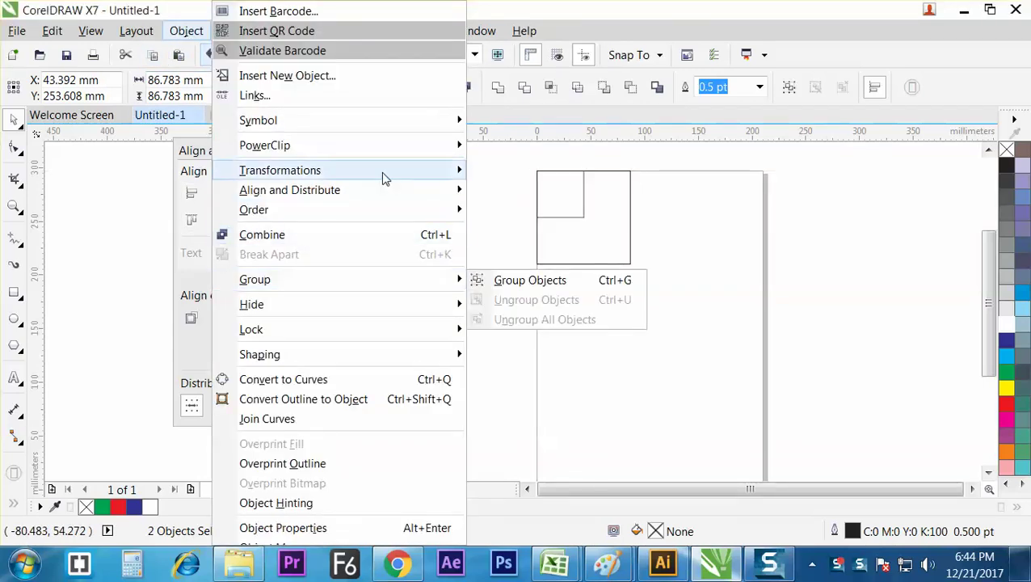
mouse_move(385, 193)
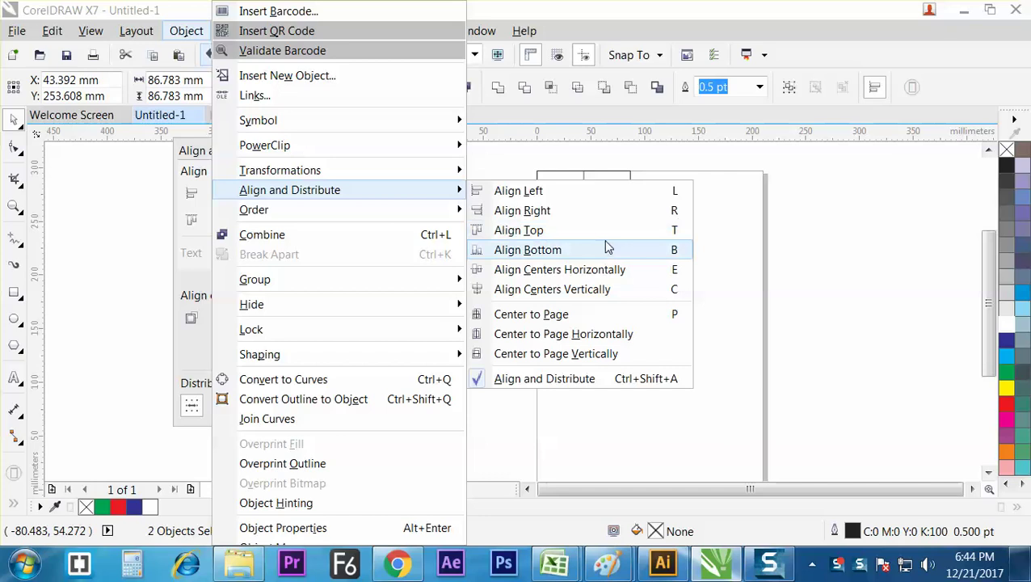
click(746, 279)
click(598, 289)
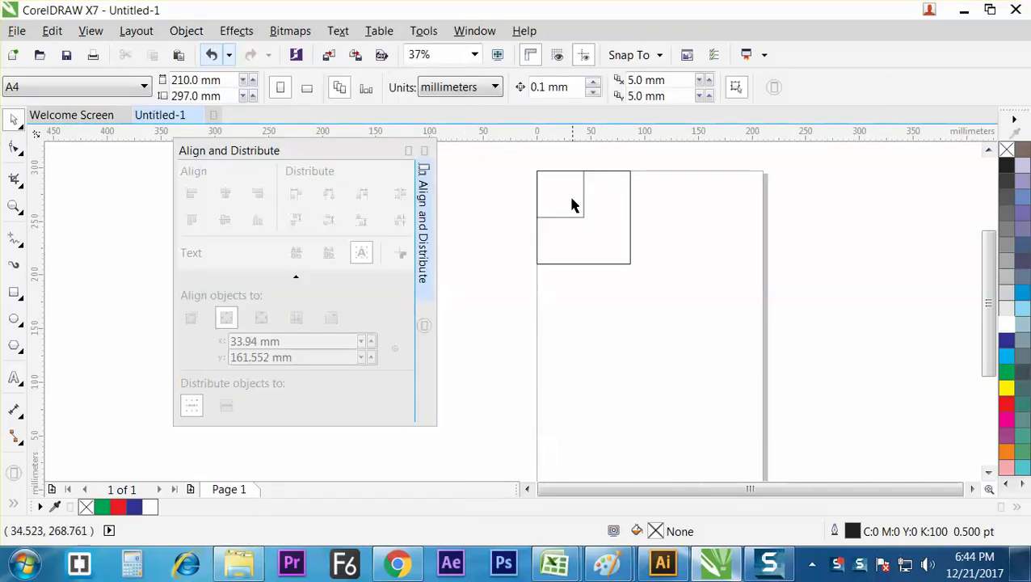
- Align the small square to the page's bottom-right corner and return it to the top-left corner
click(583, 206)
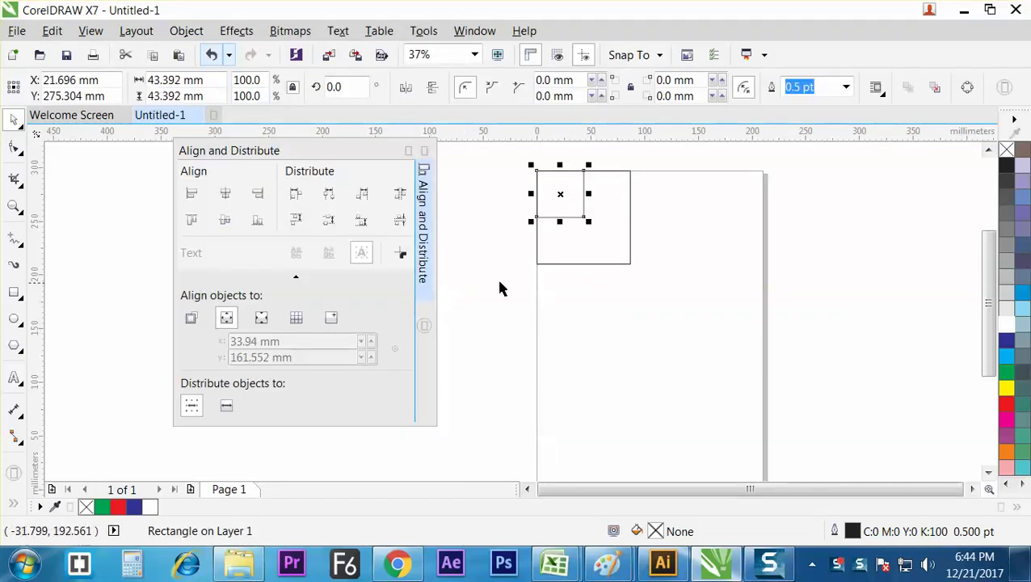
click(258, 194)
click(258, 220)
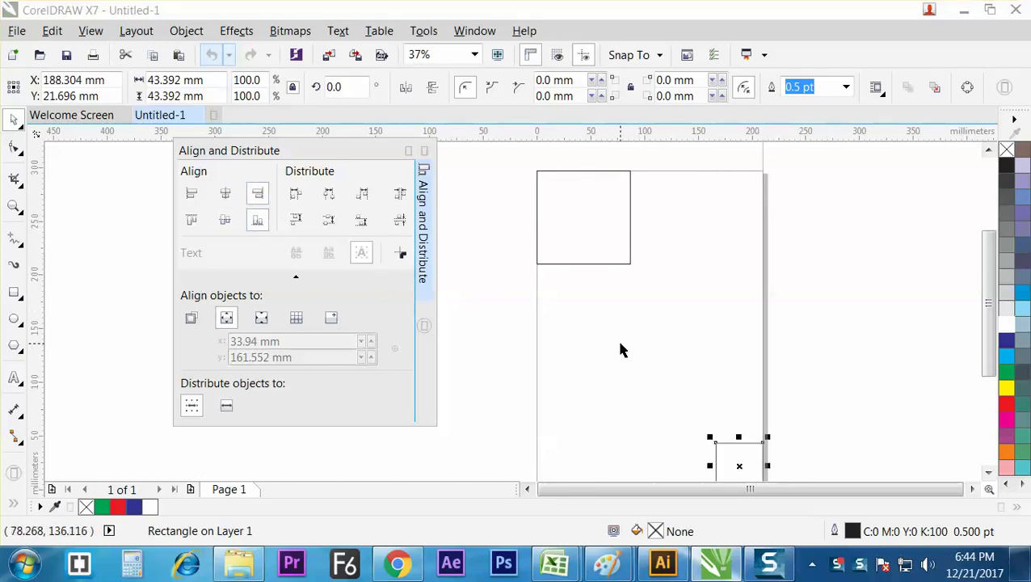
click(191, 194)
click(191, 220)
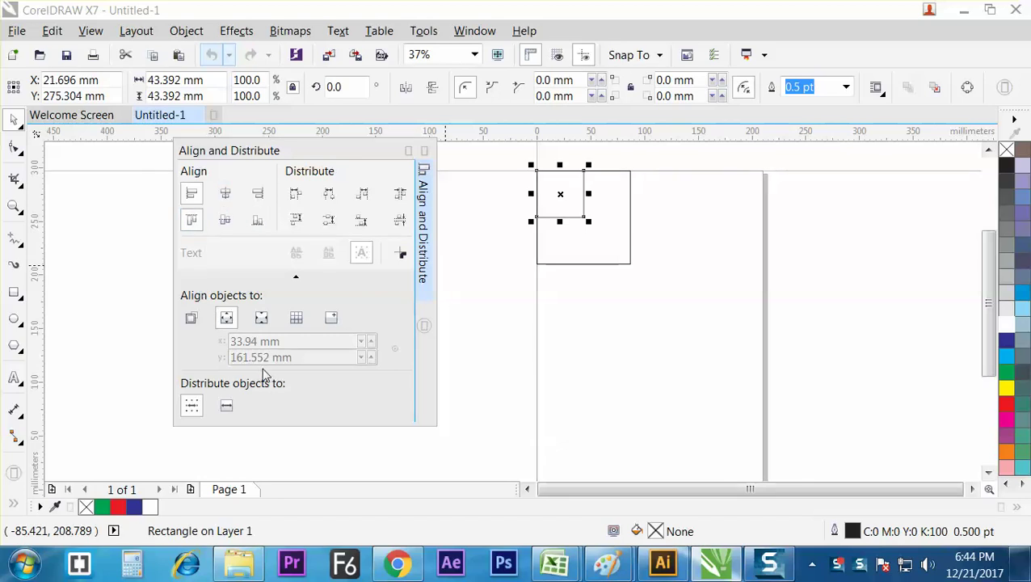
- Centre the small square vertically on the page and align it to the right page edge
click(225, 219)
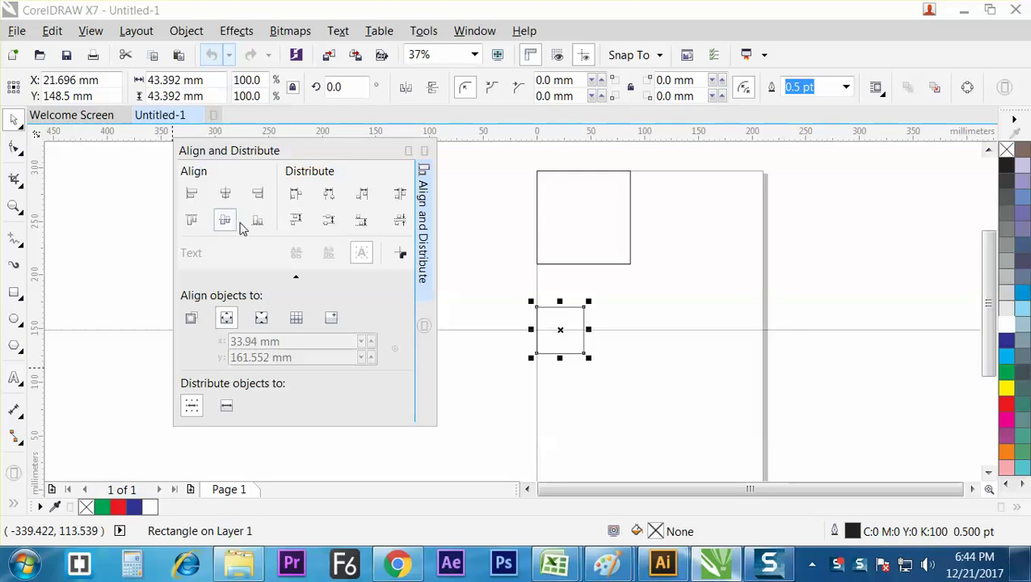
click(257, 193)
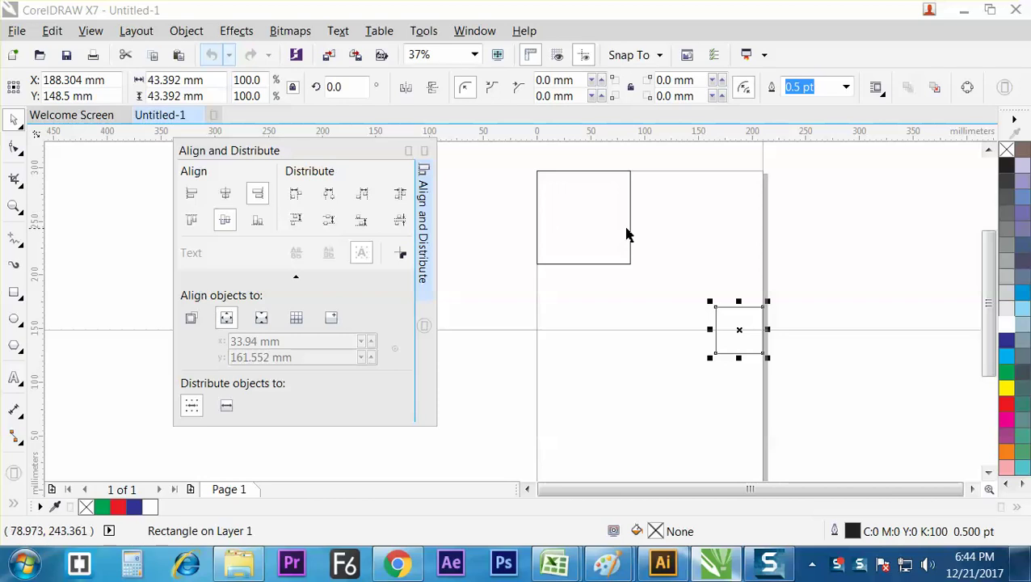
click(596, 260)
click(595, 259)
click(729, 353)
click(587, 244)
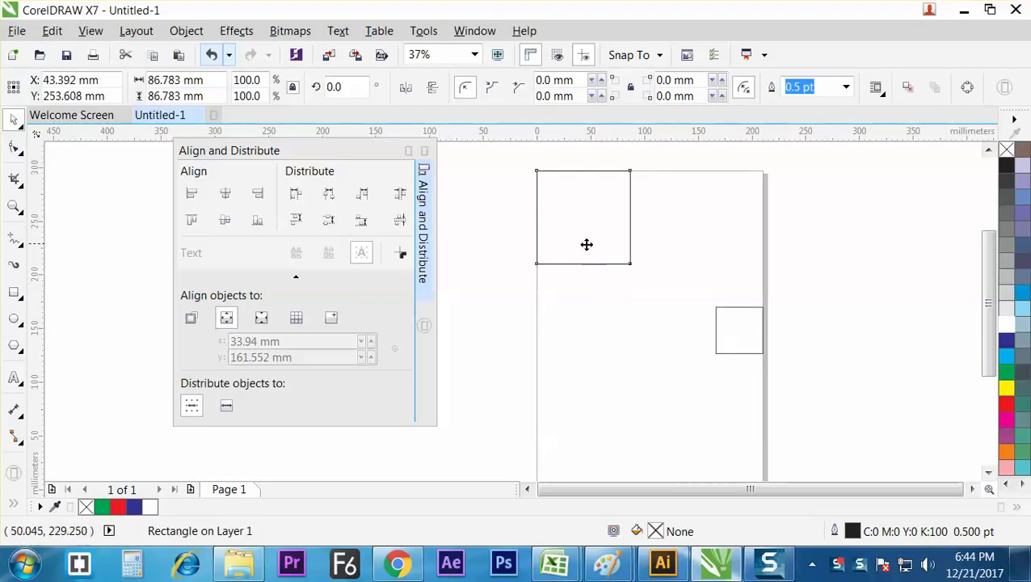
click(724, 335)
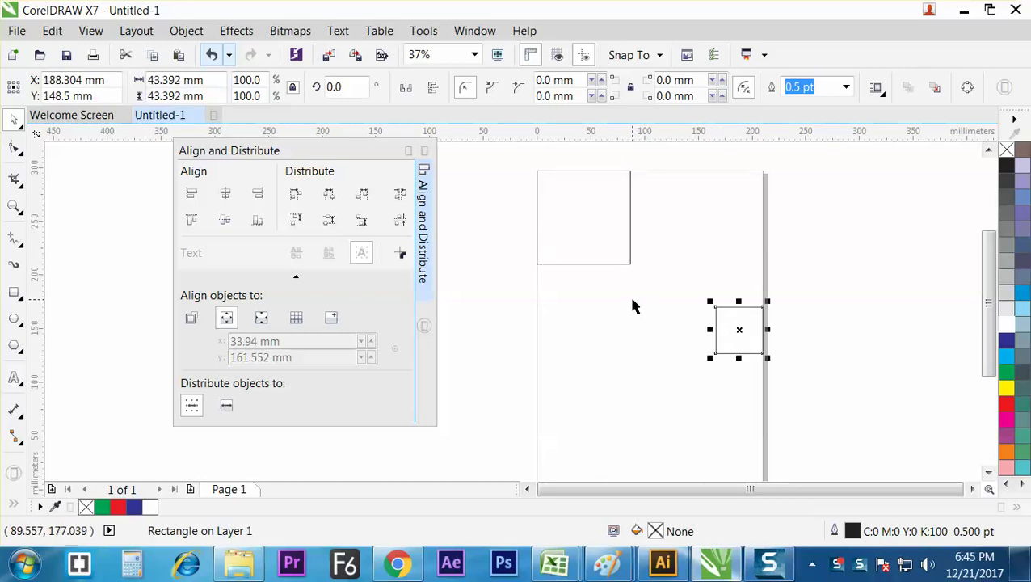
click(582, 248)
click(602, 264)
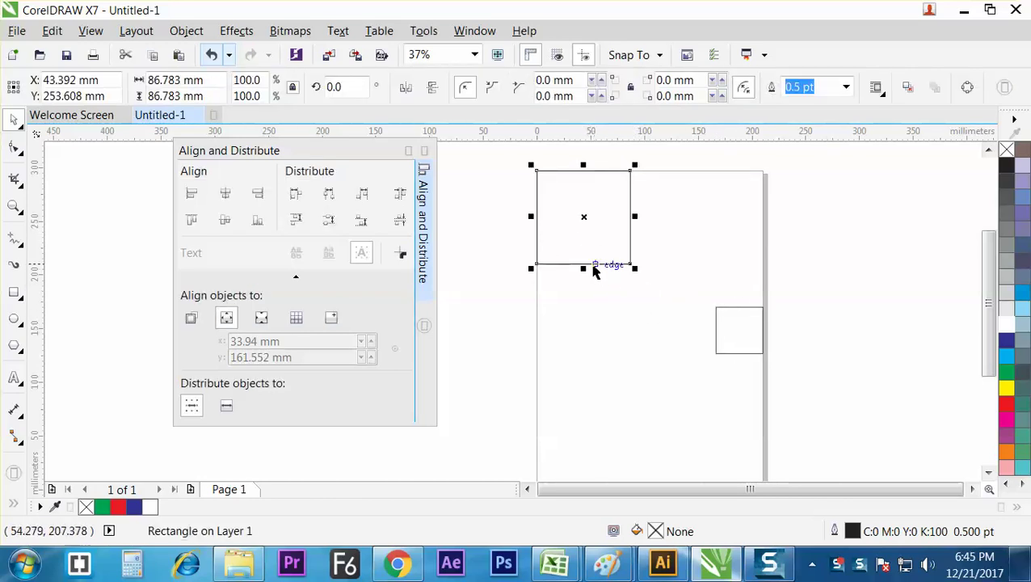
- Delete the large square and move the small square into the page's top-left corner
click(763, 363)
click(720, 325)
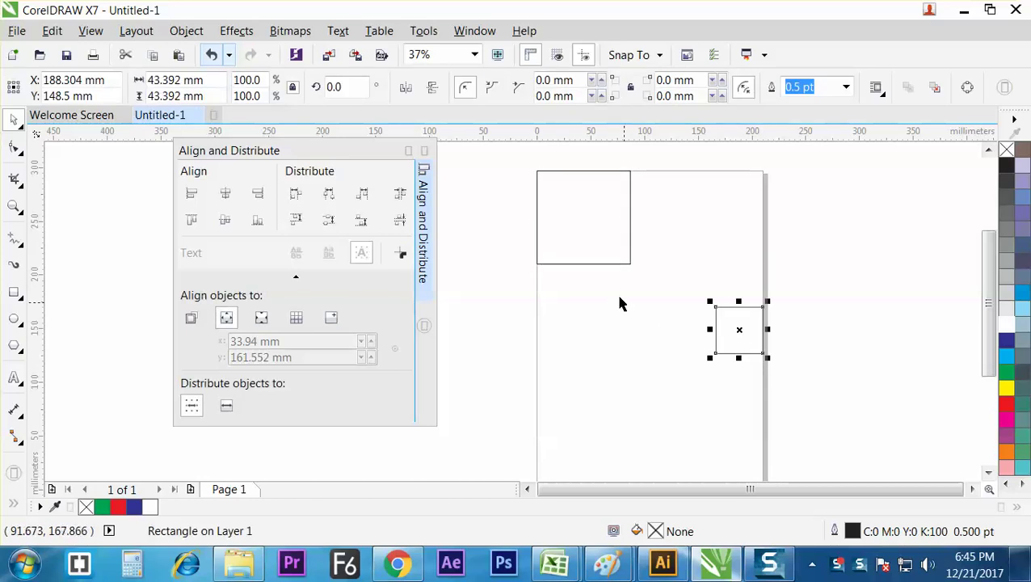
click(629, 260)
key(Delete)
click(732, 328)
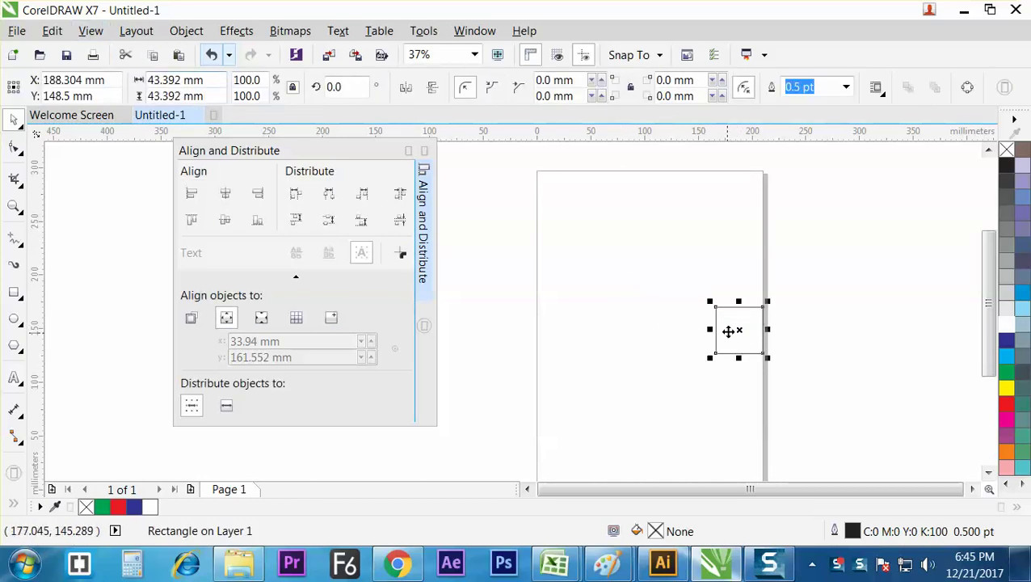
drag(727, 329, 555, 194)
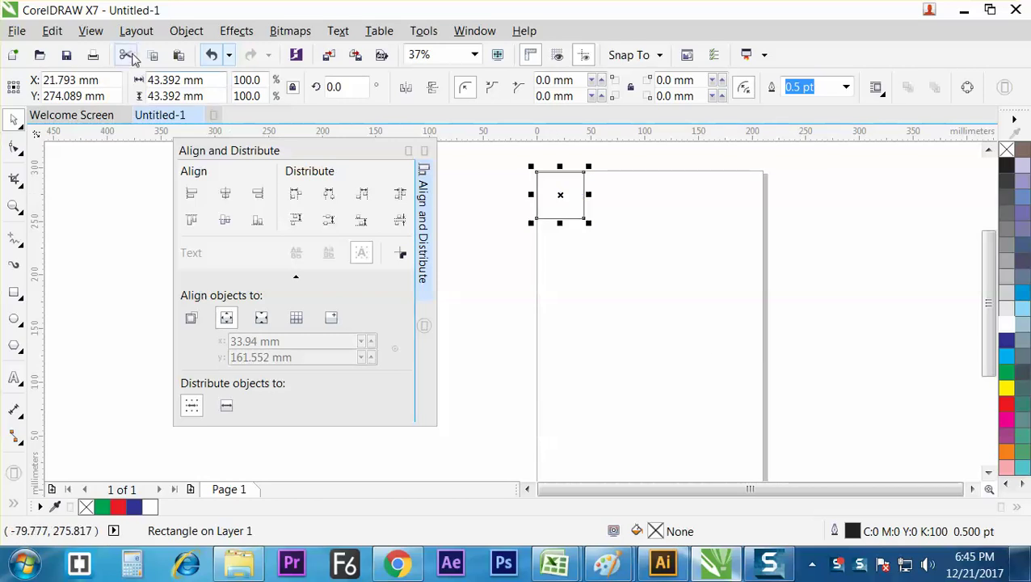
- Copy and paste the corner square with the copy about 52 mm to its right, and delete that copy
click(91, 31)
mouse_move(52, 31)
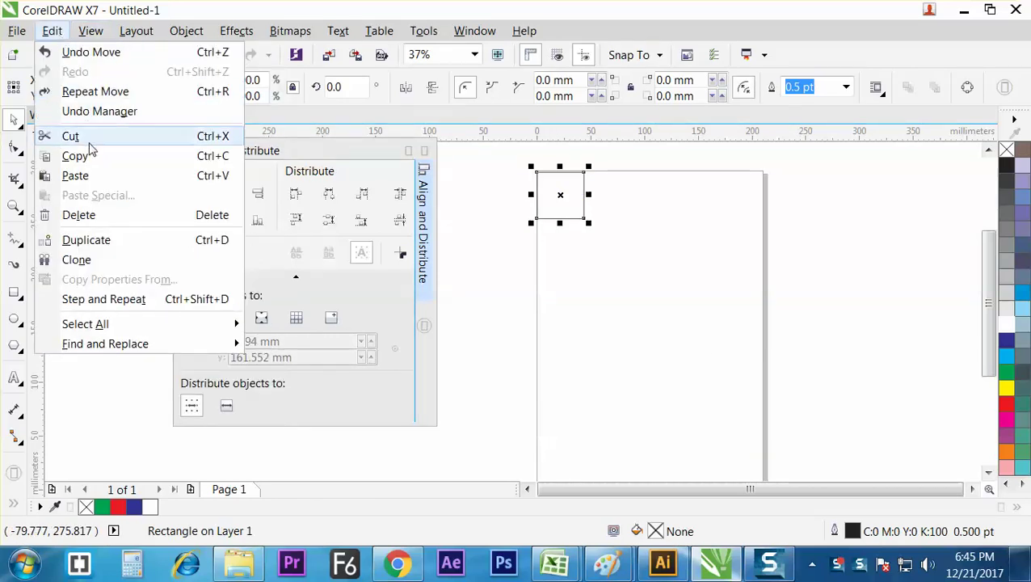
click(90, 156)
click(61, 37)
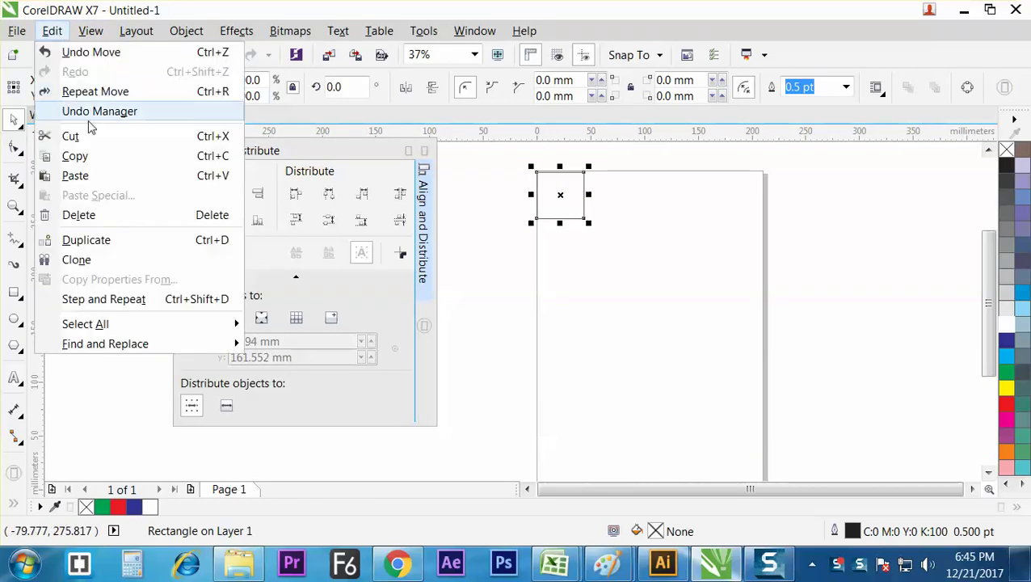
click(94, 179)
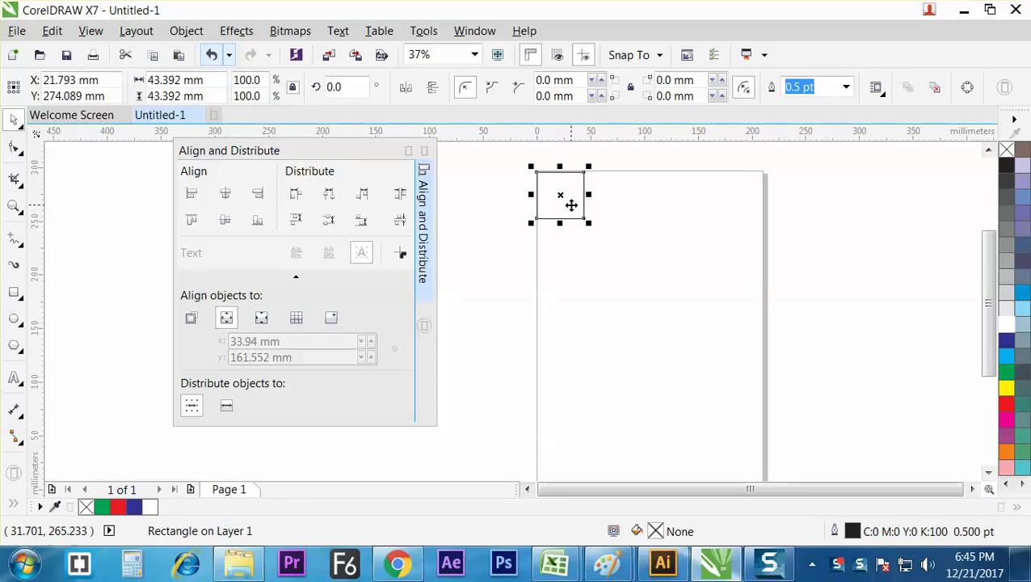
click(628, 234)
drag(565, 203, 622, 203)
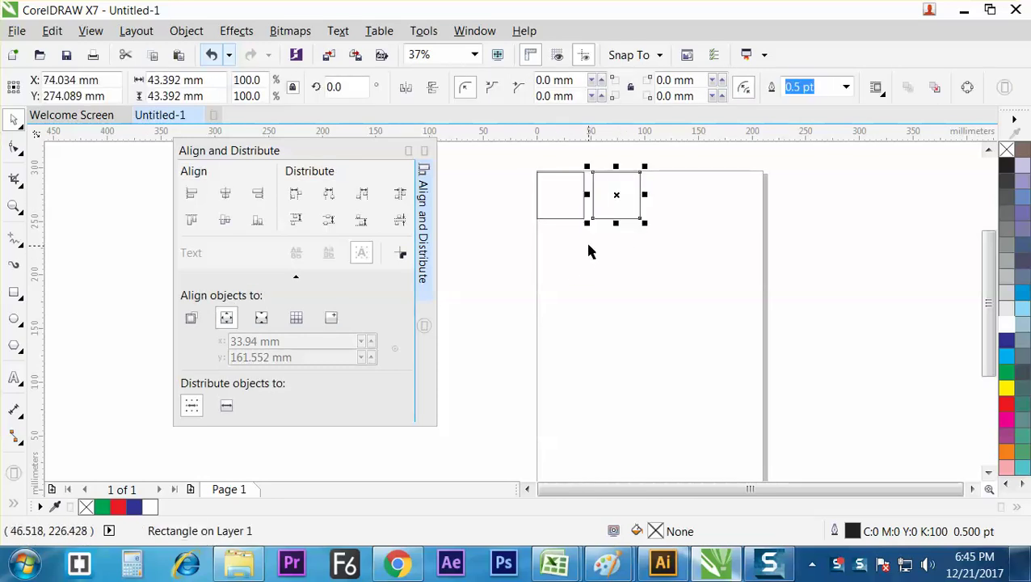
key(Delete)
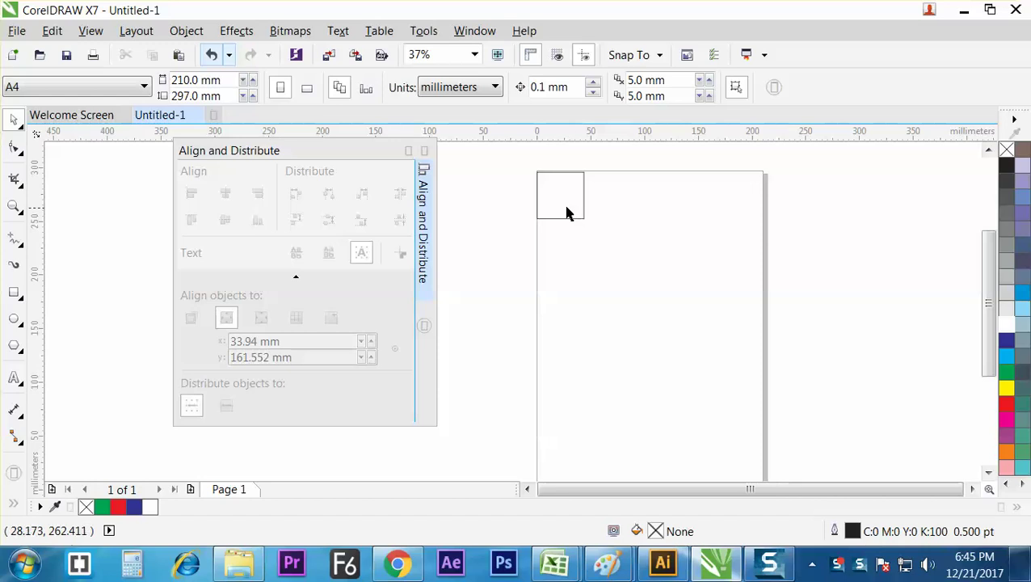
- Copy and paste the corner square, placing the copy edge to edge on its right
click(572, 214)
click(51, 31)
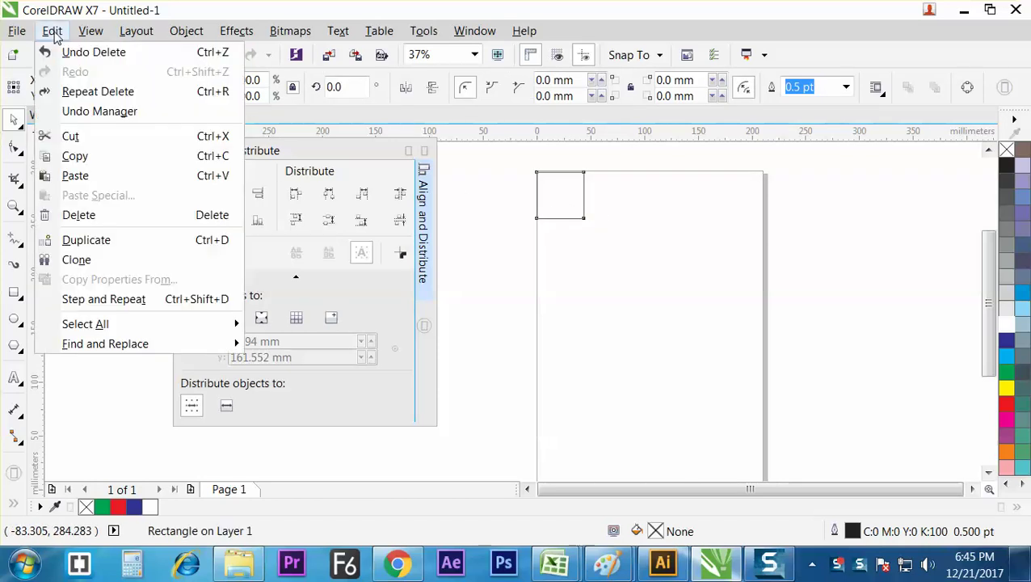
click(74, 156)
click(53, 30)
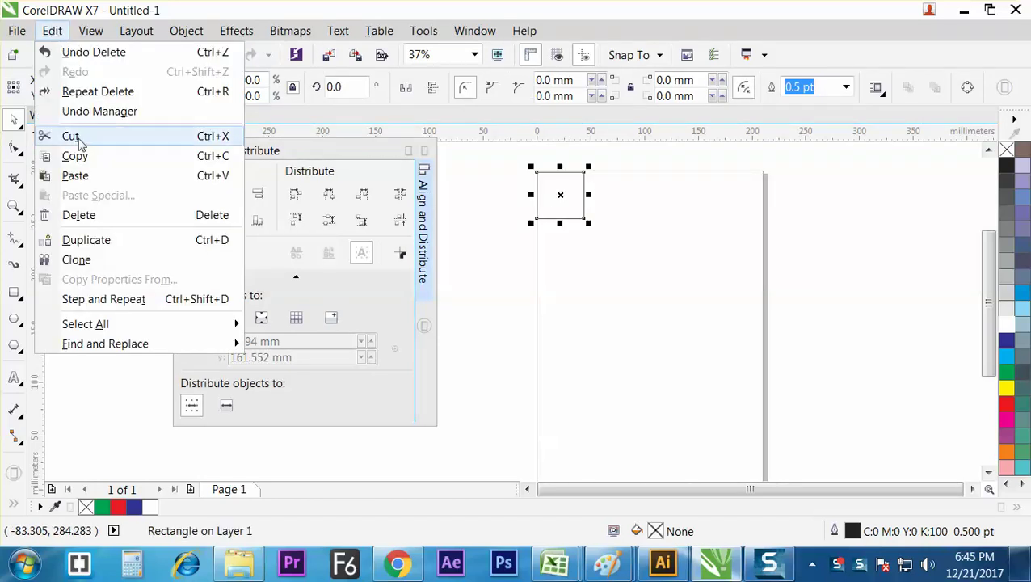
click(77, 175)
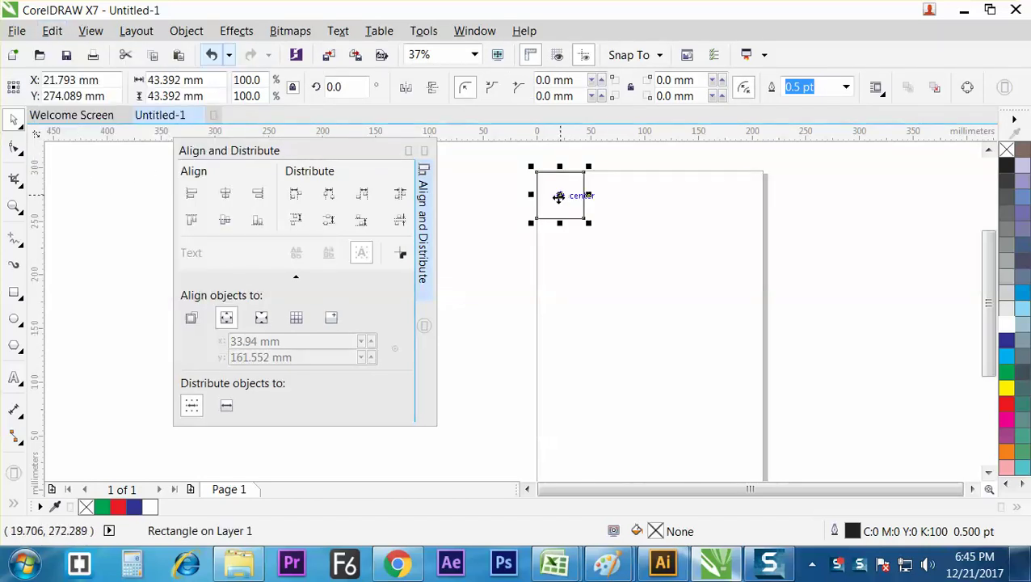
drag(559, 195, 612, 196)
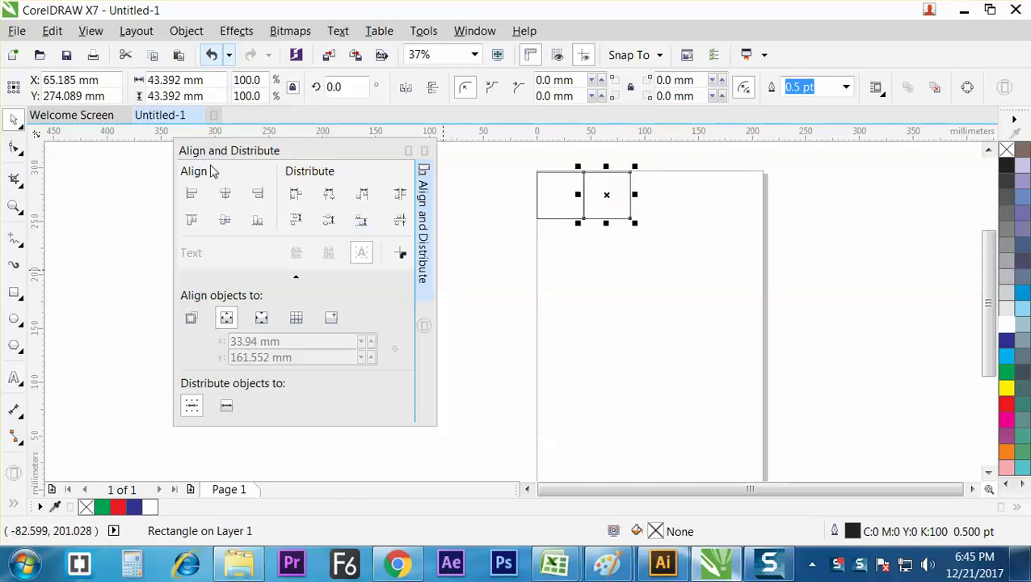
- Try duplicating the second square at the default offset, and delete the duplicates along with the second square
click(52, 31)
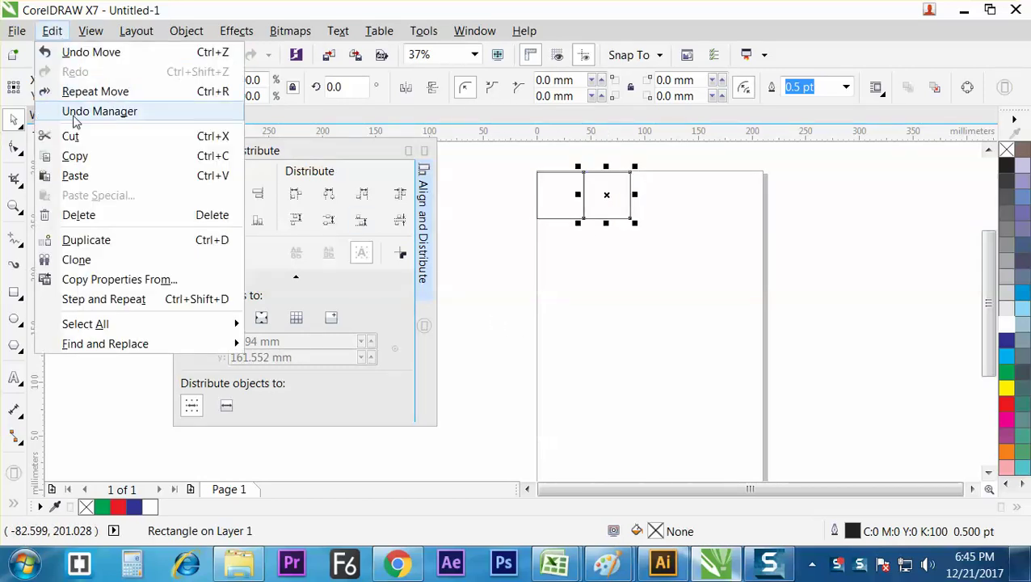
click(97, 242)
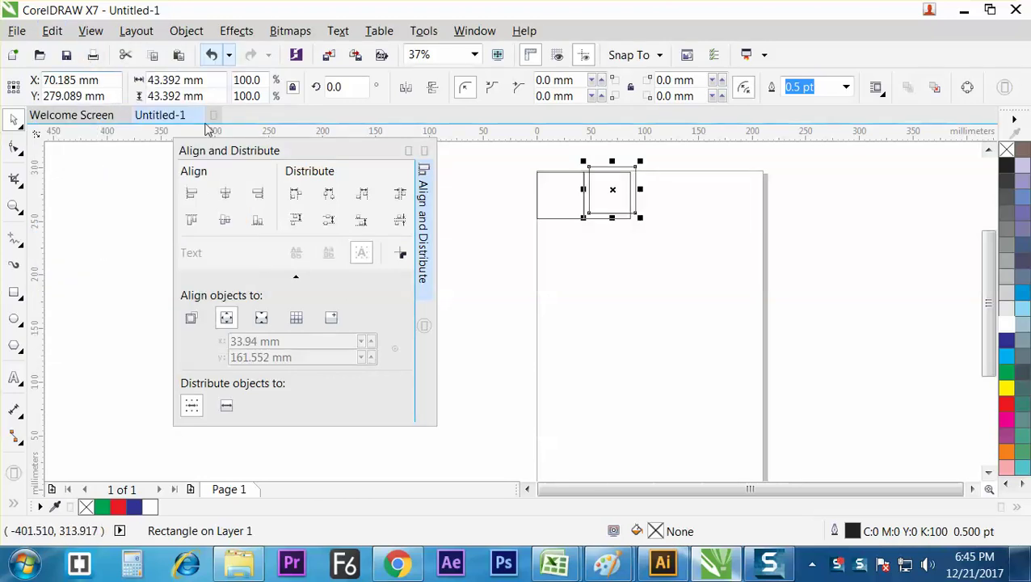
click(588, 199)
click(614, 210)
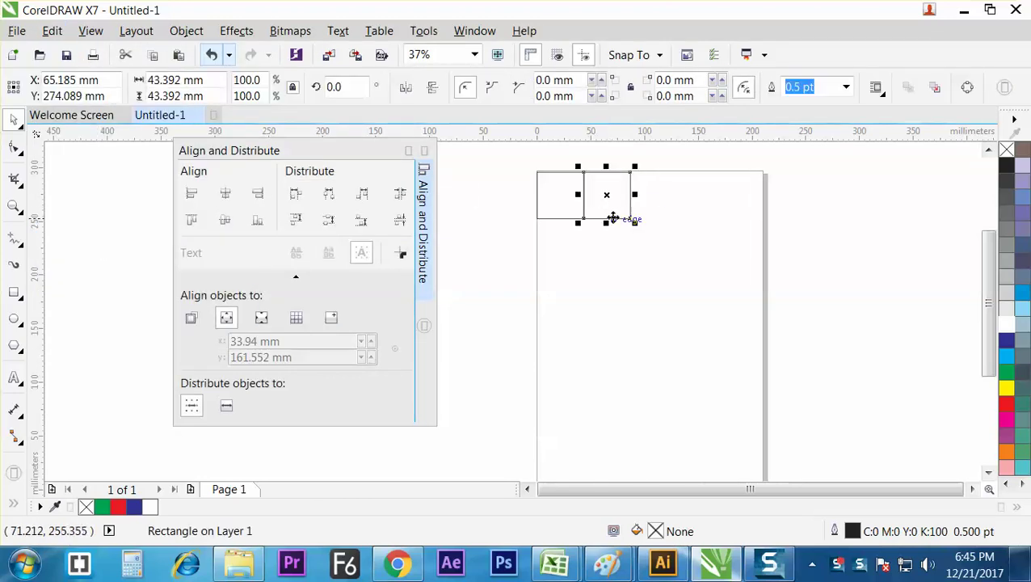
key(ctrl+d)
key(Delete)
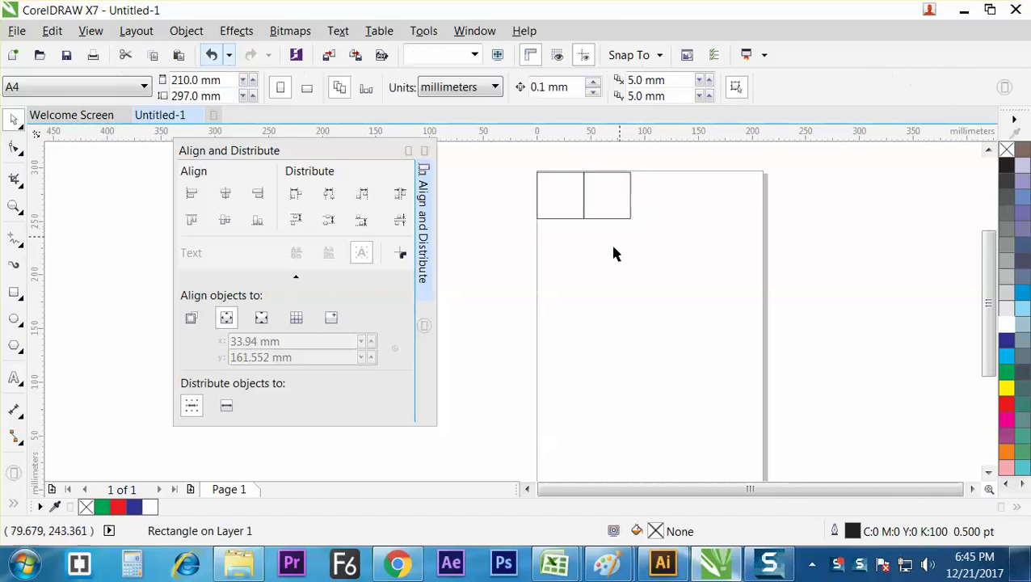
click(628, 218)
key(Delete)
- Place a copy of the corner square edge to edge on its right and repeat the duplication twice for a row of four
click(583, 204)
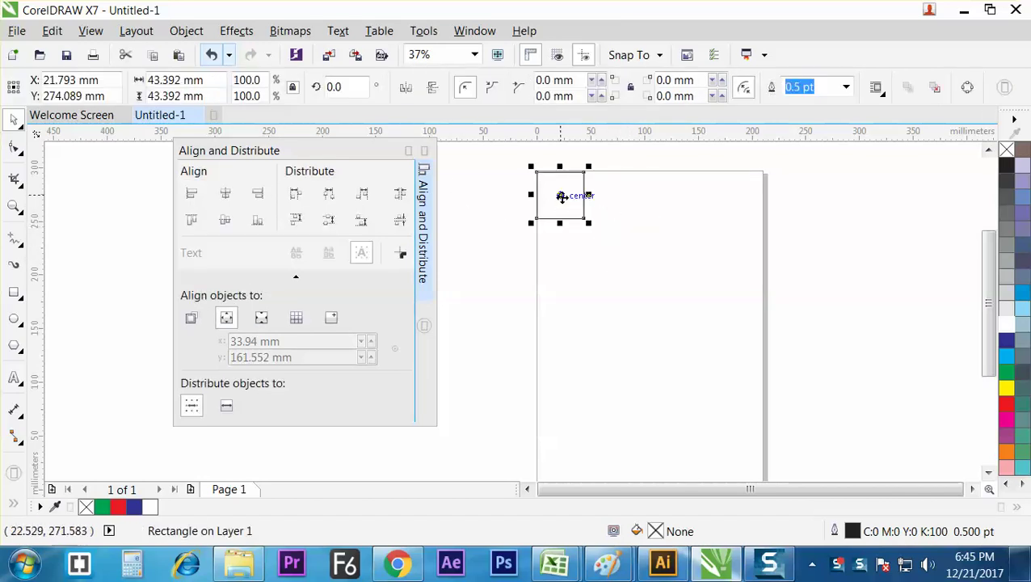
drag(561, 196, 613, 206)
key(ctrl+r)
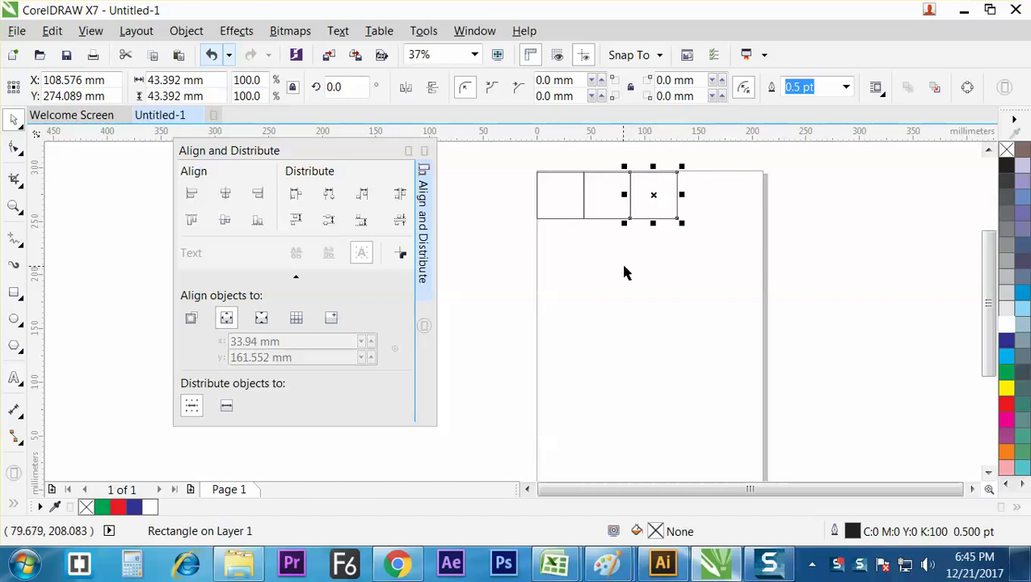
key(ctrl+r)
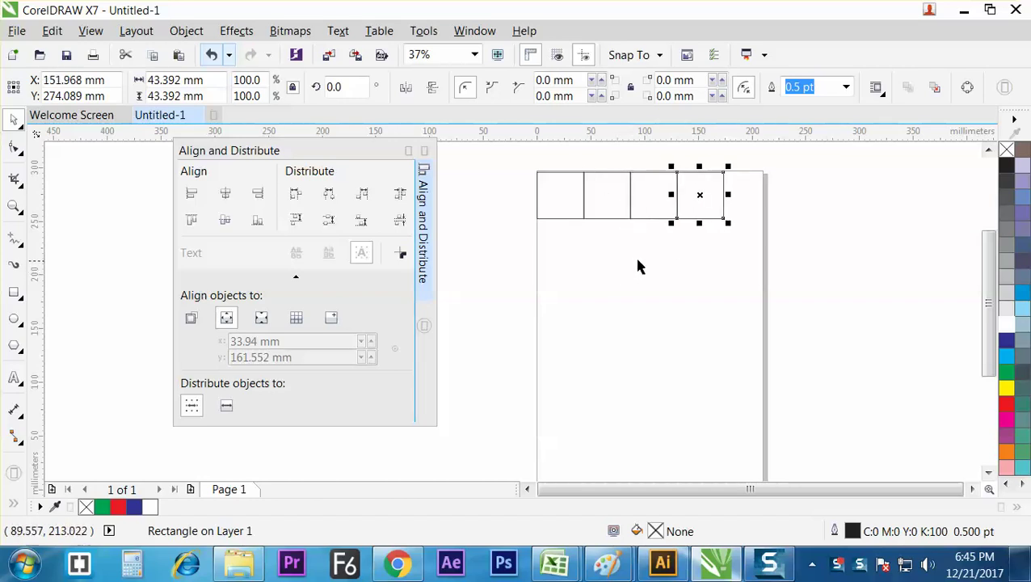
- Delete the three copied squares, keeping only the square in the page's corner
key(Delete)
click(632, 219)
key(Delete)
click(632, 220)
key(Delete)
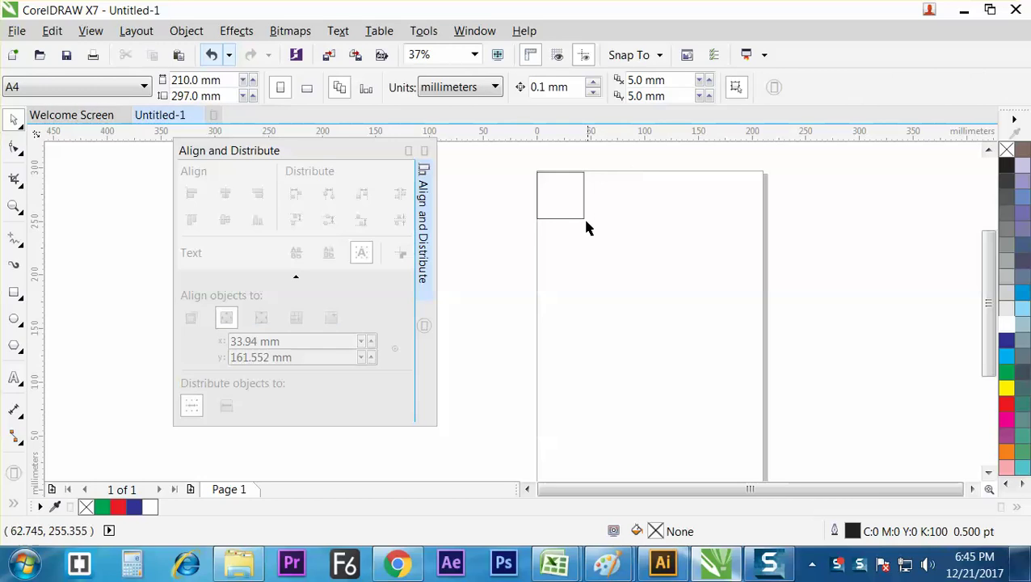
- Place a copy of the corner square edge to edge on its right and repeat the duplication three times for a row of five
click(583, 191)
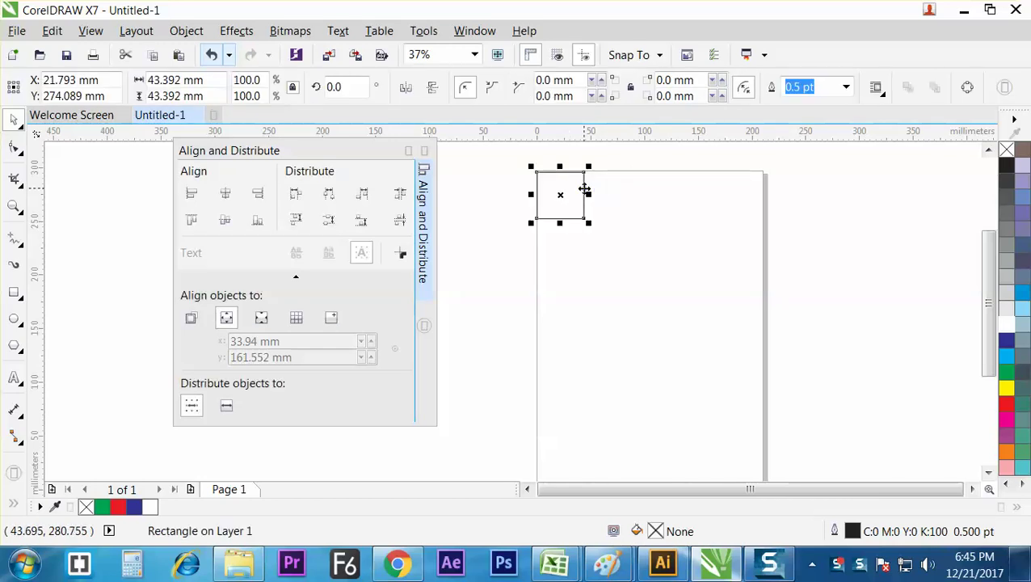
drag(564, 194, 608, 201)
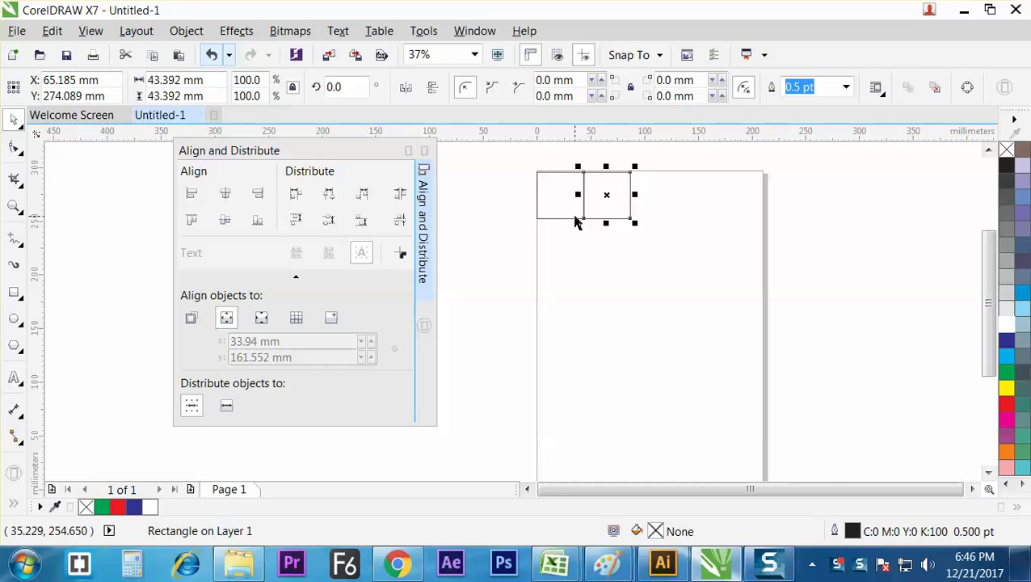
key(ctrl+r)
key(ctrl+r)
key(ctrl+r)
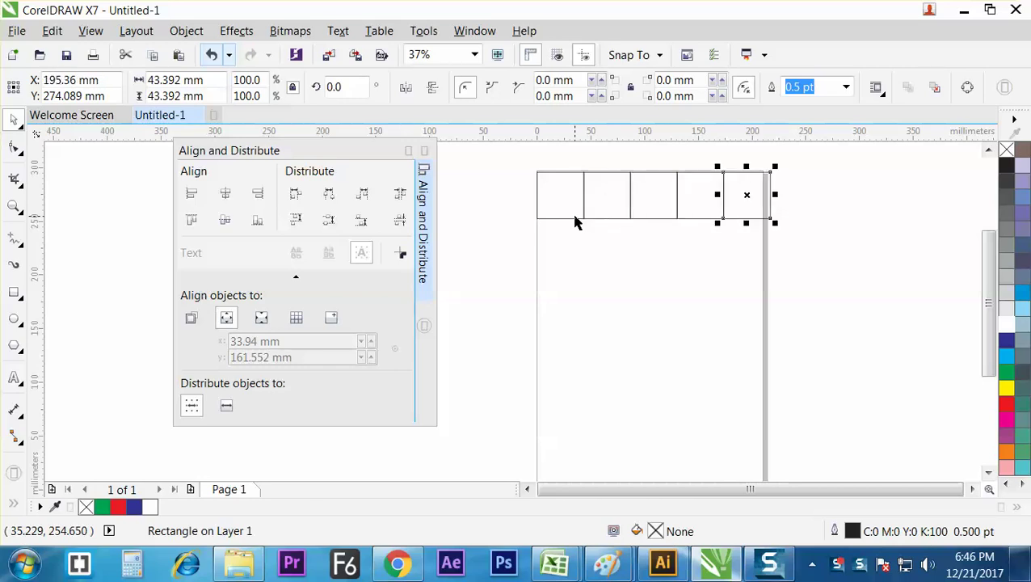
- Select the four copied squares in the row together and delete them
click(50, 30)
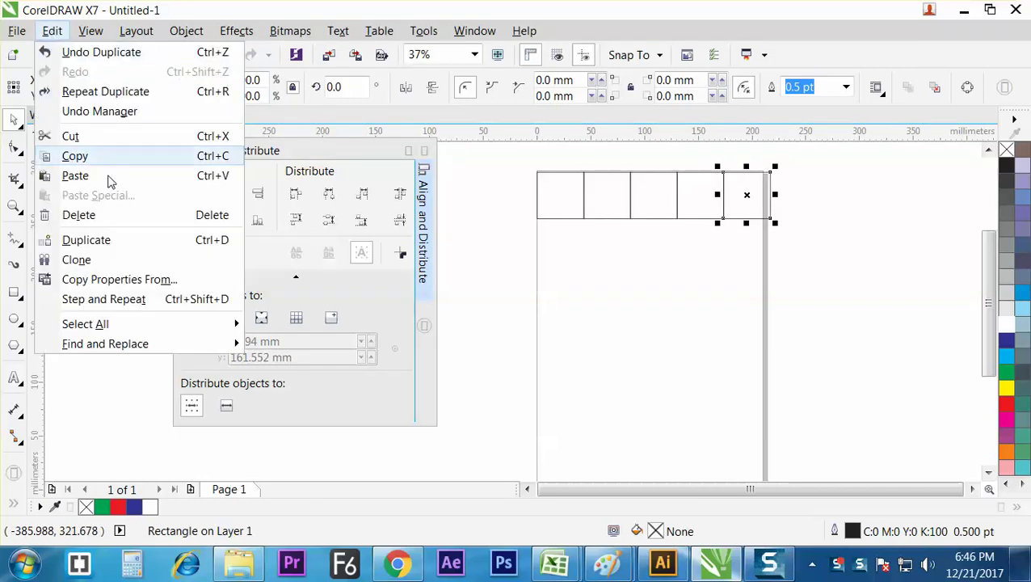
click(751, 220)
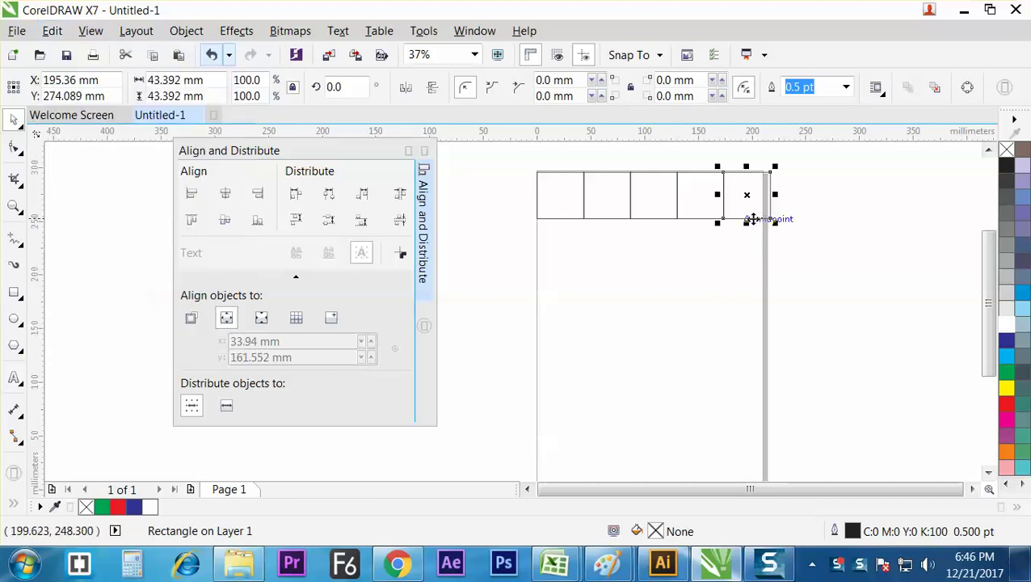
click(752, 219)
shift+click(697, 202)
shift+click(640, 207)
shift+click(605, 202)
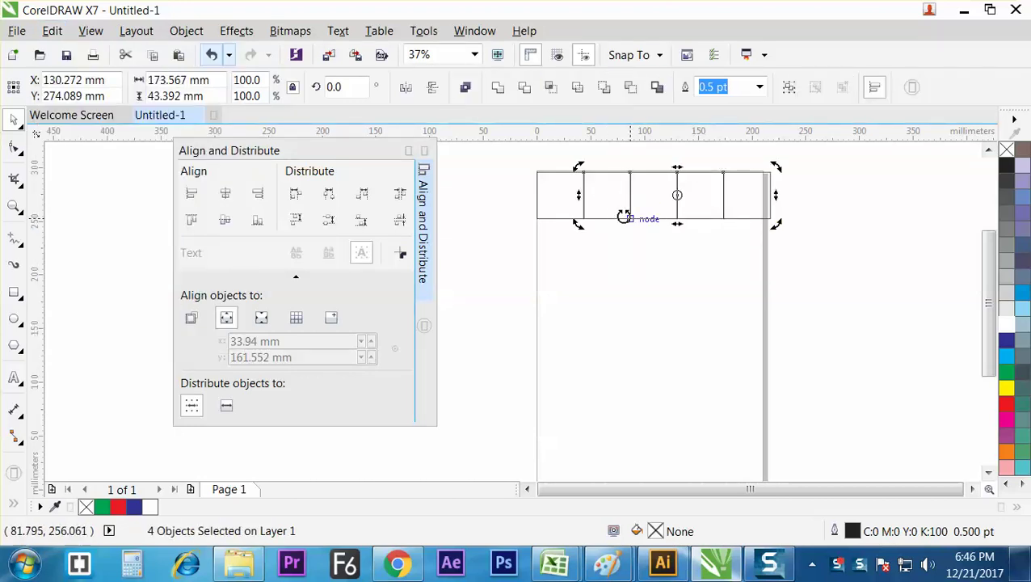
key(Delete)
- Place a single copy of the corner square against its right edge and clear the selection
click(573, 218)
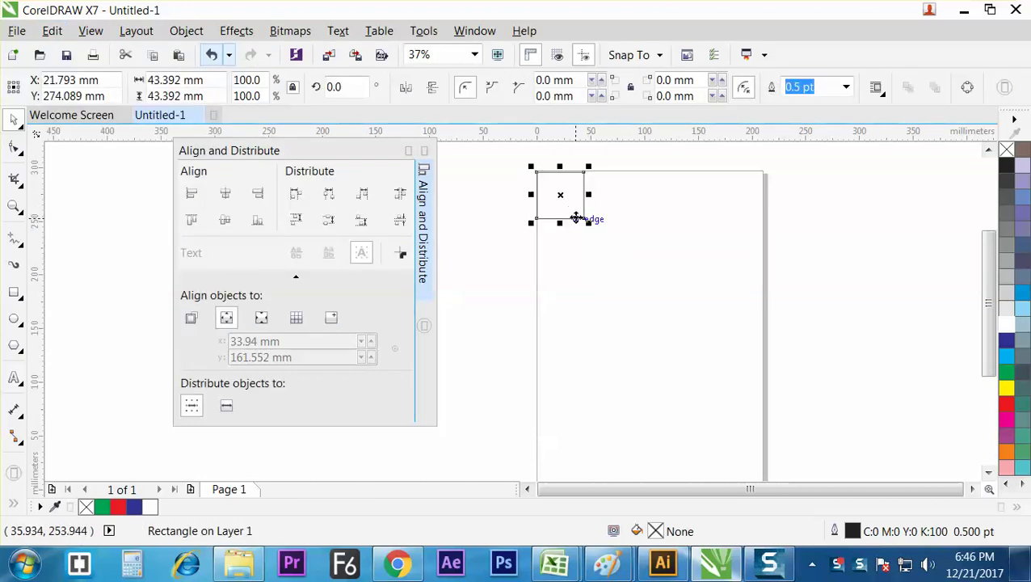
drag(564, 201, 611, 214)
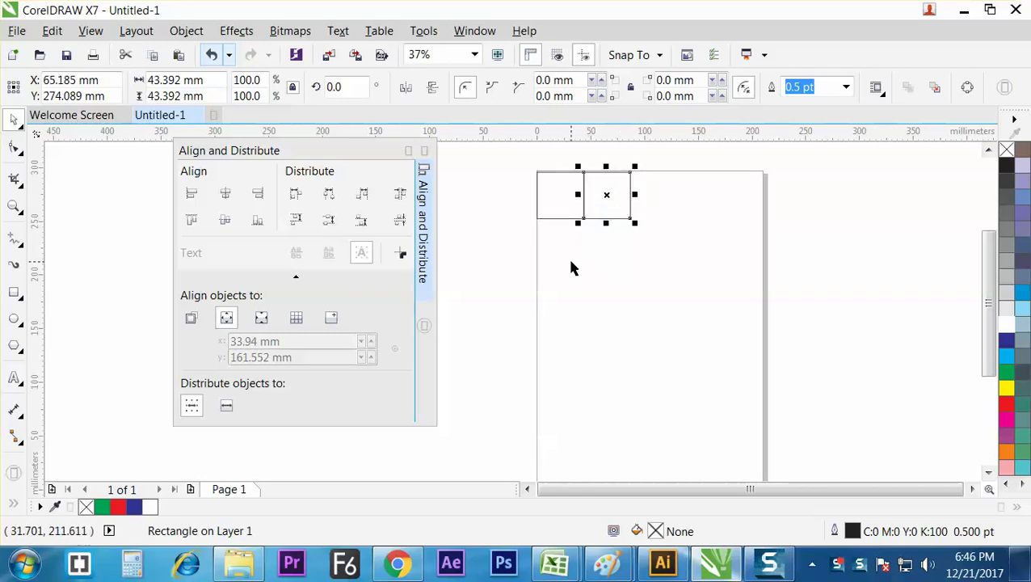
click(660, 248)
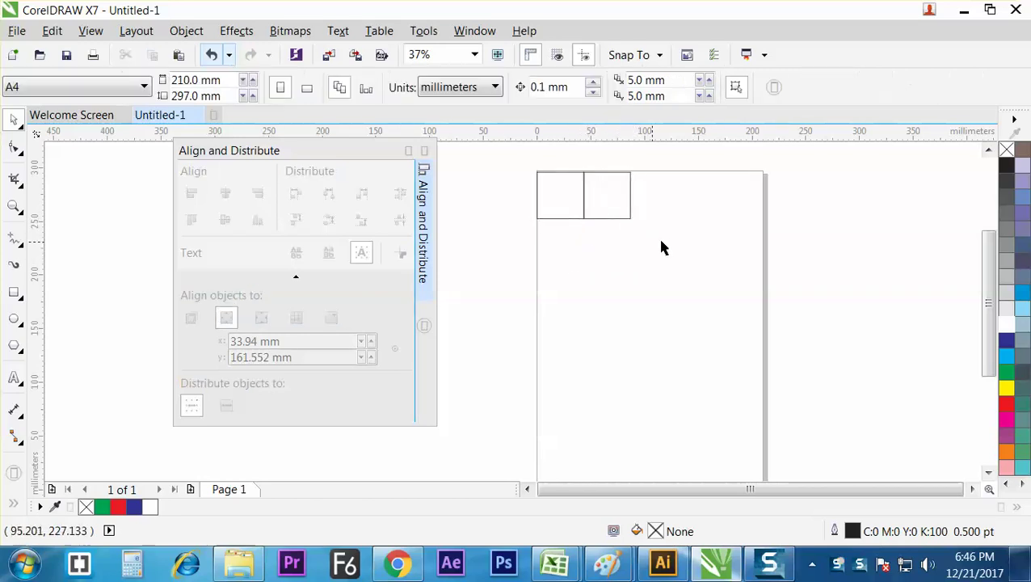
- Duplicate the second square seven times at the default diagonal offset of 5 mm
click(612, 196)
key(ctrl+d)
key(ctrl+d)
key(ctrl+d)
key(ctrl+d)
key(ctrl+d)
key(ctrl+d)
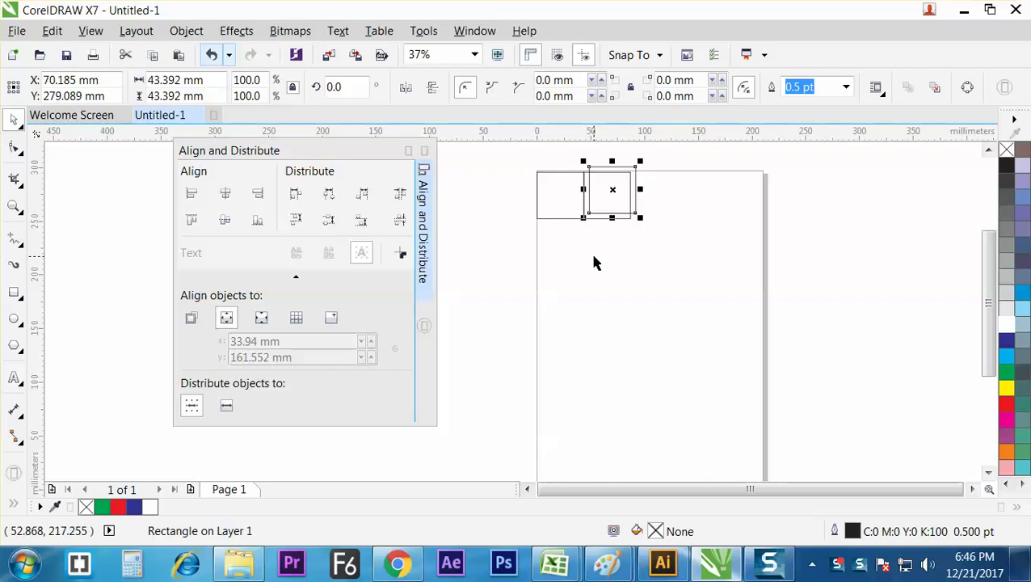
key(ctrl+d)
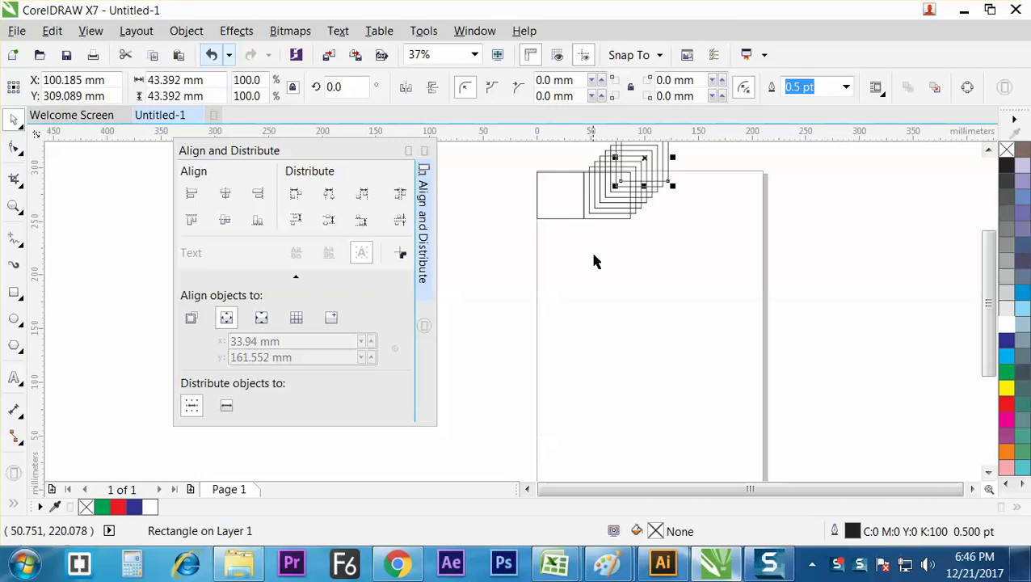
- Remove the diagonal duplicates and the second square, and select the remaining corner square
click(644, 179)
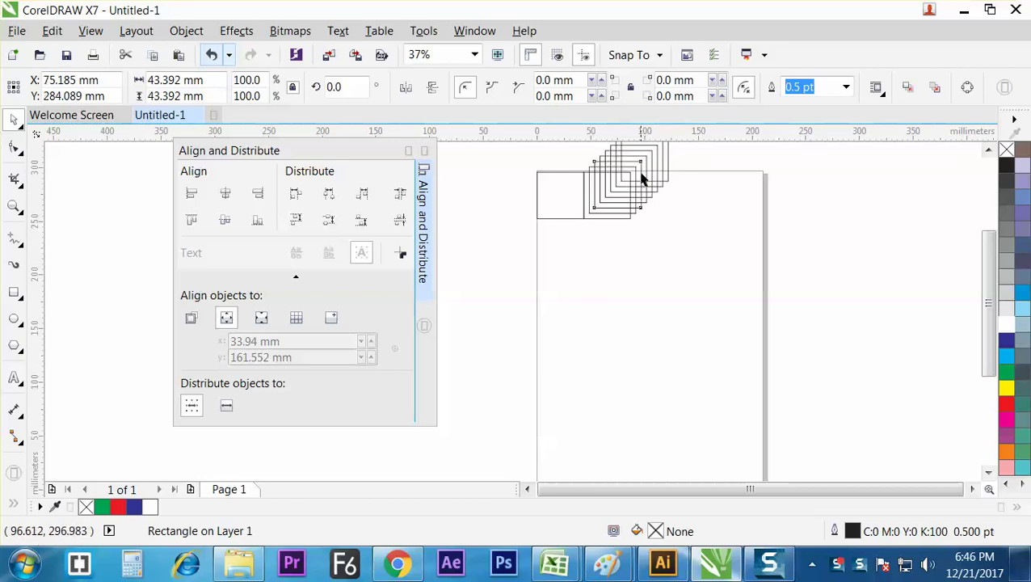
click(638, 179)
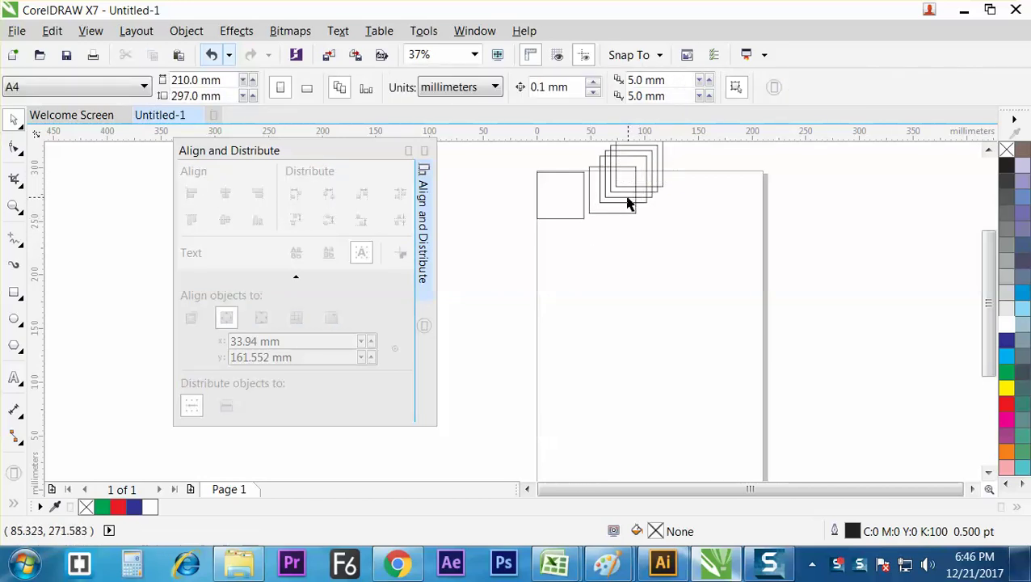
key(ctrl+z)
key(ctrl+z)
key(ctrl+z)
key(ctrl+z)
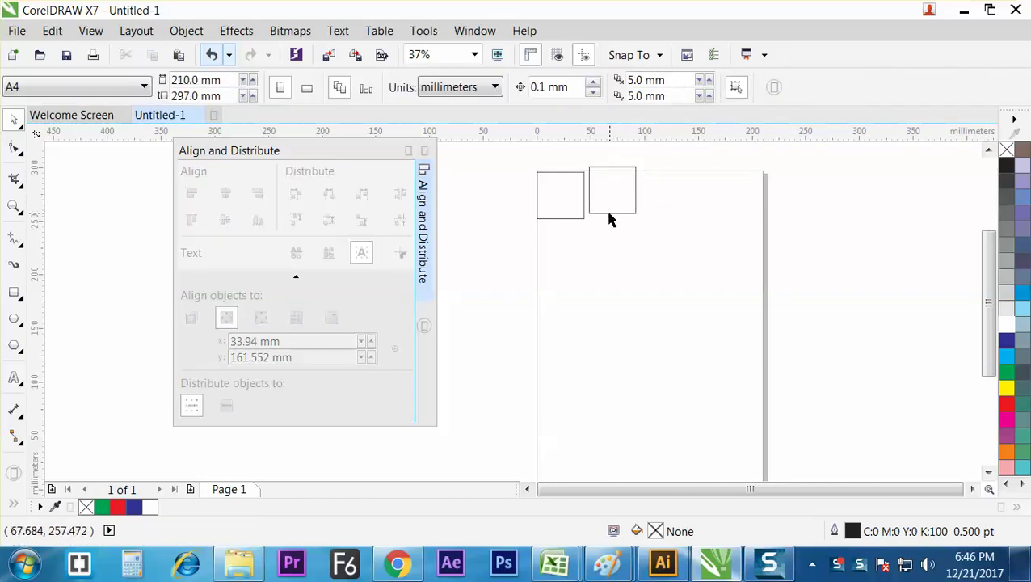
key(ctrl+z)
click(571, 203)
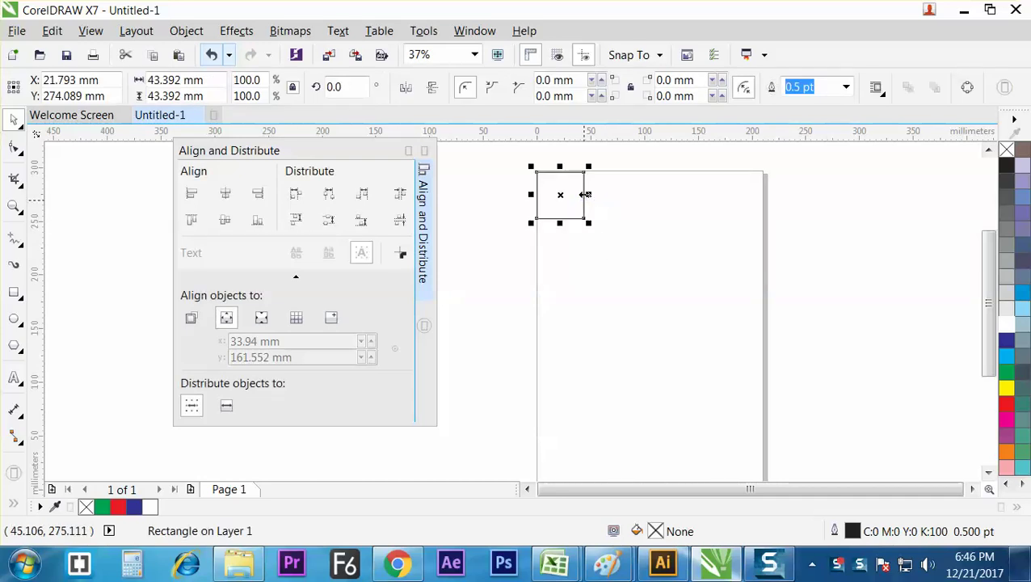
- Place a copy of the corner square against its right edge and duplicate that copy at the default 5 mm diagonal offset
click(589, 202)
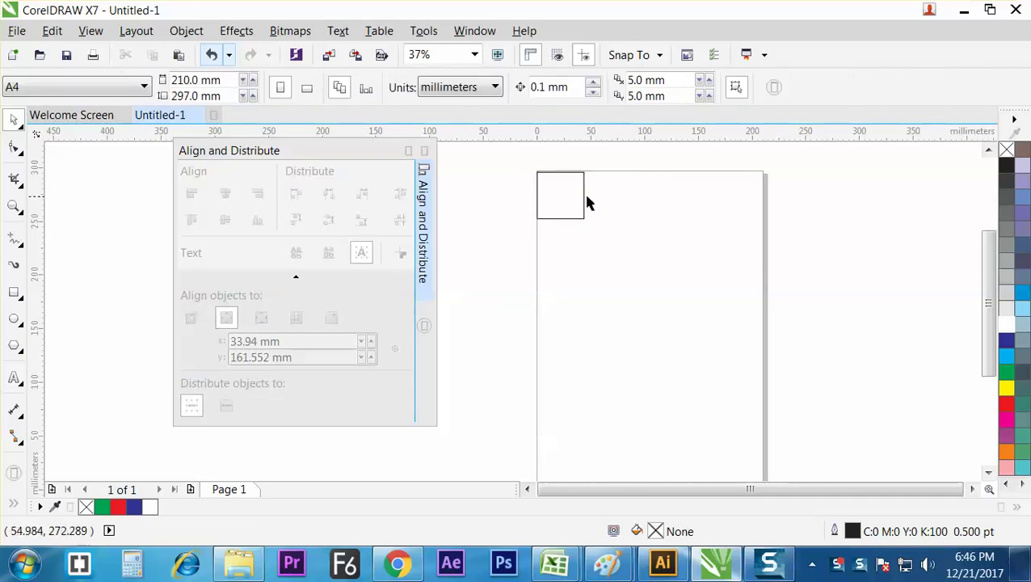
drag(587, 202, 633, 202)
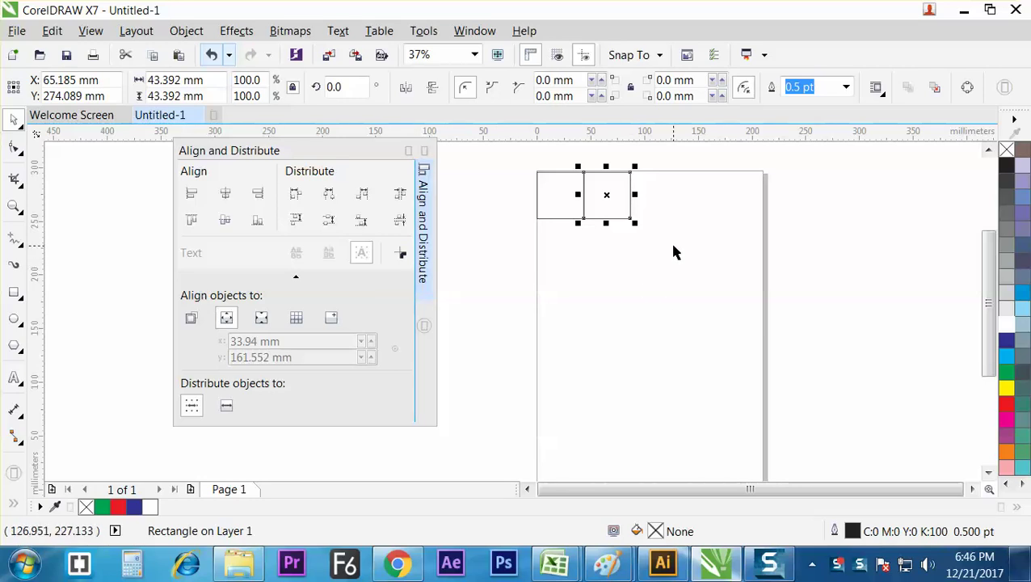
key(ctrl+d)
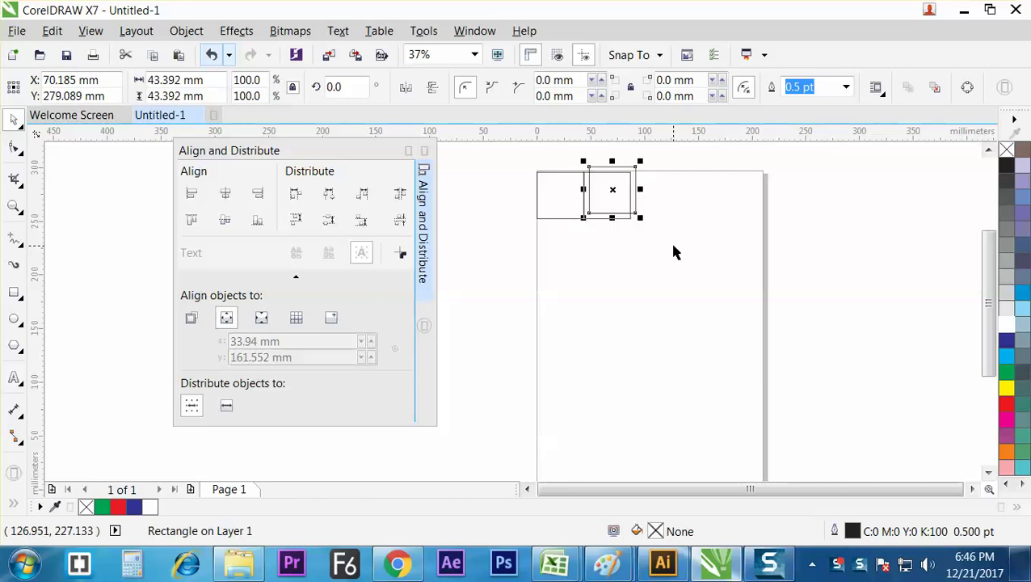
- Remove the offset duplicate and the second square, and select the remaining corner square
click(676, 252)
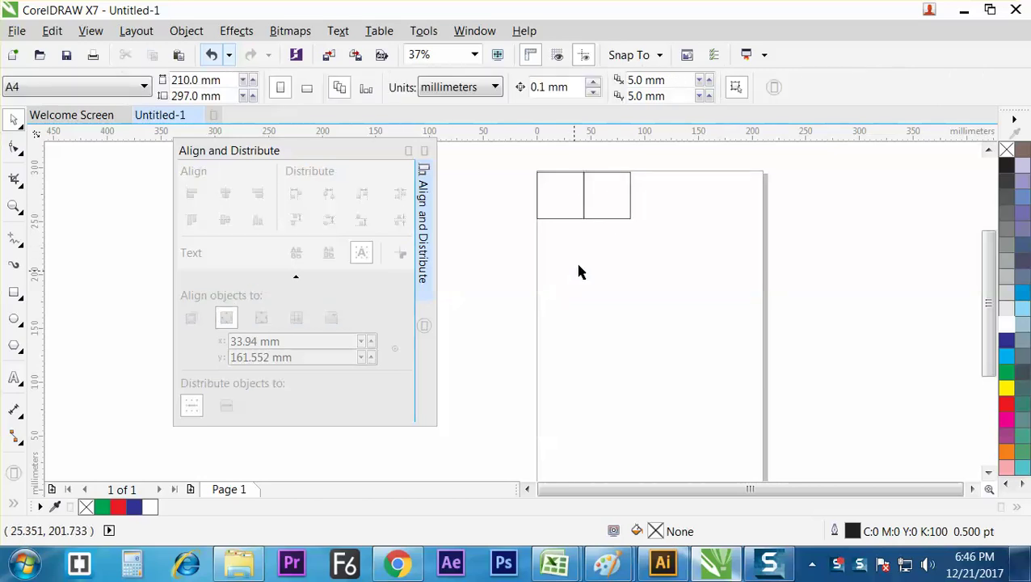
click(614, 206)
key(Delete)
click(557, 214)
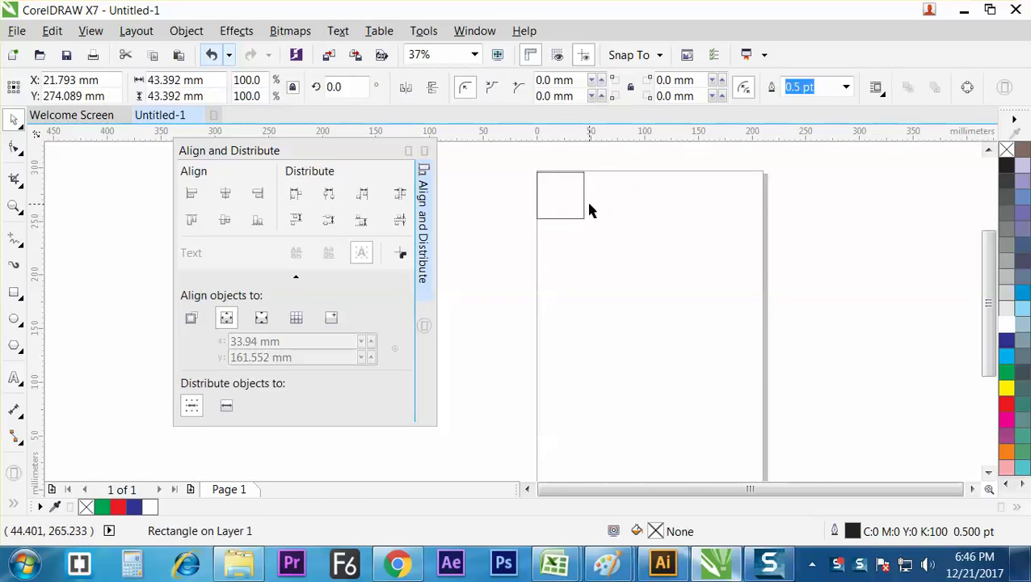
- Copy the corner square against its right edge, repeat the duplication three times along the row, and look up the Repeat Duplicate command
drag(564, 193, 605, 198)
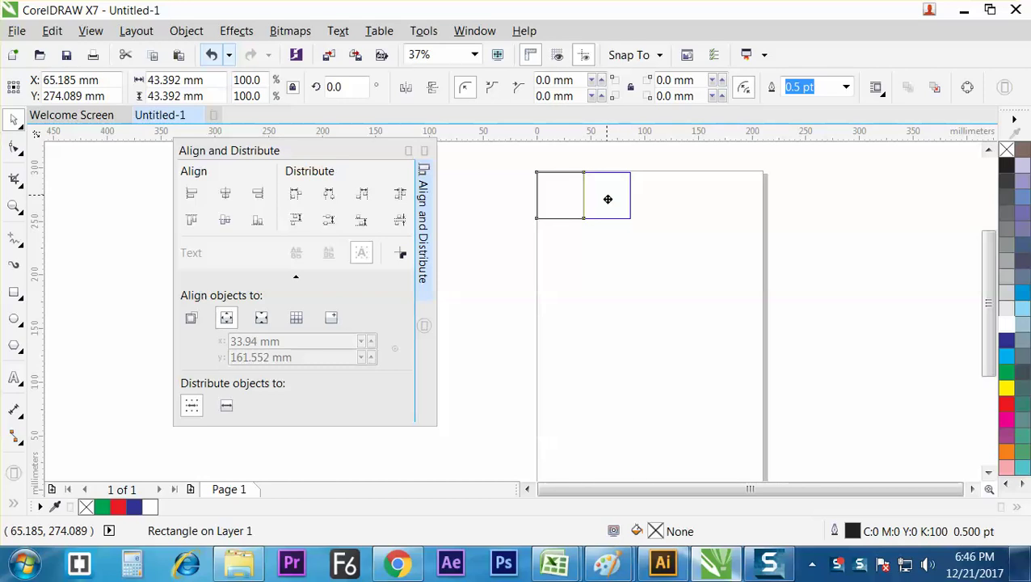
key(ctrl+r)
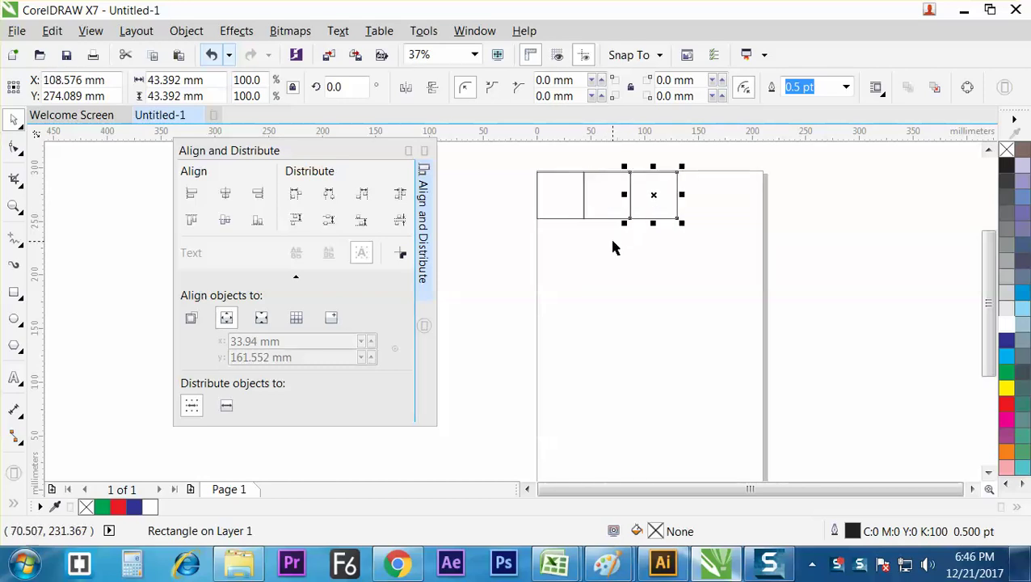
key(ctrl+r)
key(ctrl+r)
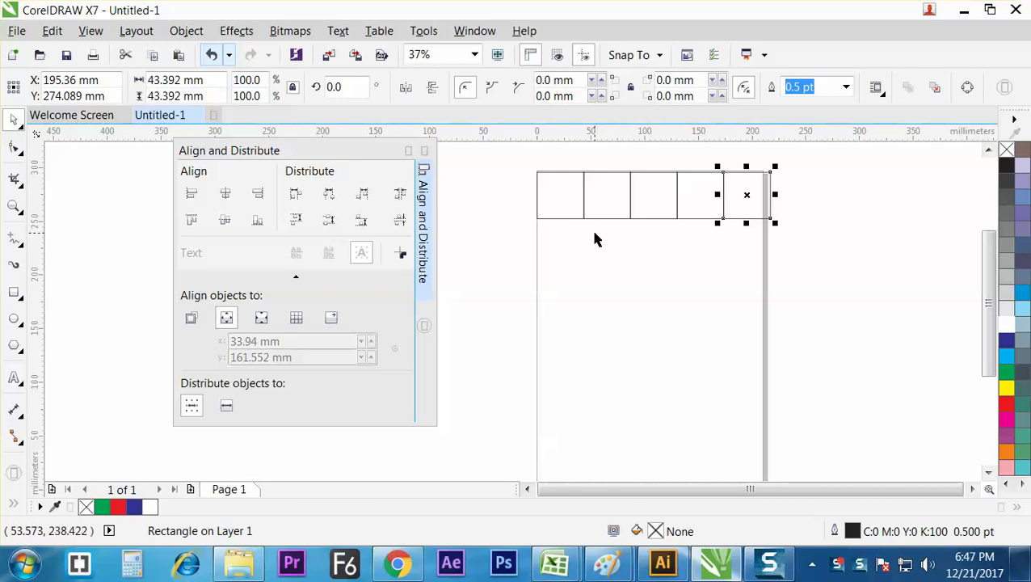
click(52, 30)
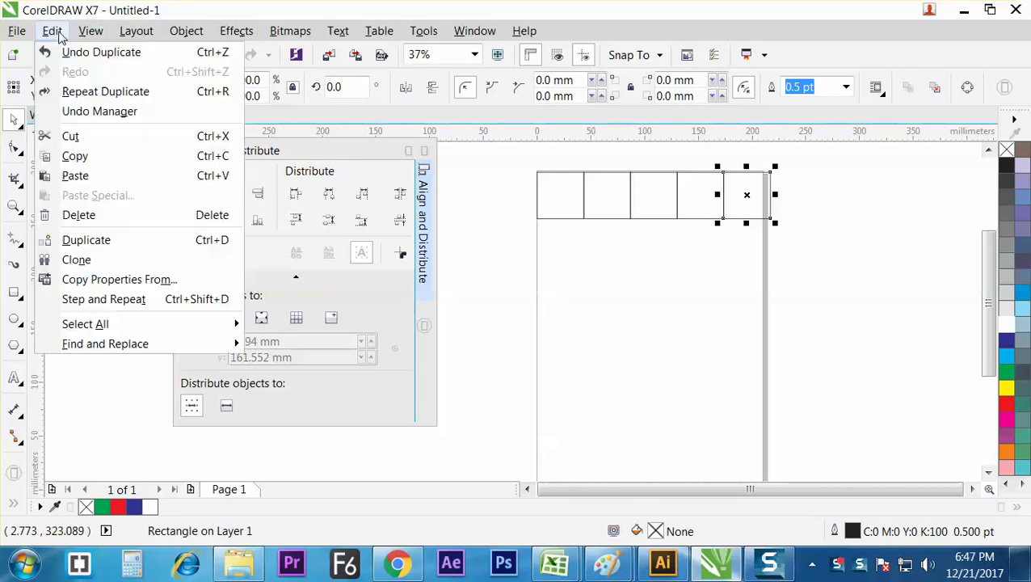
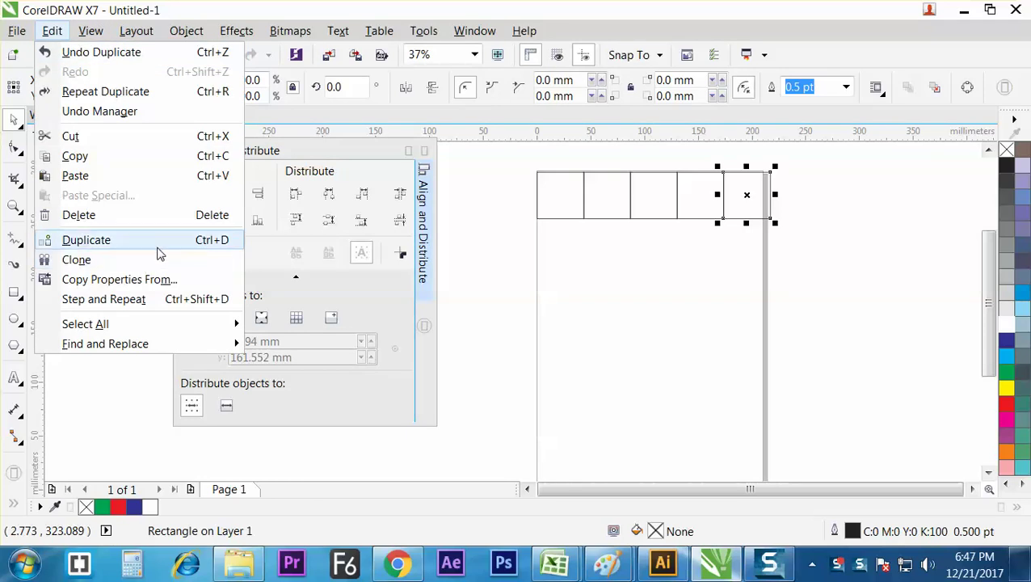
click(723, 285)
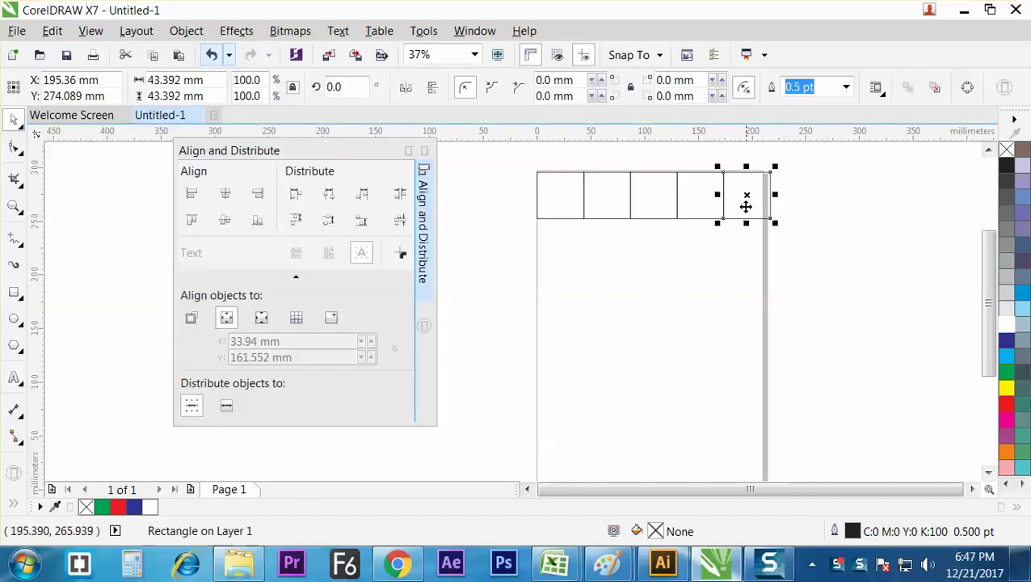
- Delete the four copied squares one by one from the far end of the row and select the corner square
key(Delete)
click(704, 213)
key(Delete)
click(635, 211)
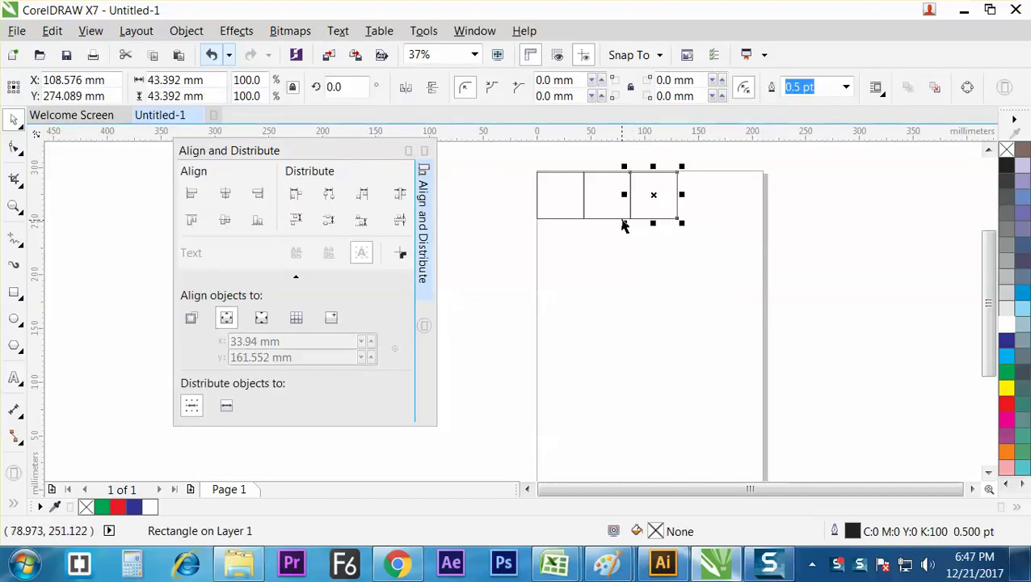
key(Delete)
click(602, 210)
key(Delete)
click(569, 208)
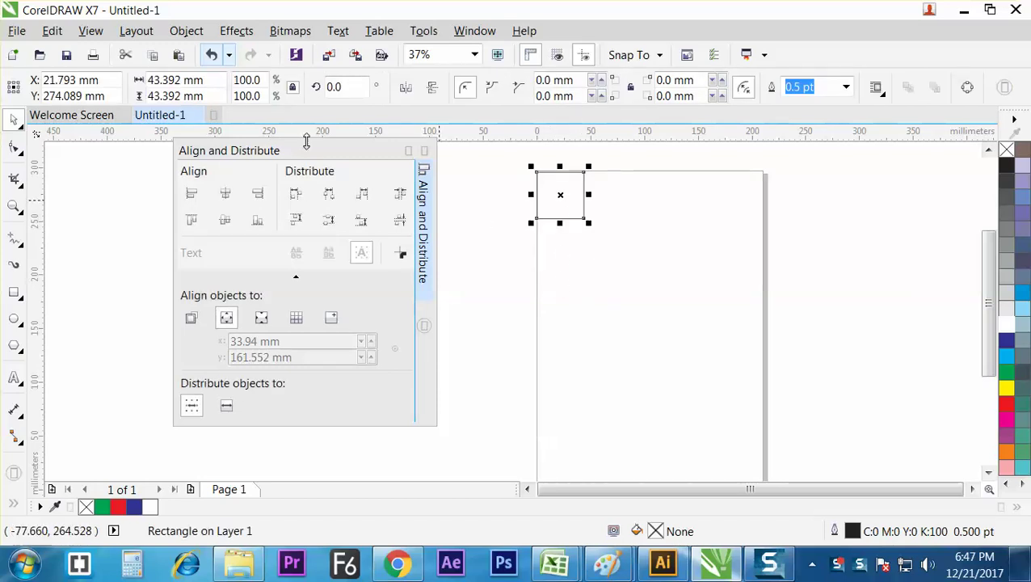
- Open the Position transformation settings for the corner square and move them up so all options are visible
click(187, 32)
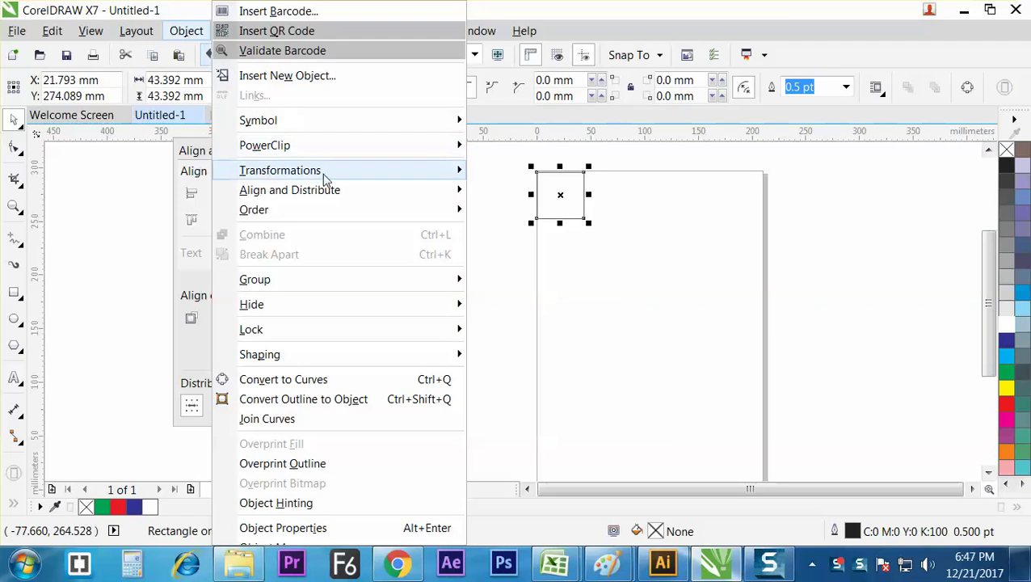
mouse_move(324, 173)
click(517, 172)
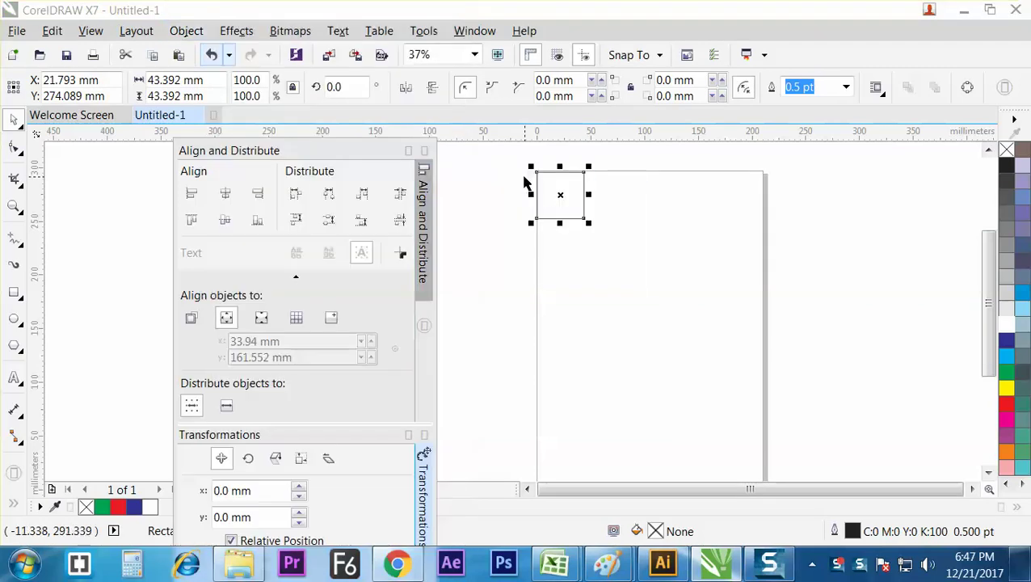
drag(271, 436, 204, 218)
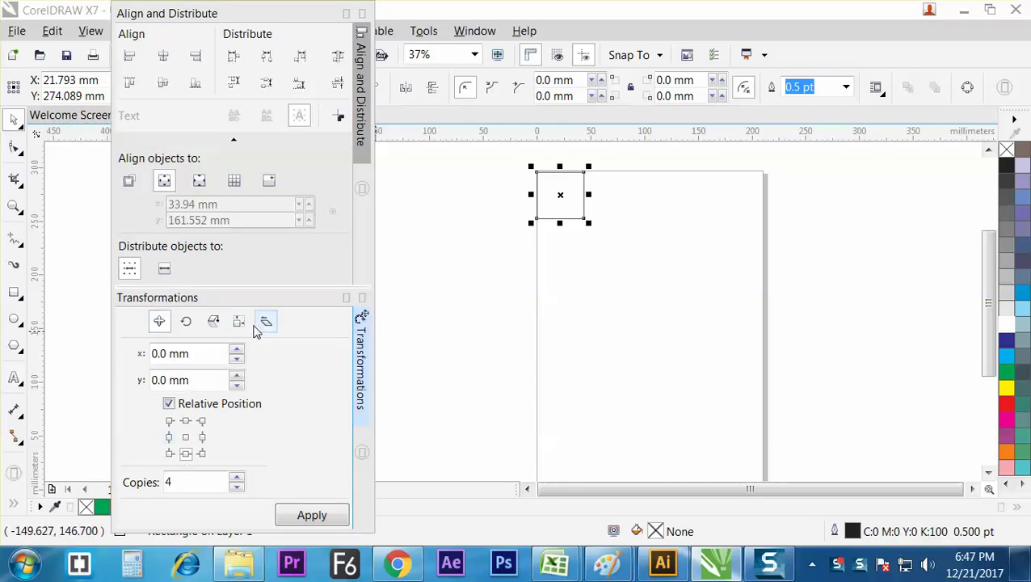
- Create four copies of the square in a row using Relative Position with the middle-right anchor, x 43.392 mm and y 0.0 mm
click(202, 437)
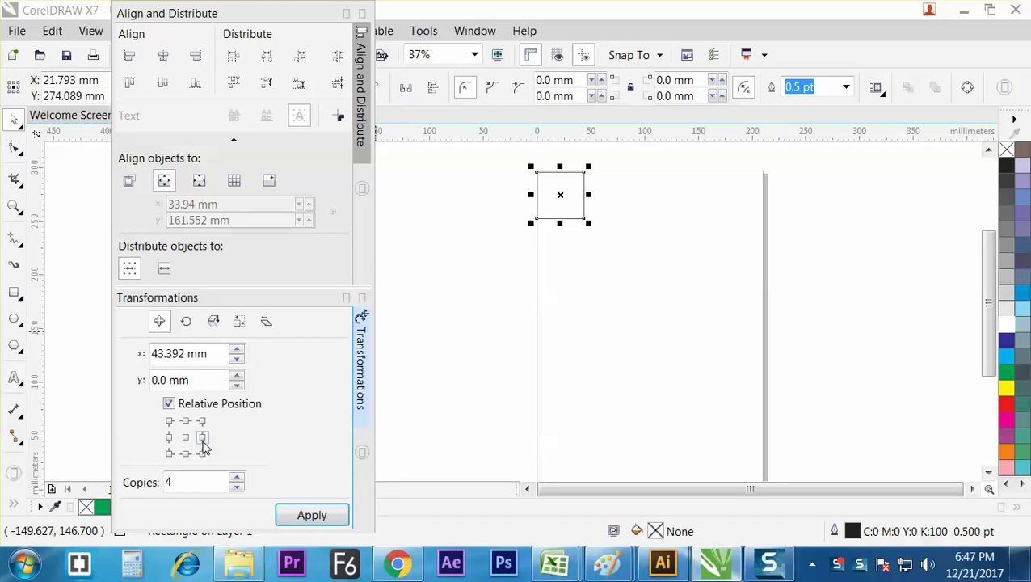
click(169, 405)
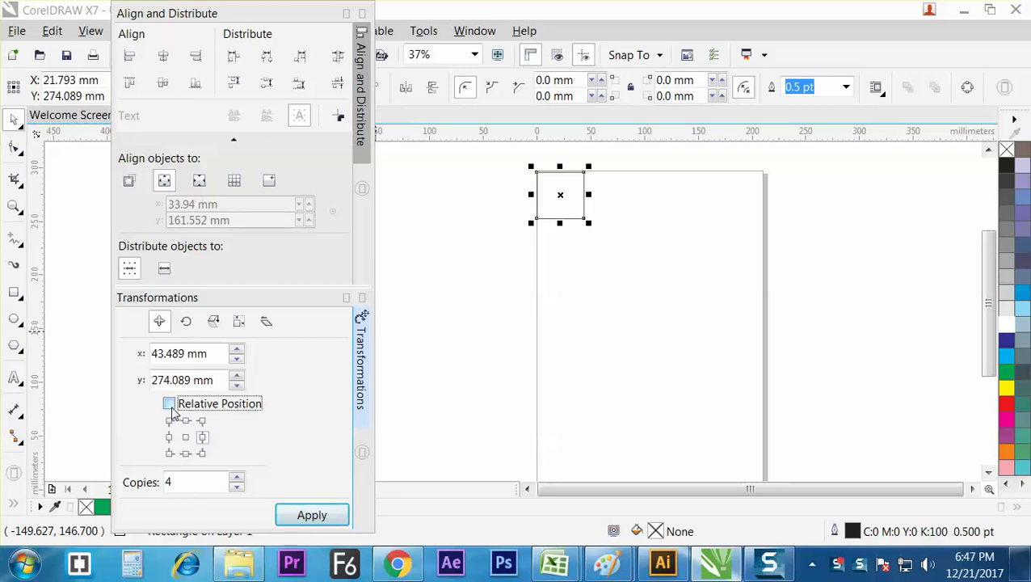
click(169, 406)
click(203, 438)
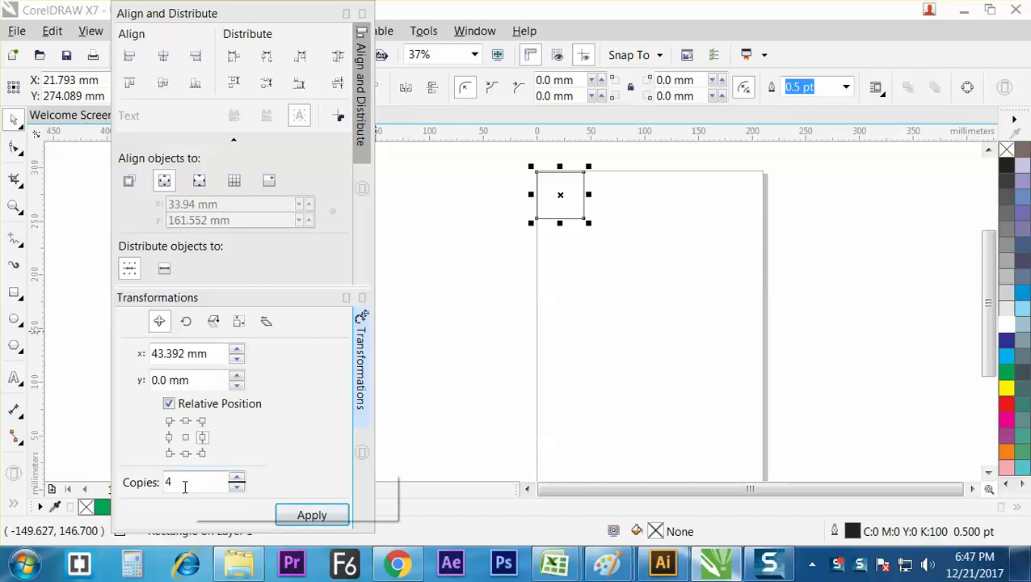
click(308, 517)
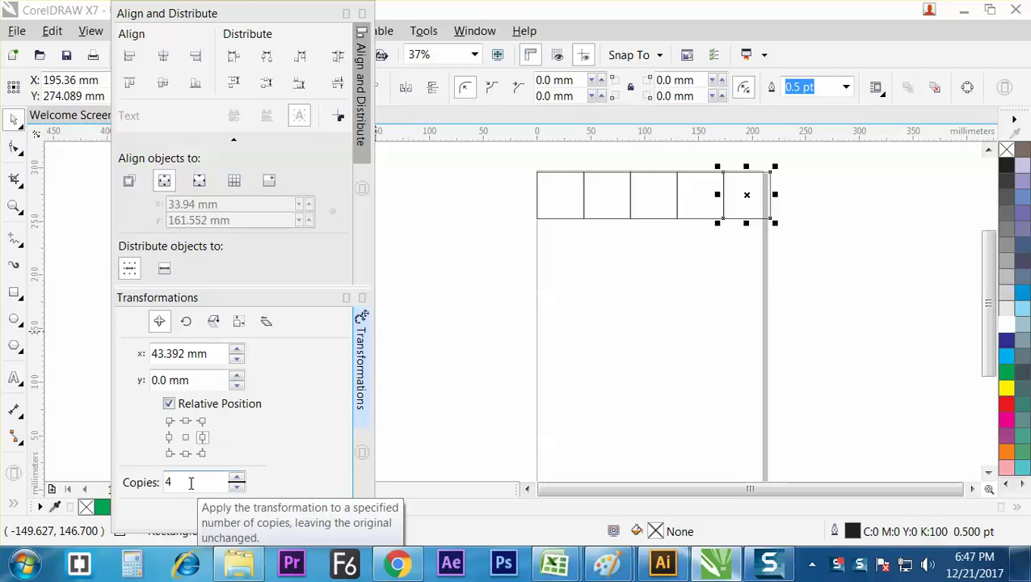
- Close the Align and Distribute settings and move the Transformations settings into the empty area beside the page
drag(203, 195, 447, 355)
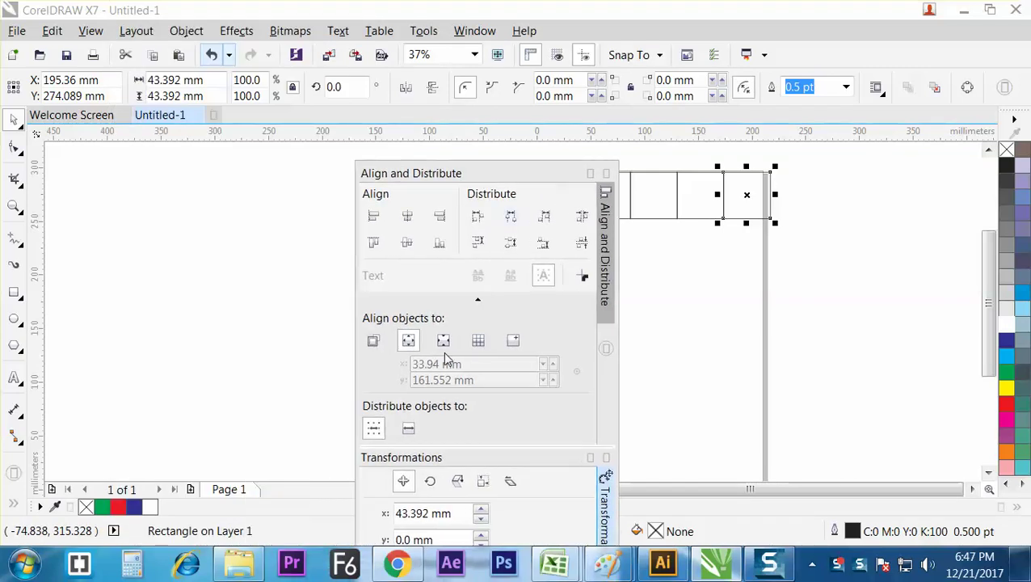
drag(390, 462, 252, 390)
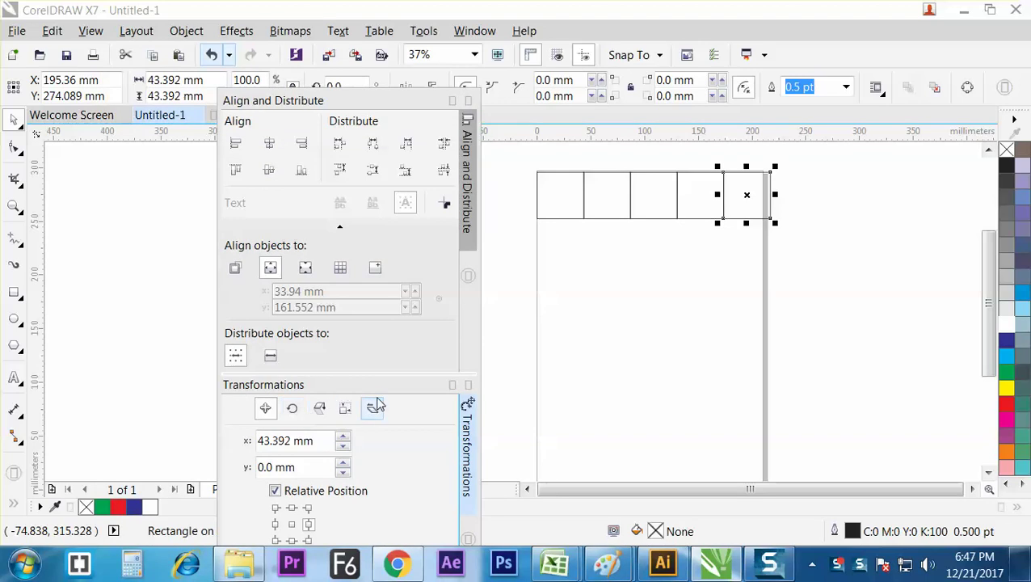
click(468, 101)
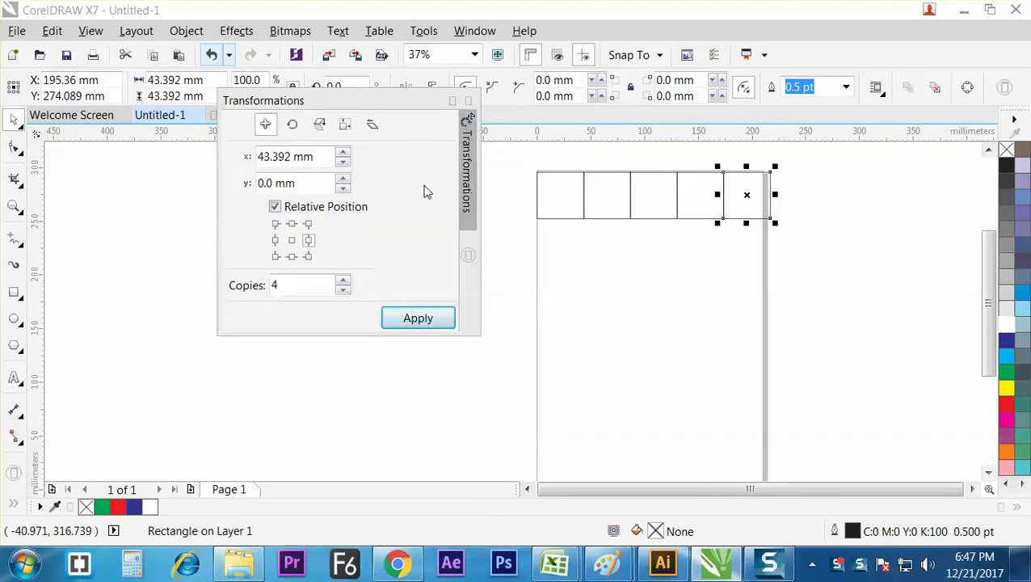
drag(403, 107, 346, 175)
drag(260, 172, 228, 170)
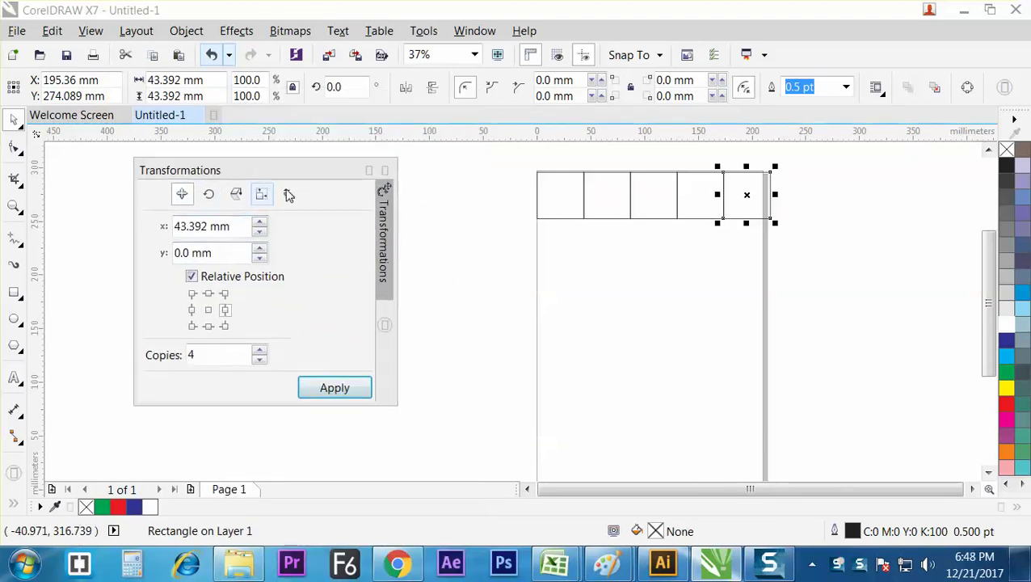
- Capture the screen with the Transformations submenu and its shortcuts showing, and paste the capture into Paint
click(139, 33)
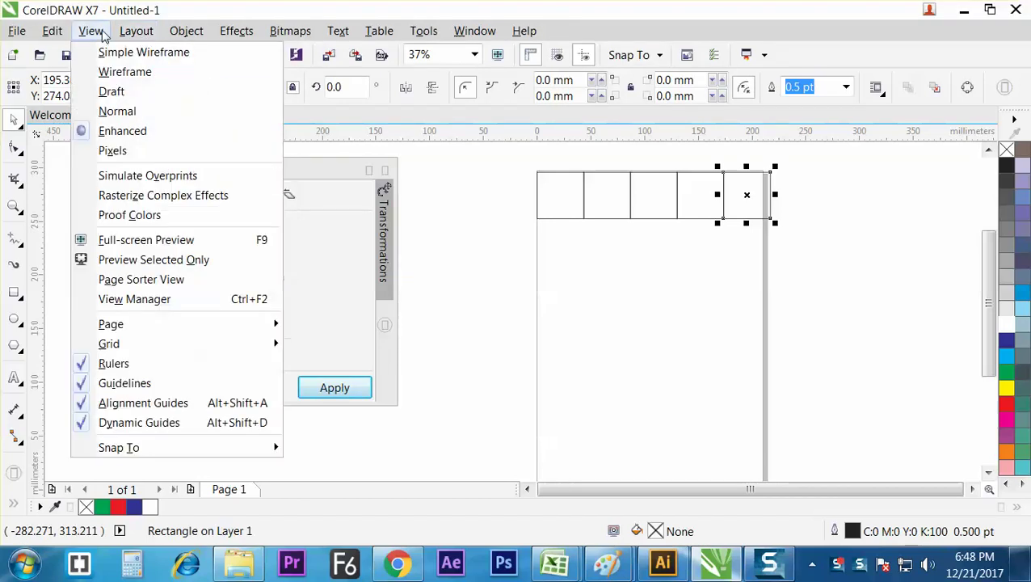
mouse_move(187, 39)
mouse_move(299, 171)
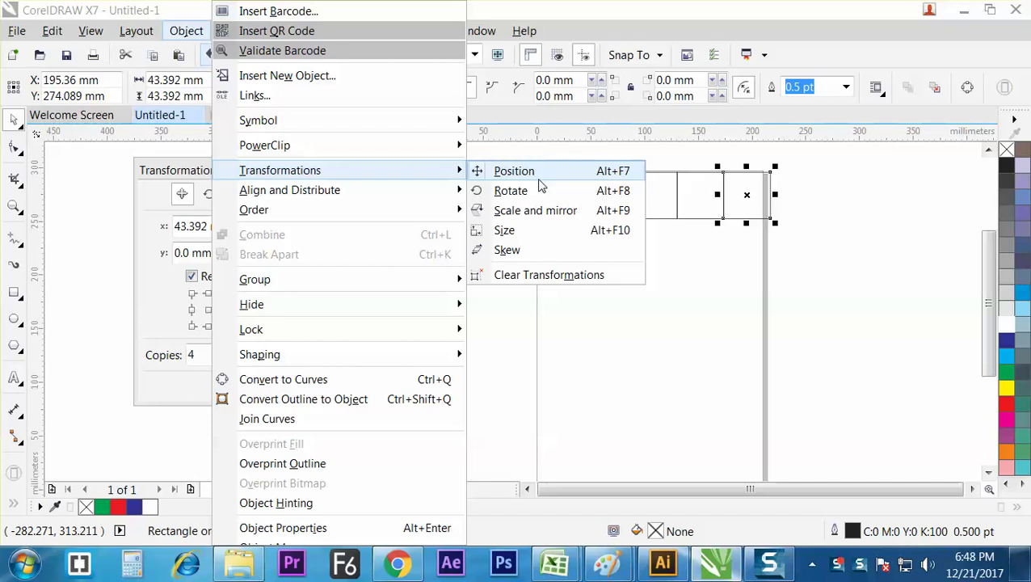
click(613, 572)
click(648, 461)
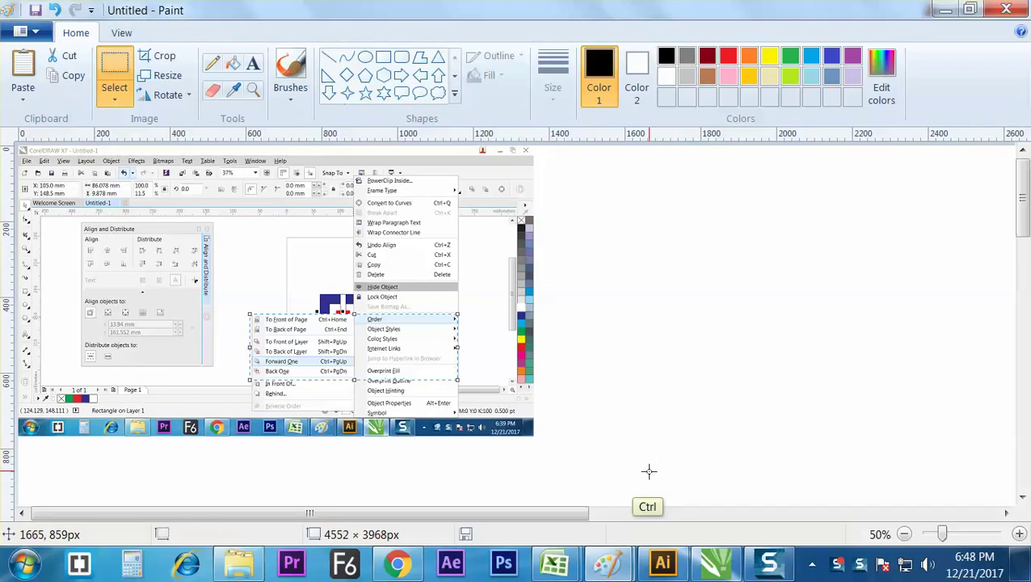
key(ctrl+v)
- Select the Transformations entry and its submenu from Position to Skew in the screenshot, about 559 × 129 px, and copy it
click(114, 81)
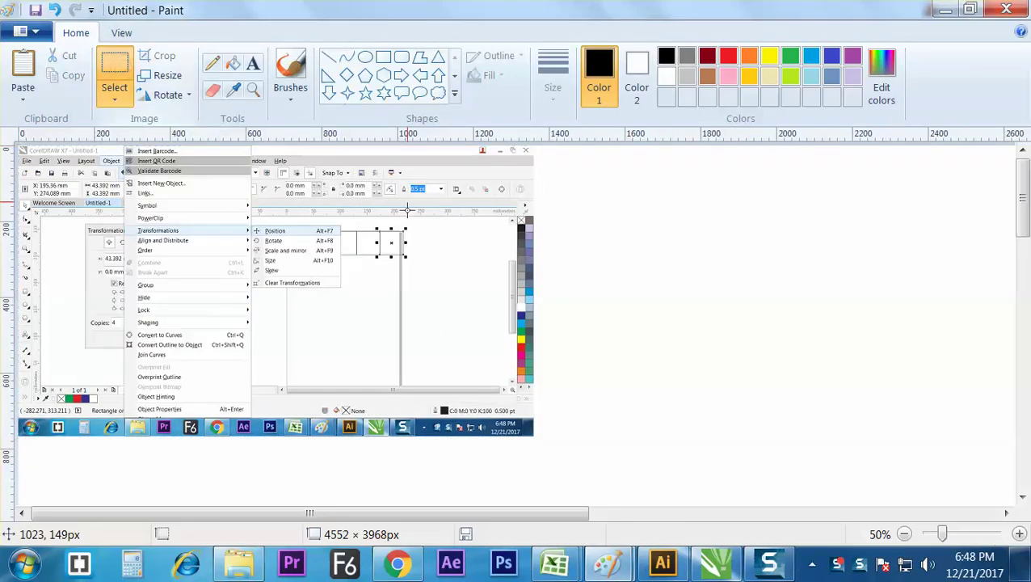
drag(130, 228, 338, 276)
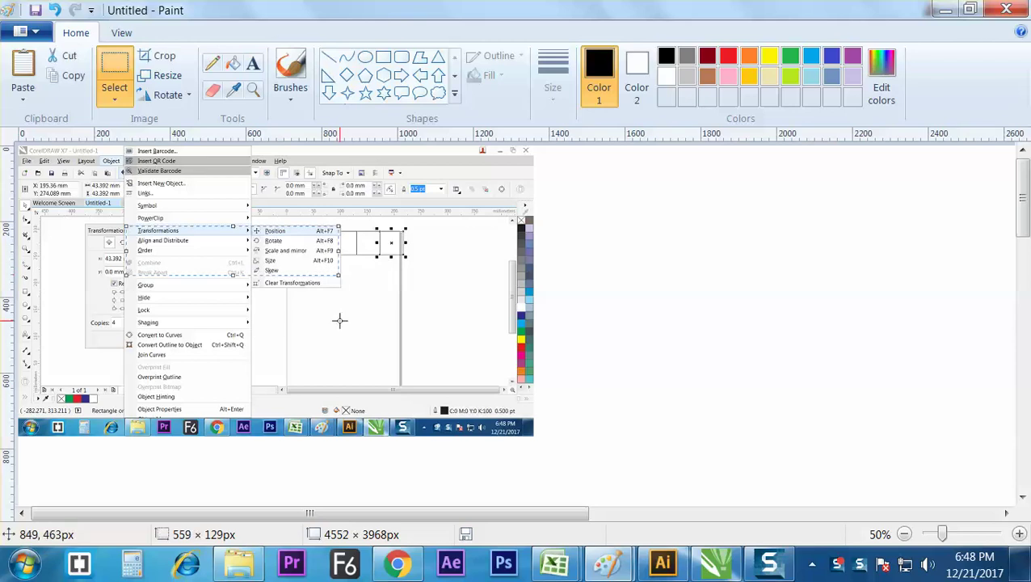
key(ctrl+c)
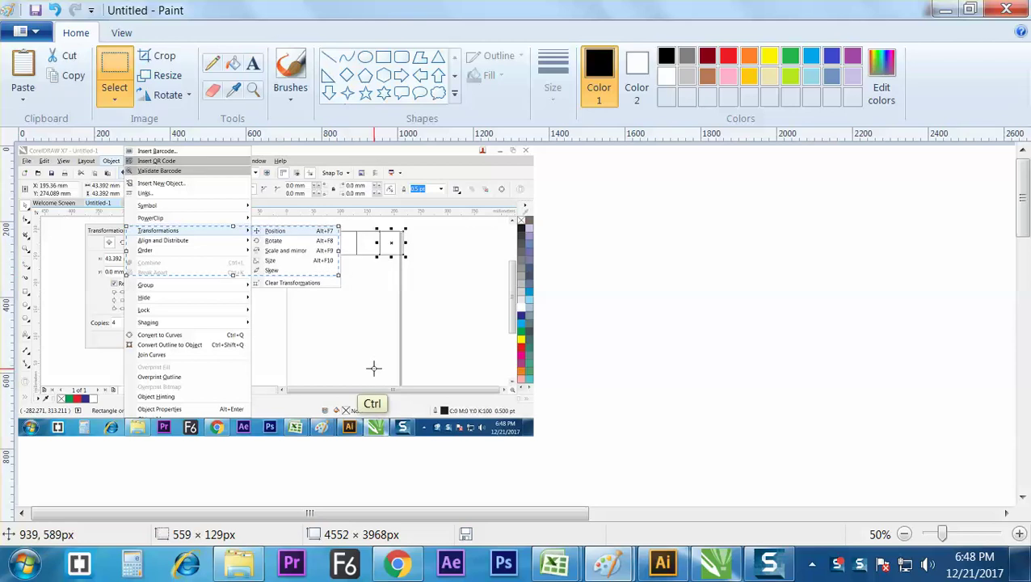
- Switch to the Excel notes workbook and paste the copied Transformations menu image at cell G112 of the "corel 16 th dec" sheet
click(554, 564)
click(554, 490)
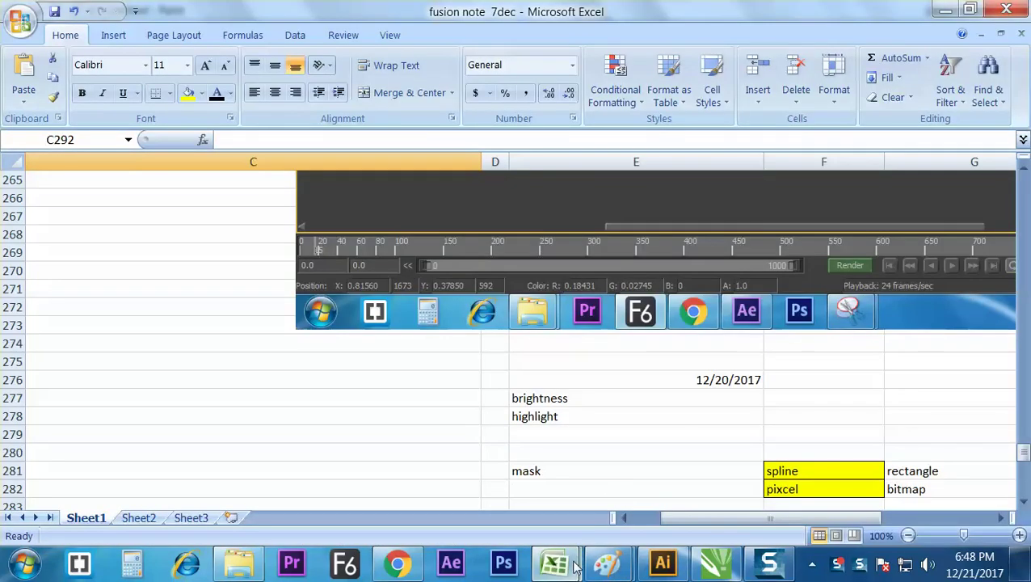
click(554, 563)
click(607, 522)
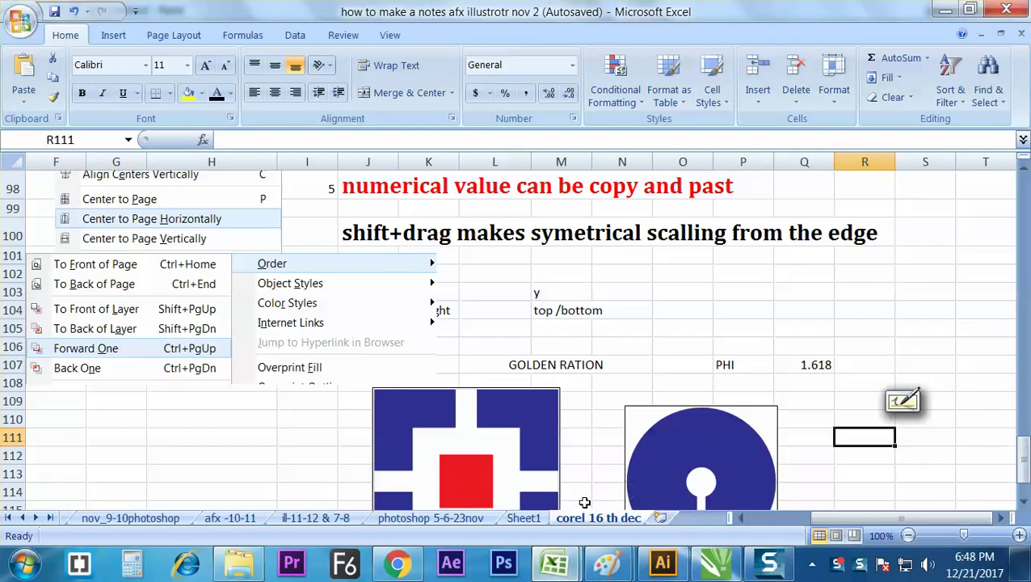
click(239, 477)
click(129, 458)
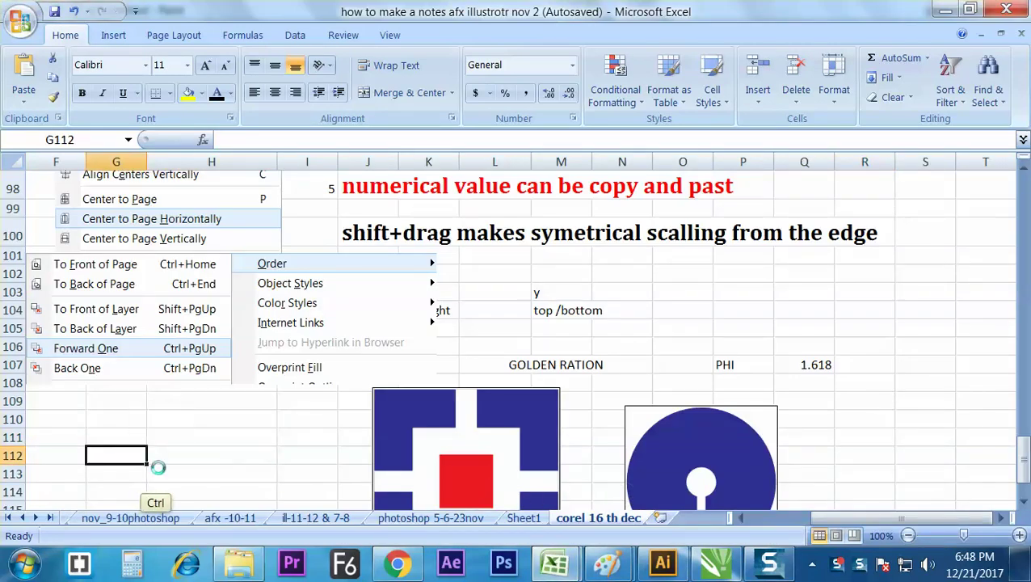
click(199, 477)
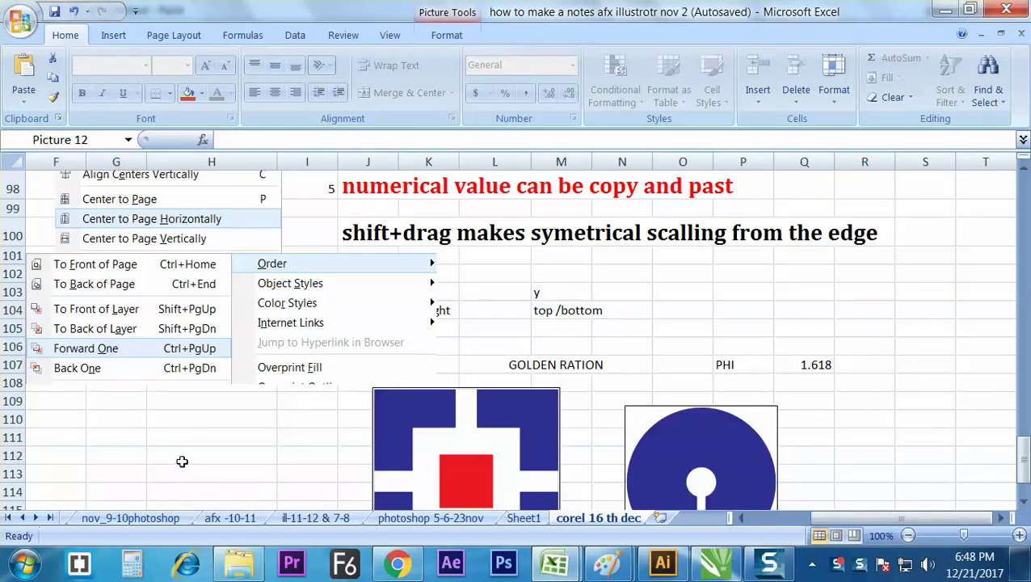
key(Escape)
key(ctrl+v)
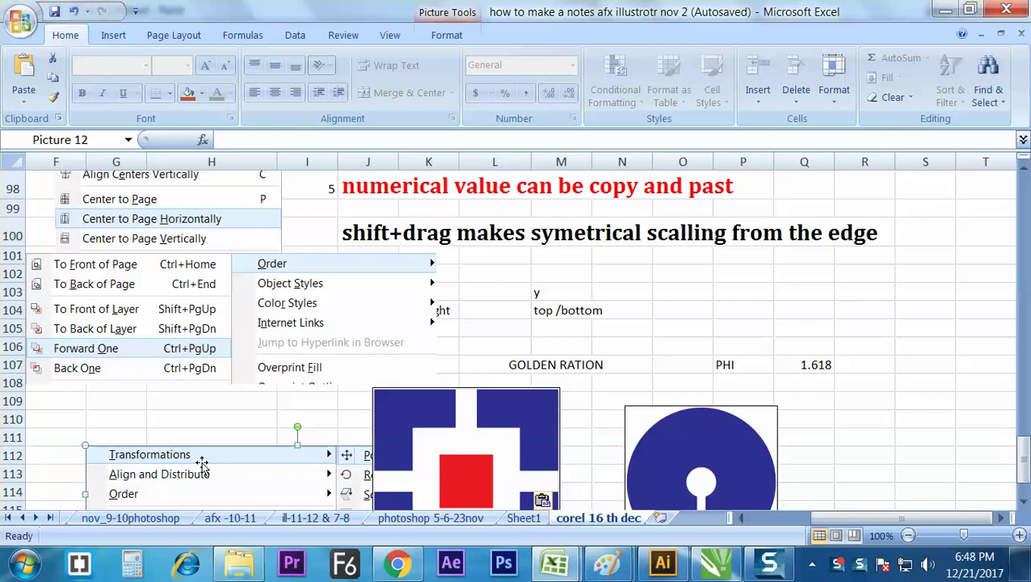
- Move the pasted Transformations menu picture to the free area beside the blue-and-red square logo, starting around cell D110
drag(202, 462, 756, 438)
drag(1023, 450, 1022, 462)
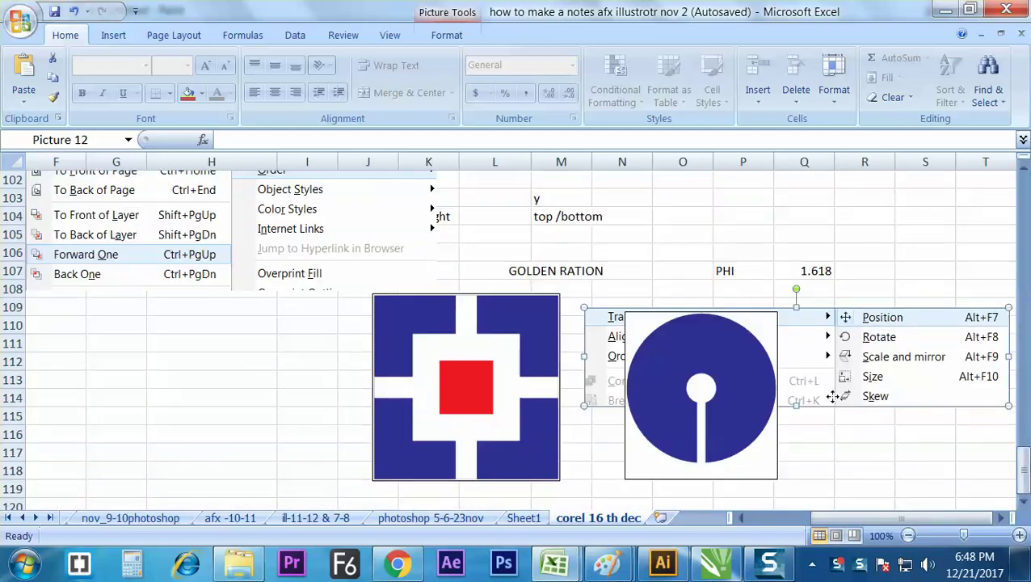
drag(936, 382, 285, 390)
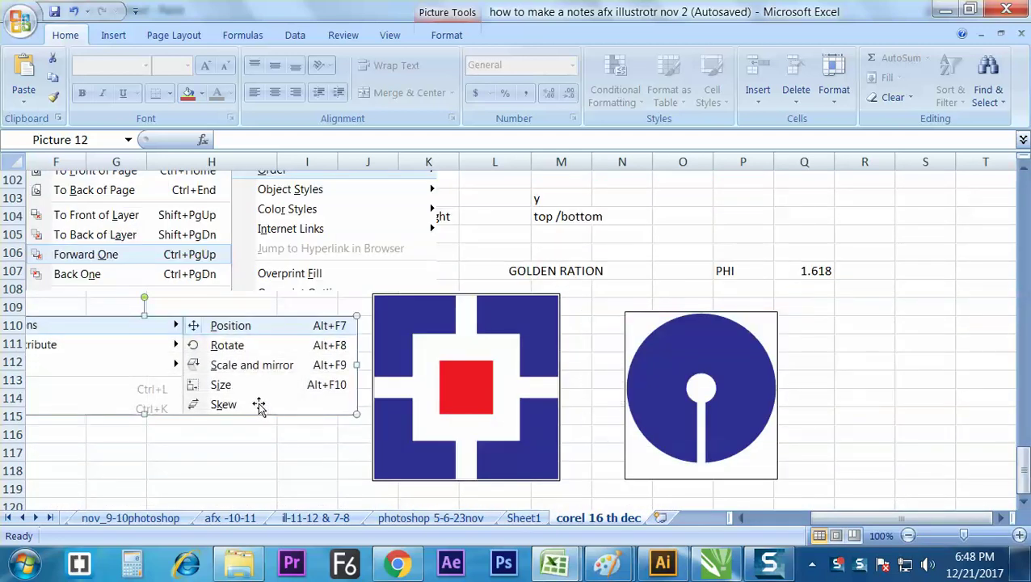
drag(840, 518, 813, 511)
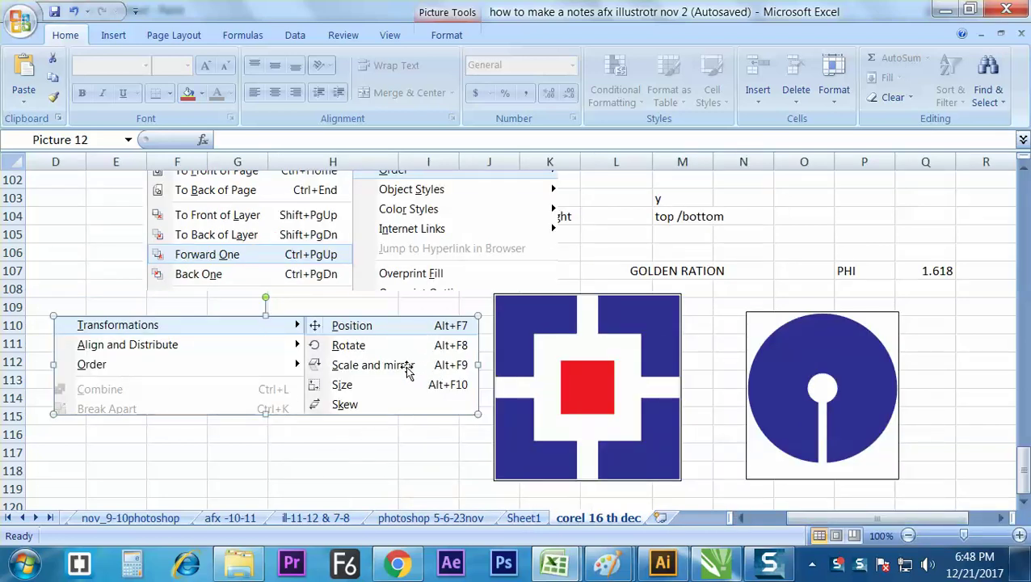
- Switch to CorelDRAW and delete the whole row of squares from the page
key(ctrl+Tab)
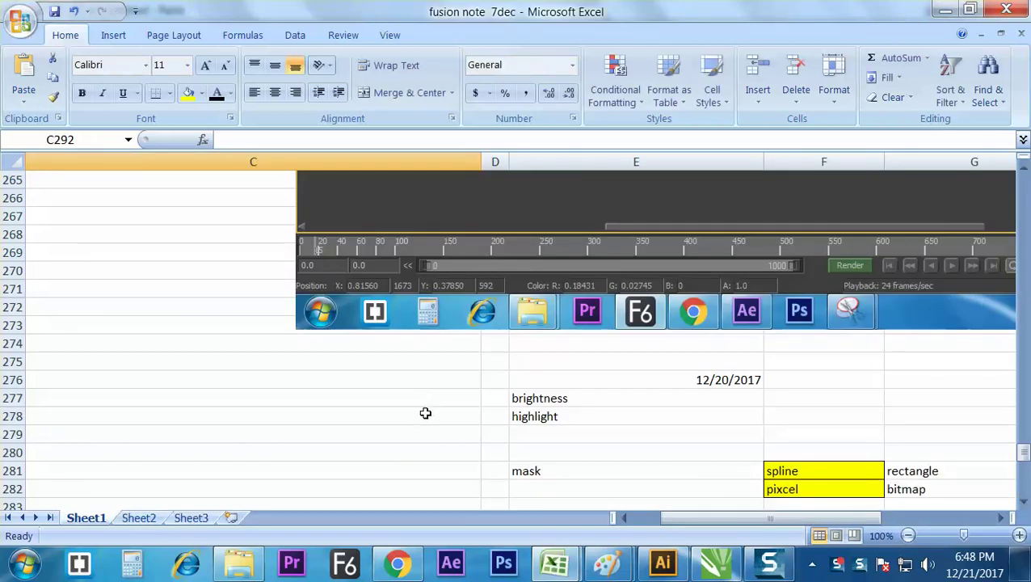
click(715, 563)
click(477, 339)
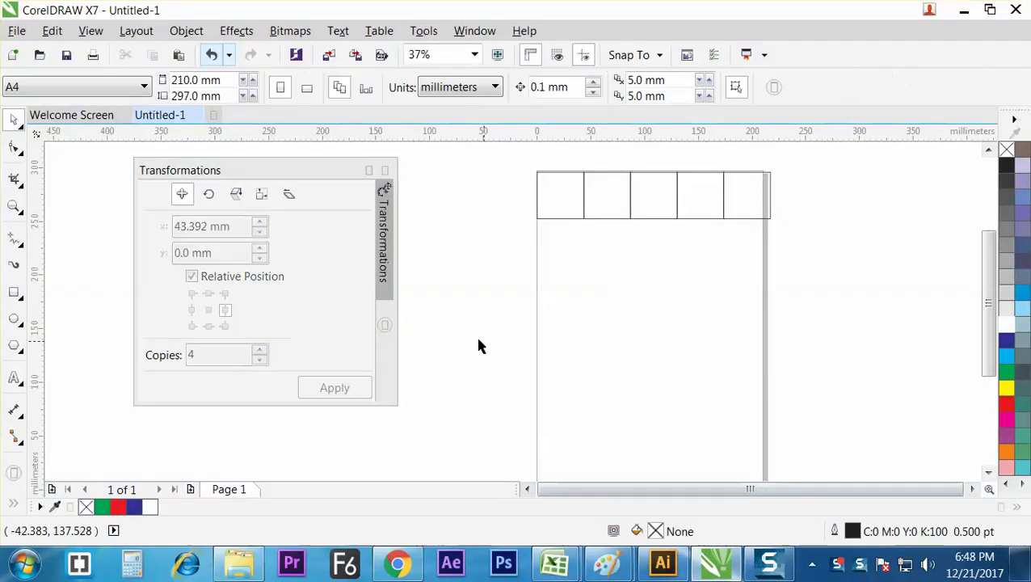
key(ctrl+a)
key(Delete)
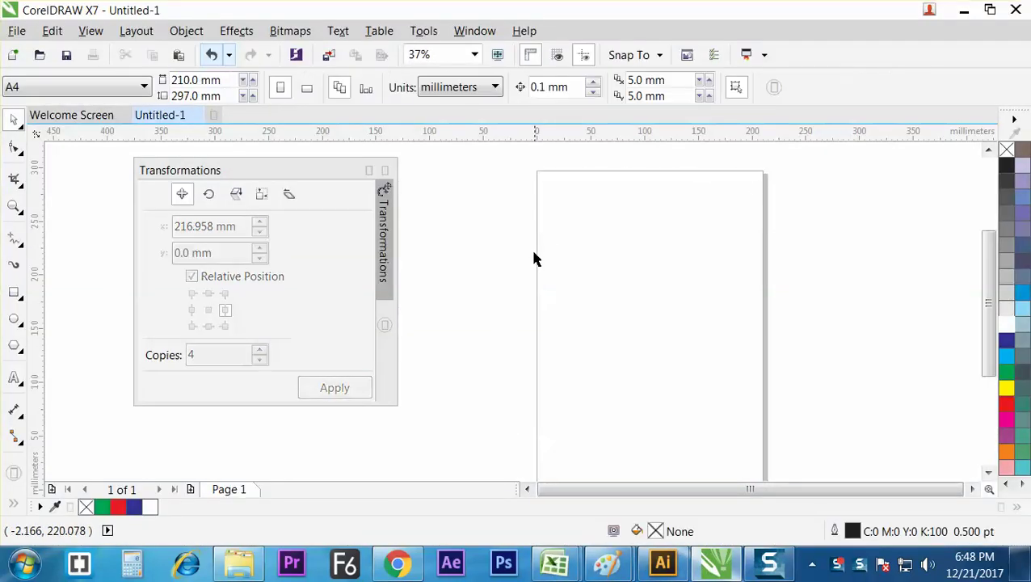
- Close and reopen the Transformations Position settings, enlarge them to show every option, and place them in the empty area beside the page
drag(245, 169, 234, 191)
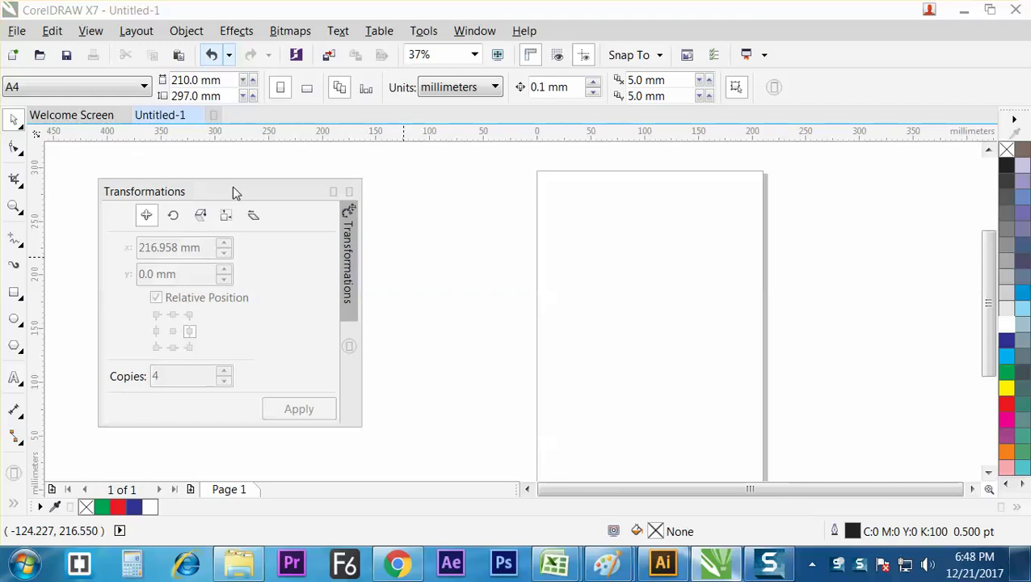
click(349, 192)
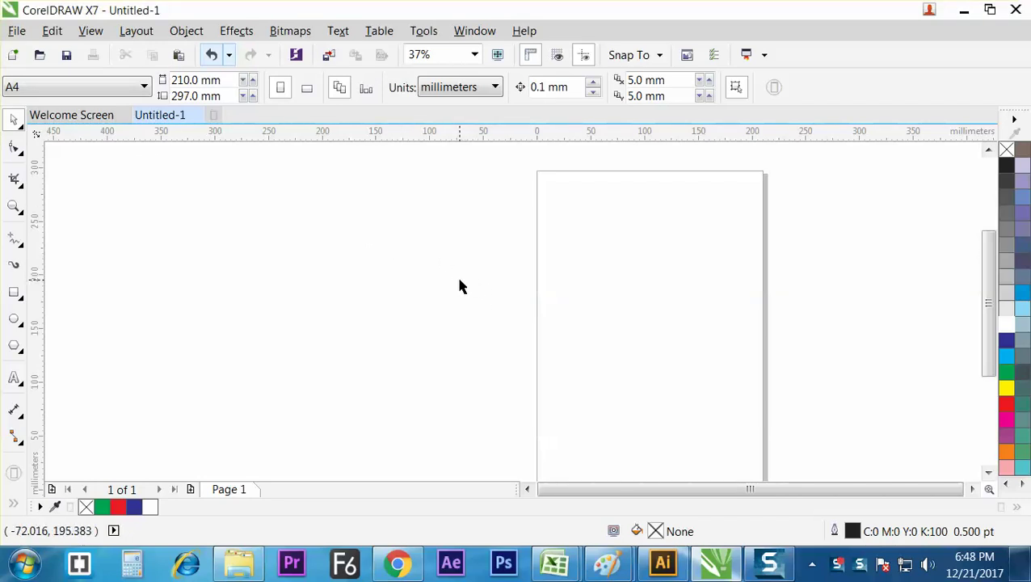
key(alt+F7)
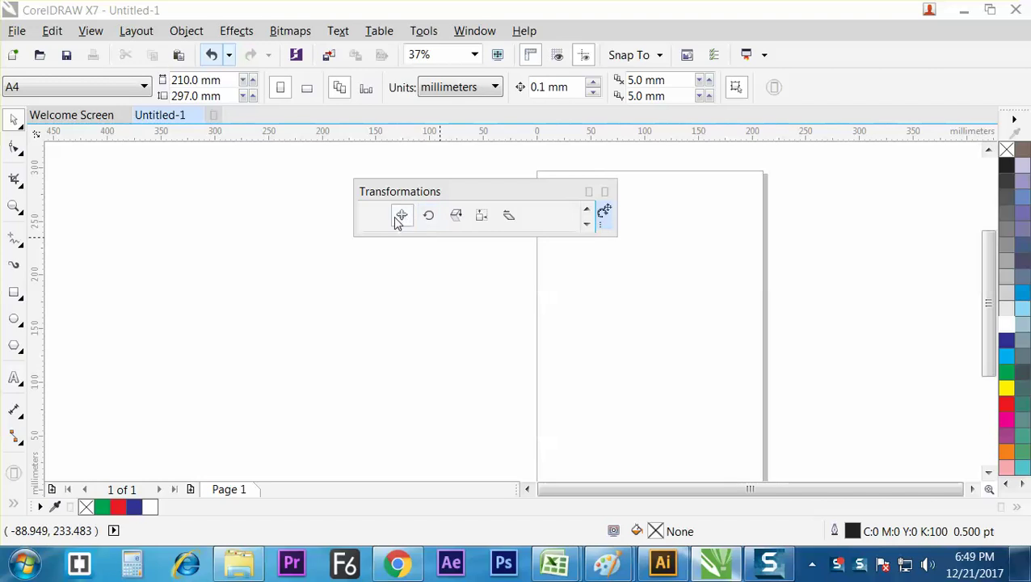
click(587, 224)
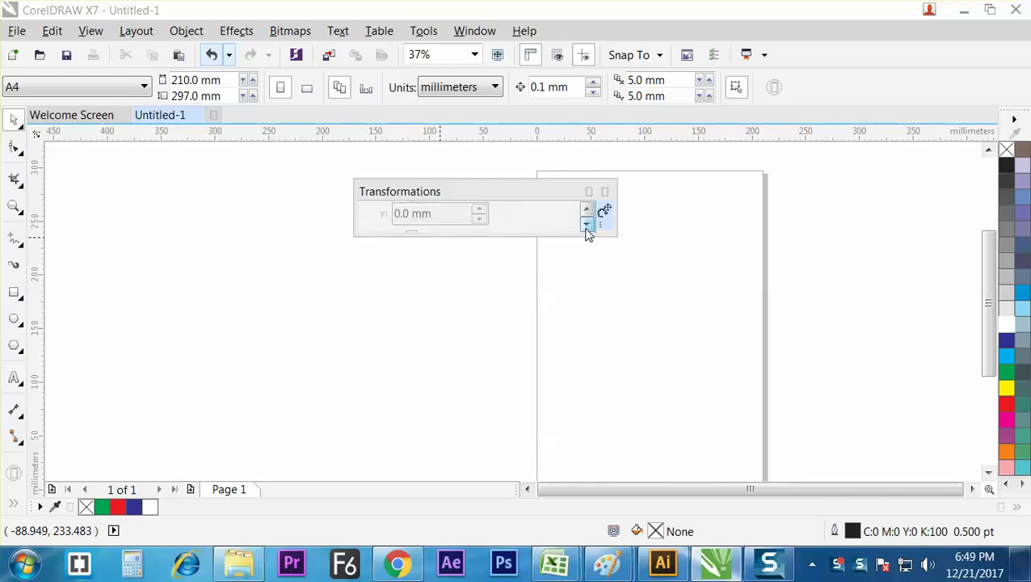
drag(603, 234, 586, 441)
drag(504, 190, 238, 170)
scroll(352, 285, up, 3)
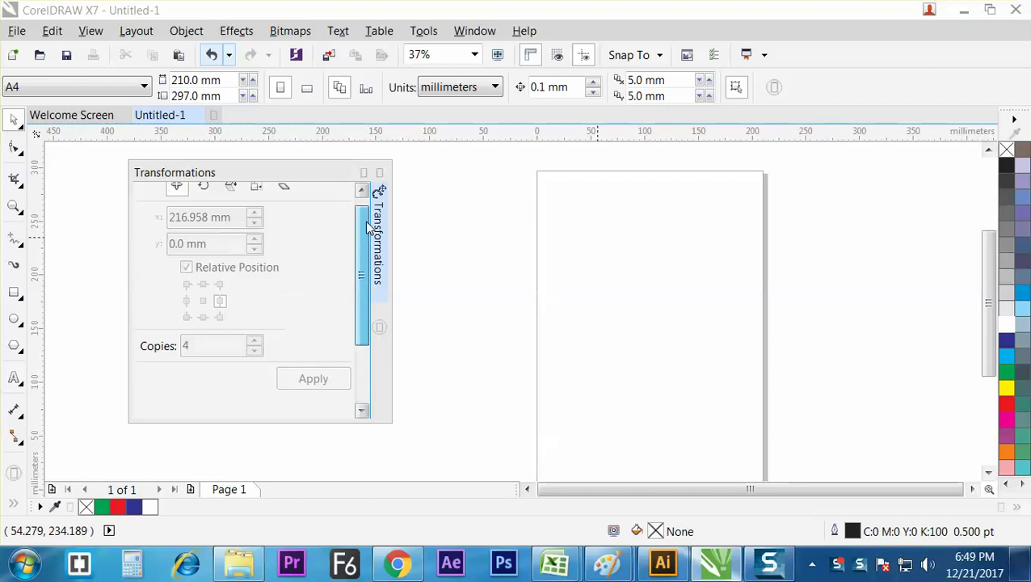
- Draw a square about 39.5 mm wide near the page's upper-left corner
click(13, 293)
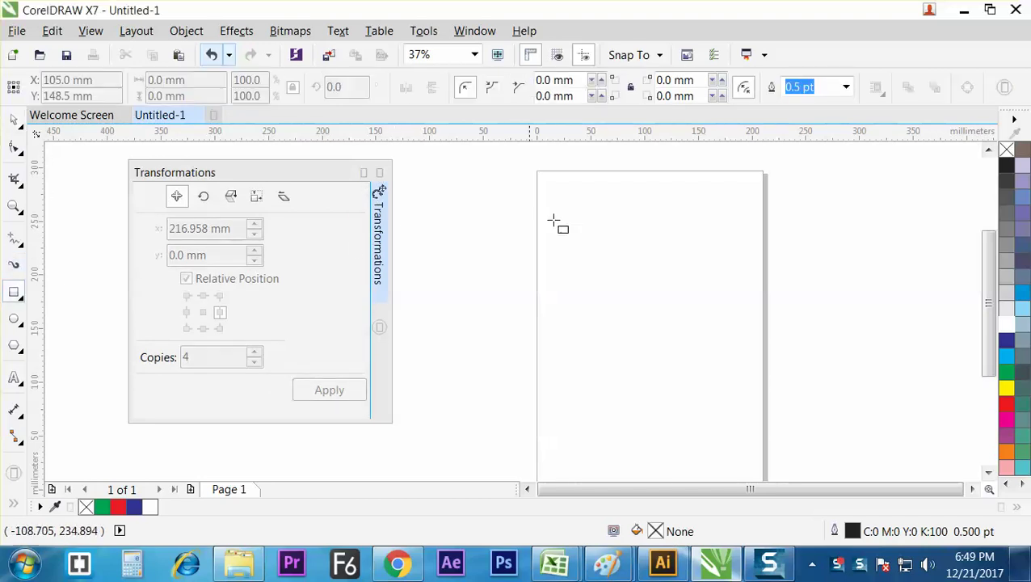
drag(524, 158, 587, 226)
key(Escape)
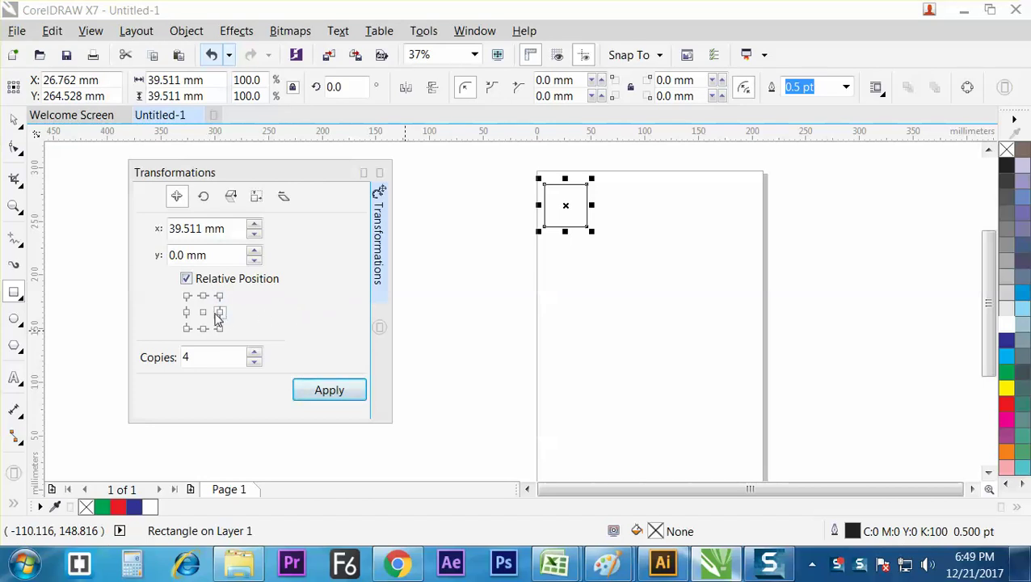
- Create 4 adjoining copies of the square to its right, using a relative offset of x 39.511 mm and y 0 mm
double_click(202, 356)
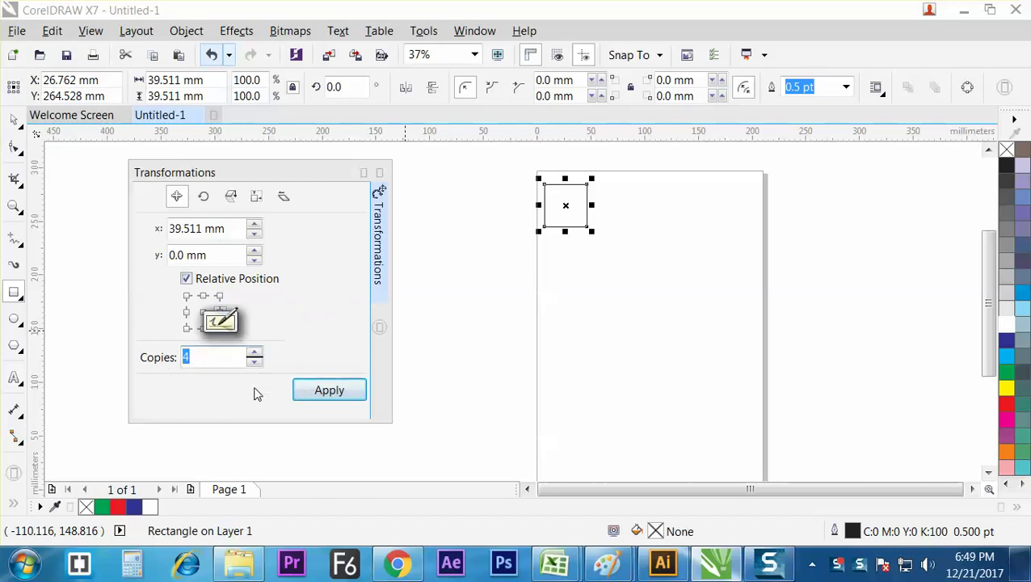
click(322, 391)
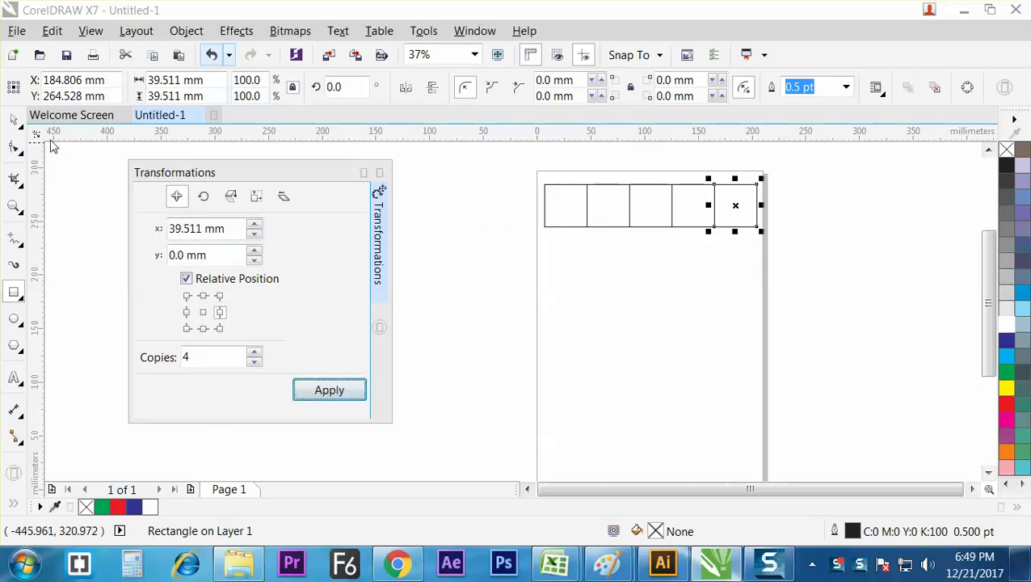
click(437, 204)
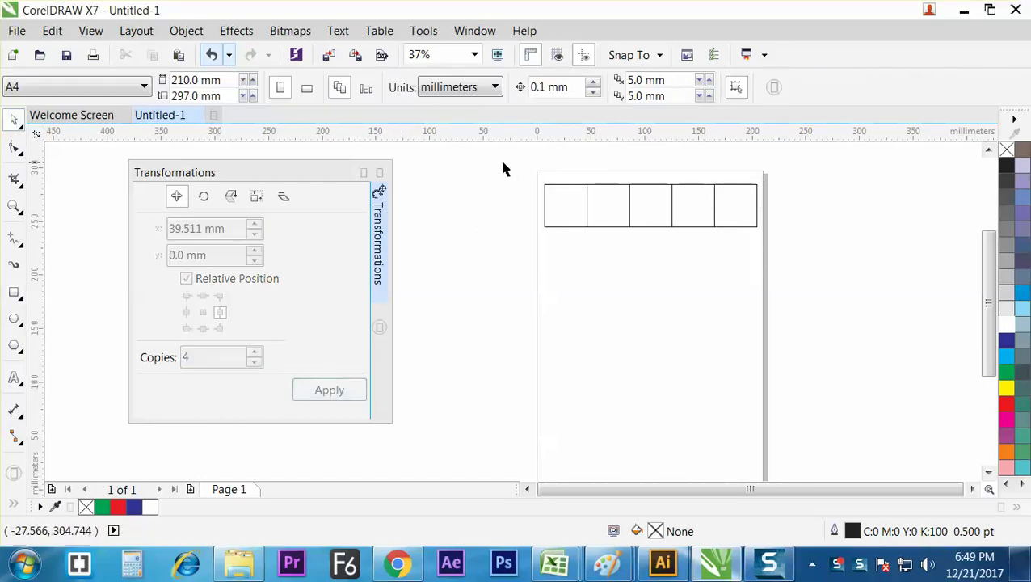
- Select the row of five squares and create 4 adjoining copies below it, using a relative vertical offset of -39.511 mm
drag(502, 163, 833, 260)
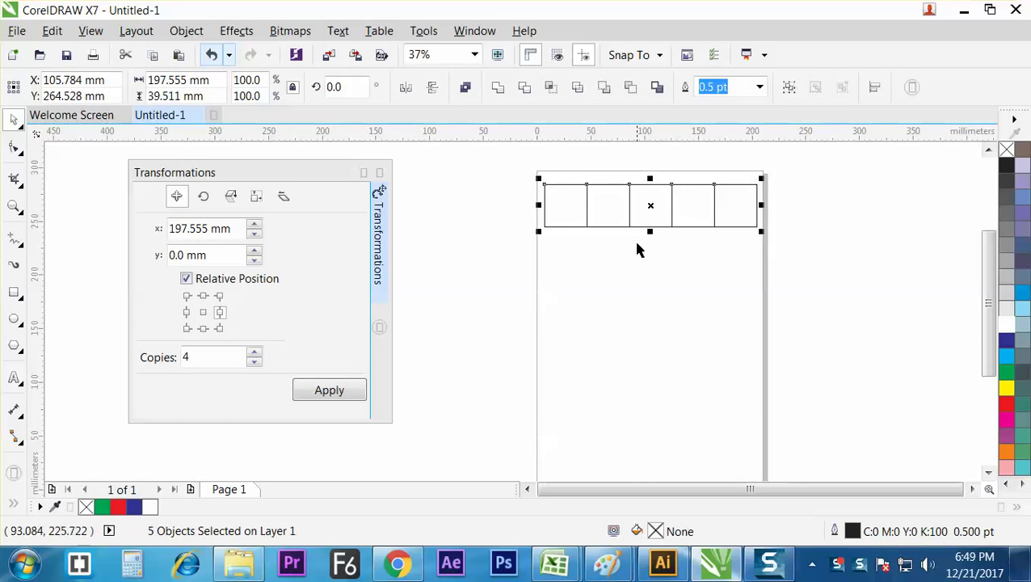
click(202, 329)
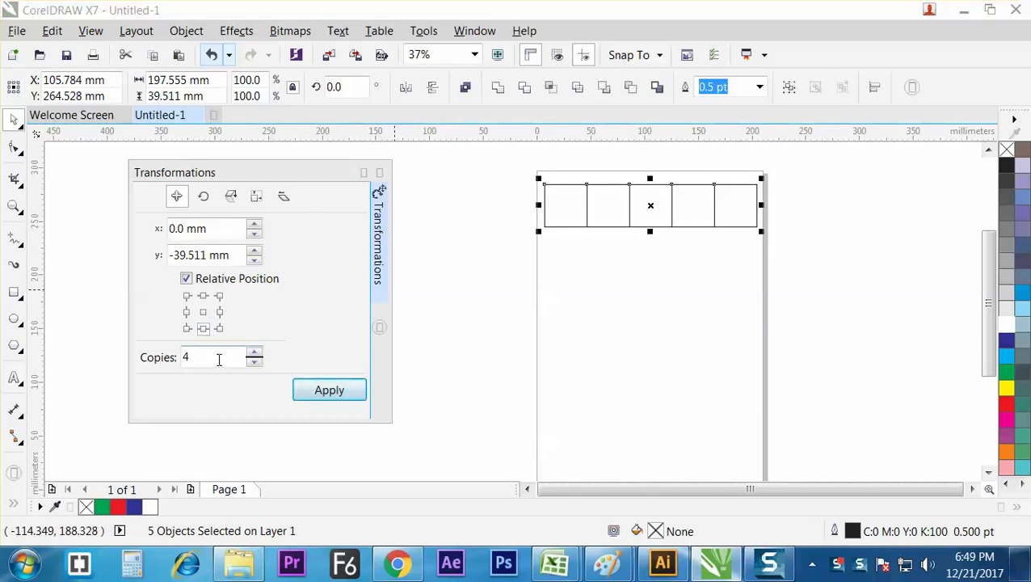
click(307, 388)
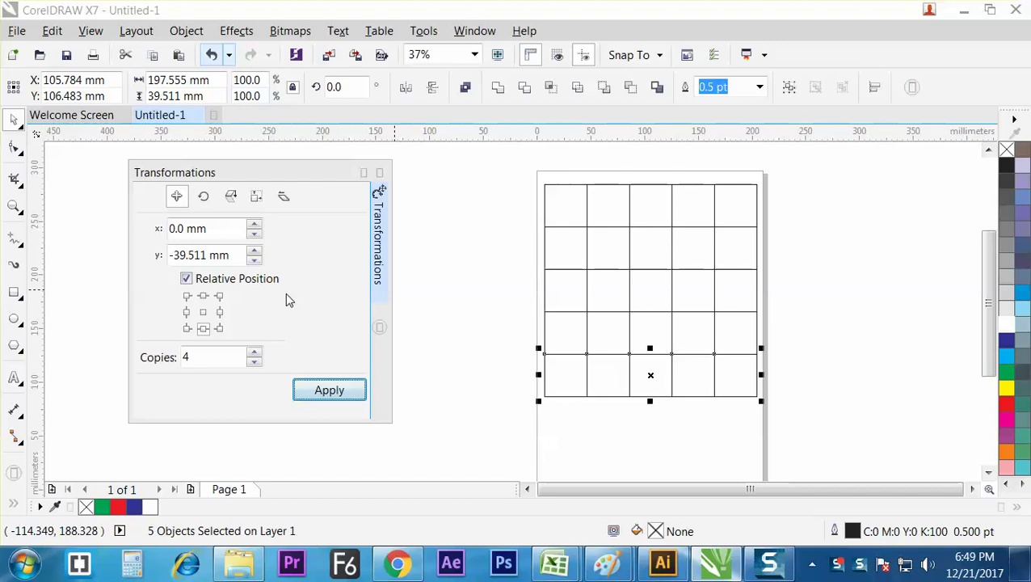
drag(490, 173, 813, 437)
click(806, 421)
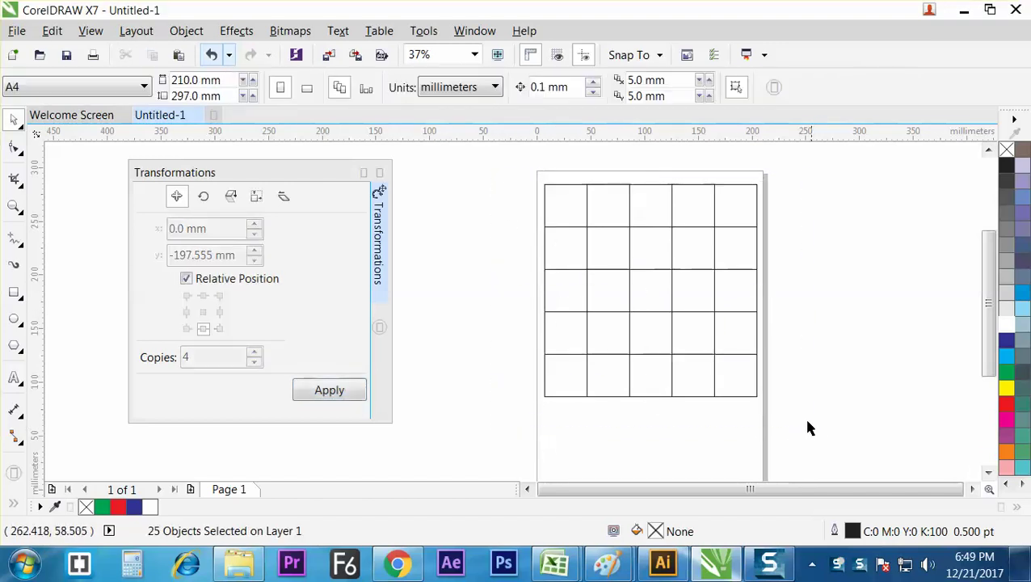
- Delete every square of the grid except the first one in the page's upper-left corner
click(753, 386)
drag(805, 425, 580, 162)
key(Delete)
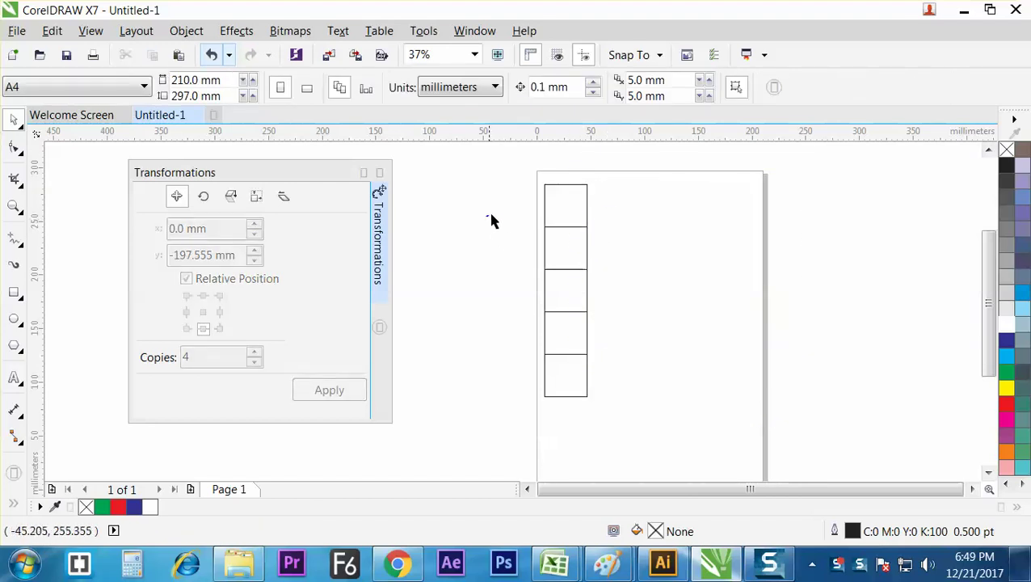
drag(491, 220, 662, 449)
key(Delete)
- Scale the remaining square down proportionally to about 20.5 mm and keep it in the page's upper-left corner
click(587, 229)
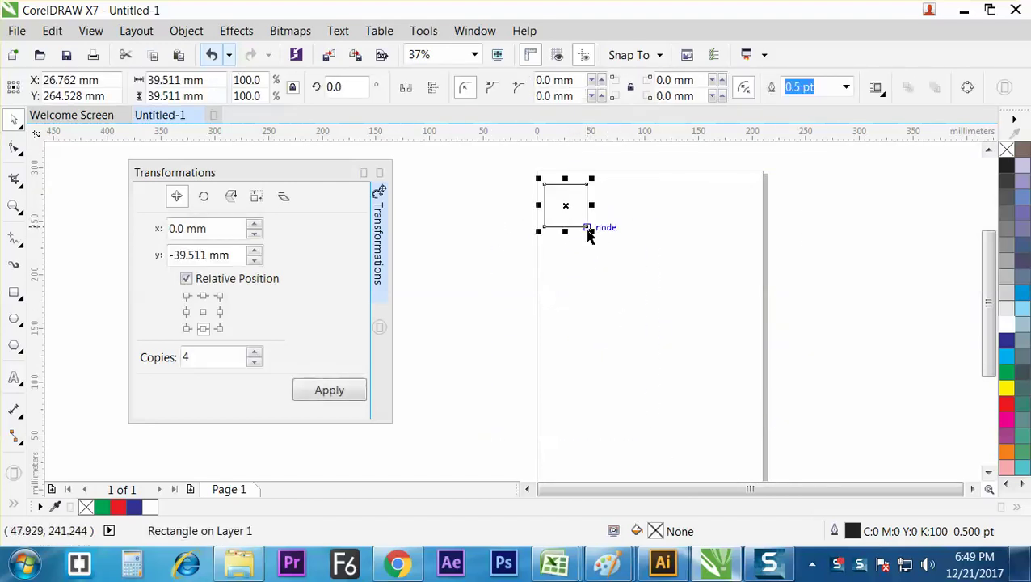
click(586, 232)
click(592, 226)
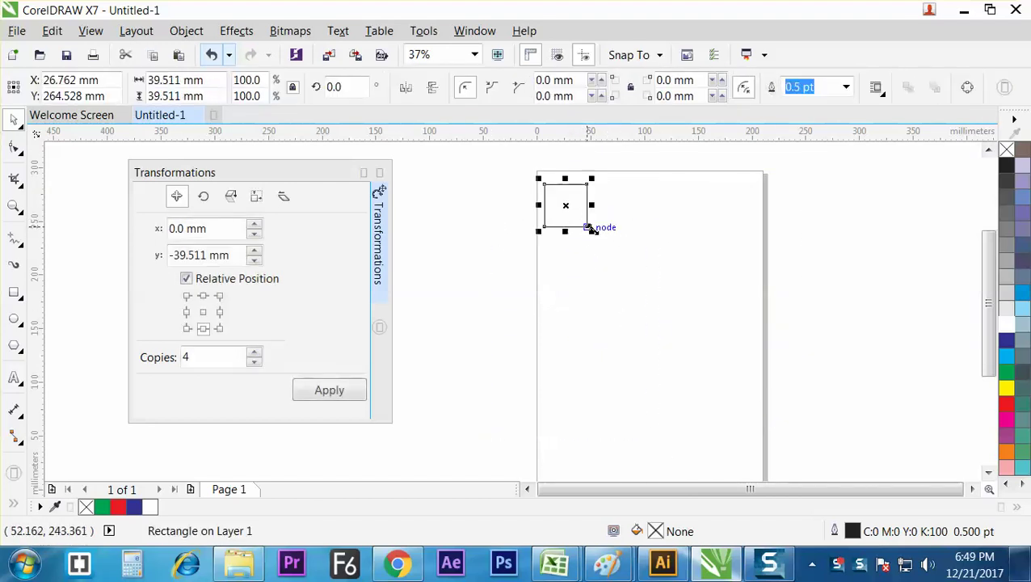
drag(589, 227, 557, 194)
click(576, 304)
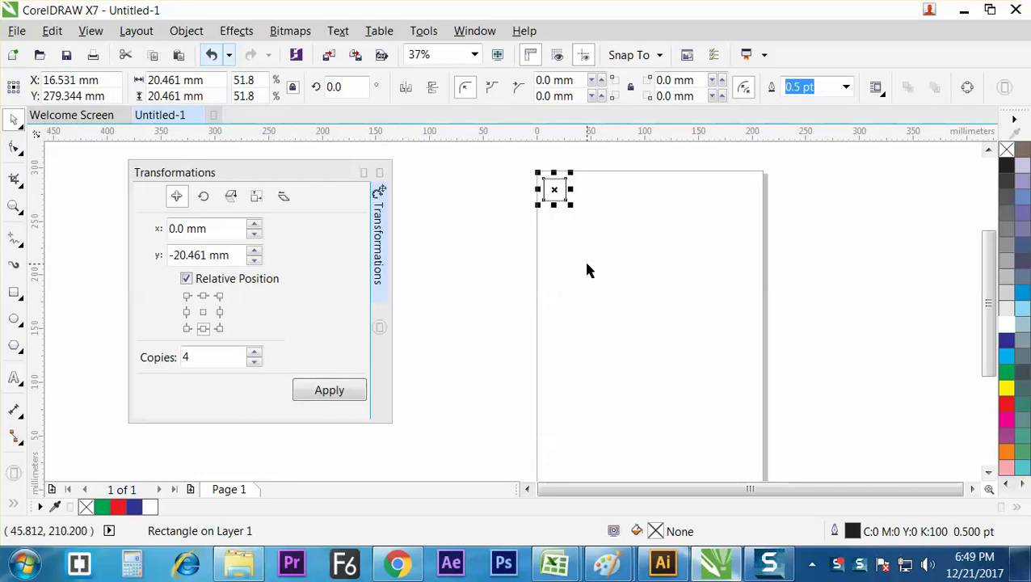
- Create 7 adjoining copies of the small square to its right, using a relative offset of x 20.461 mm and y 0 mm
click(219, 311)
click(194, 356)
double_click(176, 356)
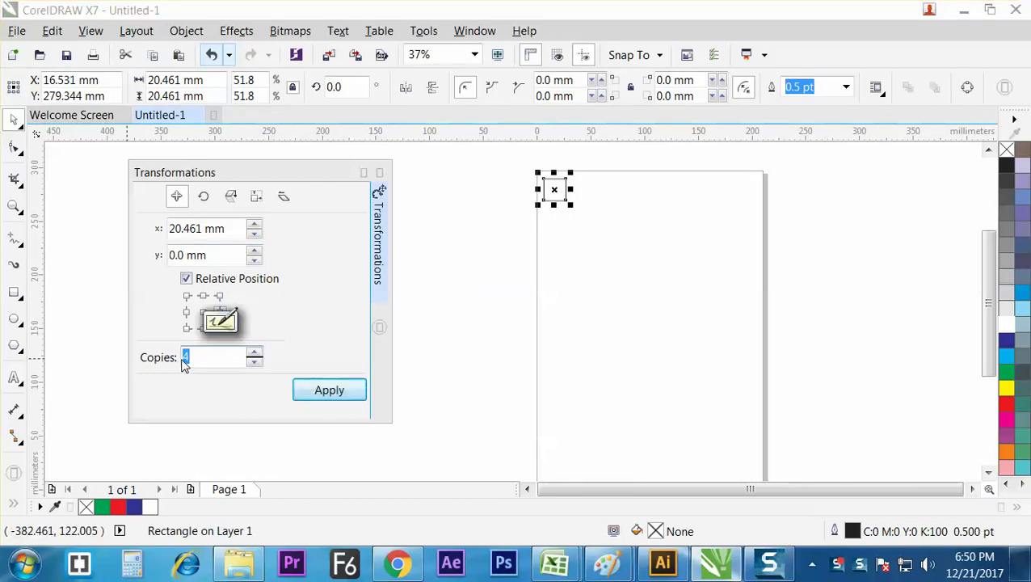
text(7)
click(317, 400)
click(475, 371)
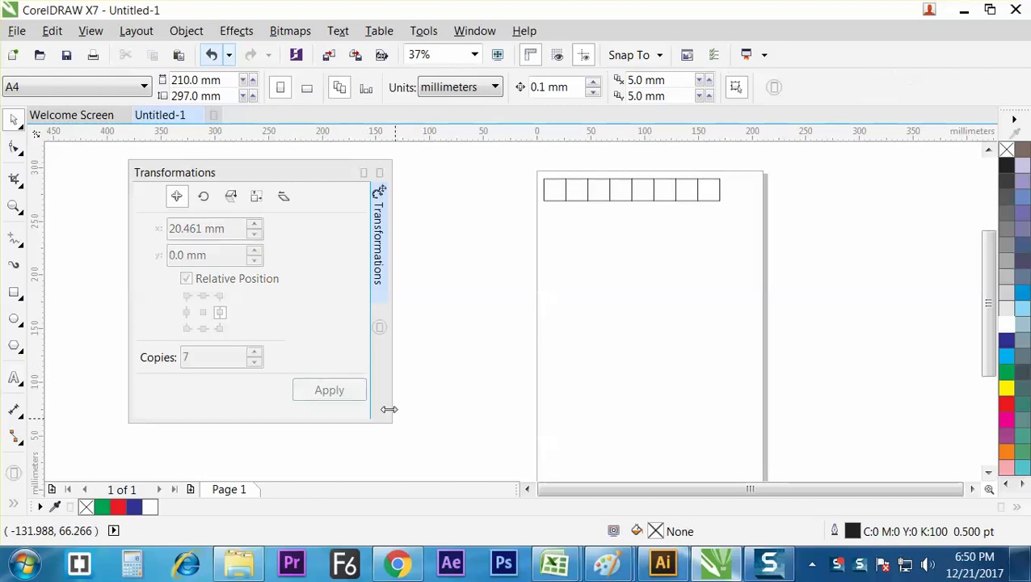
- Fill the second, fourth, sixth and eighth squares of the row with black
click(576, 198)
shift+click(622, 200)
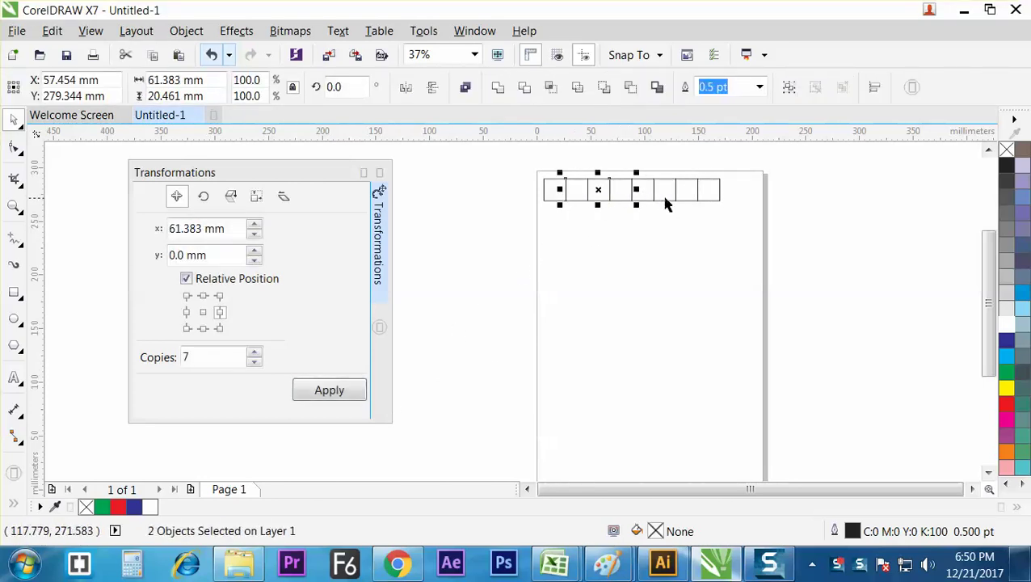
shift+click(677, 202)
shift+click(706, 201)
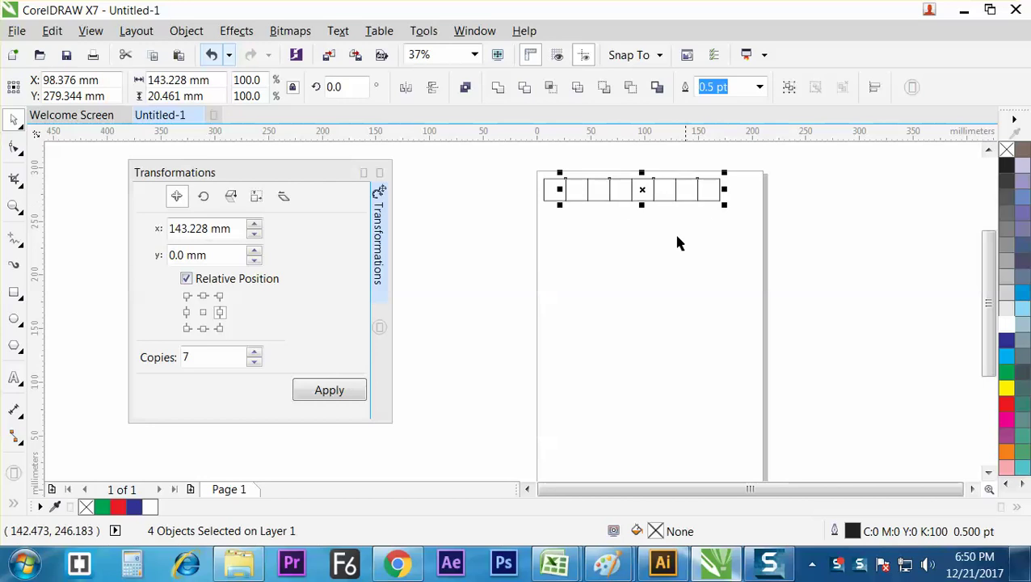
click(1006, 165)
click(703, 374)
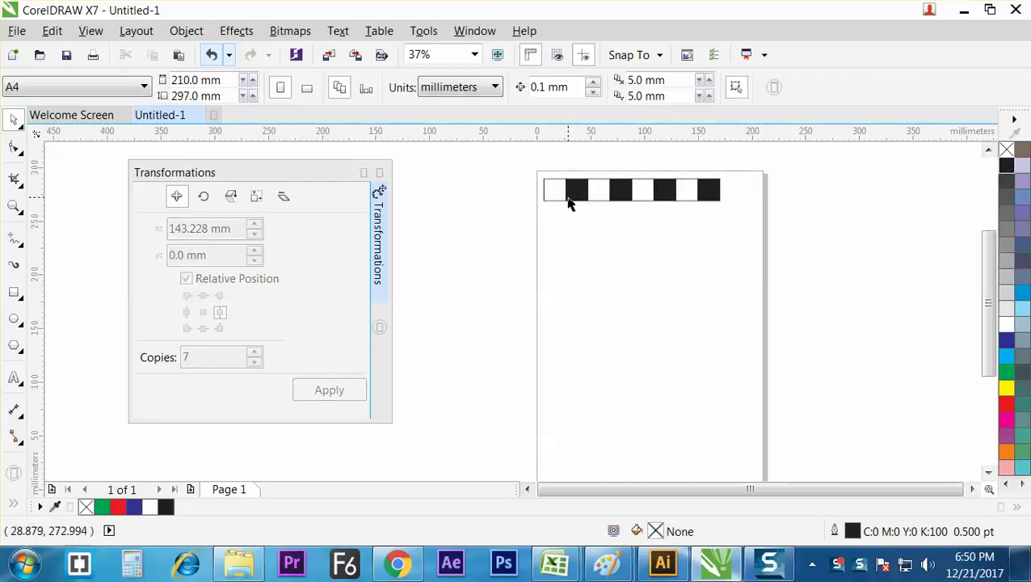
- Create 1 copy of the checkered row directly below it, offset -20.461 mm vertically, and mirror the copy horizontally
drag(533, 167, 721, 220)
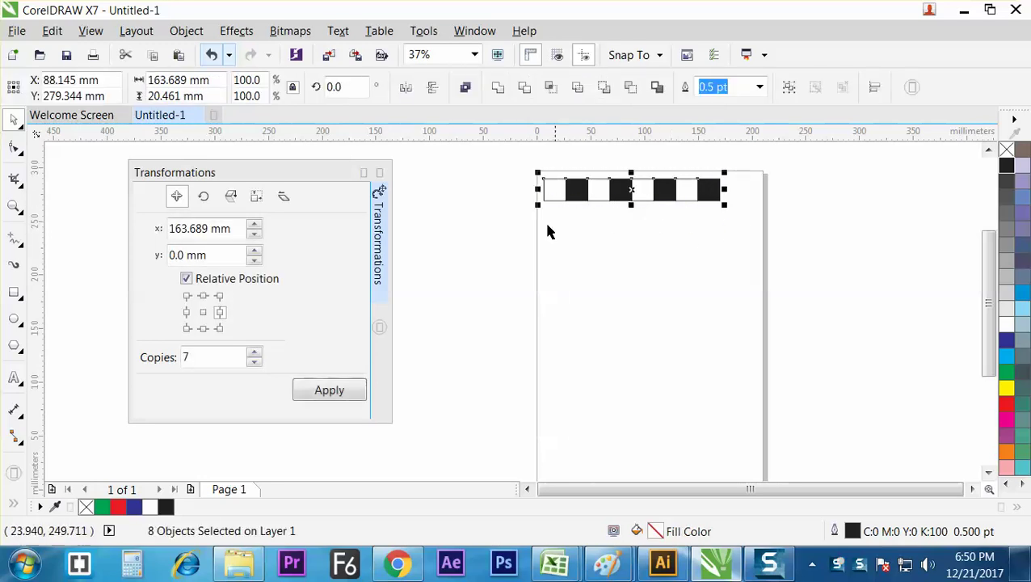
click(203, 328)
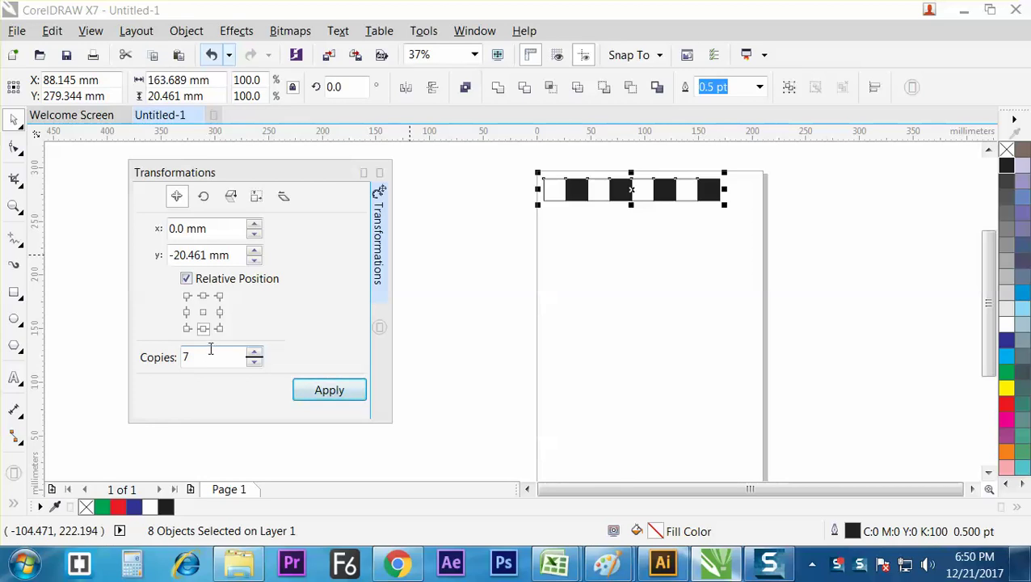
double_click(202, 355)
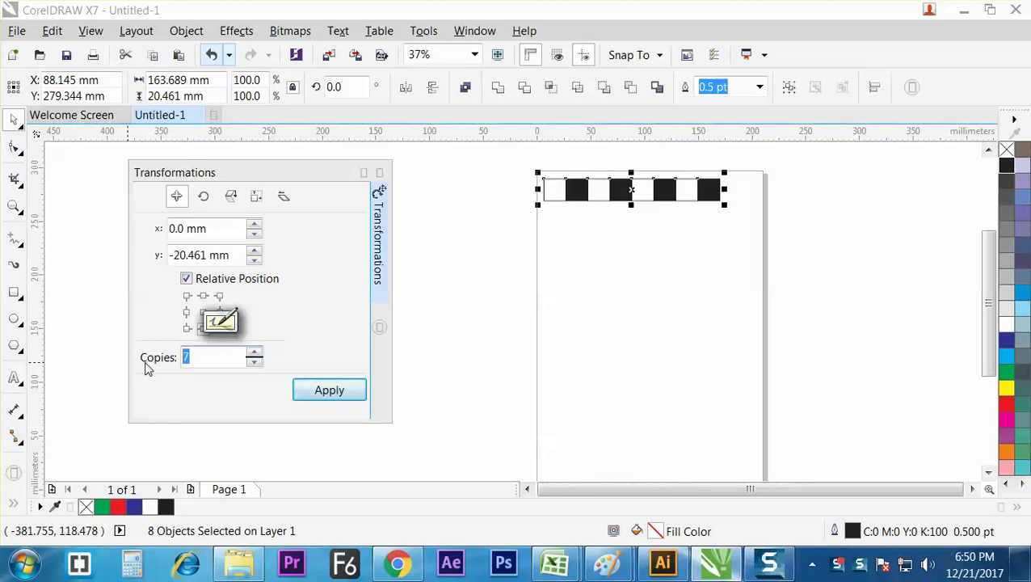
text(1)
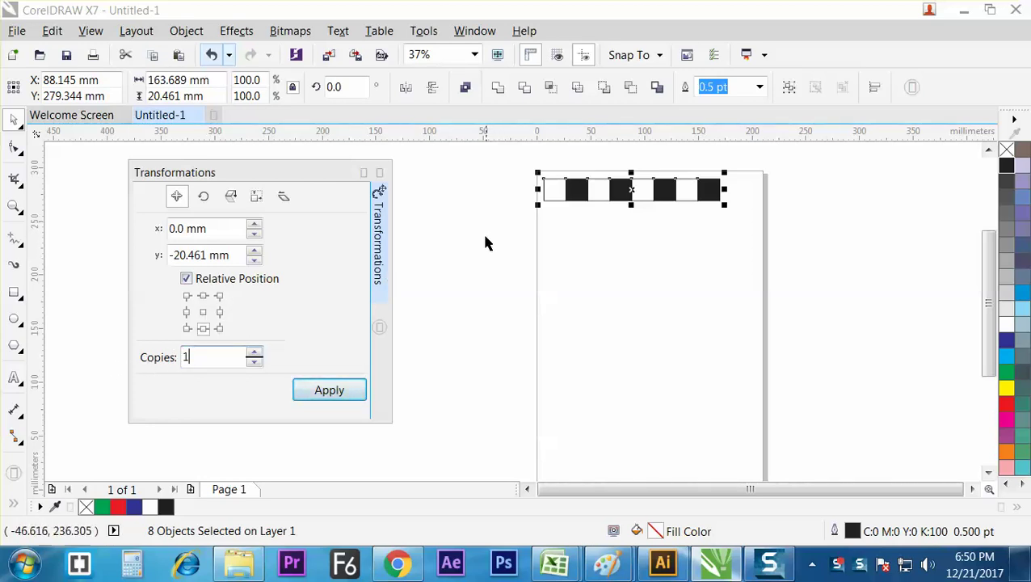
click(328, 390)
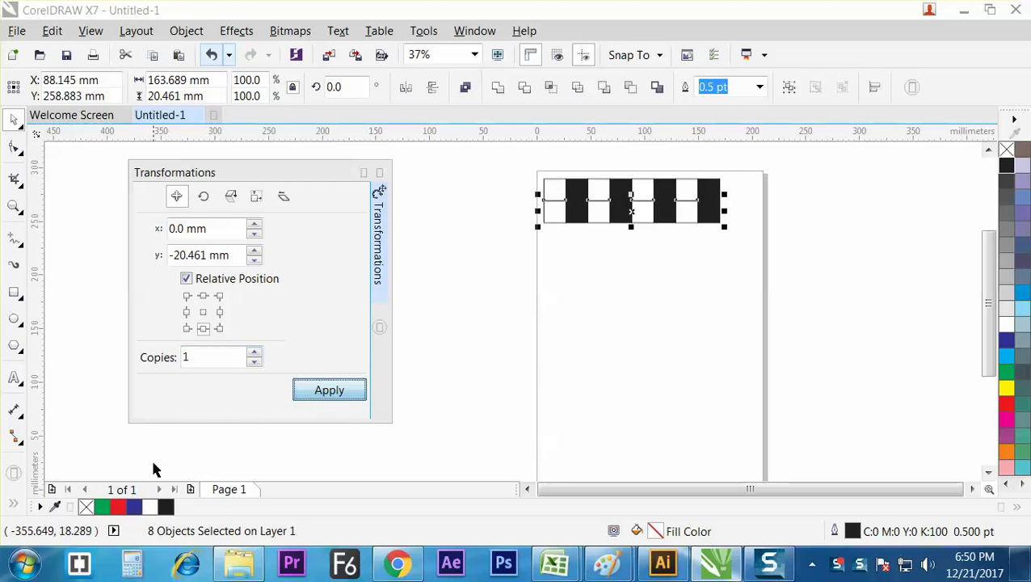
click(406, 87)
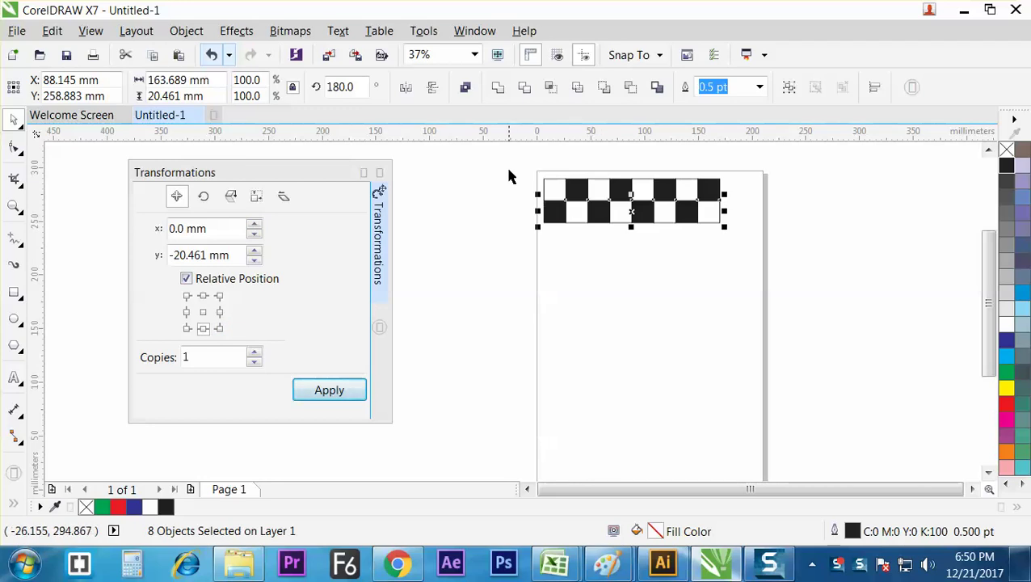
- Select both checkered rows and create 3 adjoining copies below them, using a relative vertical offset of -40.922 mm
drag(507, 160, 727, 239)
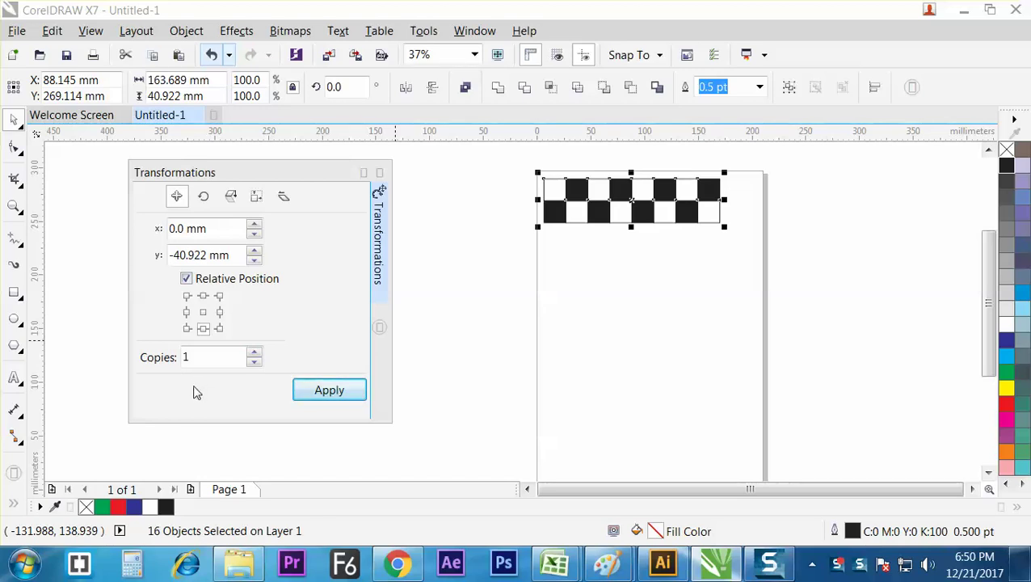
drag(193, 358, 143, 362)
text(3)
click(327, 391)
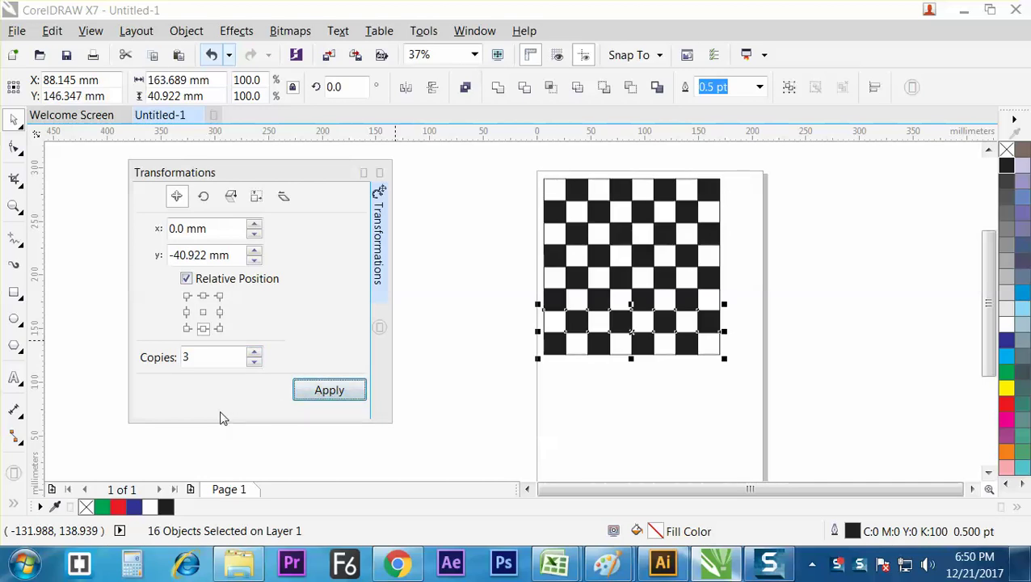